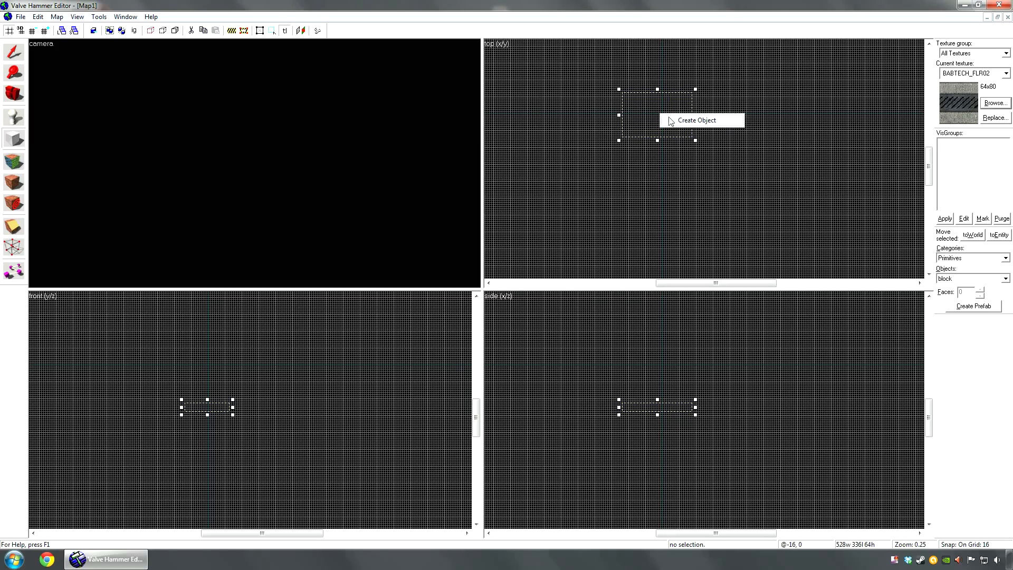
Create the 528 × 336 × 64 block from the drawn outline and select it in the camera view
{"action": "key", "text": "s"}
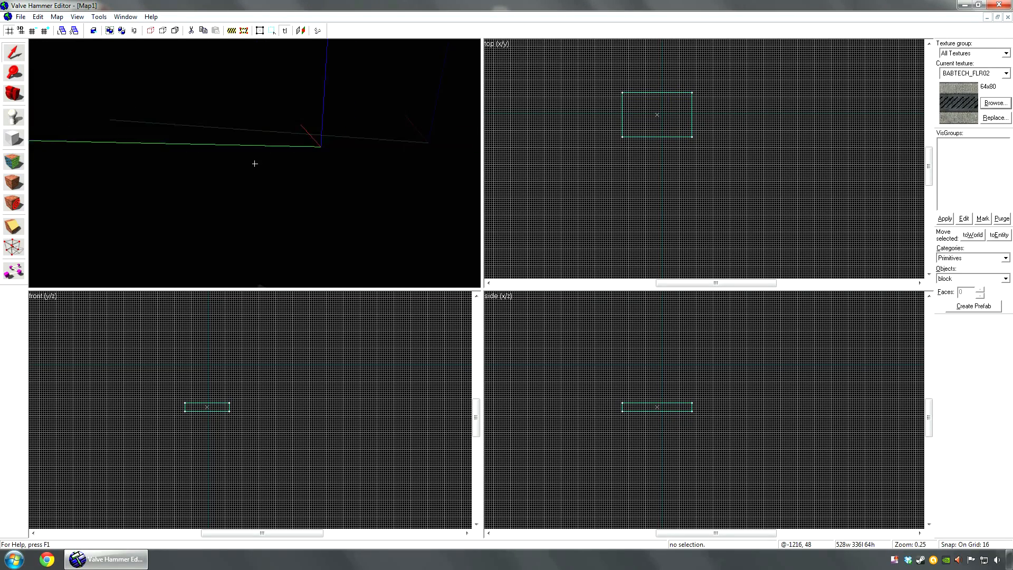
{"action": "key", "text": "s"}
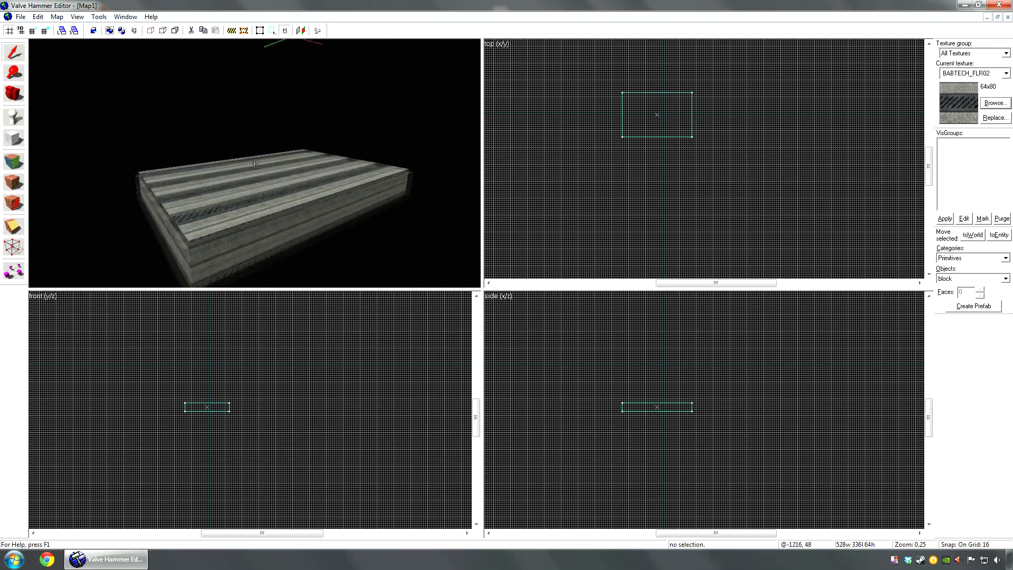
{"action": "left_click", "coordinate": [256, 158]}
Switch the camera view to 3D wireframe, look at the block, and return the view to 3D textured
{"action": "left_click", "coordinate": [43, 45]}
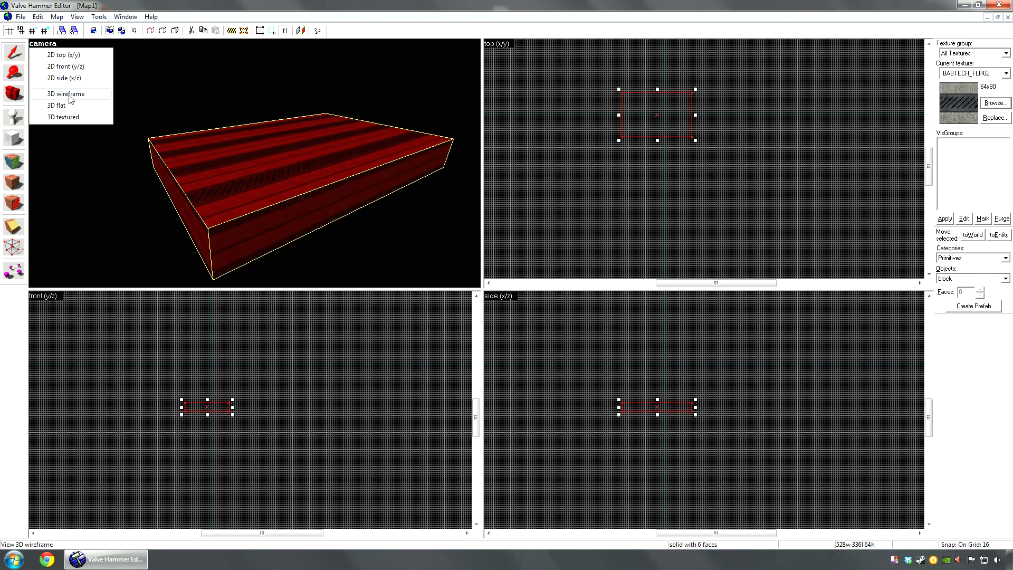
{"action": "left_click", "coordinate": [69, 98]}
{"action": "left_click", "coordinate": [256, 163]}
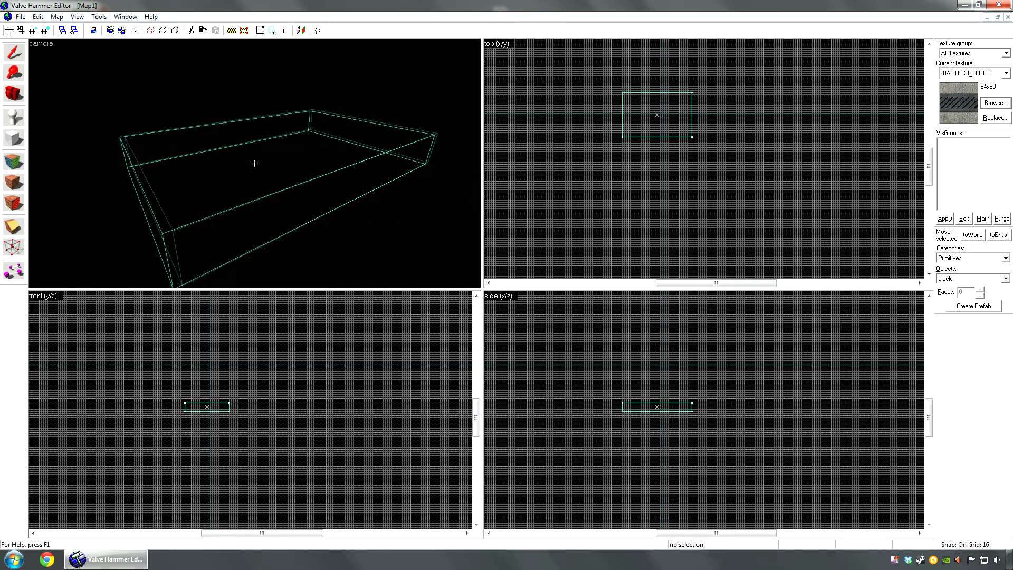
{"action": "left_click", "coordinate": [257, 136]}
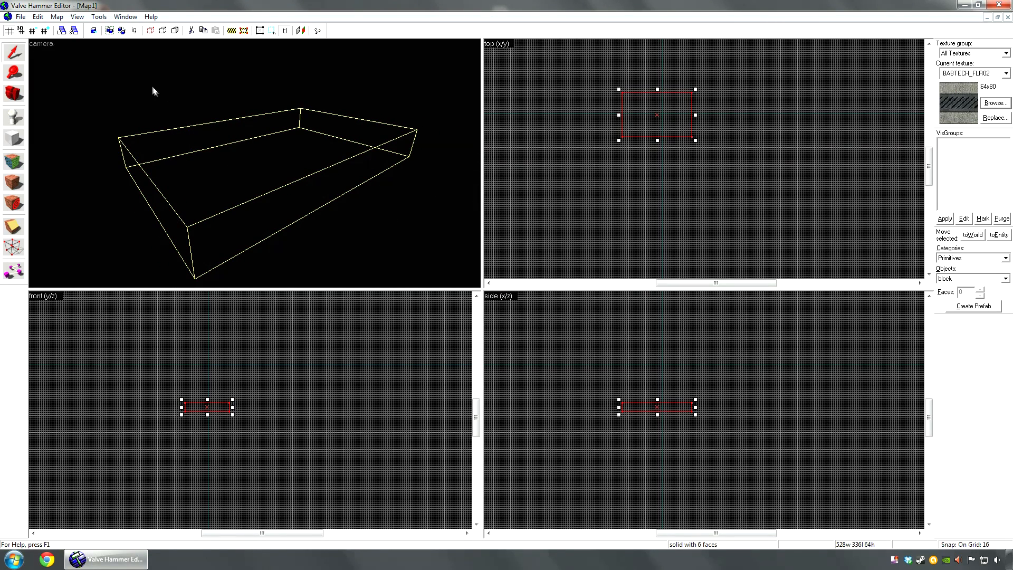
{"action": "left_click", "coordinate": [46, 46]}
{"action": "left_click", "coordinate": [69, 119]}
Examine the textured block from several angles in the camera view and reselect it
{"action": "key", "text": "Escape"}
{"action": "key", "text": "z"}
{"action": "key", "text": "w"}
{"action": "key", "text": "s"}
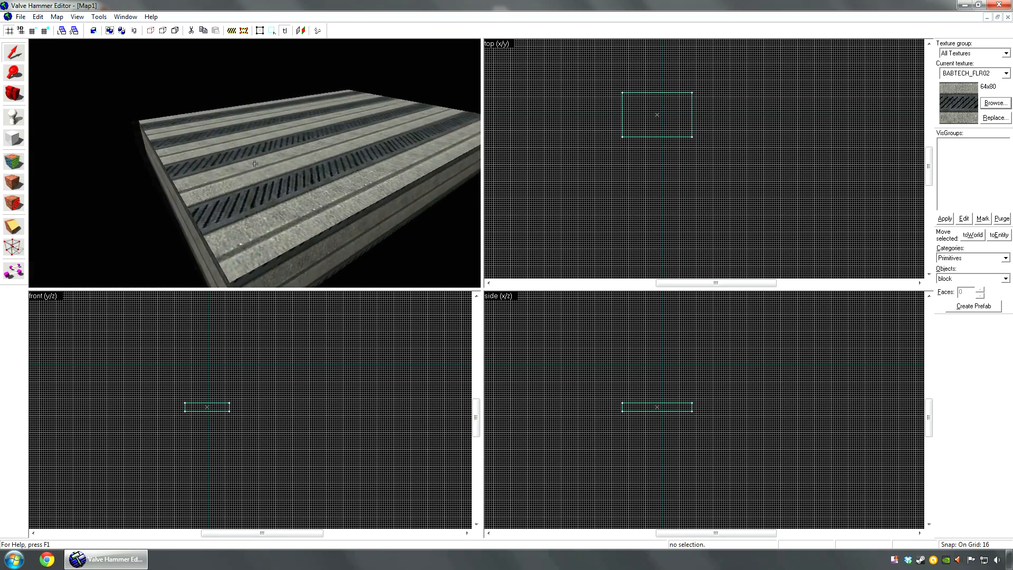
{"action": "key", "text": "w"}
{"action": "key", "text": "s"}
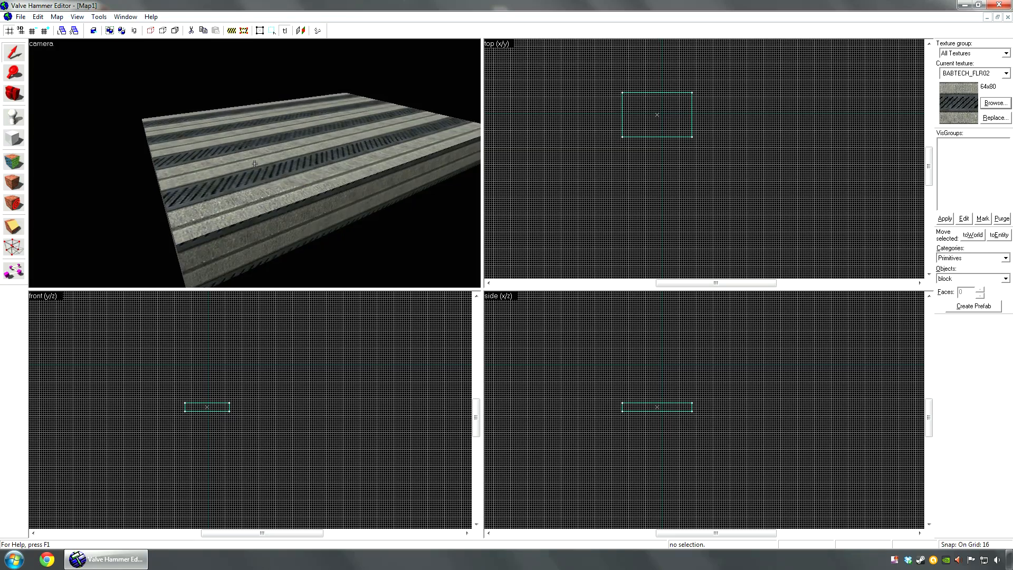
{"action": "left_click", "coordinate": [271, 152]}
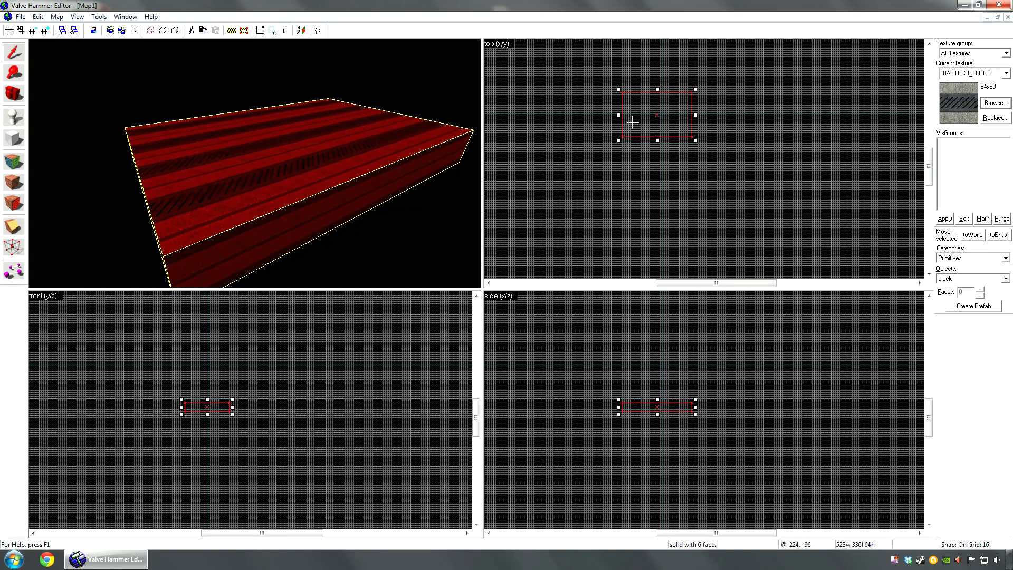
Try rotating the block freehand by its corner in the top view, and undo the rotation
{"action": "scroll", "coordinate": [649, 108], "scroll_direction": "up", "scroll_amount": 3}
{"action": "scroll", "coordinate": [657, 113], "scroll_direction": "up", "scroll_amount": 1}
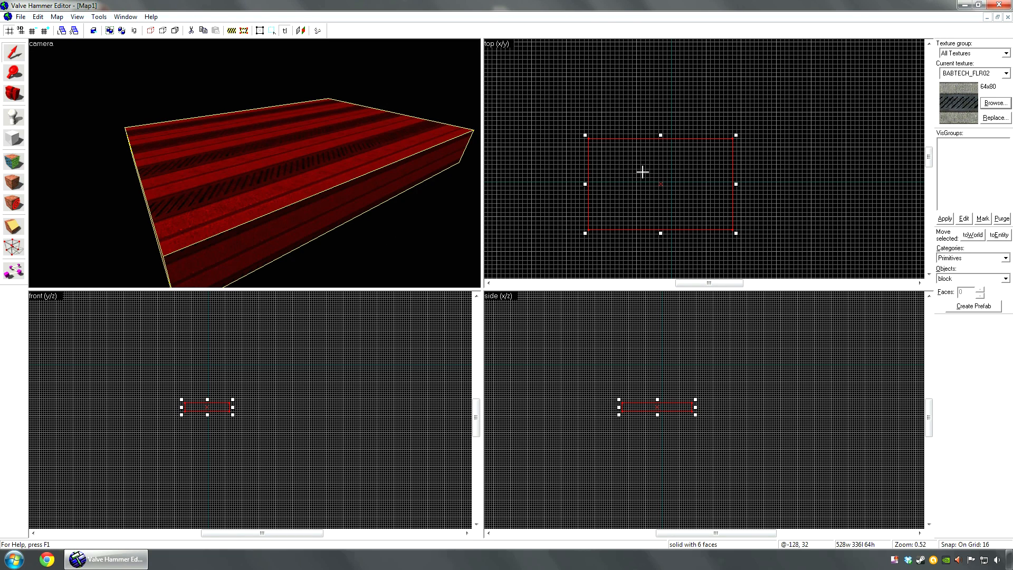
{"action": "left_click", "coordinate": [649, 202]}
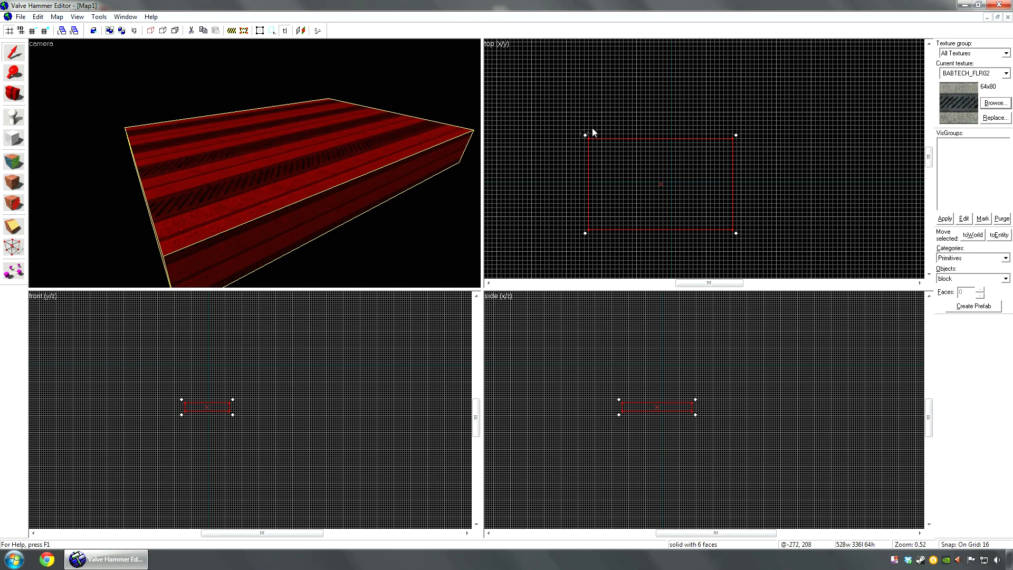
{"action": "left_click_drag", "start_coordinate": [584, 135], "coordinate": [760, 198]}
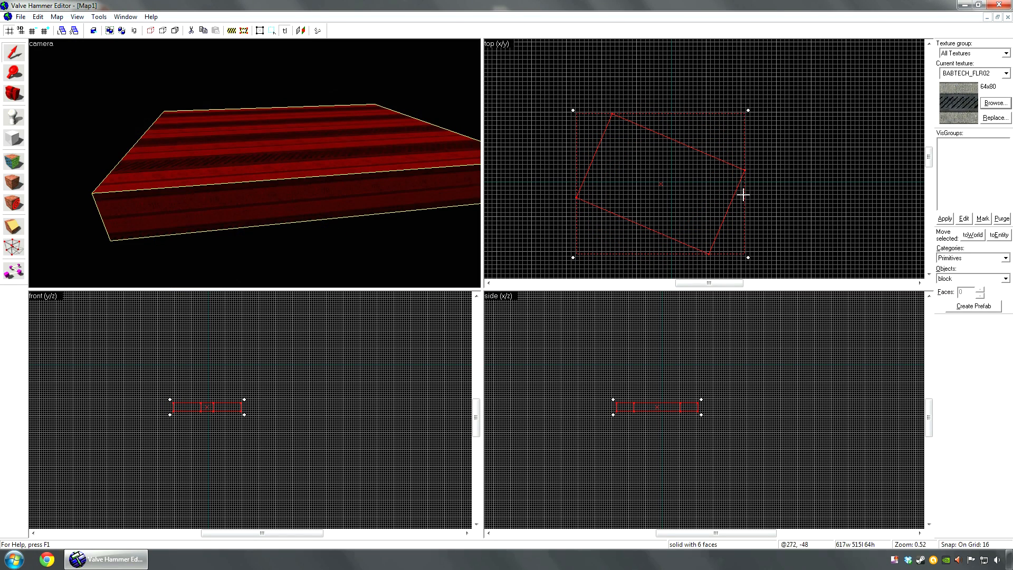
{"action": "key", "text": "ctrl+z"}
{"action": "left_click", "coordinate": [634, 168]}
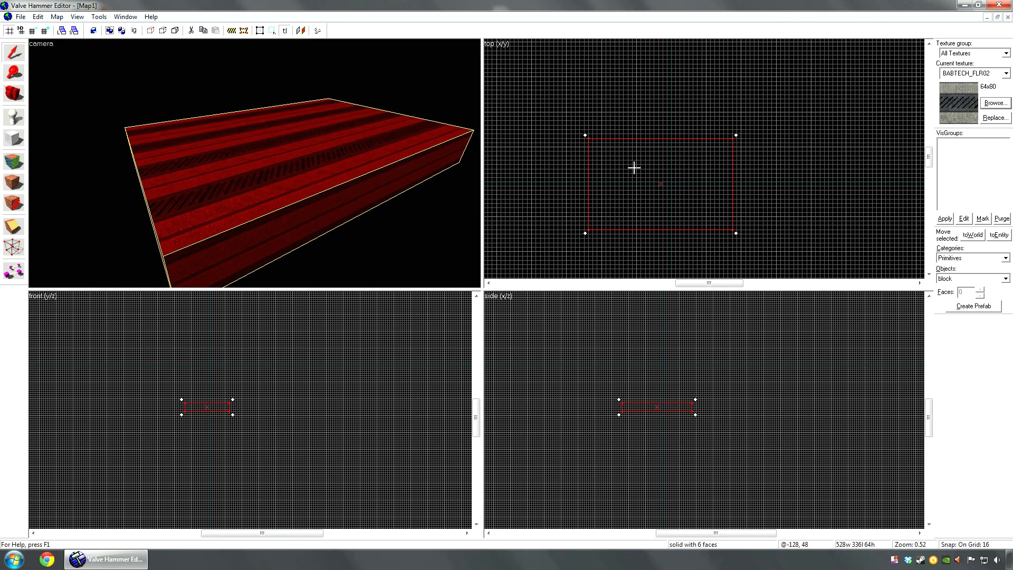
{"action": "left_click_drag", "start_coordinate": [585, 136], "coordinate": [575, 111]}
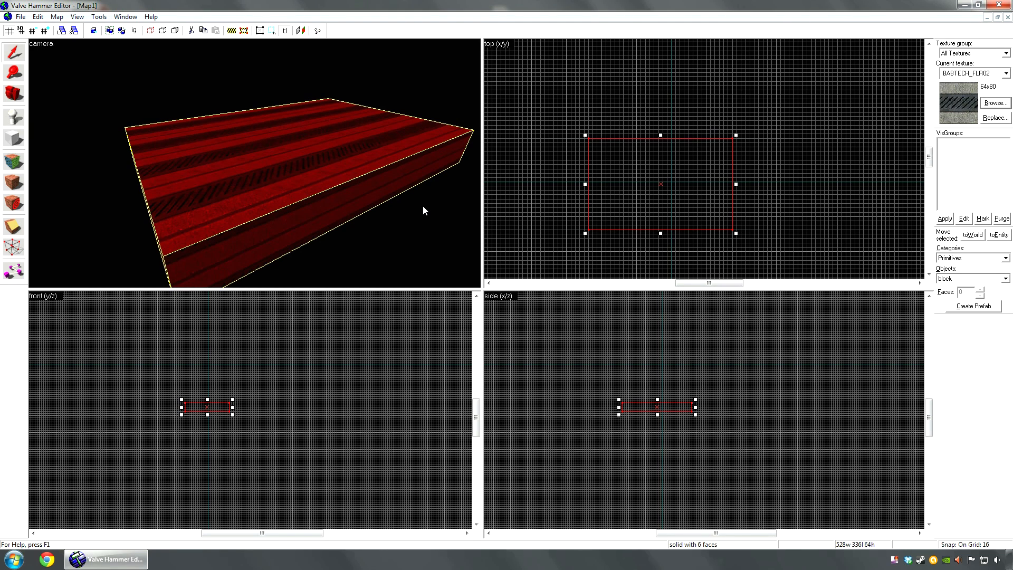
Rotate the block by X 20, Y 23, Z 45 with the Transformation dialog, and undo the rotation
{"action": "key", "text": "ctrl+m"}
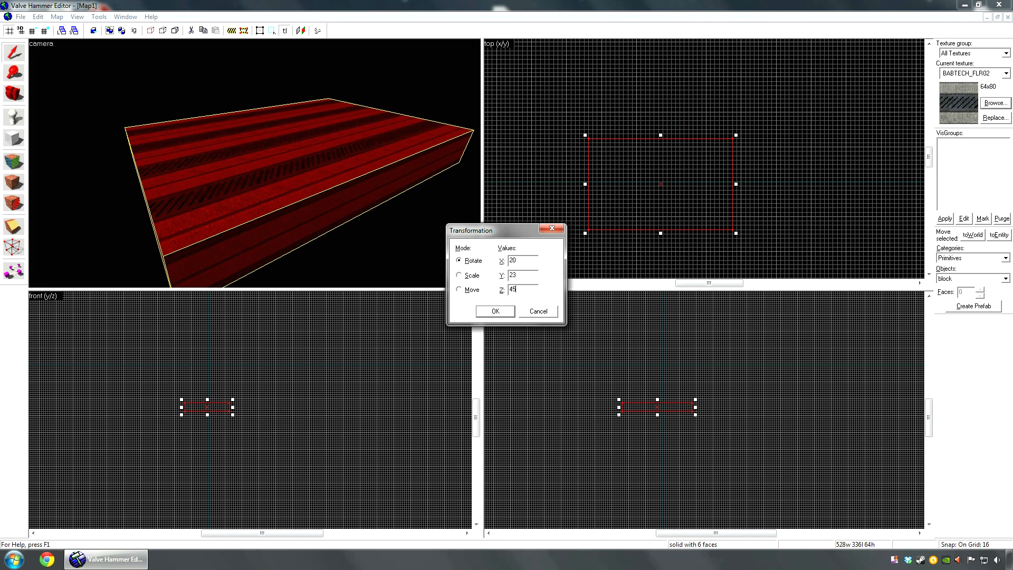
{"action": "key", "text": "Return"}
{"action": "key", "text": "a"}
{"action": "key", "text": "d"}
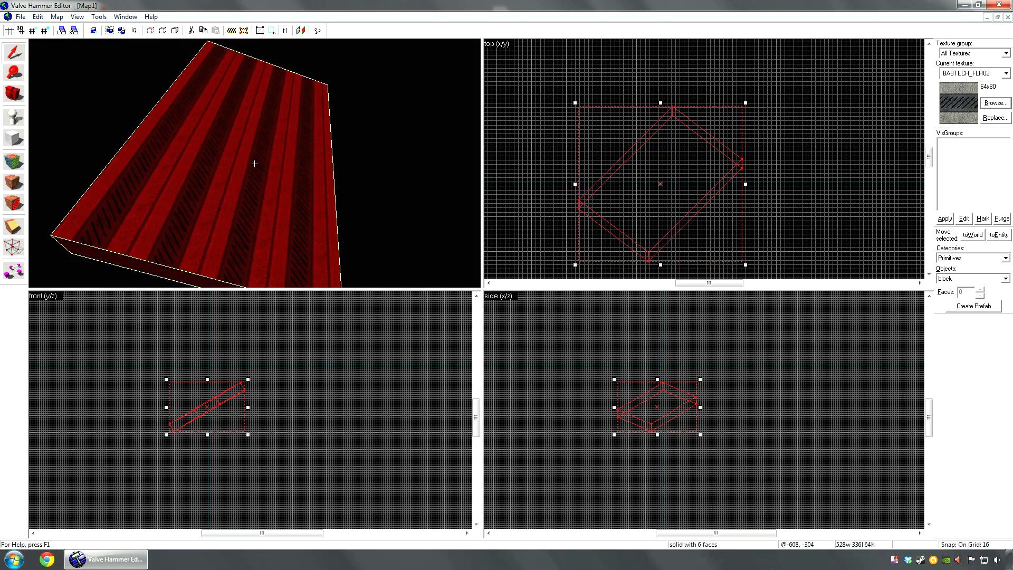
{"action": "key", "text": "a"}
{"action": "key", "text": "ctrl+z"}
{"action": "left_click", "coordinate": [347, 219]}
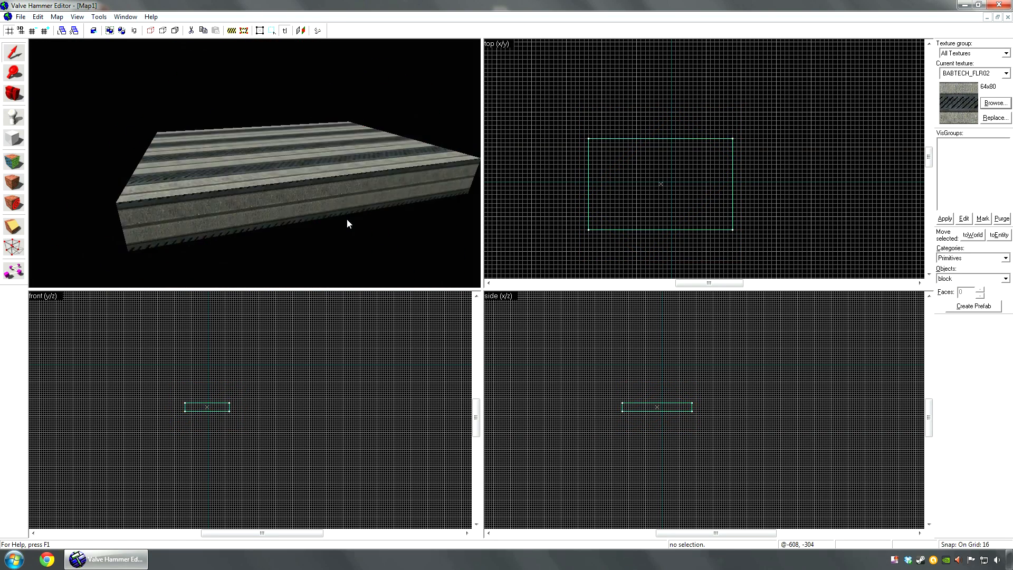
With texture locking off, copy the block directly above the original in the front view, and delete the copy
{"action": "left_click", "coordinate": [328, 189]}
{"action": "key", "text": "z"}
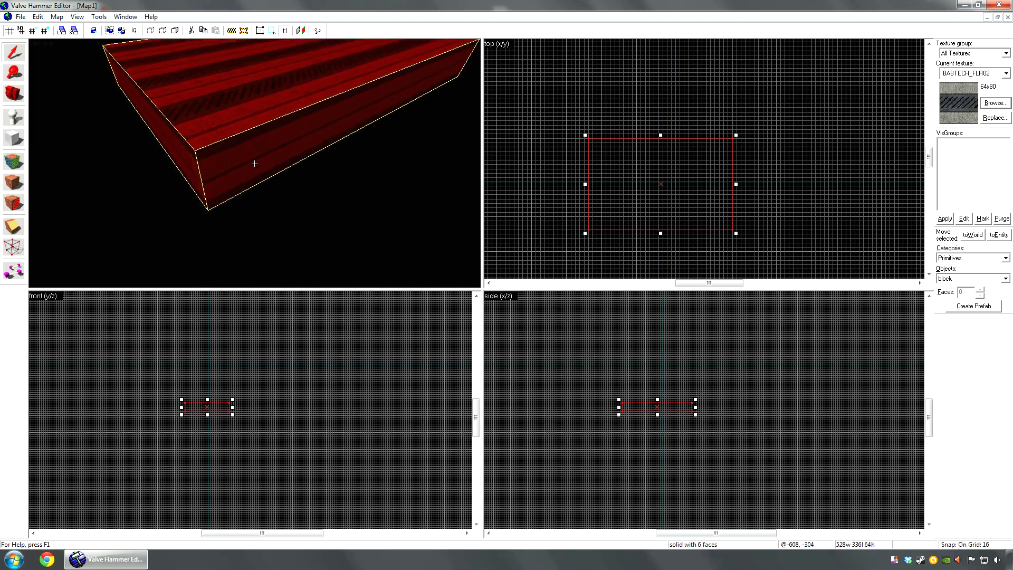
{"action": "key", "text": "z"}
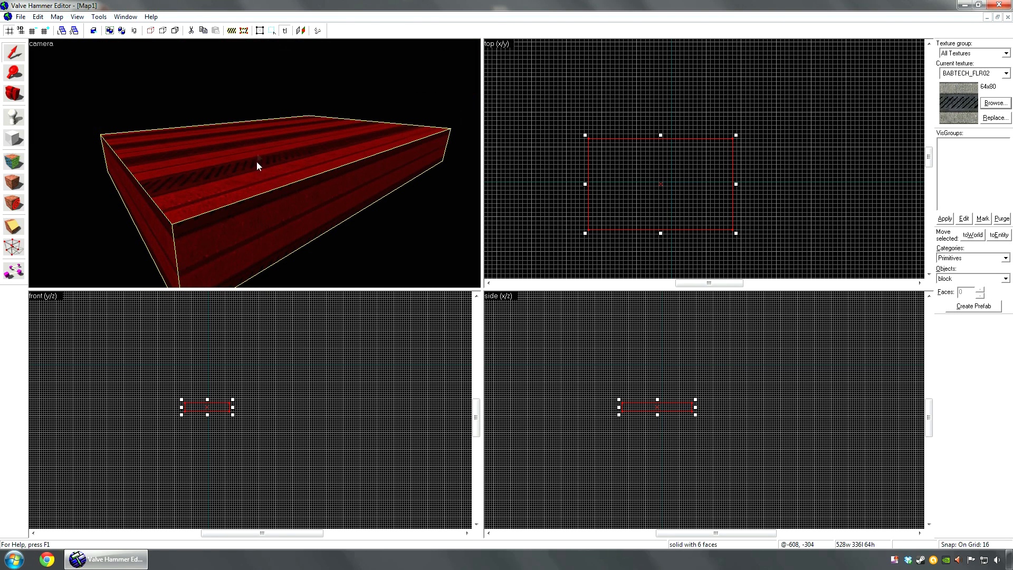
{"action": "left_click", "coordinate": [285, 31]}
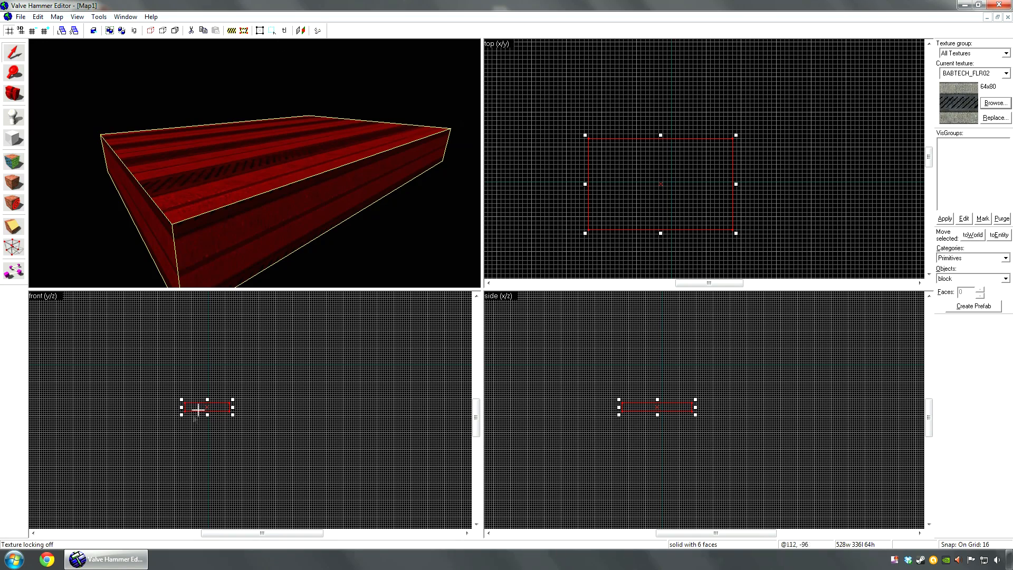
{"action": "scroll", "coordinate": [198, 409], "scroll_direction": "up", "scroll_amount": 3}
{"action": "left_click_drag", "start_coordinate": [197, 407], "coordinate": [198, 371], "text": "shift"}
{"action": "key", "text": "z"}
{"action": "left_click", "coordinate": [255, 164]}
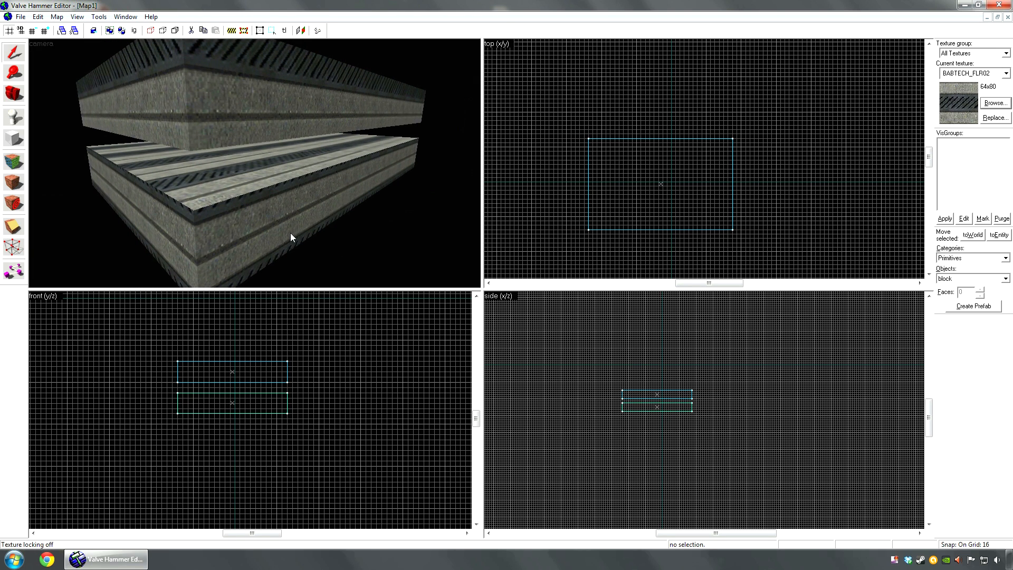
{"action": "left_click", "coordinate": [296, 133]}
{"action": "key", "text": "Delete"}
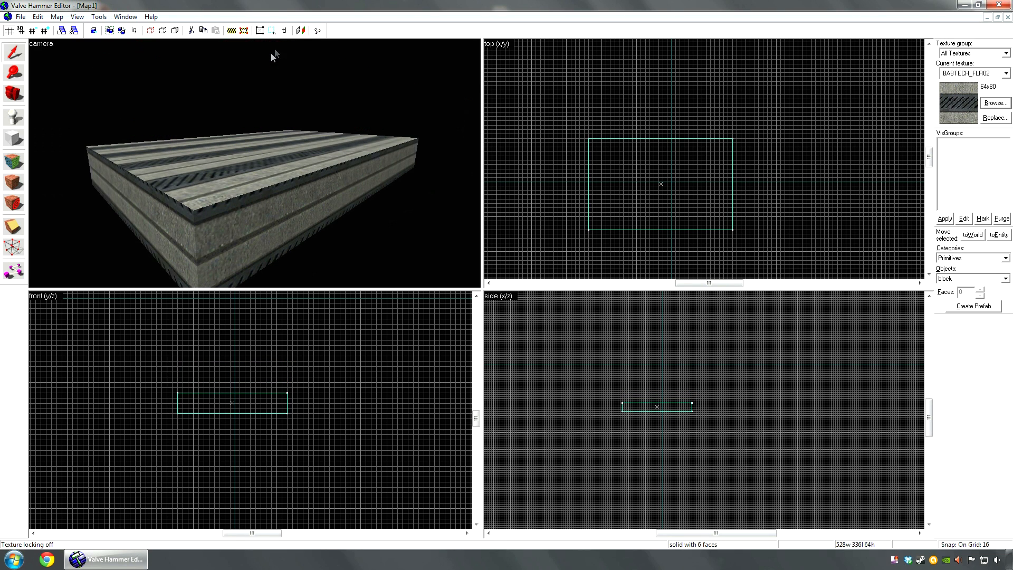
With texture locking turned back on, copy the block above the original again, inspect its texture alignment, and delete the copy
{"action": "left_click", "coordinate": [285, 31]}
{"action": "left_click", "coordinate": [217, 239]}
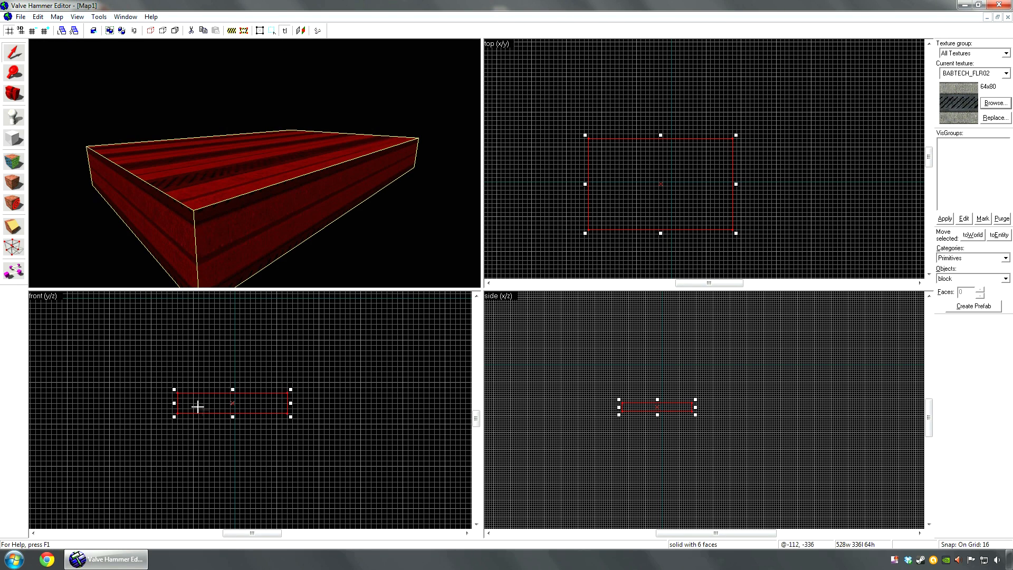
{"action": "left_click_drag", "start_coordinate": [194, 402], "coordinate": [194, 373], "text": "shift"}
{"action": "left_click", "coordinate": [369, 264]}
{"action": "key", "text": "z"}
{"action": "key", "text": "w"}
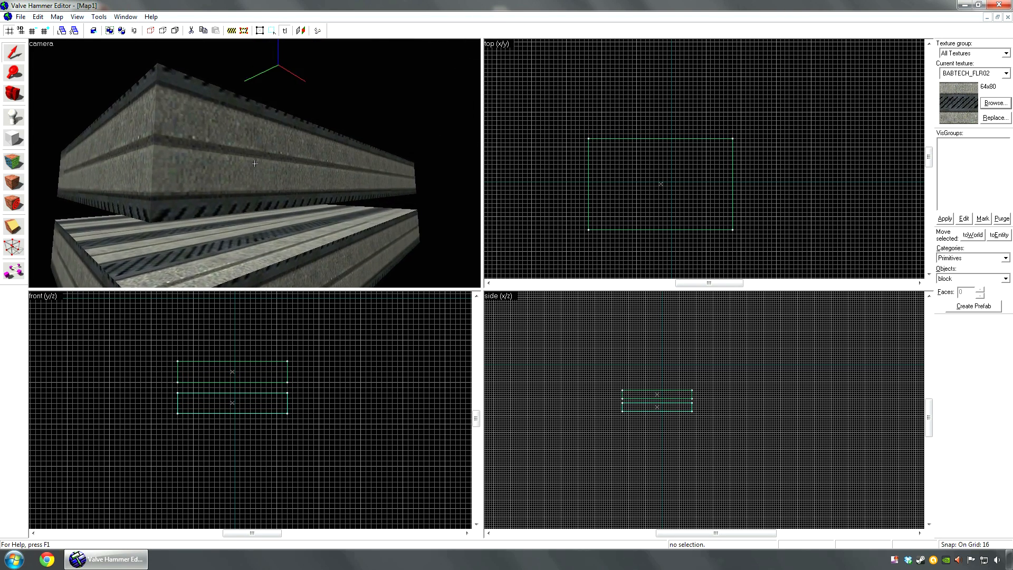
{"action": "key", "text": "d"}
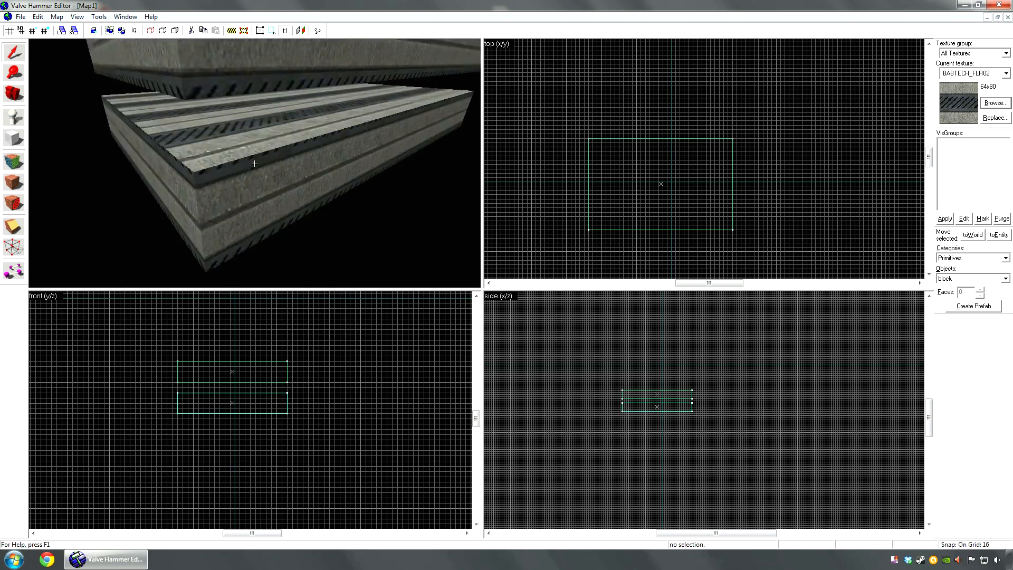
{"action": "key", "text": "z"}
{"action": "left_click", "coordinate": [253, 133]}
{"action": "key", "text": "Delete"}
Resize the block's footprint in the top view to 512 wide by 160 long
{"action": "key", "text": "z"}
{"action": "key", "text": "w"}
{"action": "key", "text": "s"}
{"action": "key", "text": "z"}
{"action": "left_click", "coordinate": [272, 151]}
{"action": "scroll", "coordinate": [685, 183], "scroll_direction": "down", "scroll_amount": 2}
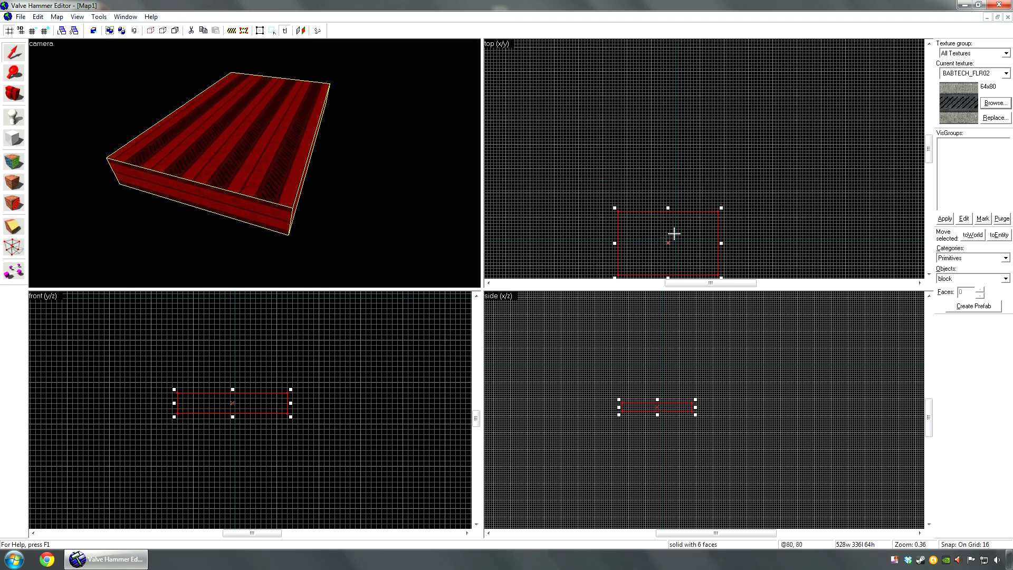
{"action": "scroll", "coordinate": [665, 248], "scroll_direction": "down", "scroll_amount": 2}
{"action": "scroll", "coordinate": [600, 244], "scroll_direction": "up", "scroll_amount": 3}
{"action": "mouse_move", "coordinate": [599, 242]}
{"action": "left_mouse_down"}
{"action": "mouse_move", "coordinate": [615, 241]}
{"action": "mouse_move", "coordinate": [603, 242]}
{"action": "left_mouse_up"}
{"action": "key", "text": "Down"}
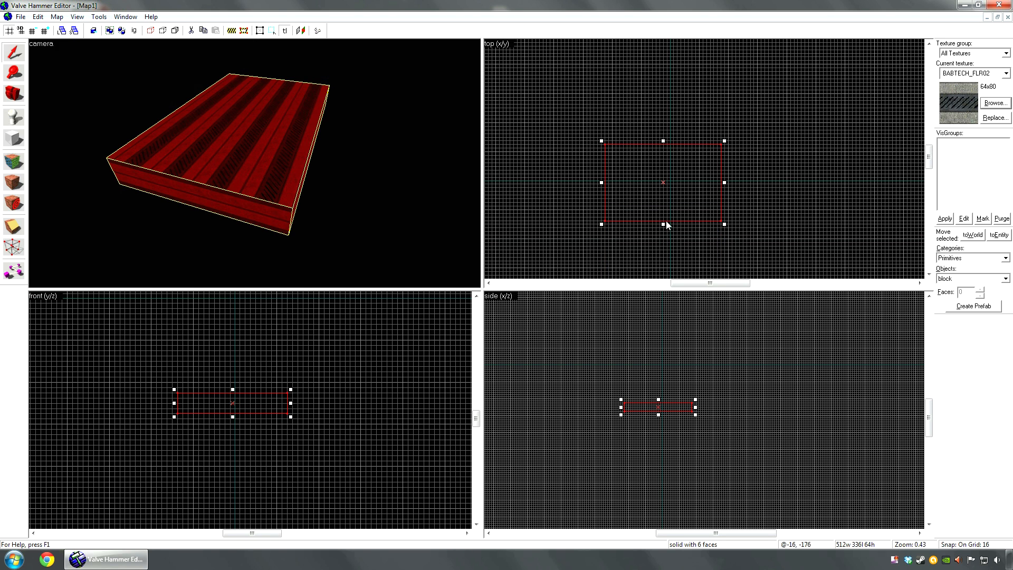
{"action": "mouse_move", "coordinate": [661, 224]}
{"action": "left_mouse_down"}
{"action": "mouse_move", "coordinate": [663, 181]}
{"action": "mouse_move", "coordinate": [646, 131]}
{"action": "left_mouse_up"}
{"action": "key", "text": "ctrl+z"}
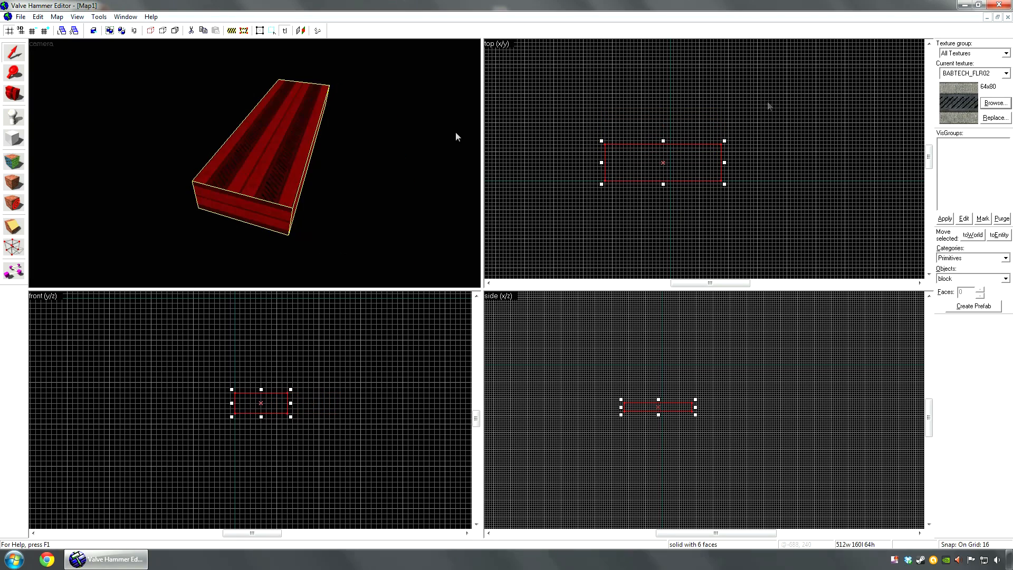
Filter the textures for "null" and apply the NULL texture to every face of the block
{"action": "left_click", "coordinate": [994, 103]}
{"action": "type", "text": "null"}
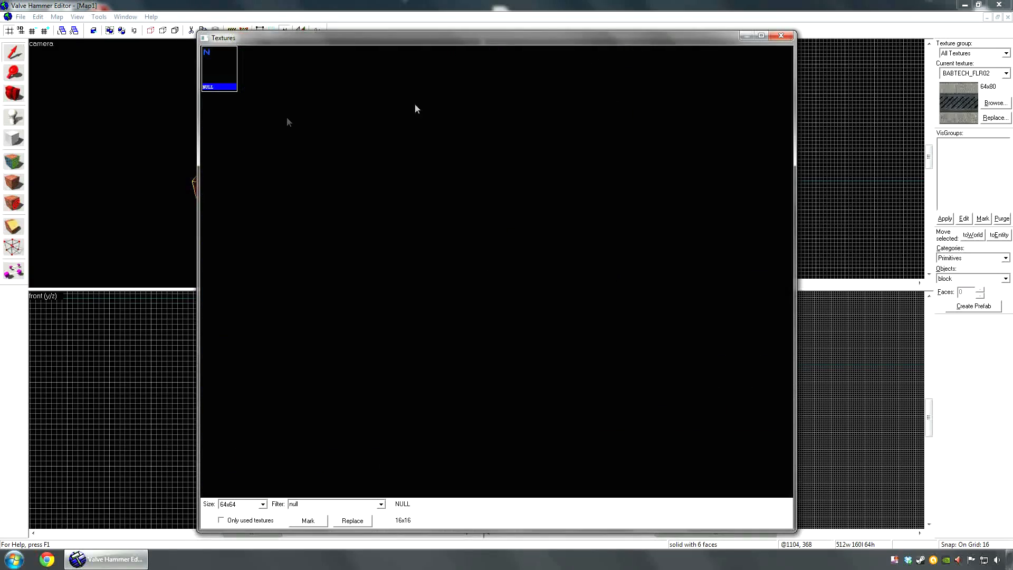
{"action": "double_click", "coordinate": [225, 83]}
{"action": "left_click", "coordinate": [14, 183]}
{"action": "key", "text": "Escape"}
Apply the CRETE4_FLR02 texture to the block's top face only
{"action": "key", "text": "z"}
{"action": "key", "text": "w"}
{"action": "key", "text": "shift+a"}
{"action": "left_click", "coordinate": [255, 164]}
{"action": "key", "text": "z"}
{"action": "left_click", "coordinate": [639, 338]}
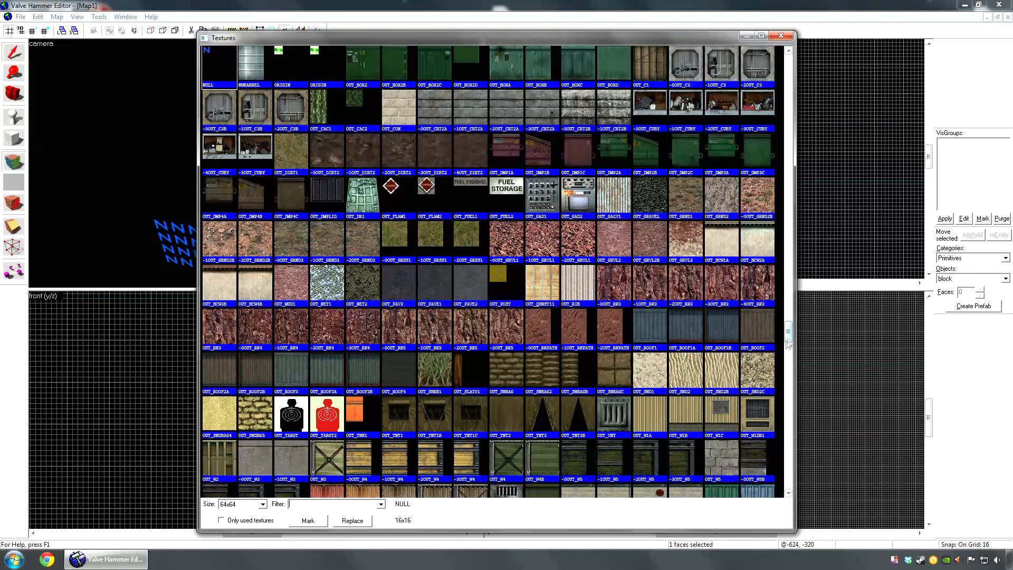
{"action": "left_click_drag", "start_coordinate": [788, 343], "coordinate": [789, 196]}
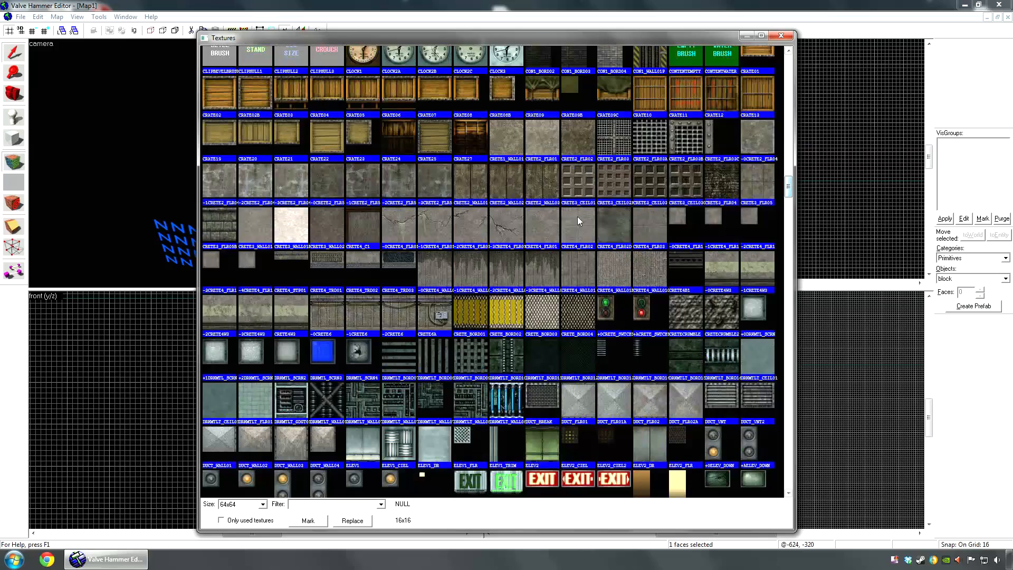
{"action": "double_click", "coordinate": [579, 220]}
{"action": "left_click", "coordinate": [596, 347]}
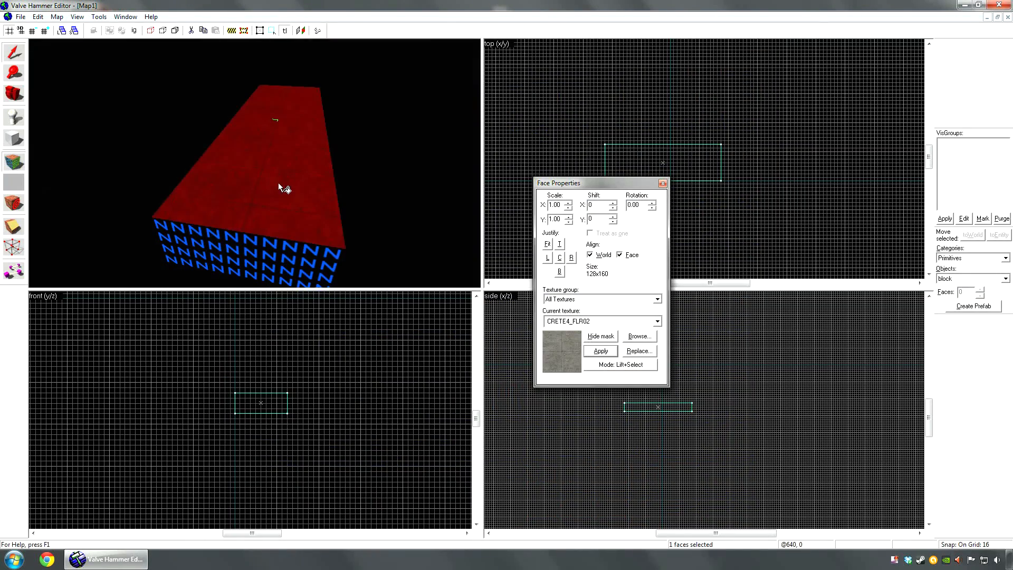
Copy the whole block alongside the original in the top view, and widen and lower the copy in the front view
{"action": "key", "text": "shift+s"}
{"action": "key", "text": "z"}
{"action": "left_click", "coordinate": [255, 164]}
{"action": "key", "text": "shift+a"}
{"action": "left_click", "coordinate": [255, 163]}
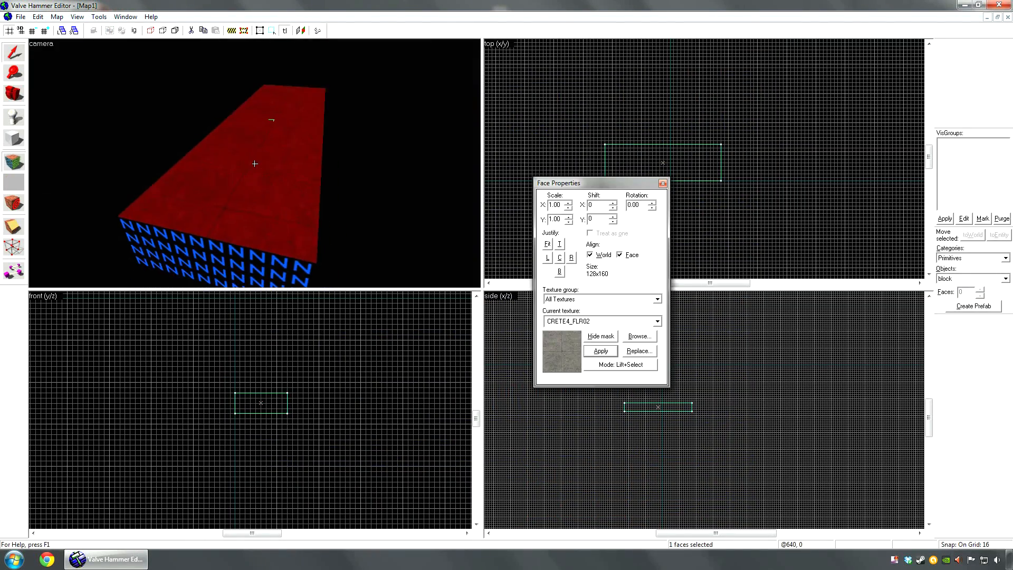
{"action": "key", "text": "shift+s"}
{"action": "left_click", "coordinate": [254, 163]}
{"action": "key", "text": "z"}
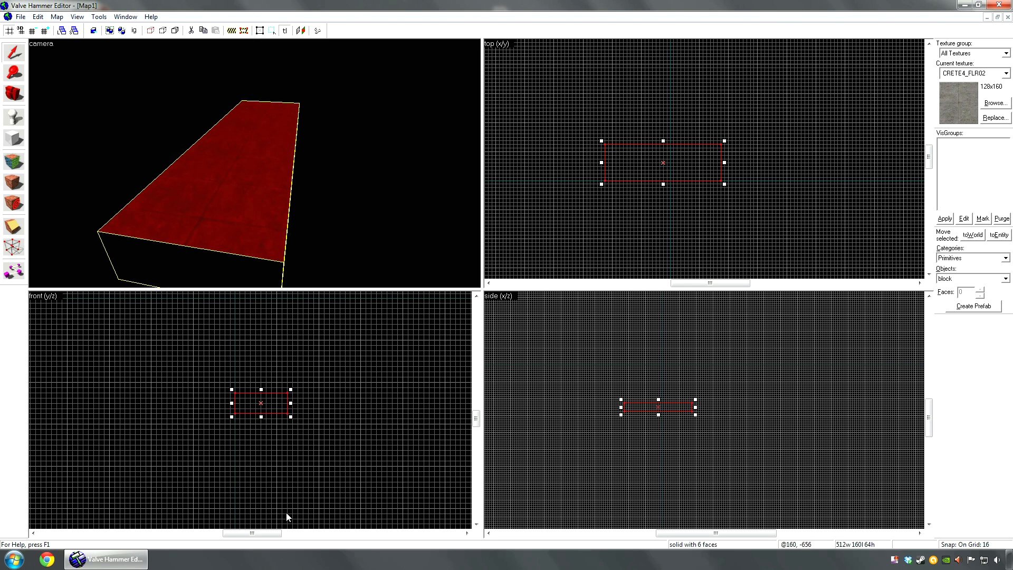
{"action": "scroll", "coordinate": [271, 410], "scroll_direction": "up", "scroll_amount": 1}
{"action": "left_click_drag", "start_coordinate": [647, 169], "coordinate": [647, 132], "text": "shift"}
{"action": "mouse_move", "coordinate": [324, 398]}
{"action": "left_mouse_down"}
{"action": "mouse_move", "coordinate": [323, 419]}
{"action": "mouse_move", "coordinate": [405, 415]}
{"action": "left_mouse_up"}
{"action": "scroll", "coordinate": [341, 420], "scroll_direction": "down", "scroll_amount": 1}
Apply the CRETE3_WALL02 texture to the top face of the lower block
{"action": "key", "text": "z"}
{"action": "key", "text": "d"}
{"action": "key", "text": "shift+a"}
{"action": "left_click", "coordinate": [256, 163]}
{"action": "key", "text": "z"}
{"action": "left_click", "coordinate": [639, 336]}
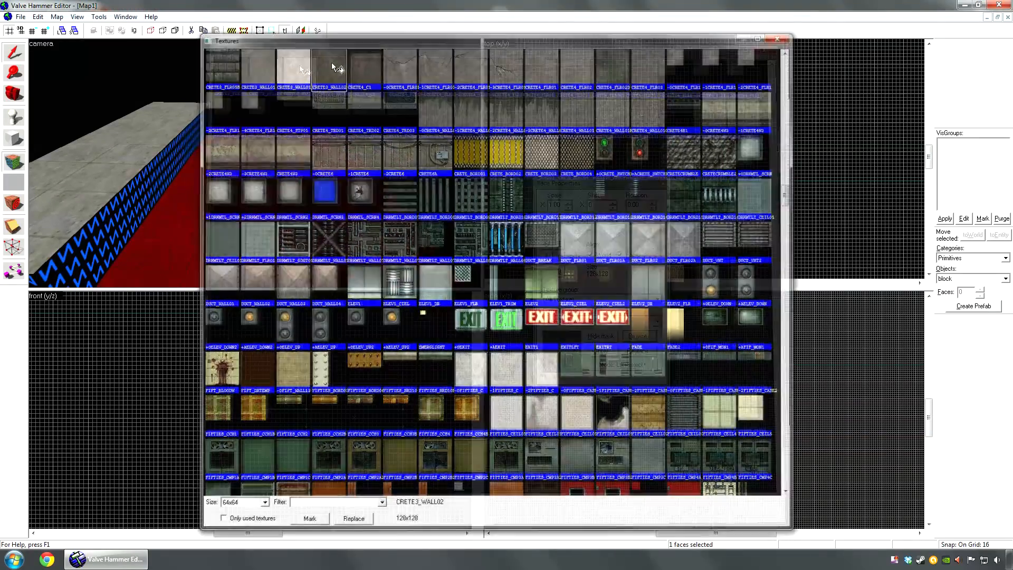
{"action": "double_click", "coordinate": [331, 63]}
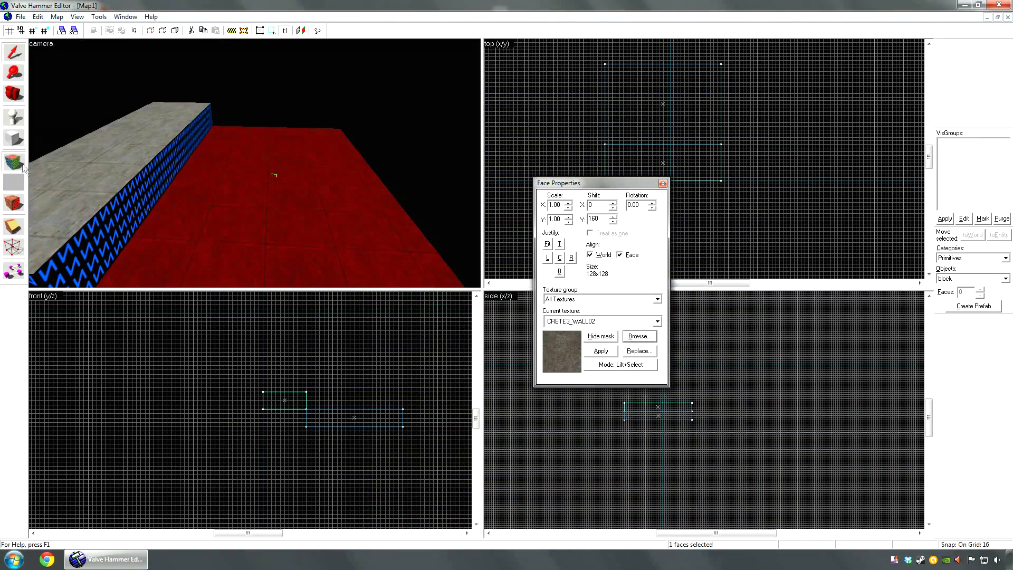
{"action": "left_click", "coordinate": [601, 351]}
{"action": "key", "text": "shift+s"}
Apply the -0OUT_CRT2A texture to the raised block's side face overlooking the lower floor
{"action": "key", "text": "z"}
{"action": "key", "text": "s"}
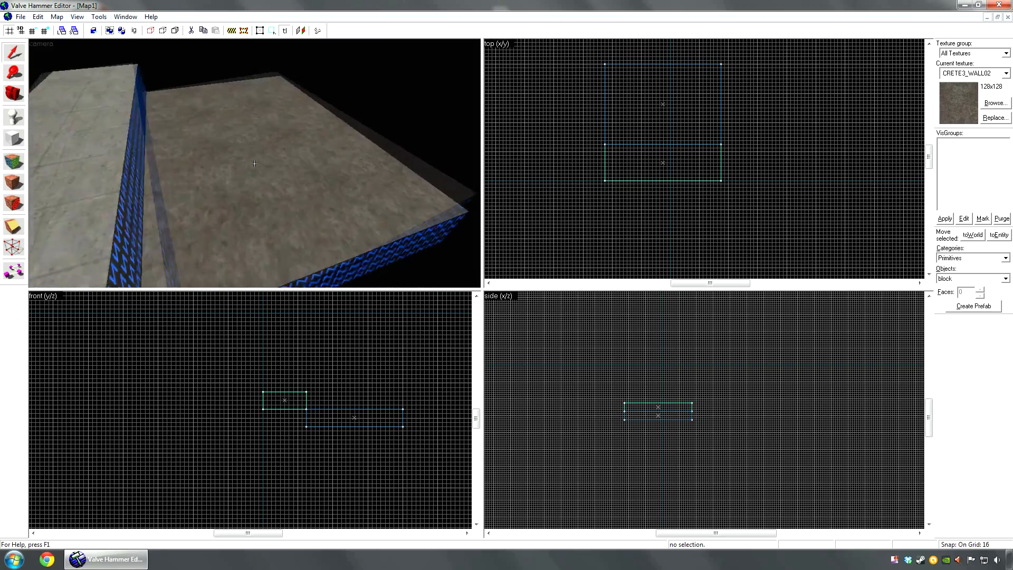
{"action": "key", "text": "shift+a"}
{"action": "left_click", "coordinate": [254, 164]}
{"action": "key", "text": "z"}
{"action": "left_click", "coordinate": [637, 339]}
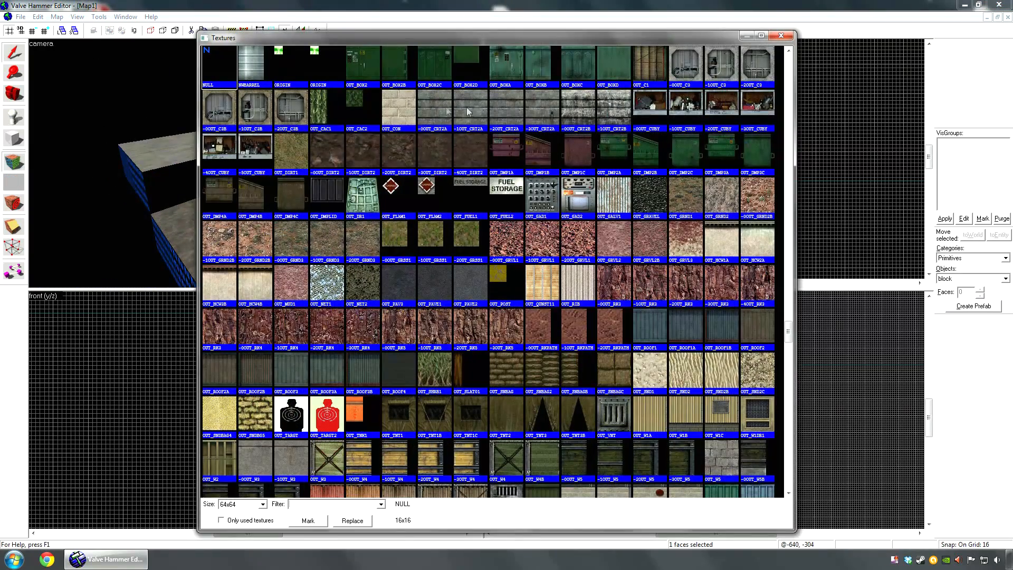
{"action": "double_click", "coordinate": [430, 106]}
{"action": "left_click", "coordinate": [601, 351]}
{"action": "key", "text": "shift+s"}
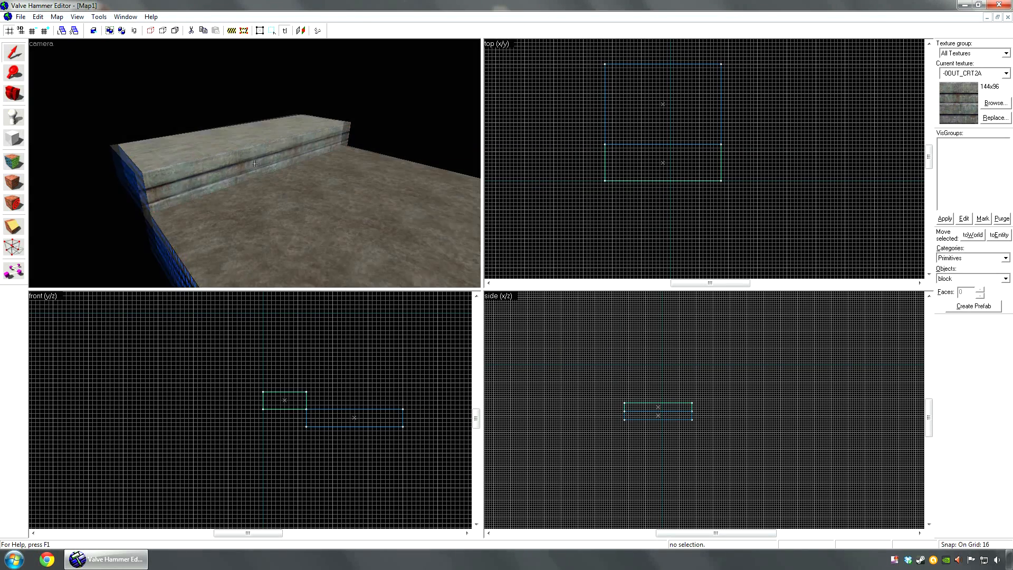
Copy the raised block in the top view to the opposite edge of the lower block
{"action": "key", "text": "z"}
{"action": "key", "text": "a"}
{"action": "key", "text": "z"}
{"action": "left_click", "coordinate": [185, 150]}
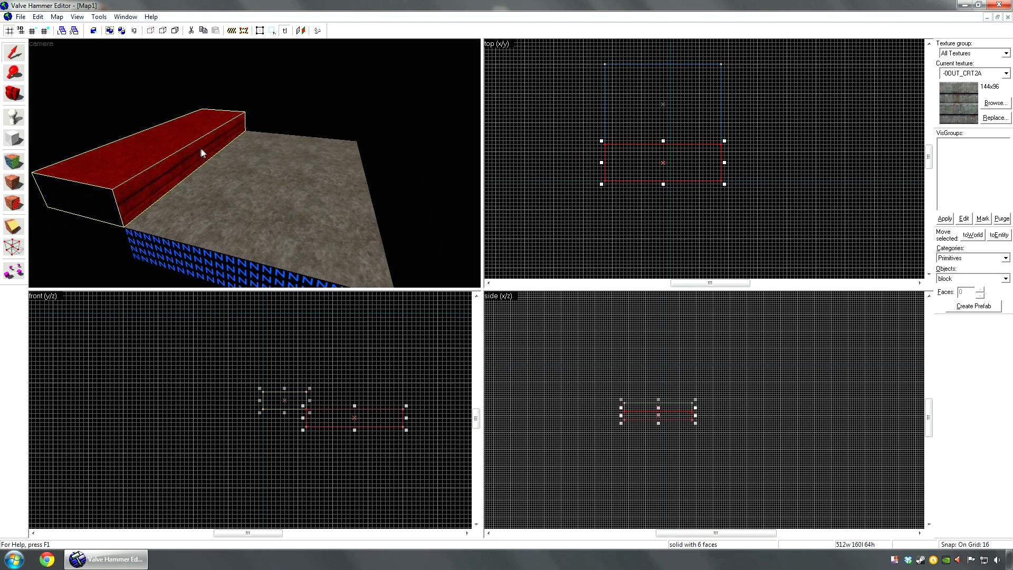
{"action": "key", "text": "Up"}
{"action": "left_click_drag", "start_coordinate": [656, 220], "coordinate": [656, 103]}
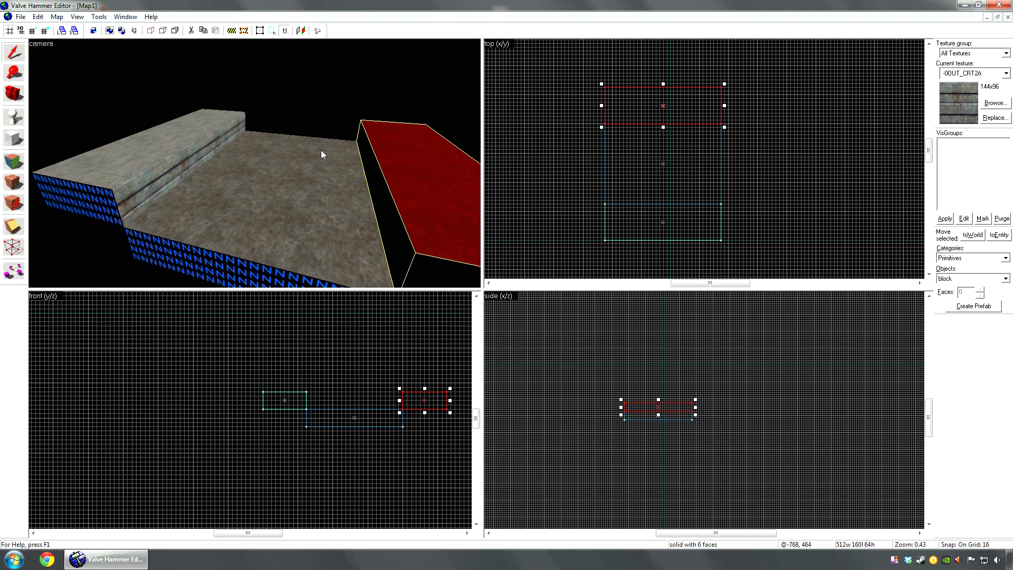
Lift the -0OUT_CRT2A texture from the original raised block and apply it to the copied block's inner side face
{"action": "key", "text": "shift+a"}
{"action": "left_click", "coordinate": [195, 160]}
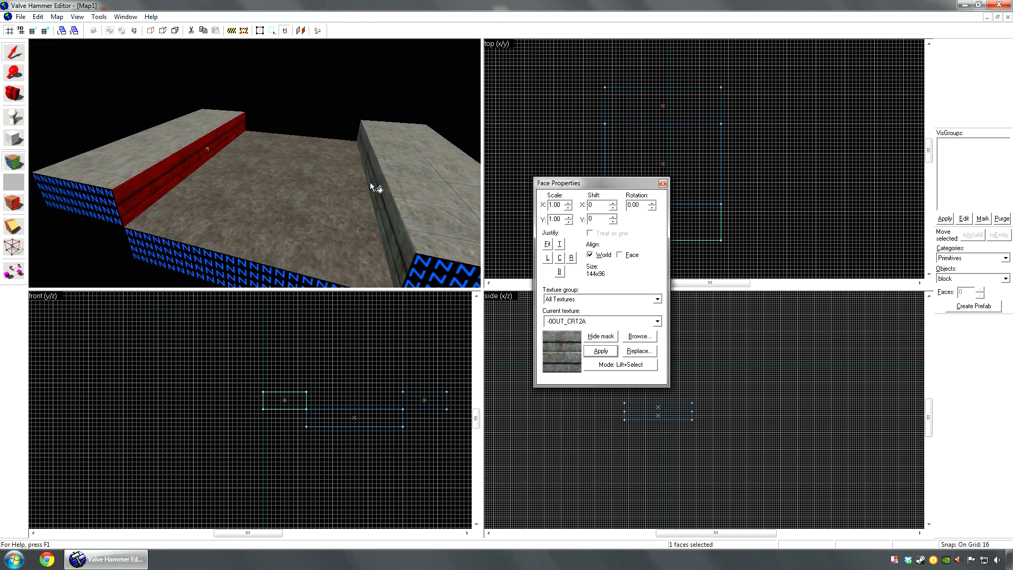
{"action": "key", "text": "shift+s"}
Copy a raised block onto the lower floor, shrink the copy to a 64 by 64 by 64 cube and reposition it
{"action": "key", "text": "z"}
{"action": "key", "text": "w"}
{"action": "key", "text": "a"}
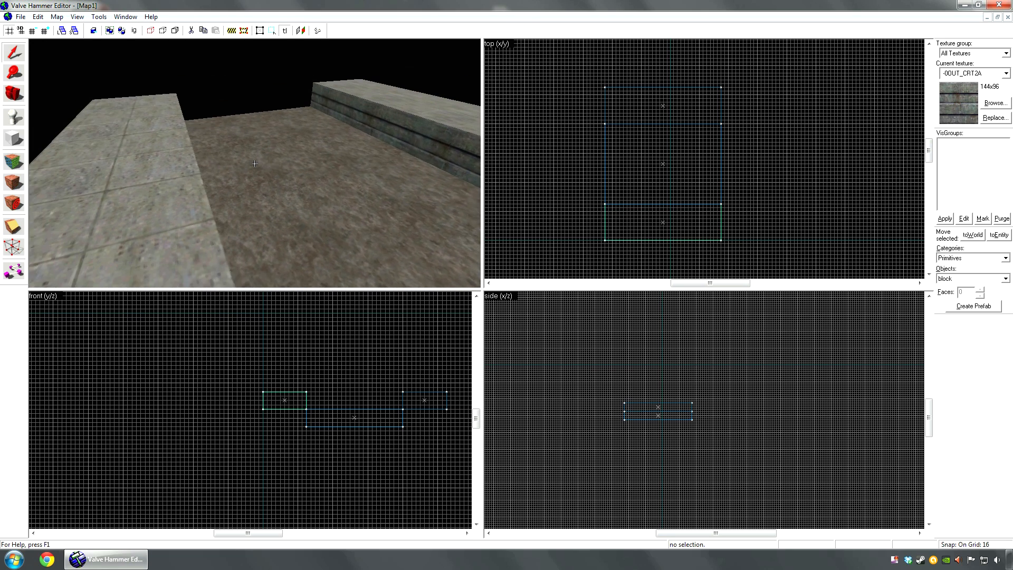
{"action": "key", "text": "d"}
{"action": "key", "text": "z"}
{"action": "left_click", "coordinate": [151, 149]}
{"action": "scroll", "coordinate": [639, 207], "scroll_direction": "up", "scroll_amount": 2}
{"action": "left_click_drag", "start_coordinate": [632, 221], "coordinate": [646, 157], "text": "shift"}
{"action": "mouse_move", "coordinate": [770, 190]}
{"action": "left_mouse_down"}
{"action": "mouse_move", "coordinate": [632, 169]}
{"action": "mouse_move", "coordinate": [623, 159]}
{"action": "left_mouse_up"}
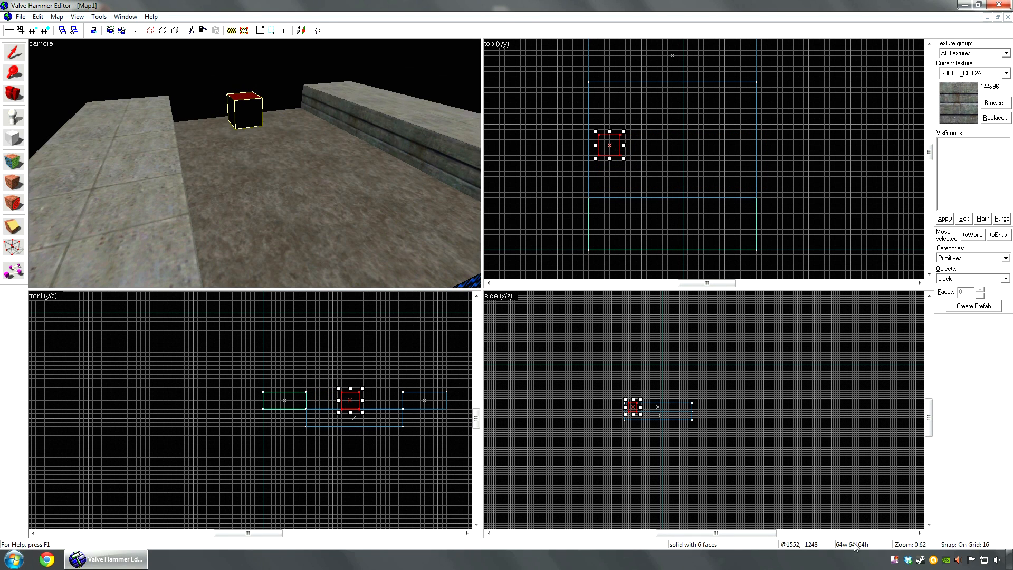
{"action": "mouse_move", "coordinate": [603, 144]}
{"action": "left_mouse_down"}
{"action": "mouse_move", "coordinate": [634, 158]}
{"action": "mouse_move", "coordinate": [624, 155]}
{"action": "left_mouse_up"}
Apply the -0OUT_CRT2A texture to the side faces of the small cube
{"action": "key", "text": "z"}
{"action": "key", "text": "shift+a"}
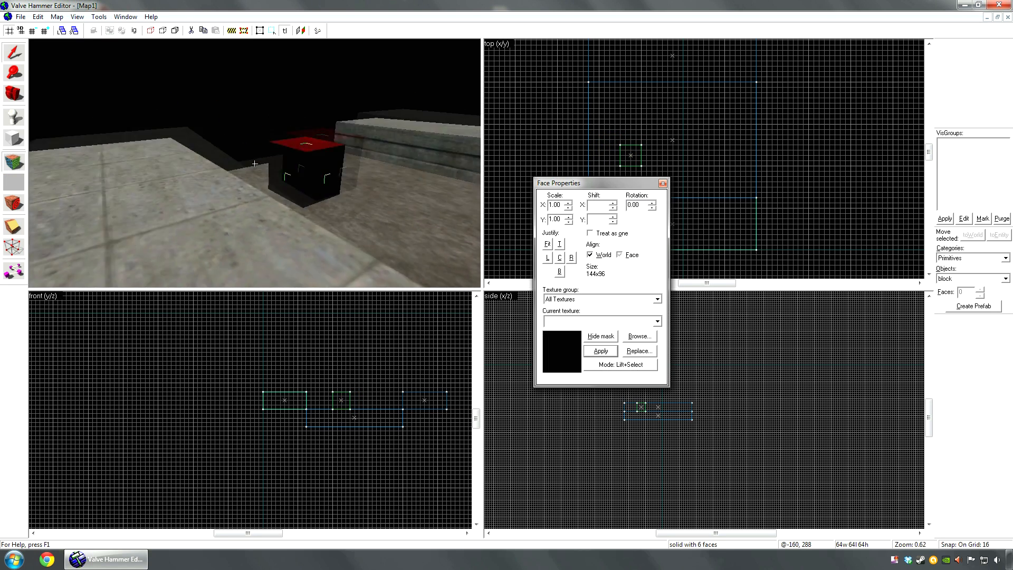
{"action": "key", "text": "w"}
{"action": "left_click", "coordinate": [255, 163]}
{"action": "right_click", "coordinate": [254, 164]}
{"action": "left_click", "coordinate": [254, 164]}
{"action": "key", "text": "w"}
{"action": "right_click", "coordinate": [255, 164]}
{"action": "left_click", "coordinate": [255, 164]}
{"action": "key", "text": "a"}
{"action": "left_click", "coordinate": [255, 163]}
{"action": "key", "text": "a"}
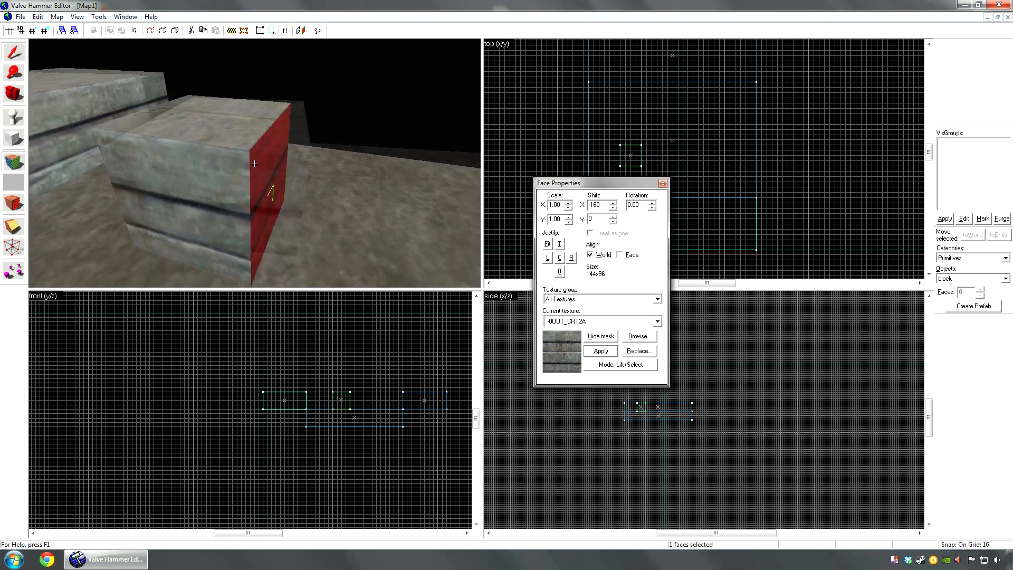
{"action": "right_click", "coordinate": [254, 164]}
{"action": "left_click", "coordinate": [255, 164]}
{"action": "right_click", "coordinate": [255, 163]}
{"action": "key", "text": "shift+s"}
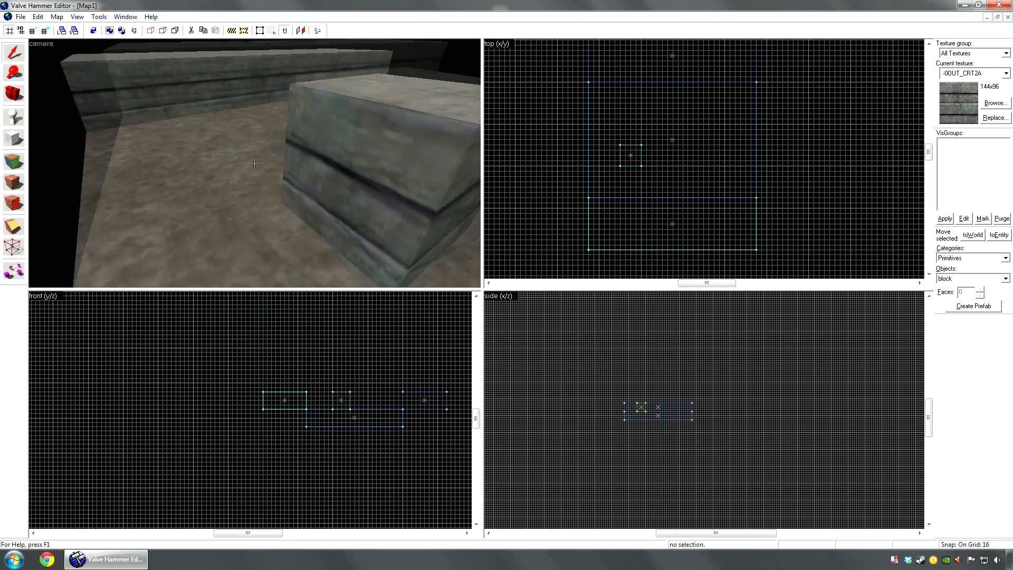
Stretch the cube upward in the front view into a pillar 224 units high
{"action": "key", "text": "s"}
{"action": "key", "text": "z"}
{"action": "left_click", "coordinate": [274, 162]}
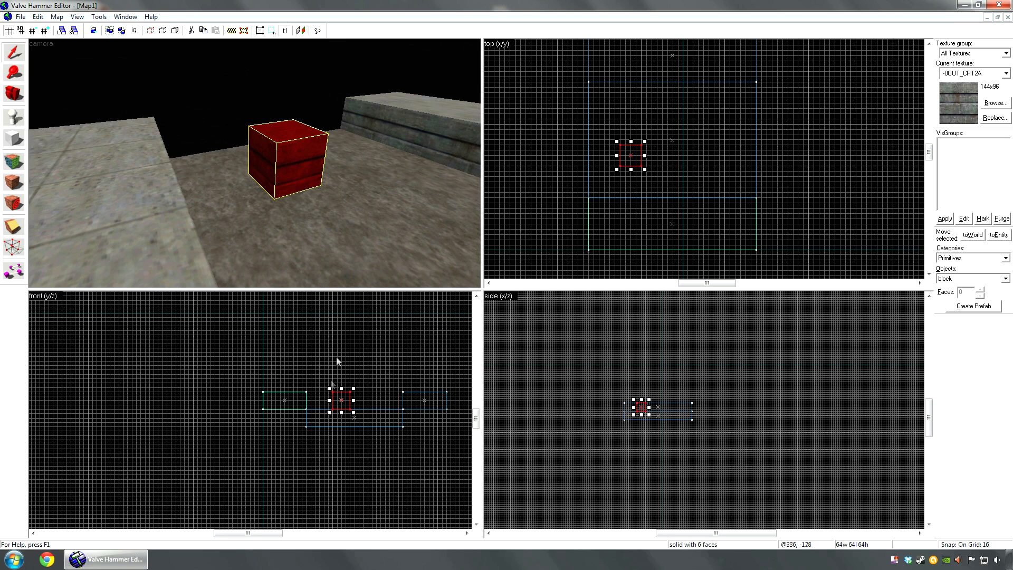
{"action": "left_click_drag", "start_coordinate": [340, 387], "coordinate": [341, 345]}
{"action": "key", "text": "z"}
{"action": "key", "text": "w"}
{"action": "left_click", "coordinate": [254, 164]}
{"action": "key", "text": "s"}
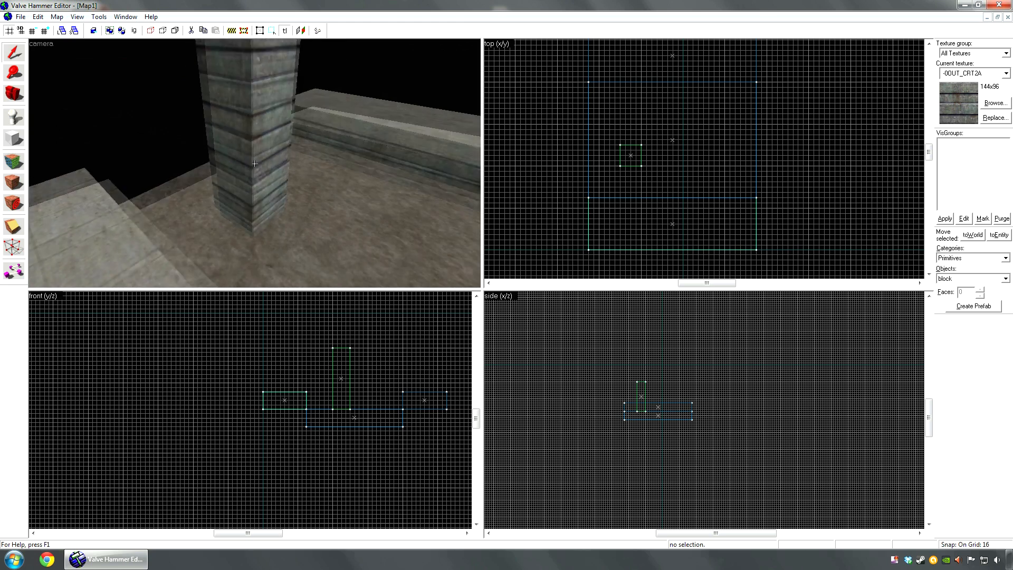
Copy the pillar in the top view so that the copy sits directly against the original
{"action": "key", "text": "z"}
{"action": "left_click", "coordinate": [255, 164]}
{"action": "scroll", "coordinate": [655, 155], "scroll_direction": "up", "scroll_amount": 3}
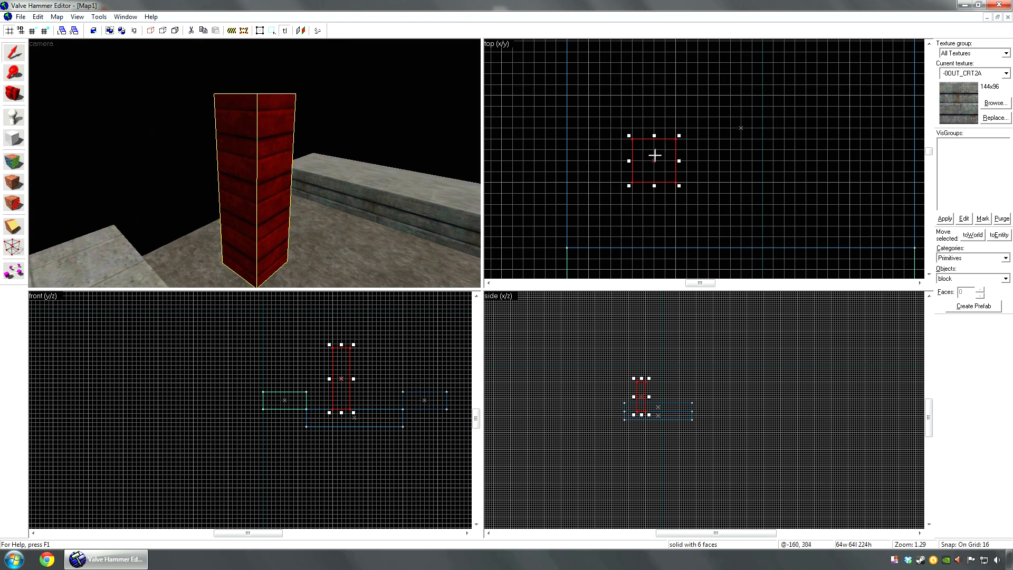
{"action": "left_click_drag", "start_coordinate": [647, 155], "coordinate": [690, 154], "text": "shift"}
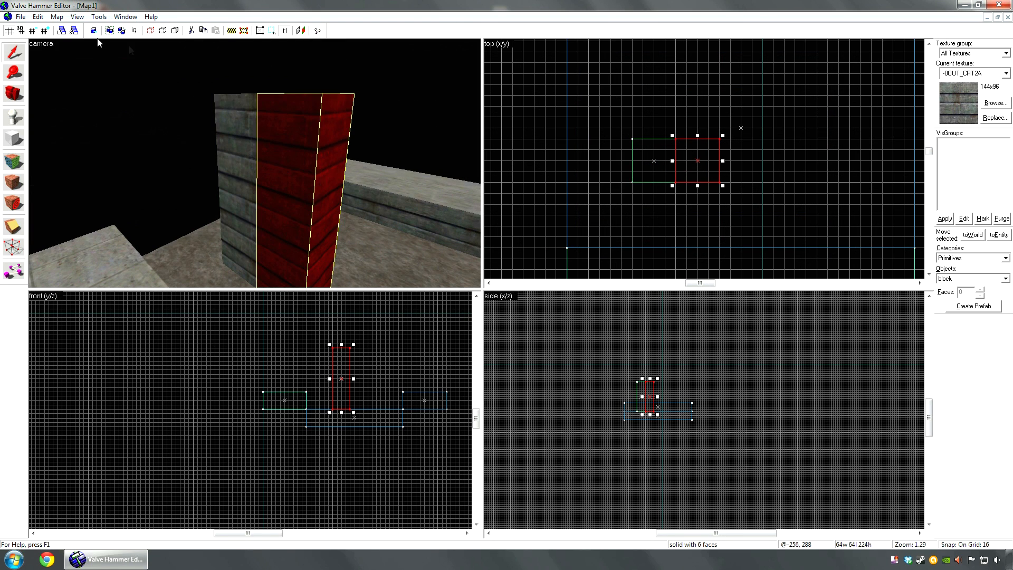
Reduce the grid size to 4 and narrow the copied pillar to 4 units wide against the original
{"action": "left_click", "coordinate": [29, 33]}
{"action": "left_click", "coordinate": [29, 33]}
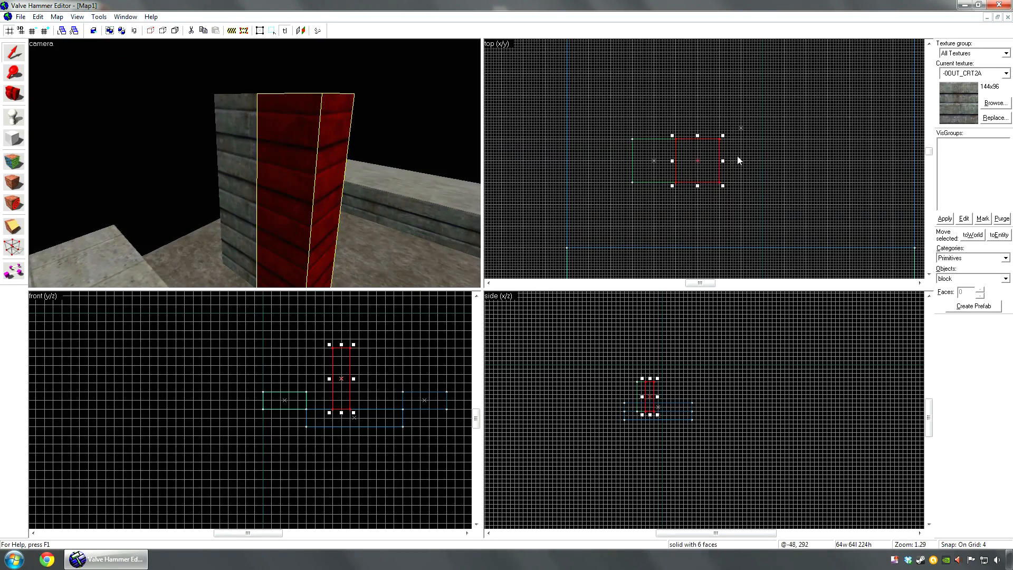
{"action": "scroll", "coordinate": [738, 159], "scroll_direction": "up", "scroll_amount": 5}
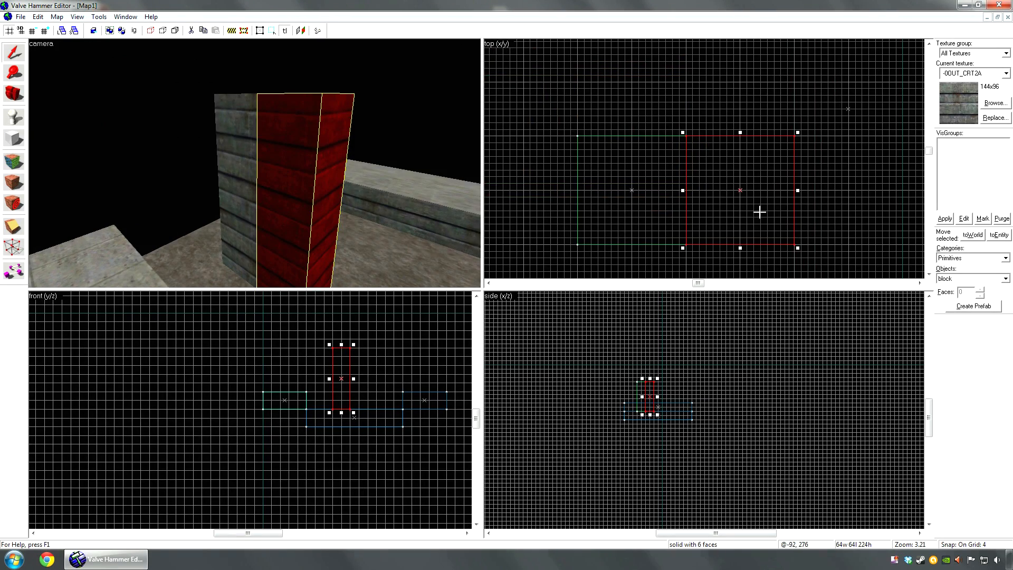
{"action": "left_click_drag", "start_coordinate": [798, 190], "coordinate": [691, 190]}
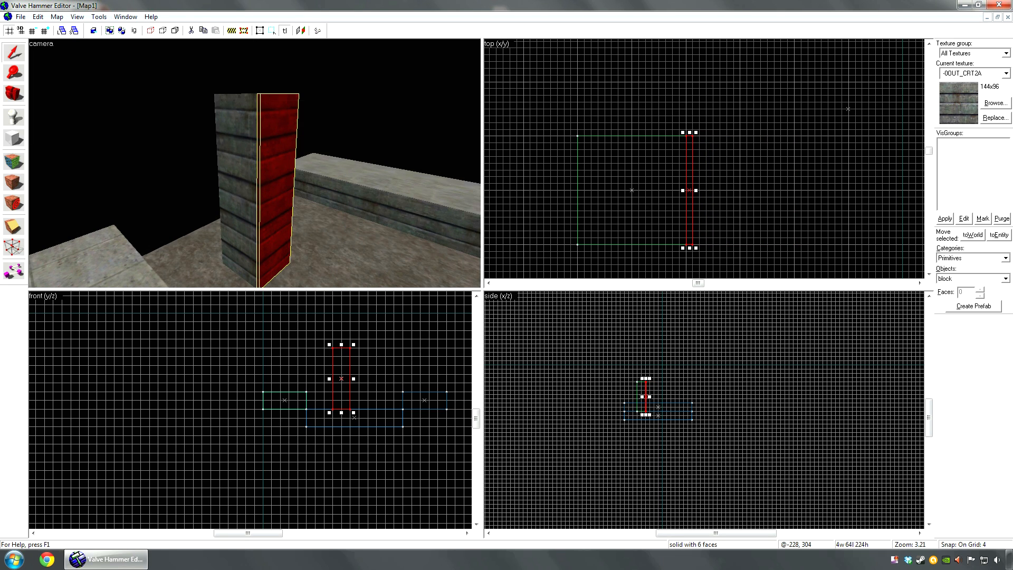
Filter the textures for "ladder" and apply {LADDER1 to every face of the thin block
{"action": "key", "text": "w"}
{"action": "key", "text": "d"}
{"action": "key", "text": "z"}
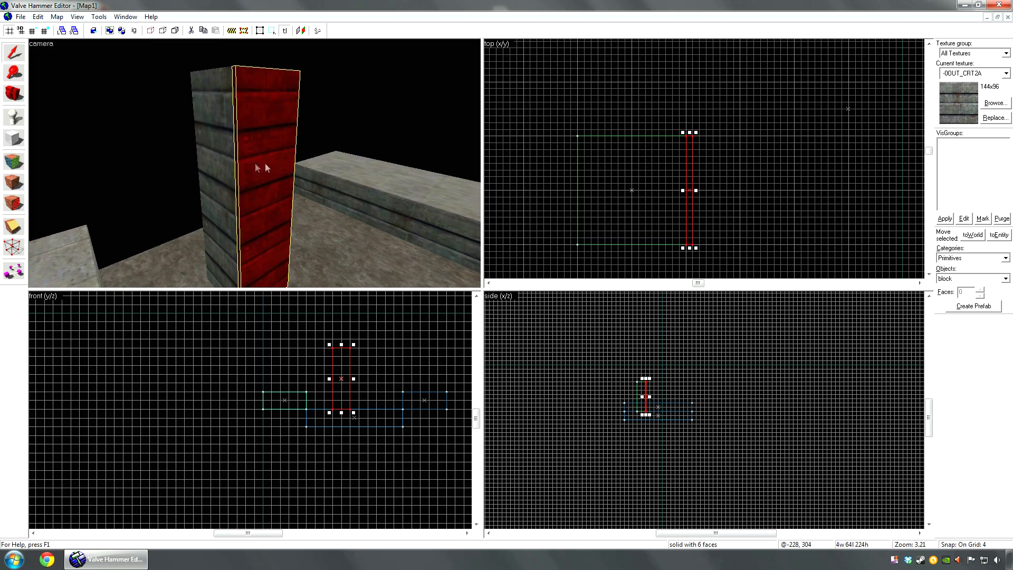
{"action": "left_click", "coordinate": [993, 104]}
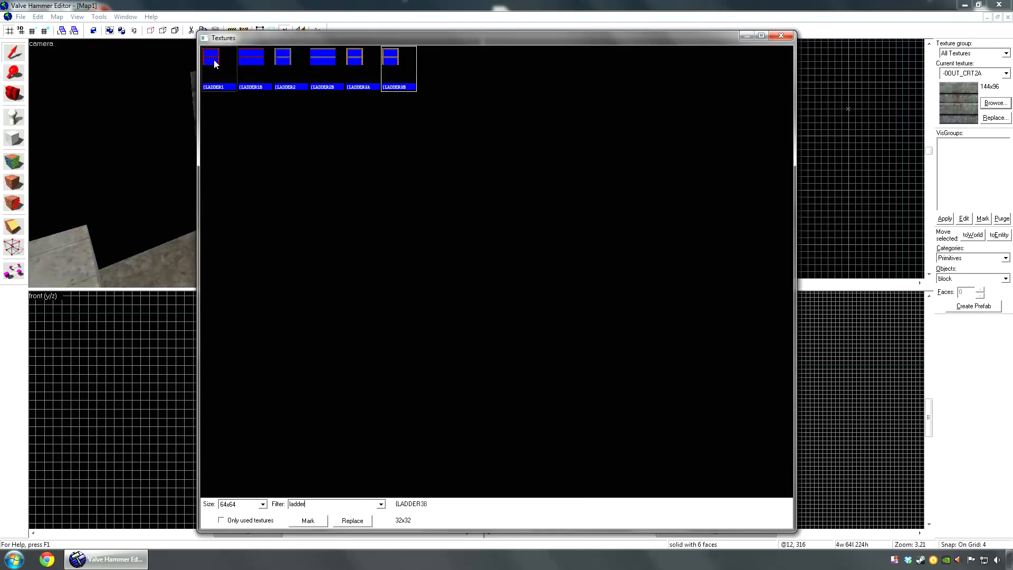
{"action": "double_click", "coordinate": [212, 57]}
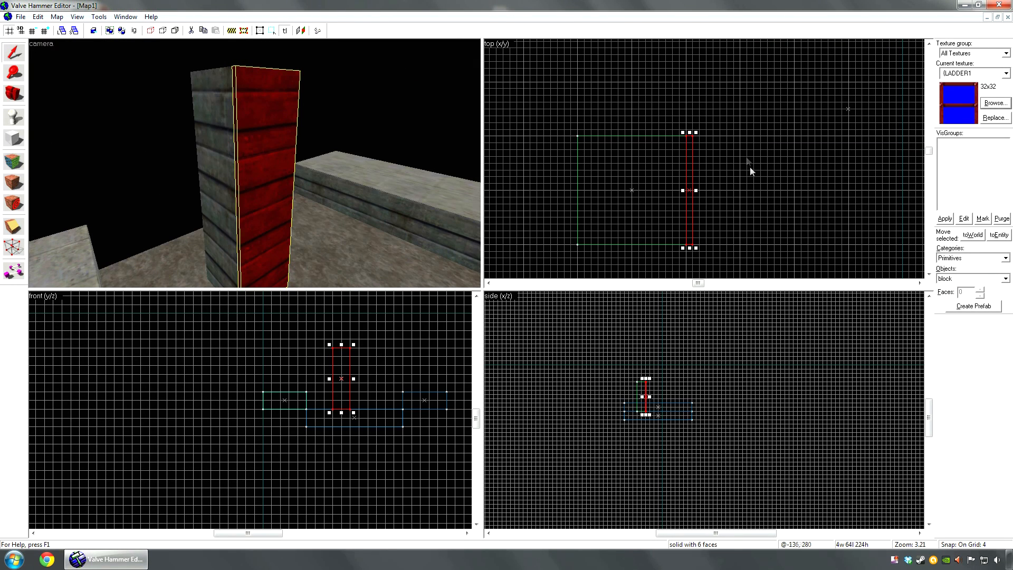
{"action": "left_click", "coordinate": [10, 185]}
{"action": "left_click", "coordinate": [104, 157]}
Set the texture scale of the ladder's front face to 2.00 in X and 2 in Y
{"action": "key", "text": "shift+a"}
{"action": "key", "text": "z"}
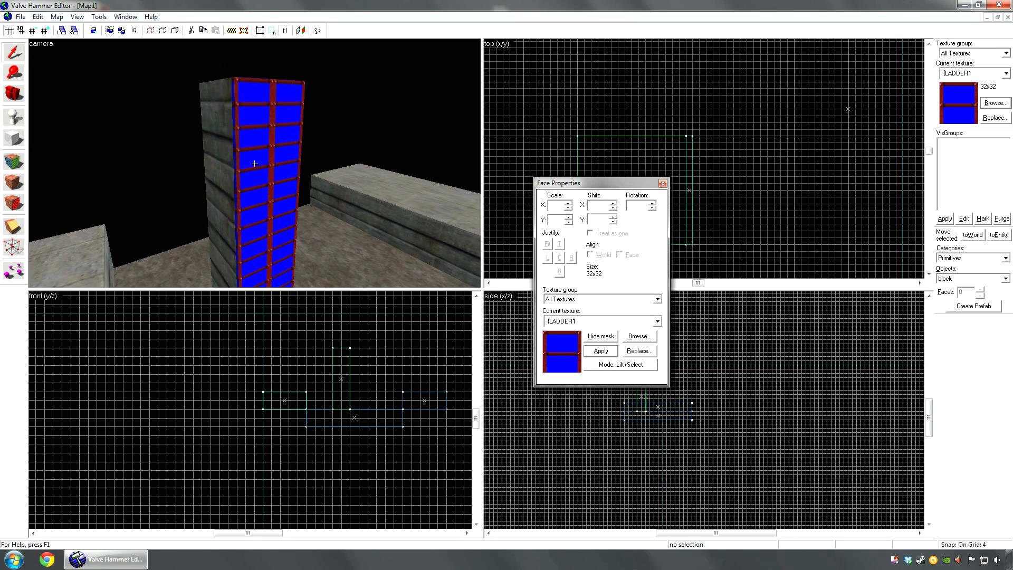
{"action": "key", "text": "shift+s"}
{"action": "key", "text": "w"}
{"action": "key", "text": "shift+a"}
{"action": "left_click", "coordinate": [255, 163]}
{"action": "key", "text": "z"}
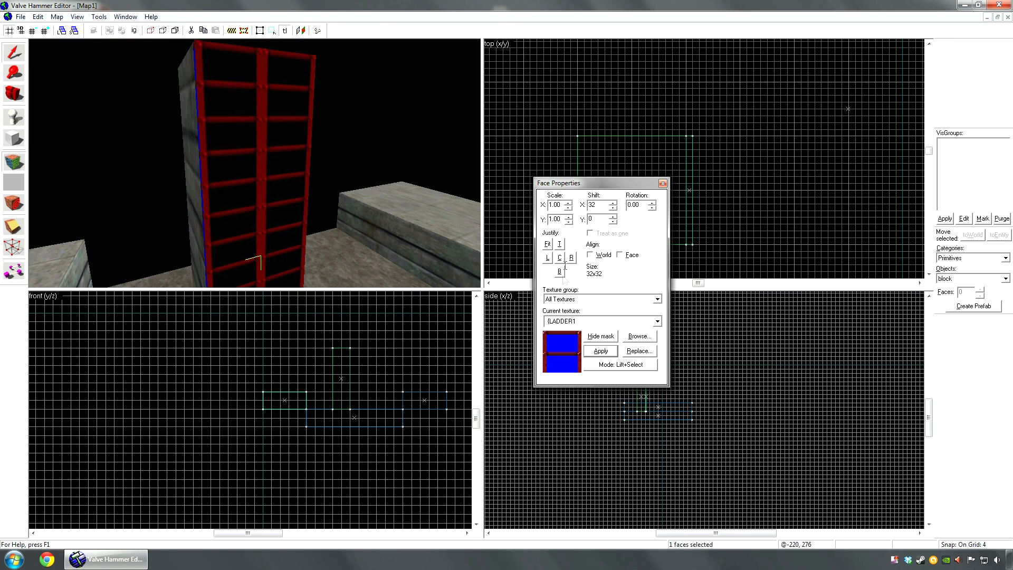
{"action": "left_click", "coordinate": [546, 244]}
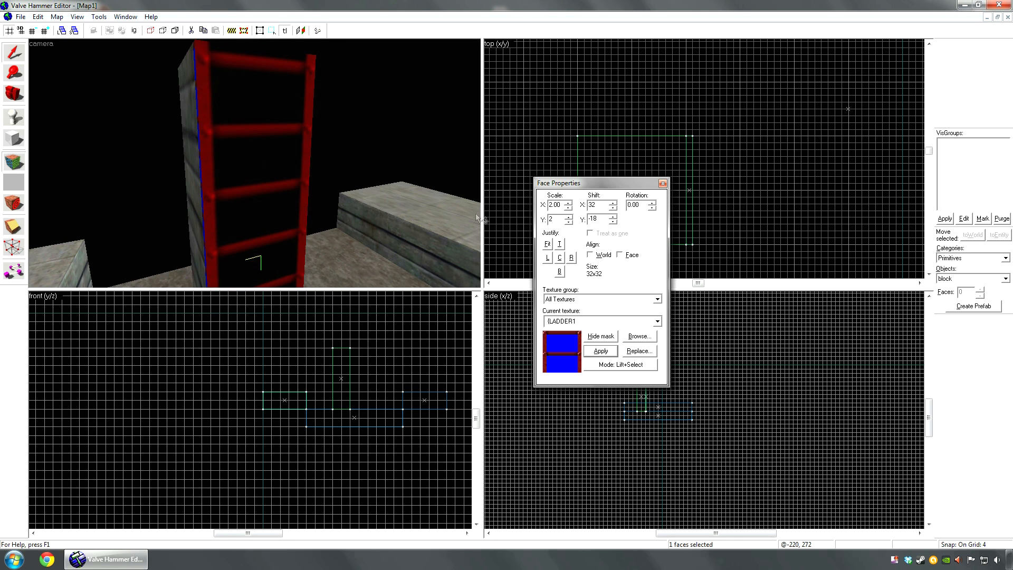
Set the Y texture scale of the ladder's front face to 1.00
{"action": "key", "text": "shift+s"}
{"action": "key", "text": "z"}
{"action": "key", "text": "a"}
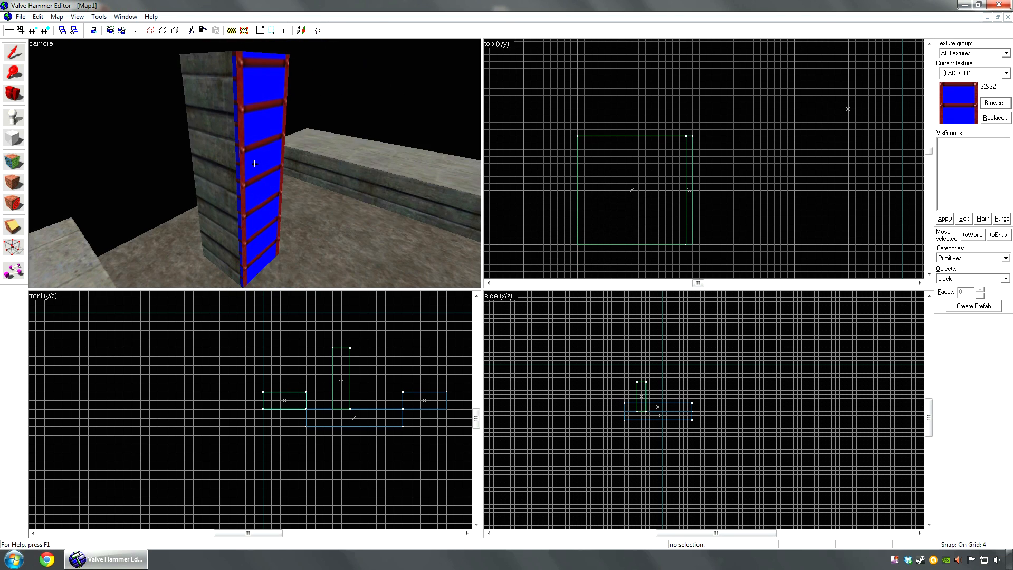
{"action": "key", "text": "shift+a"}
{"action": "left_click", "coordinate": [255, 163]}
{"action": "left_click_drag", "start_coordinate": [561, 219], "coordinate": [548, 219]}
{"action": "key", "text": "shift+s"}
{"action": "key", "text": "z"}
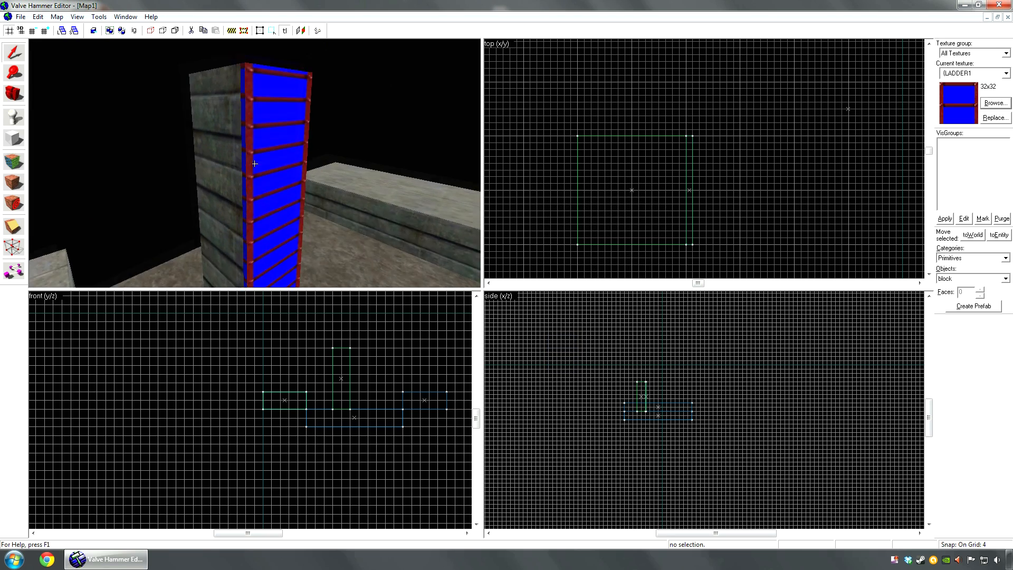
Lift the front ladder face's texture settings and apply them to the ladder's back face
{"action": "key", "text": "w"}
{"action": "key", "text": "shift+a"}
{"action": "left_click", "coordinate": [255, 164]}
{"action": "key", "text": "a"}
{"action": "key", "text": "d"}
{"action": "key", "text": "d"}
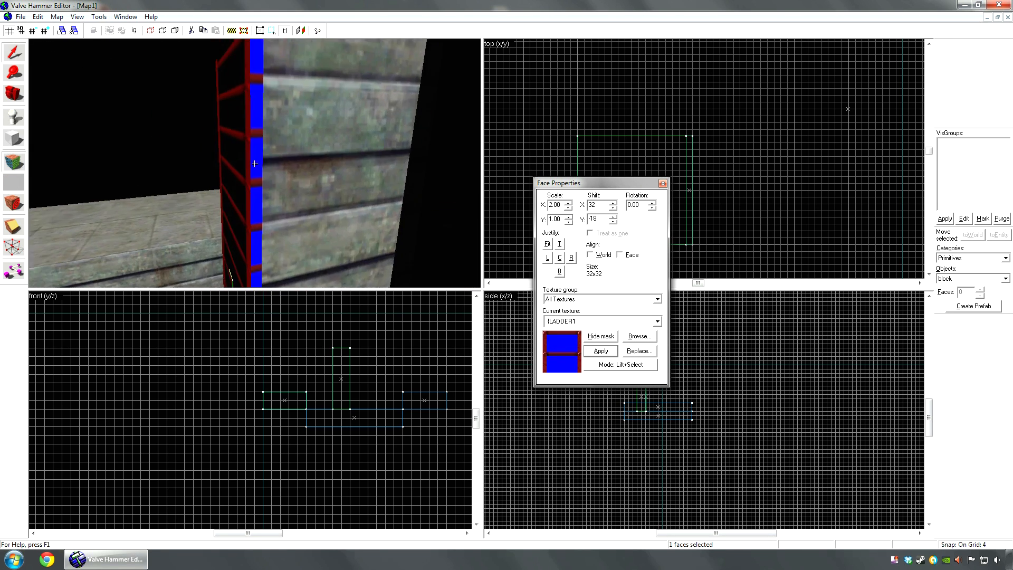
{"action": "key", "text": "w"}
{"action": "key", "text": "s"}
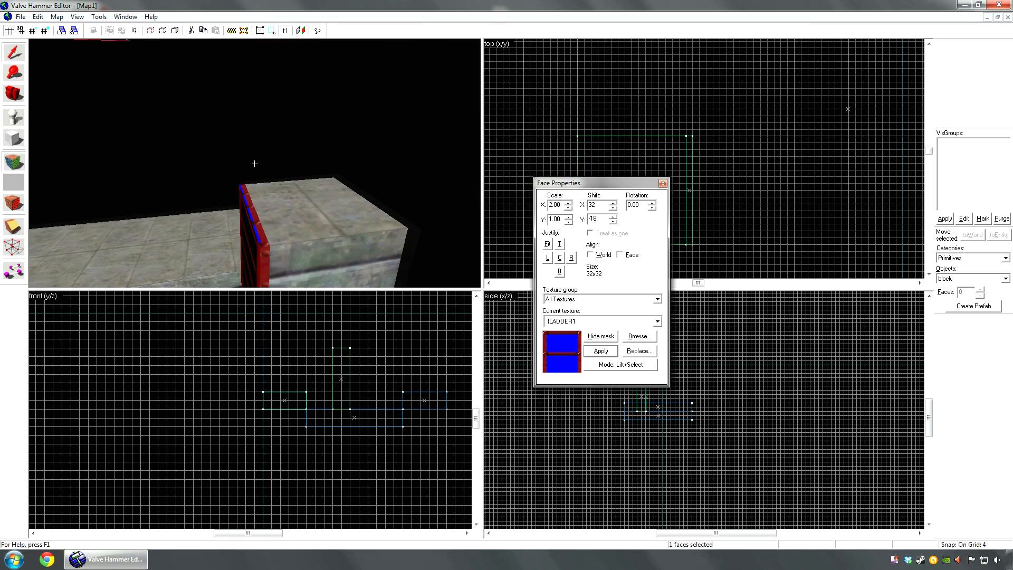
{"action": "key", "text": "w"}
{"action": "right_click", "coordinate": [255, 163]}
{"action": "key", "text": "shift+s"}
{"action": "key", "text": "w"}
{"action": "key", "text": "a"}
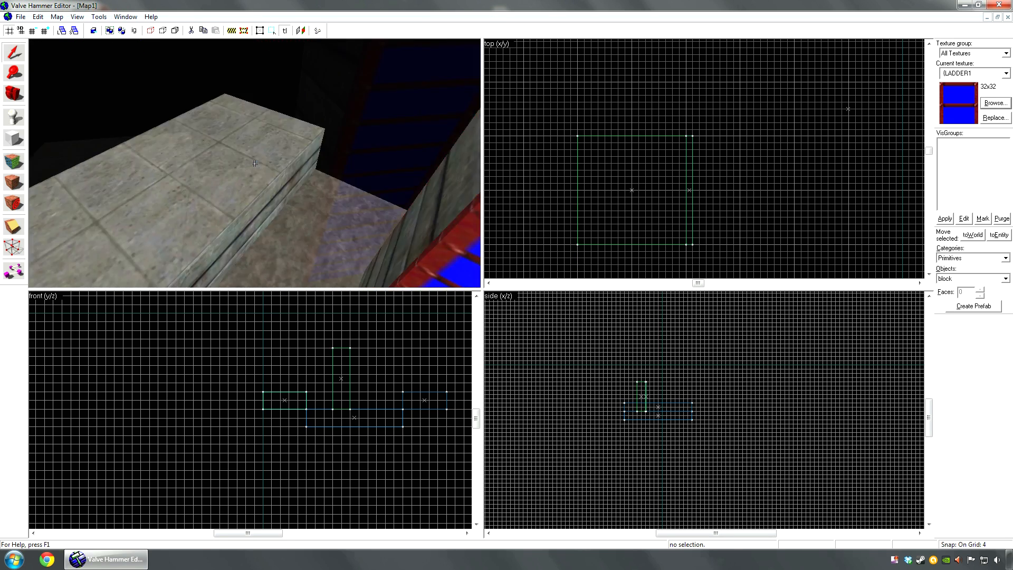
Tie the thin ladder block to an entity and set its class to func_wall
{"action": "left_click", "coordinate": [254, 163]}
{"action": "key", "text": "s"}
{"action": "key", "text": "w"}
{"action": "key", "text": "s"}
{"action": "key", "text": "z"}
{"action": "left_click", "coordinate": [255, 163]}
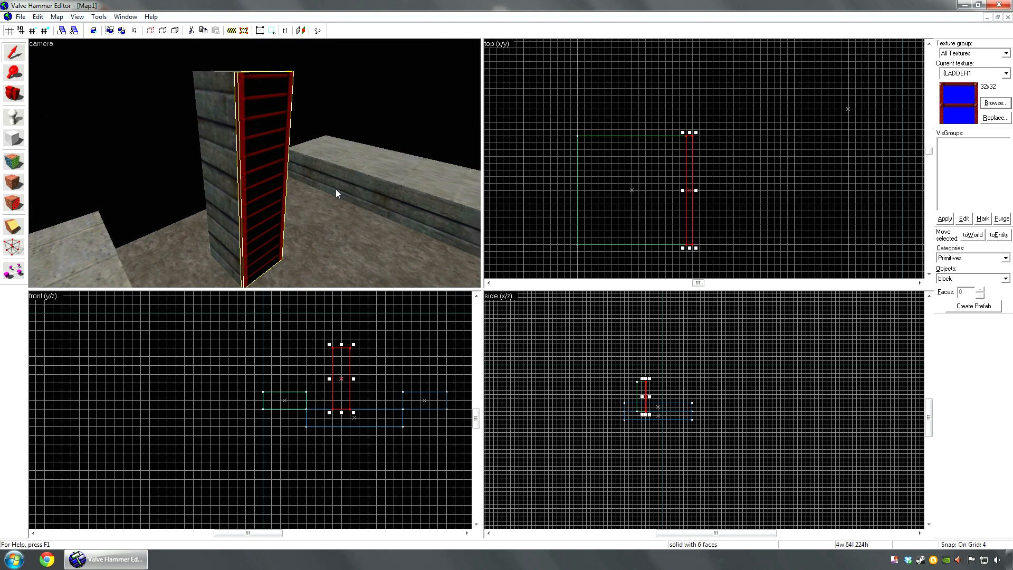
{"action": "key", "text": "ctrl+t"}
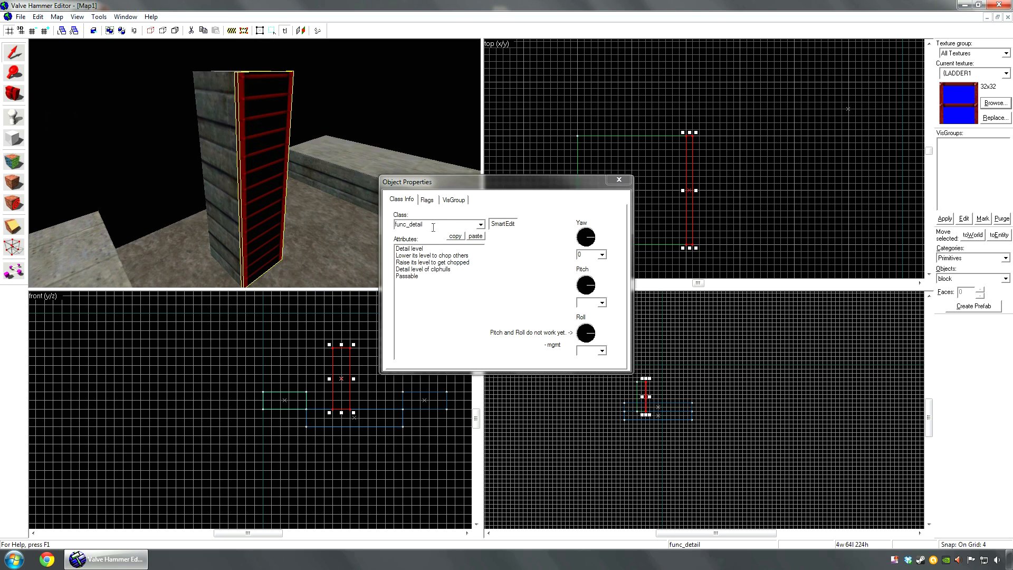
{"action": "double_click", "coordinate": [413, 226]}
{"action": "type", "text": "func"}
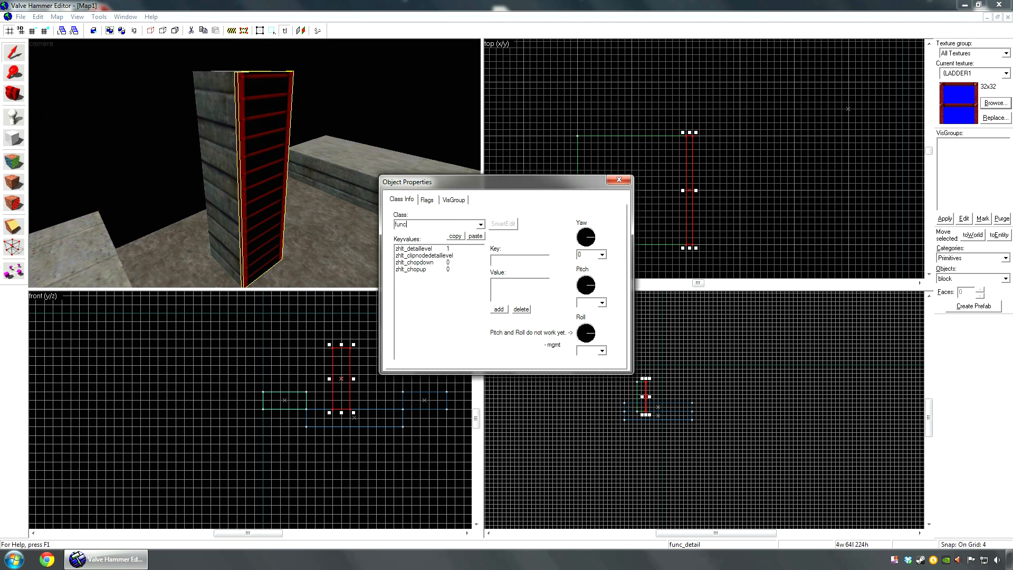
{"action": "type", "text": "_wall"}
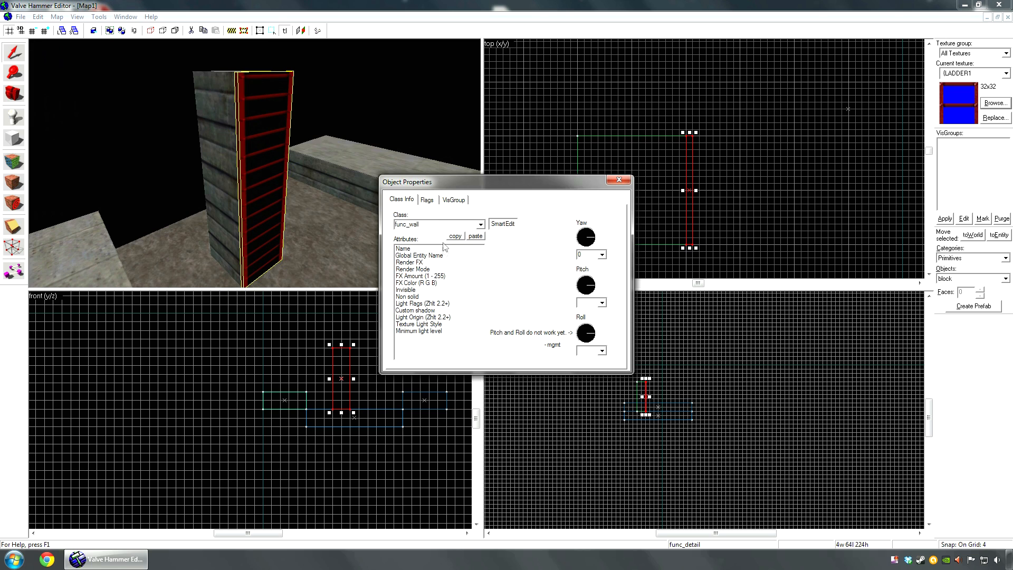
Set the ladder entity's Render Mode to "Solid - no light" and its FX Amount to 1
{"action": "left_click", "coordinate": [417, 269]}
{"action": "left_click", "coordinate": [554, 250]}
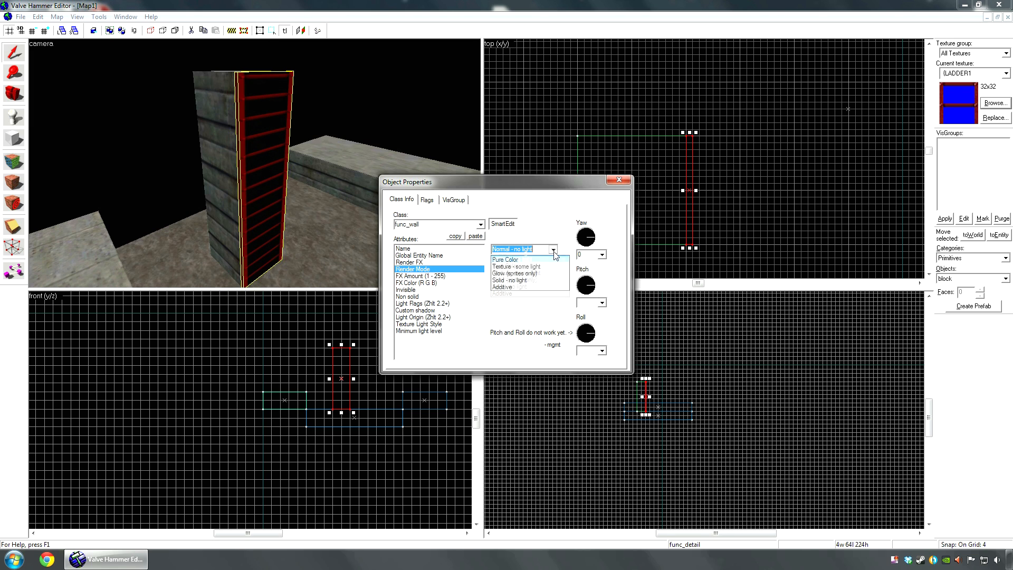
{"action": "left_click", "coordinate": [520, 286]}
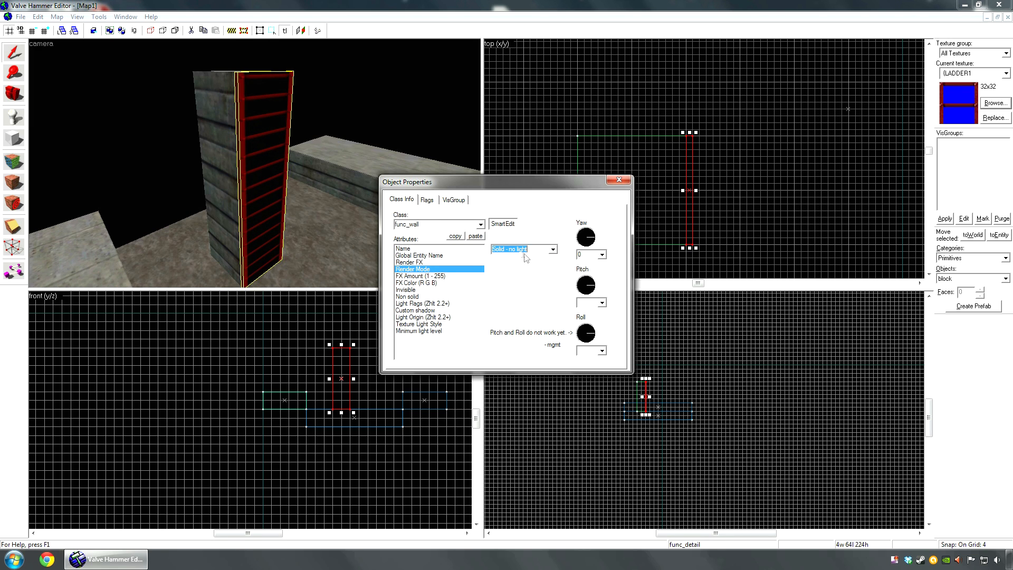
{"action": "left_click", "coordinate": [443, 277]}
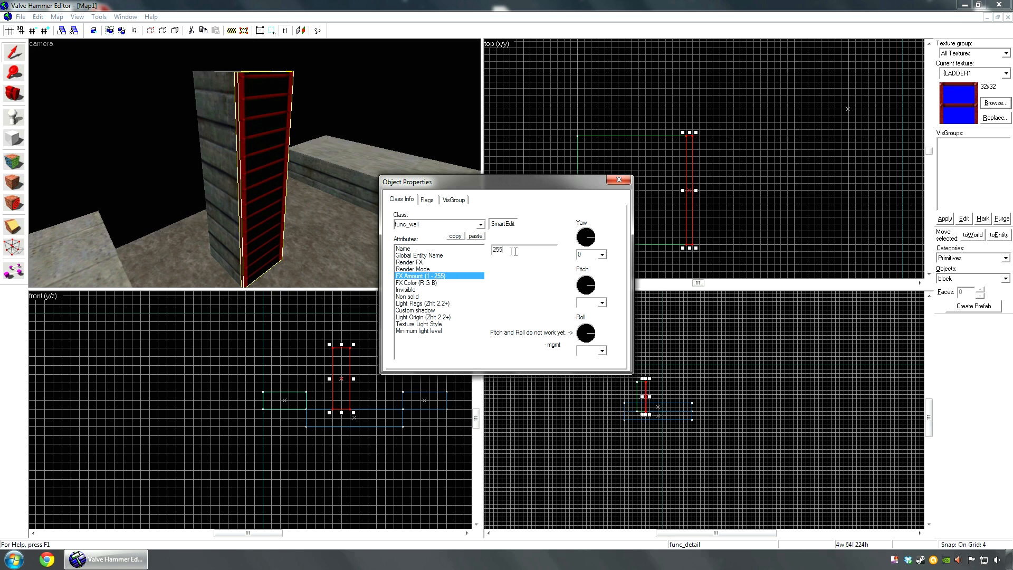
{"action": "type", "text": "1"}
{"action": "left_click", "coordinate": [430, 270]}
{"action": "left_click", "coordinate": [431, 275]}
{"action": "left_click", "coordinate": [431, 270]}
{"action": "left_click", "coordinate": [431, 275]}
{"action": "left_click", "coordinate": [619, 179]}
Clear the ladder selection and inspect how the ladder sits against the pillar in the 3D view
{"action": "key", "text": "z"}
{"action": "key", "text": "w"}
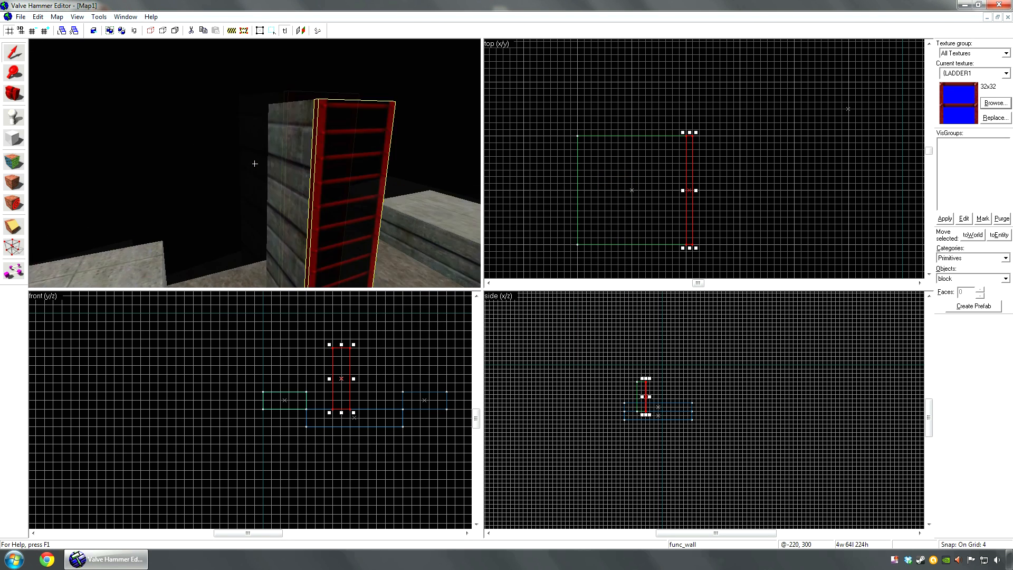
{"action": "left_click", "coordinate": [254, 163]}
{"action": "key", "text": "d"}
{"action": "key", "text": "w"}
{"action": "key", "text": "s"}
{"action": "key", "text": "w"}
{"action": "key", "text": "s"}
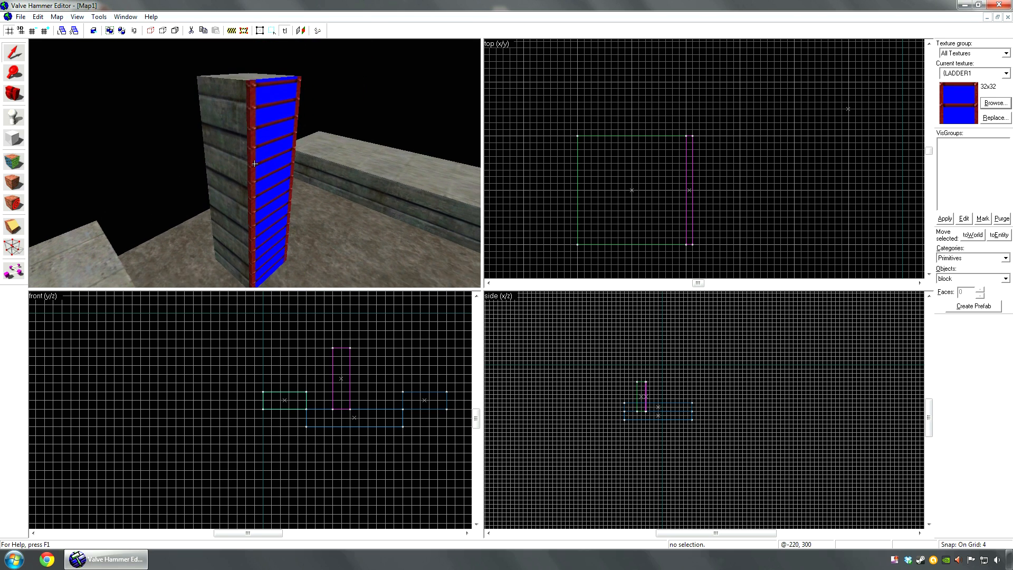
Duplicate the thin ladder block and place the copy directly in front of the original
{"action": "key", "text": "z"}
{"action": "left_click", "coordinate": [276, 150]}
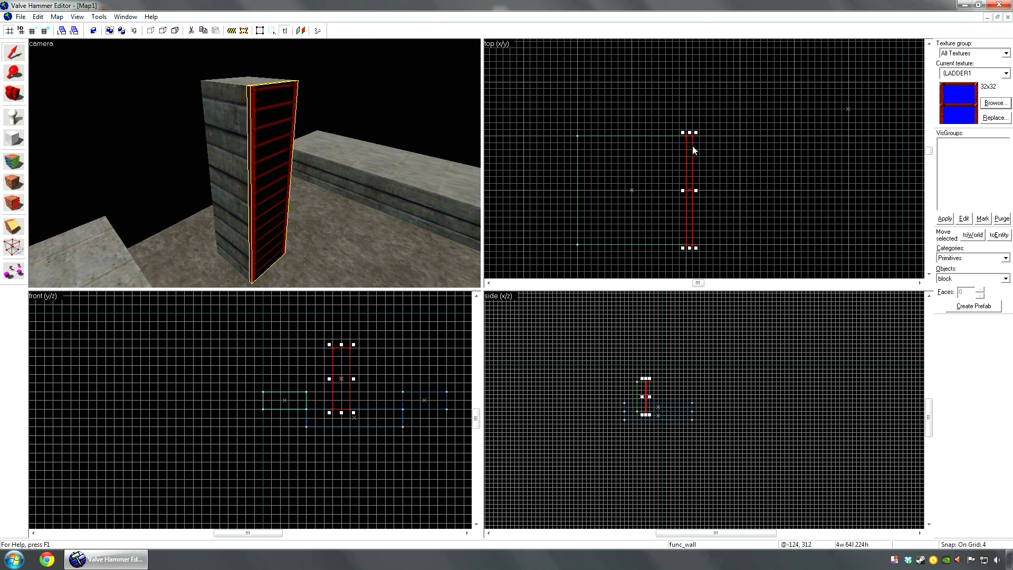
{"action": "left_click_drag", "start_coordinate": [690, 147], "coordinate": [696, 148]}
{"action": "key", "text": "z"}
{"action": "key", "text": "w"}
{"action": "key", "text": "s"}
{"action": "key", "text": "z"}
Find the AAATRIGGER texture with the filter "aaa" and apply it to the copied block in front of the ladder
{"action": "left_click", "coordinate": [993, 104]}
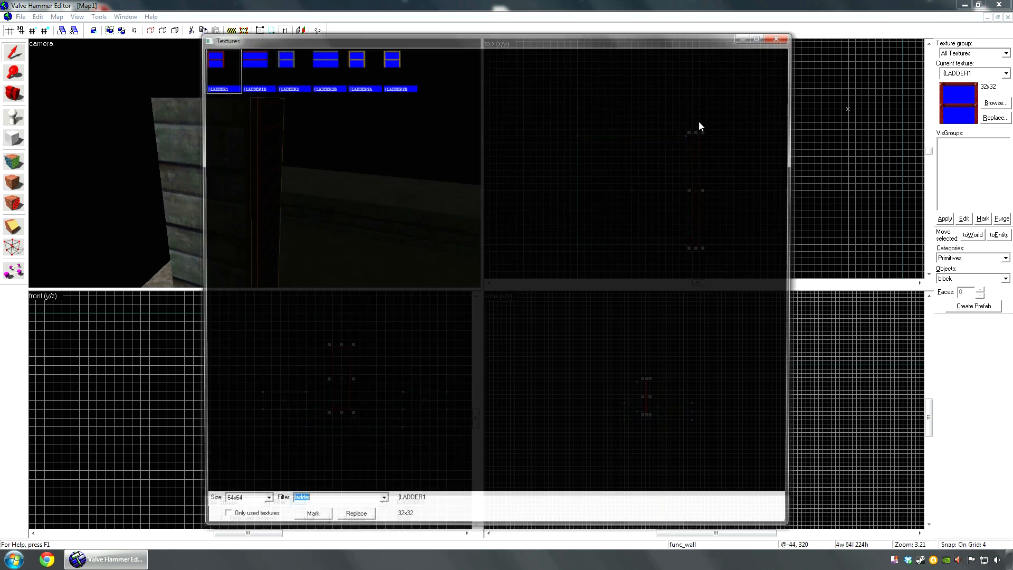
{"action": "type", "text": "aaa"}
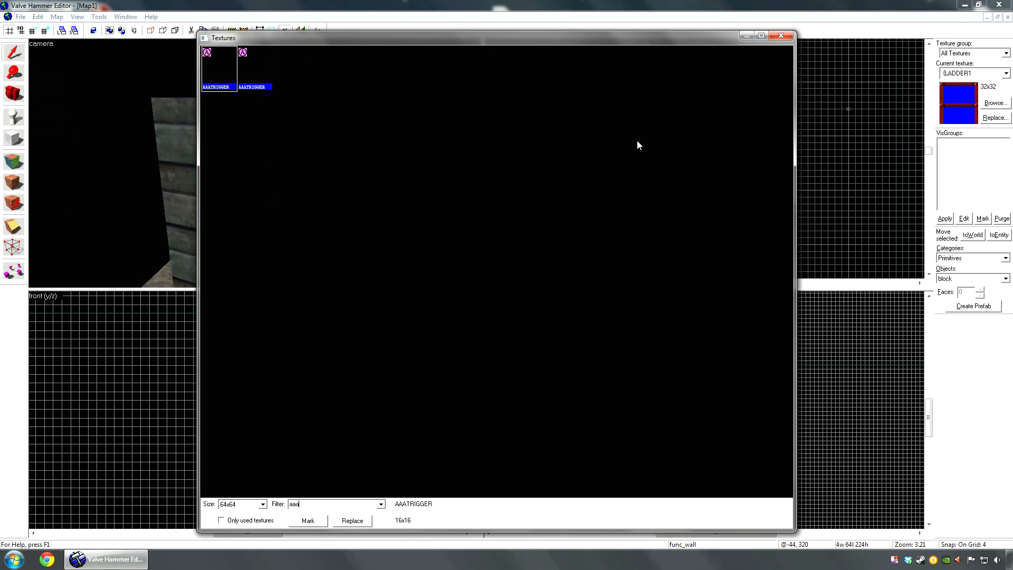
{"action": "double_click", "coordinate": [221, 79]}
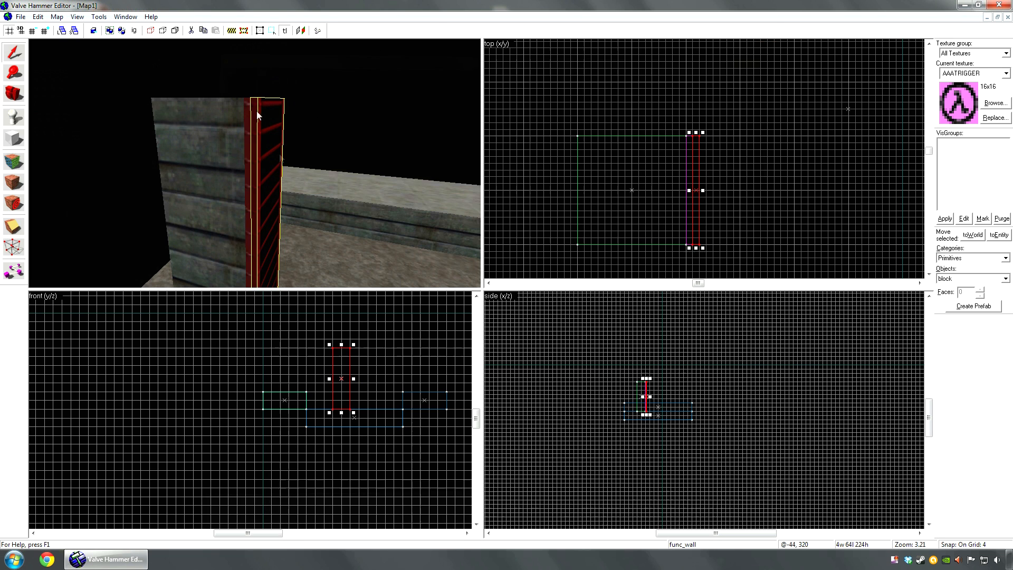
{"action": "left_click", "coordinate": [12, 187]}
{"action": "left_click", "coordinate": [80, 150]}
{"action": "key", "text": "z"}
{"action": "key", "text": "d"}
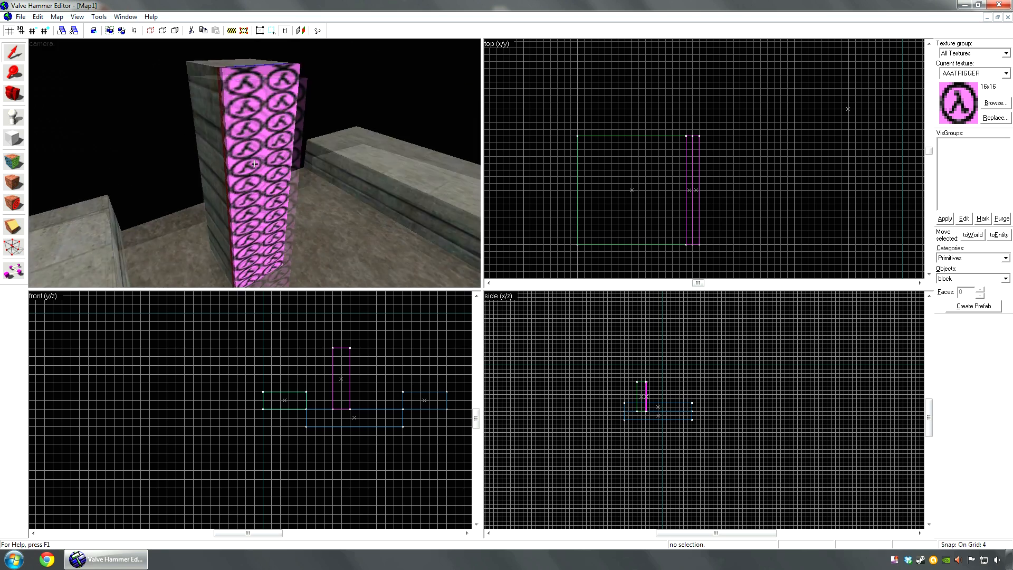
Change the entity class of the AAATRIGGER block to func_ladder
{"action": "left_click", "coordinate": [255, 164]}
{"action": "key", "text": "z"}
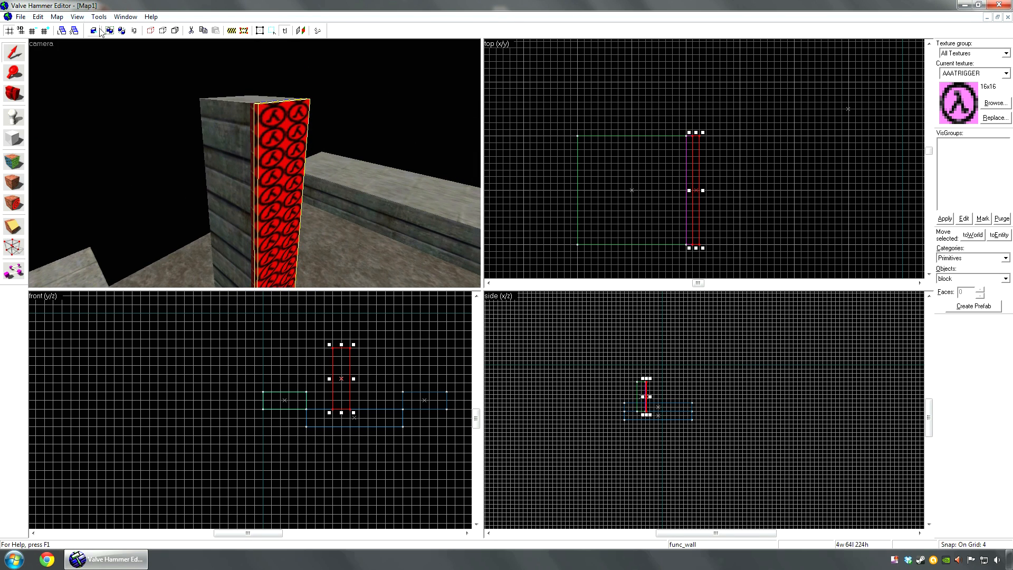
{"action": "left_click", "coordinate": [38, 16]}
{"action": "left_click", "coordinate": [53, 156]}
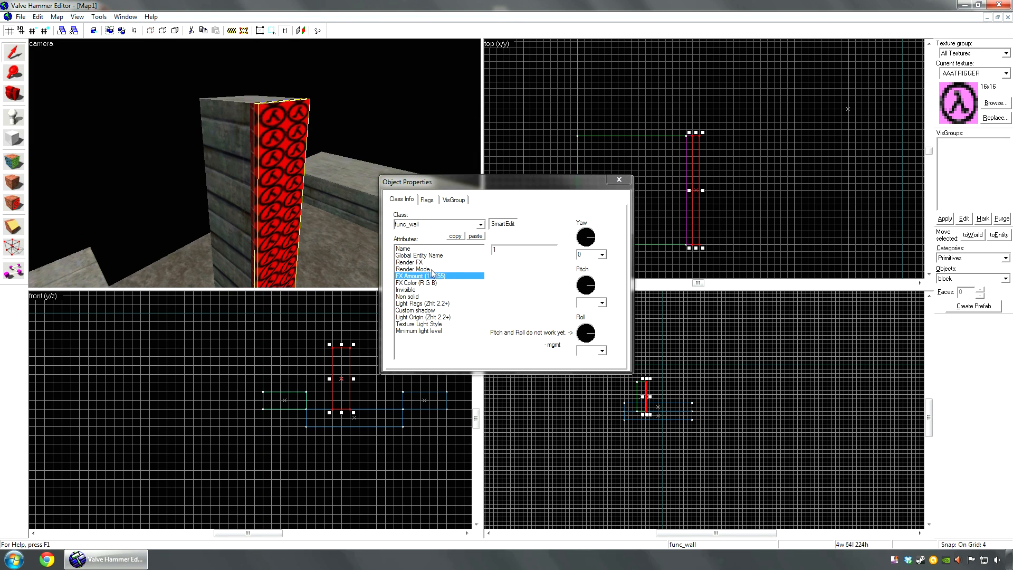
{"action": "left_click_drag", "start_coordinate": [426, 225], "coordinate": [397, 224]}
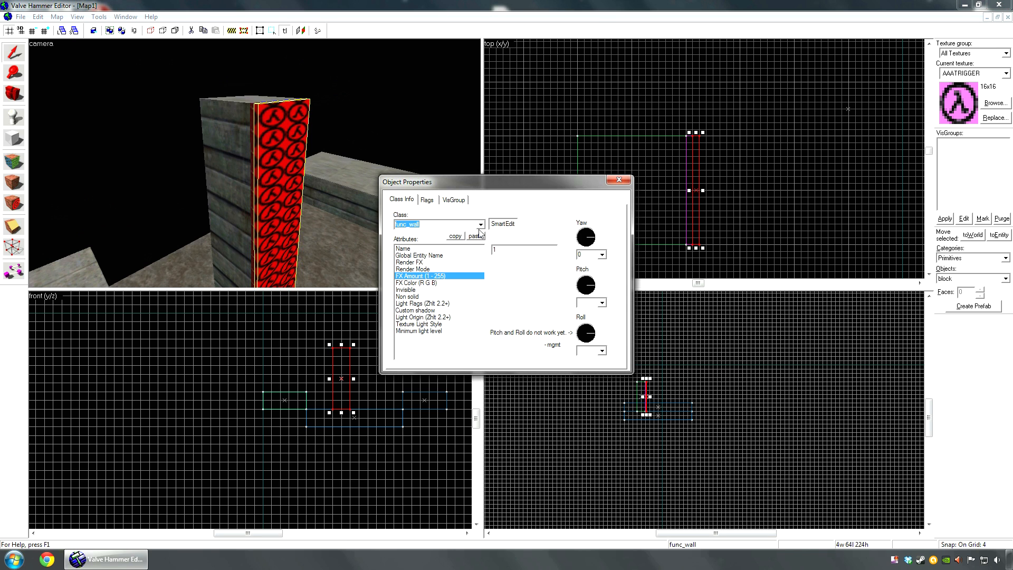
{"action": "type", "text": "func_ladder"}
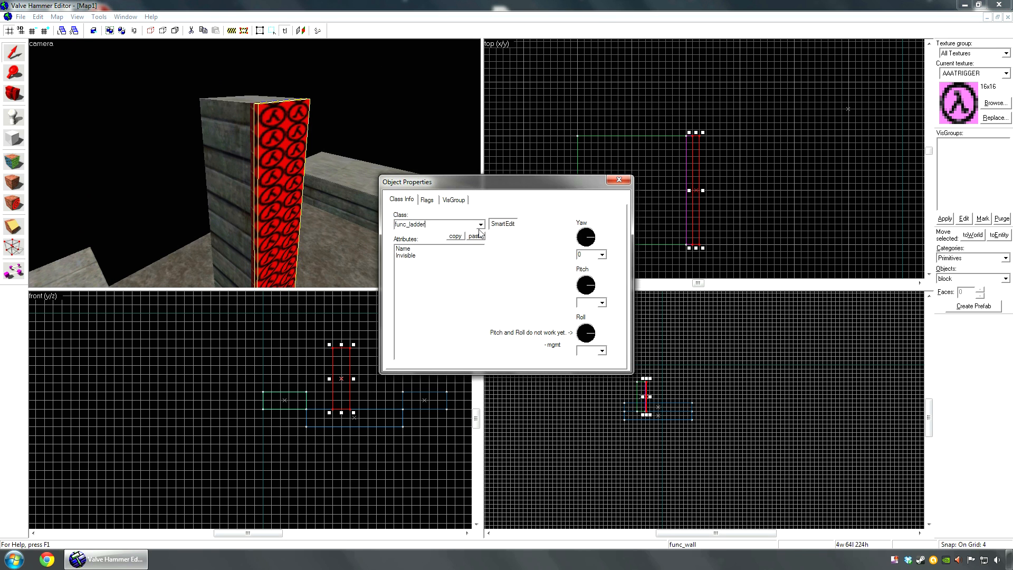
{"action": "left_click", "coordinate": [625, 182]}
Select the pillar, ladder and trigger block together and, with the grid at 16, place a copy diagonally across the lower floor
{"action": "key", "text": "z"}
{"action": "key", "text": "a"}
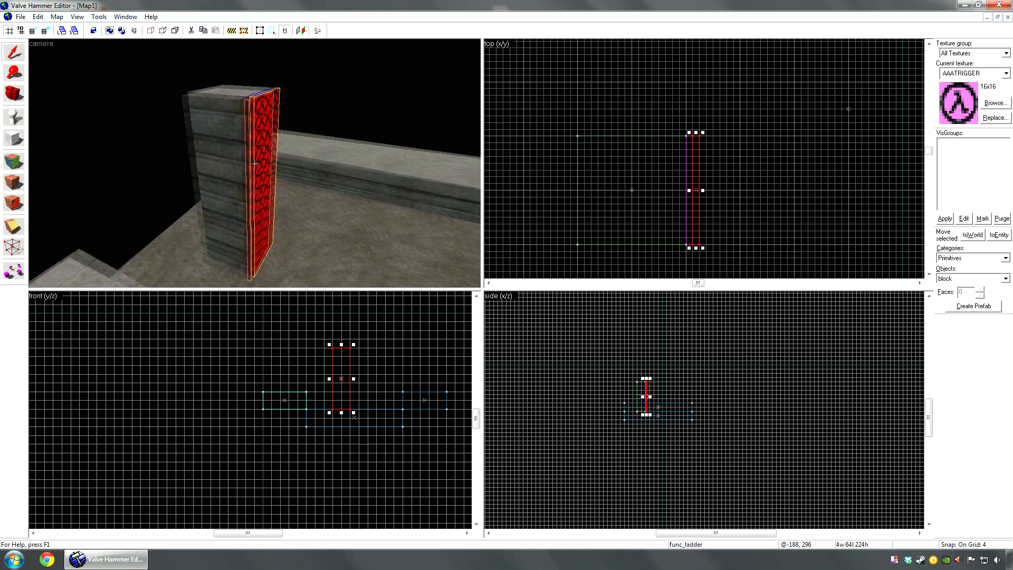
{"action": "left_click", "coordinate": [269, 134]}
{"action": "left_click", "coordinate": [239, 133]}
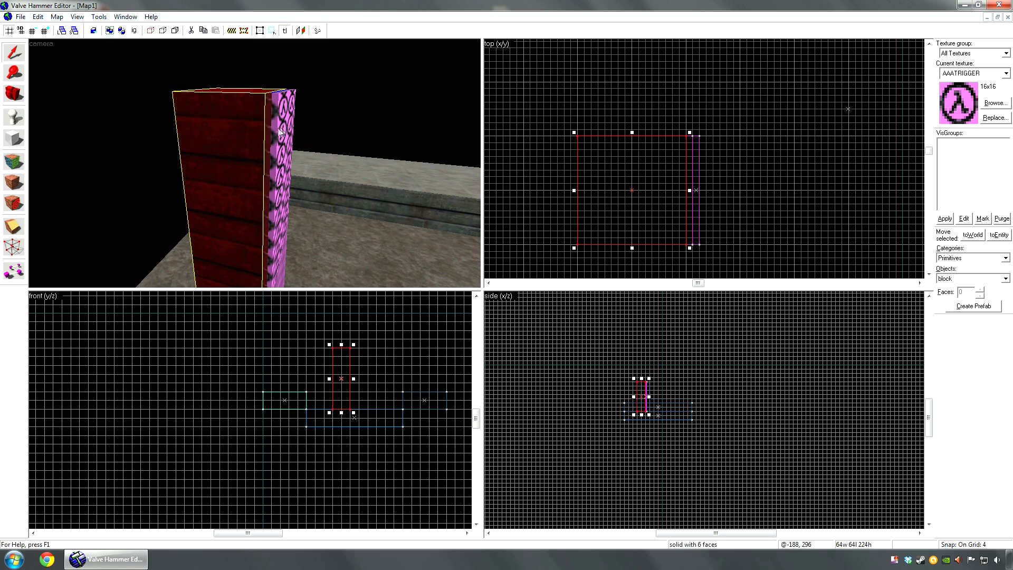
{"action": "left_click", "coordinate": [278, 129]}
{"action": "left_click", "coordinate": [268, 130], "text": "ctrl"}
{"action": "left_click", "coordinate": [245, 131], "text": "ctrl"}
{"action": "key", "text": "z"}
{"action": "key", "text": "s"}
{"action": "key", "text": "z"}
{"action": "scroll", "coordinate": [632, 188], "scroll_direction": "down", "scroll_amount": 9}
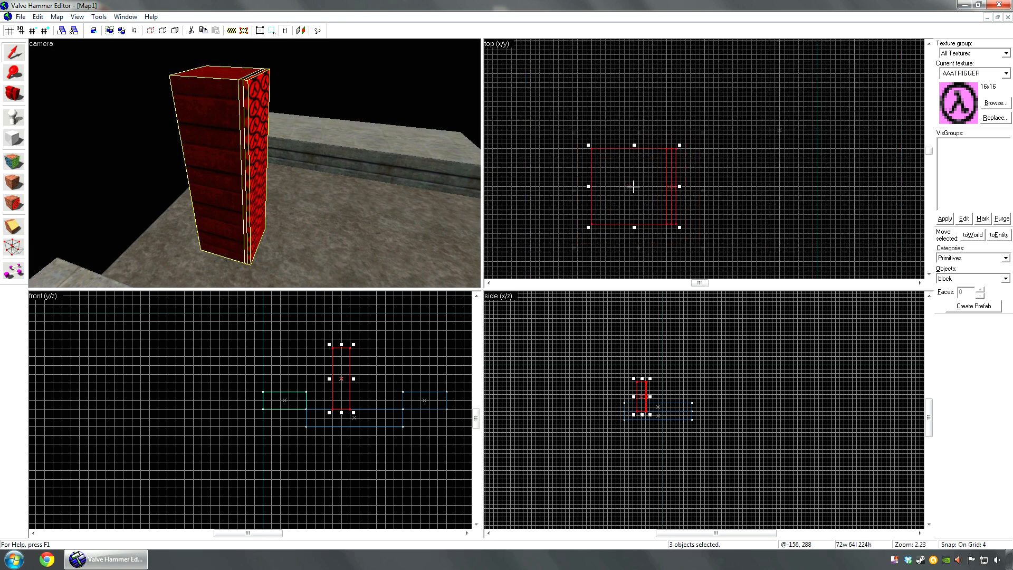
{"action": "left_click", "coordinate": [45, 30]}
{"action": "left_click", "coordinate": [45, 30]}
{"action": "left_click_drag", "start_coordinate": [629, 173], "coordinate": [689, 143]}
Rotate the copied pillar and ladder group 180 degrees about the Z axis
{"action": "key", "text": "ctrl+m"}
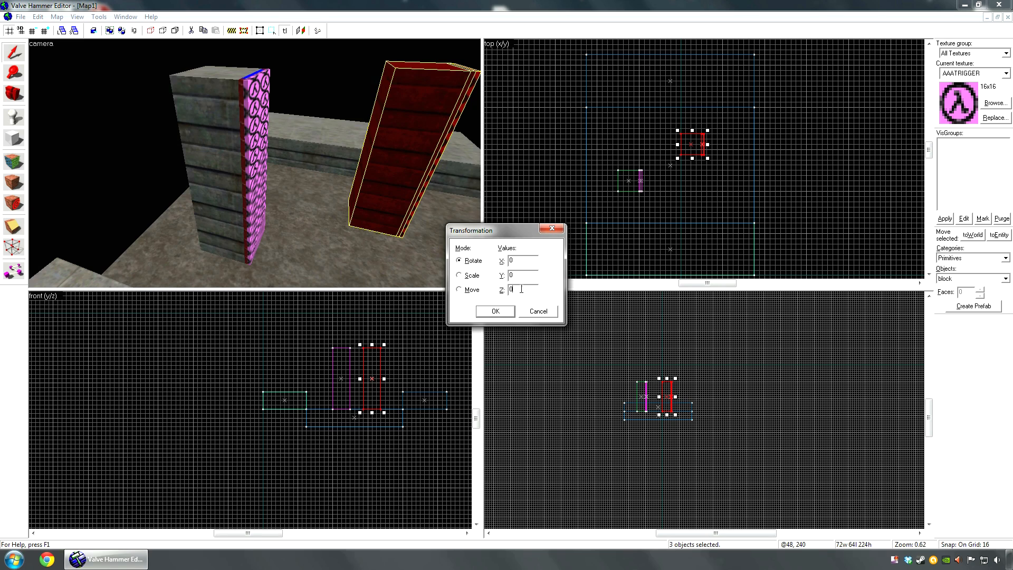
{"action": "type", "text": "180"}
{"action": "key", "text": "Return"}
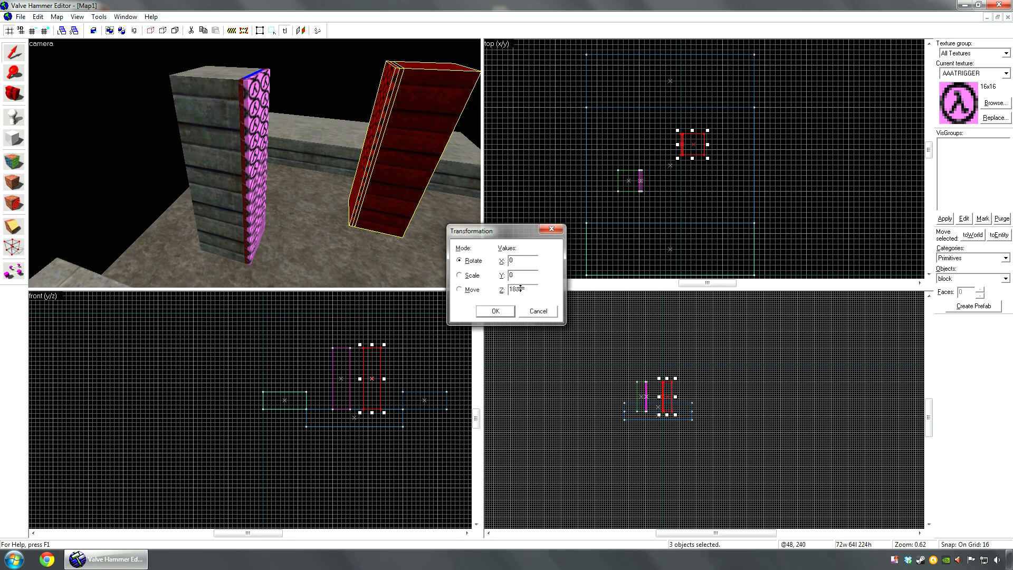
Duplicate the lower floor block and place the copy on the far side of the raised platform
{"action": "key", "text": "z"}
{"action": "left_click", "coordinate": [254, 163]}
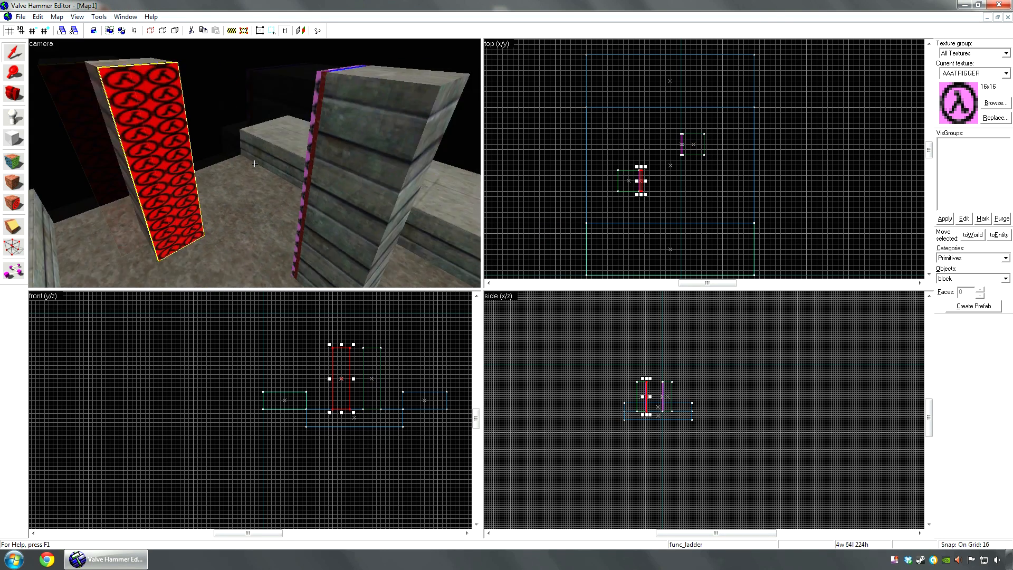
{"action": "left_click", "coordinate": [254, 163]}
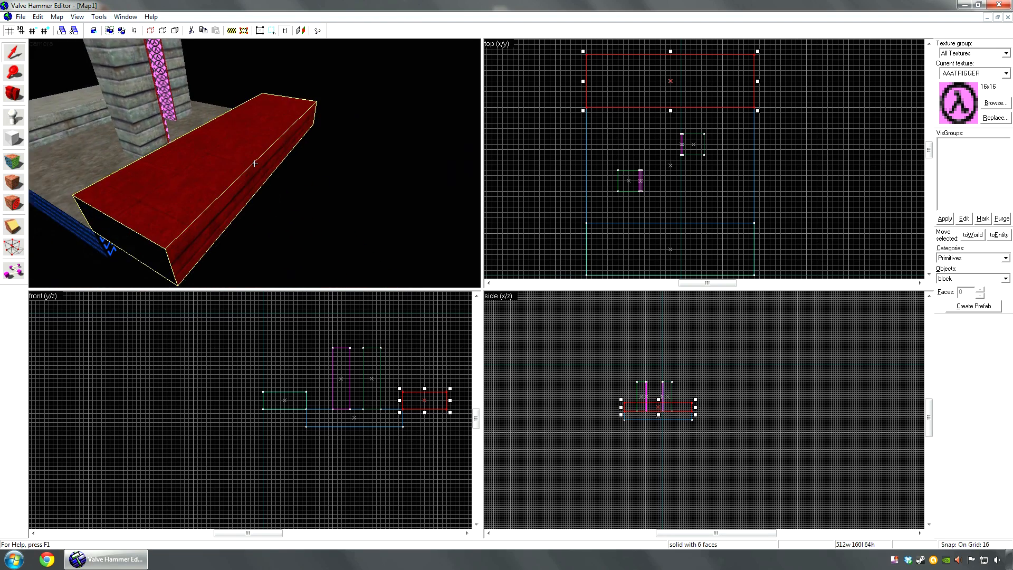
{"action": "key", "text": "z"}
{"action": "left_click", "coordinate": [68, 164]}
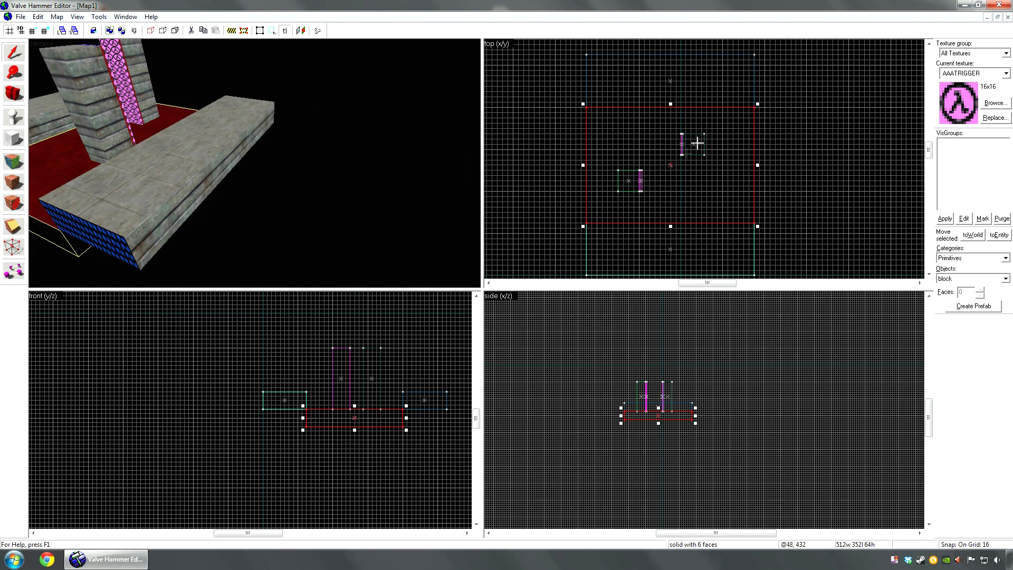
{"action": "scroll", "coordinate": [689, 153], "scroll_direction": "down", "scroll_amount": 3}
{"action": "key", "text": "Up"}
{"action": "key", "text": "Up"}
{"action": "scroll", "coordinate": [684, 250], "scroll_direction": "up", "scroll_amount": 2}
{"action": "left_click_drag", "start_coordinate": [662, 264], "coordinate": [660, 127]}
Duplicate the raised platform between the two floors and place the copy flush against its far edge
{"action": "key", "text": "z"}
{"action": "left_click", "coordinate": [254, 163]}
{"action": "key", "text": "z"}
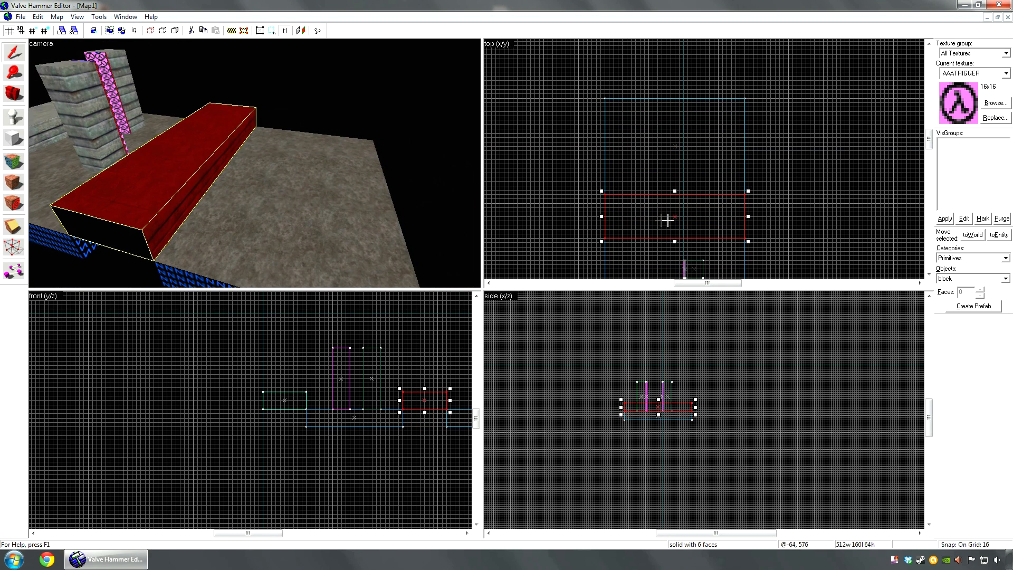
{"action": "left_click_drag", "start_coordinate": [654, 208], "coordinate": [654, 169]}
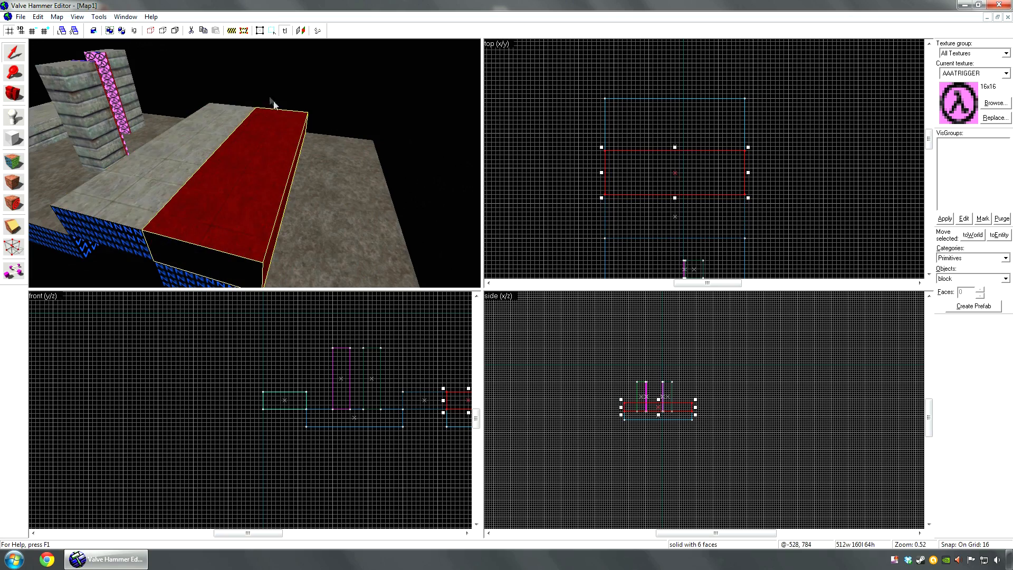
Reduce the grid to 2 and stretch the copied platform to a length of 220 units
{"action": "left_click", "coordinate": [33, 31]}
{"action": "left_click", "coordinate": [33, 31]}
{"action": "left_click", "coordinate": [33, 31]}
{"action": "scroll", "coordinate": [686, 150], "scroll_direction": "up", "scroll_amount": 7}
{"action": "mouse_move", "coordinate": [675, 154]}
{"action": "left_mouse_down"}
{"action": "mouse_move", "coordinate": [675, 117]}
{"action": "mouse_move", "coordinate": [731, 149]}
{"action": "mouse_move", "coordinate": [671, 156]}
{"action": "left_mouse_up"}
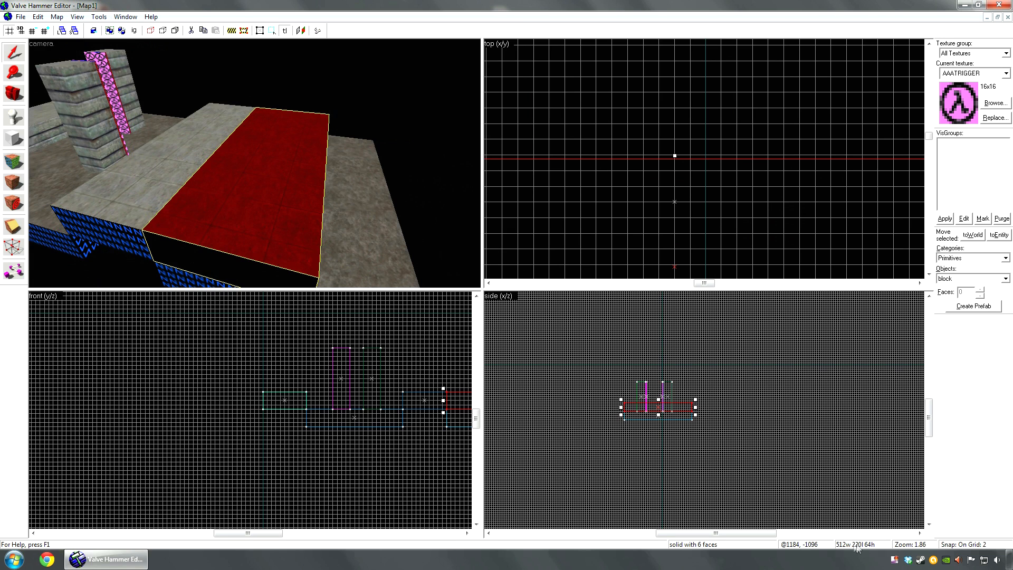
{"action": "left_click_drag", "start_coordinate": [675, 154], "coordinate": [675, 156]}
Duplicate the original 160-unit raised platform and place the copy beyond the far end of the 220-unit block
{"action": "key", "text": "z"}
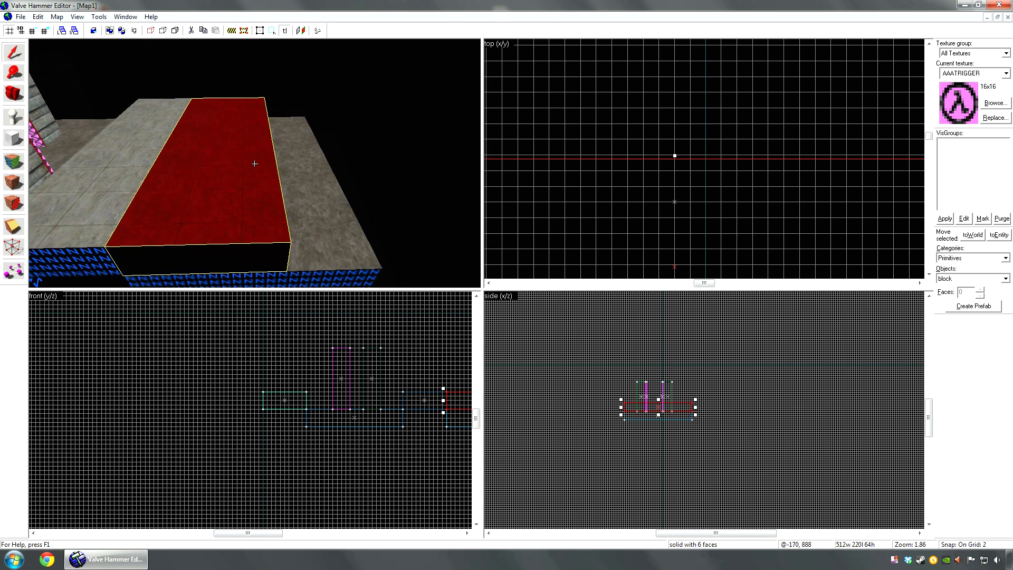
{"action": "key", "text": "s"}
{"action": "key", "text": "z"}
{"action": "left_click", "coordinate": [183, 130]}
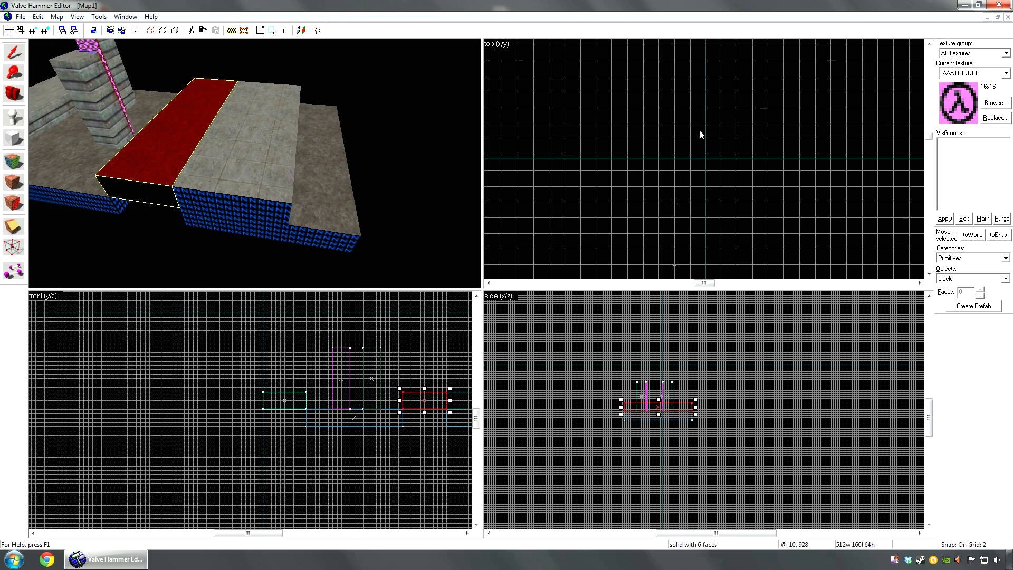
{"action": "scroll", "coordinate": [700, 135], "scroll_direction": "down", "scroll_amount": 4}
{"action": "scroll", "coordinate": [688, 207], "scroll_direction": "up", "scroll_amount": 2}
{"action": "left_click_drag", "start_coordinate": [640, 236], "coordinate": [634, 83]}
{"action": "scroll", "coordinate": [634, 83], "scroll_direction": "up", "scroll_amount": 4}
{"action": "key", "text": "Left"}
{"action": "key", "text": "Left"}
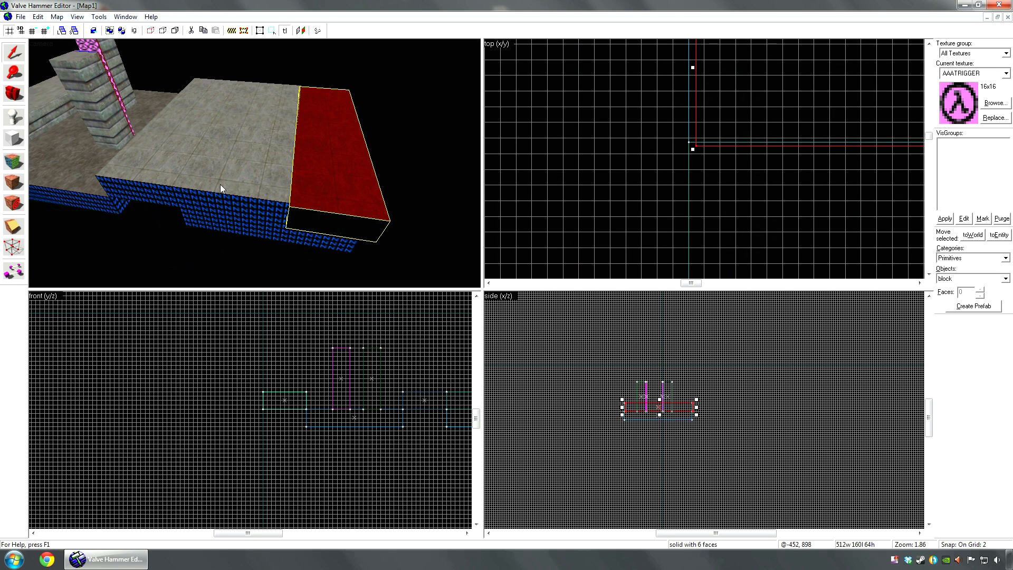
Move the far platform copy so its edges line up exactly with the 220-unit block
{"action": "left_click", "coordinate": [218, 134]}
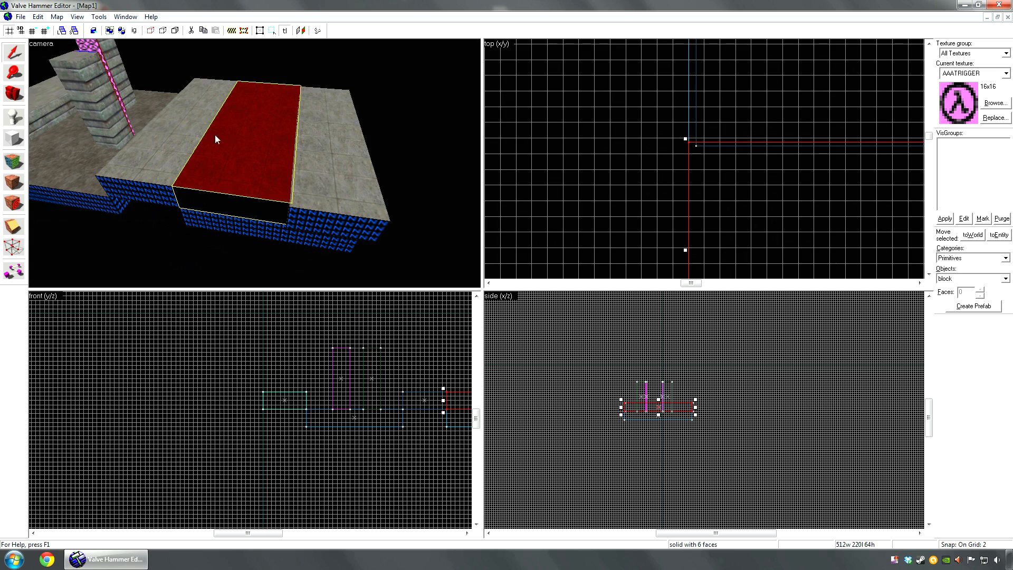
{"action": "left_click", "coordinate": [334, 138]}
{"action": "scroll", "coordinate": [803, 145], "scroll_direction": "up", "scroll_amount": 3}
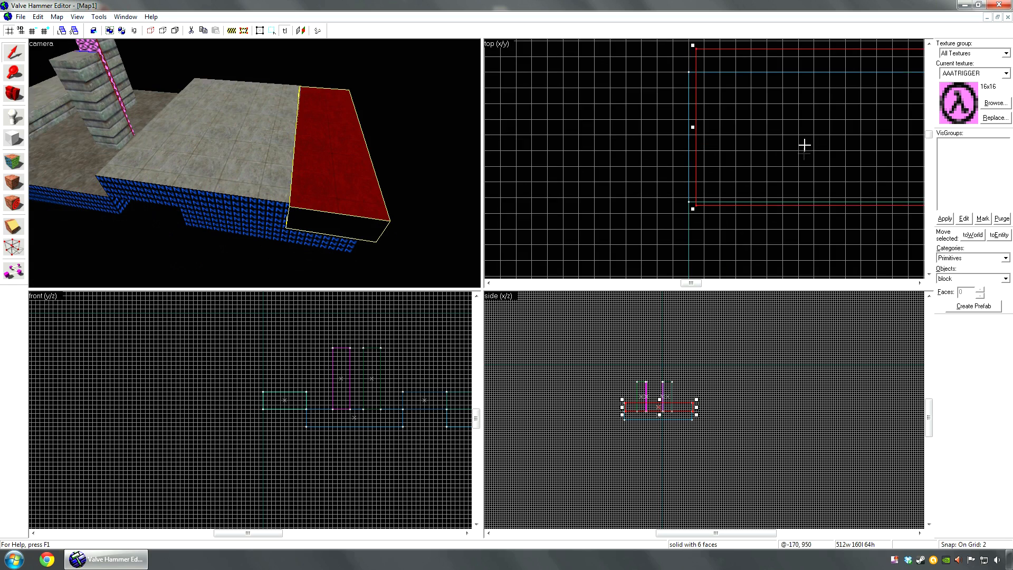
{"action": "mouse_move", "coordinate": [751, 196]}
{"action": "left_mouse_down"}
{"action": "mouse_move", "coordinate": [739, 179]}
{"action": "mouse_move", "coordinate": [736, 191]}
{"action": "left_mouse_up"}
Delete the 220-unit spacer block between the two raised platforms to leave a jump gap
{"action": "left_click", "coordinate": [259, 167]}
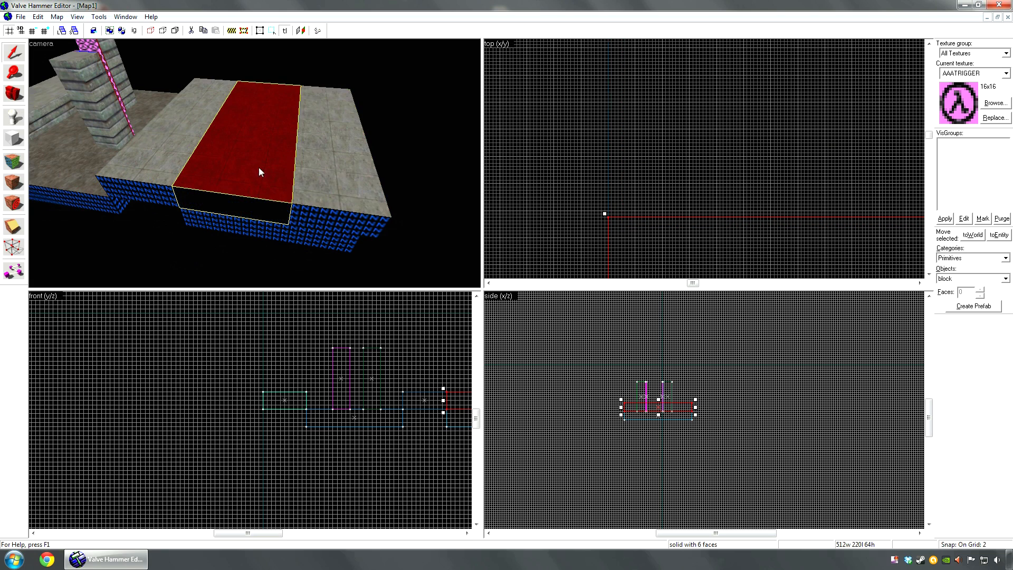
{"action": "key", "text": "z"}
{"action": "key", "text": "w"}
{"action": "key", "text": "z"}
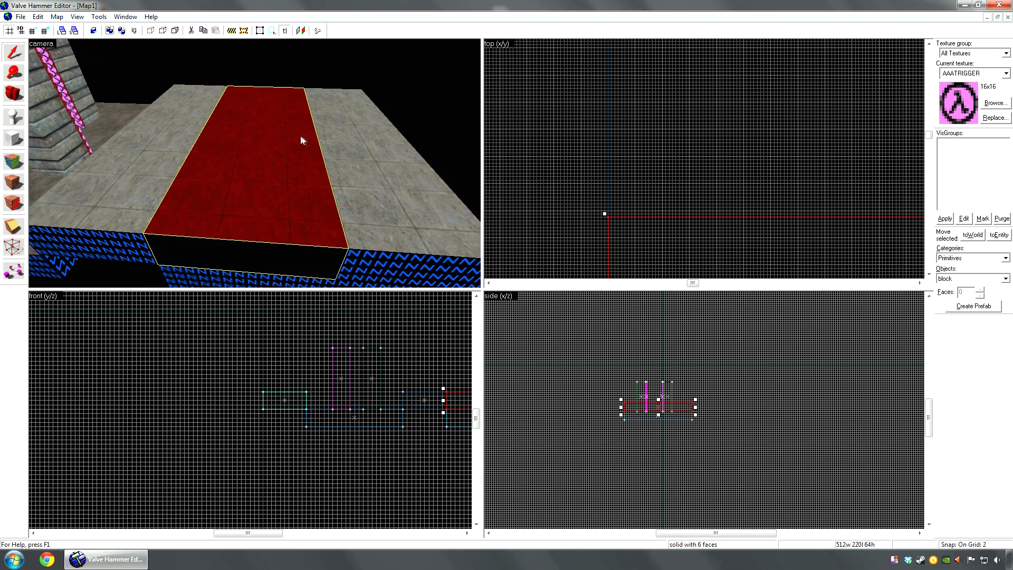
{"action": "key", "text": "z"}
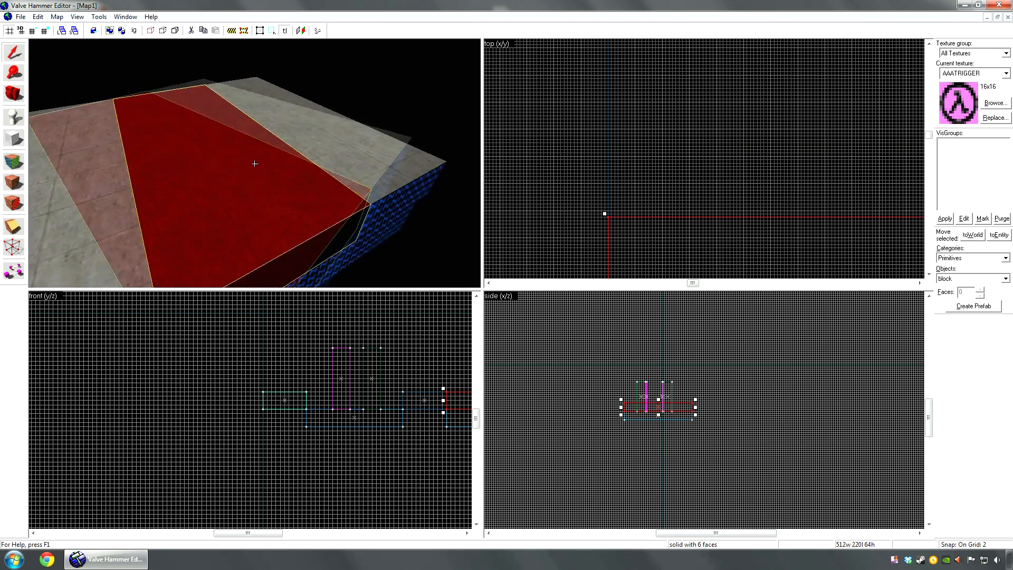
{"action": "key", "text": "z"}
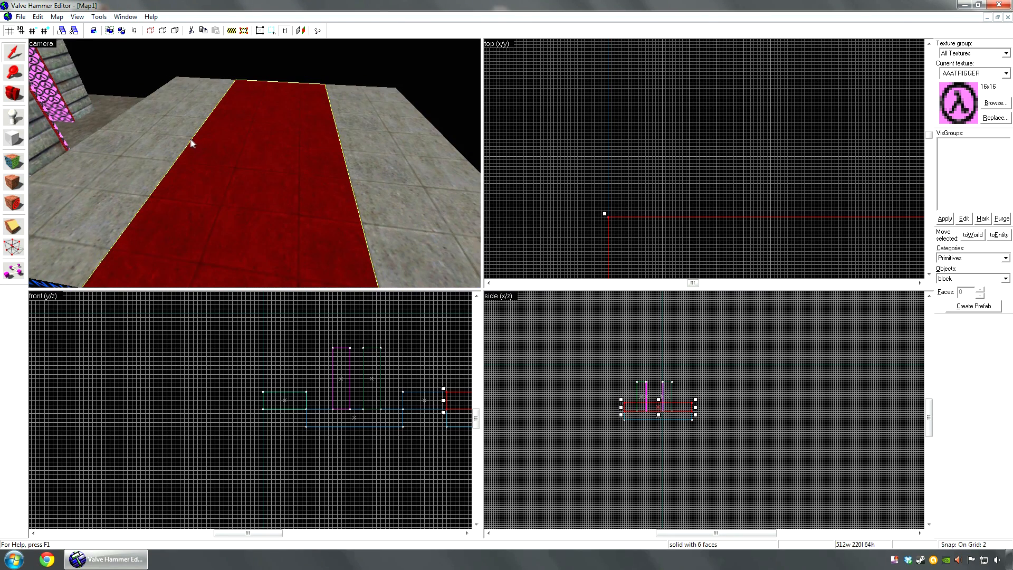
{"action": "key", "text": "Delete"}
{"action": "key", "text": "z"}
{"action": "key", "text": "w"}
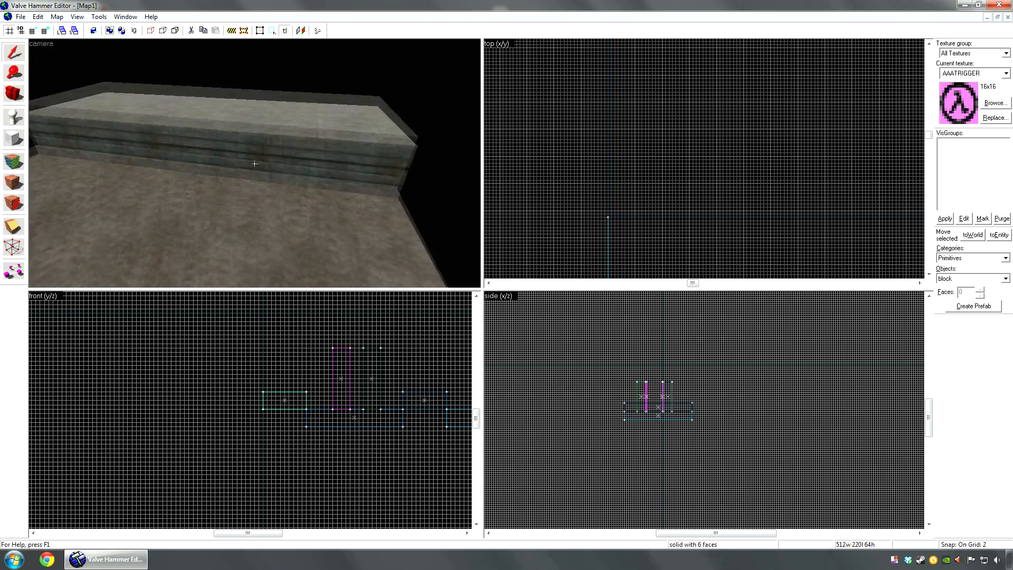
Inspect the far raised platform and the jump gap beside it in the 3D view
{"action": "key", "text": "ctrl+z"}
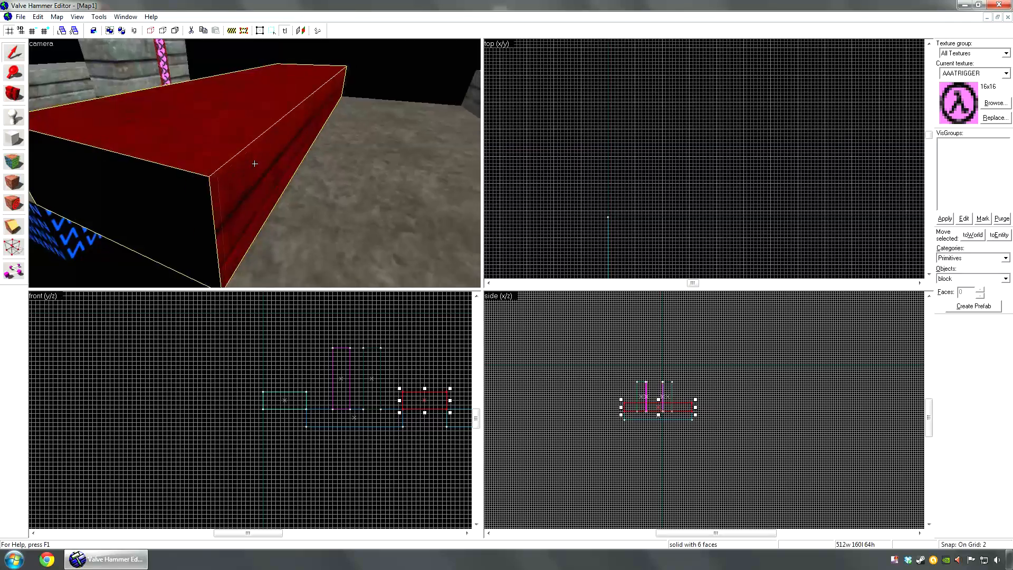
{"action": "key", "text": "z"}
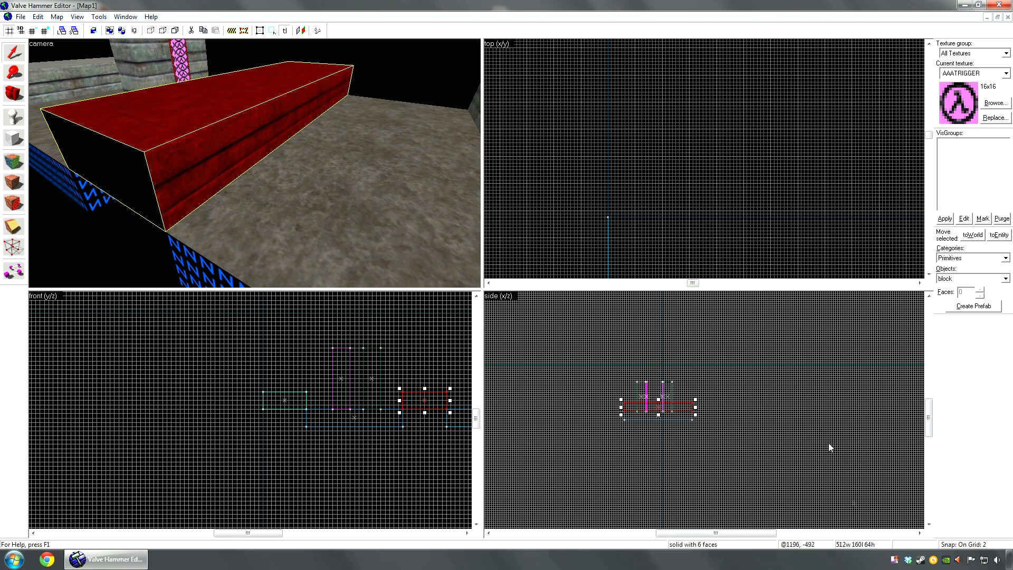
{"action": "key", "text": "z"}
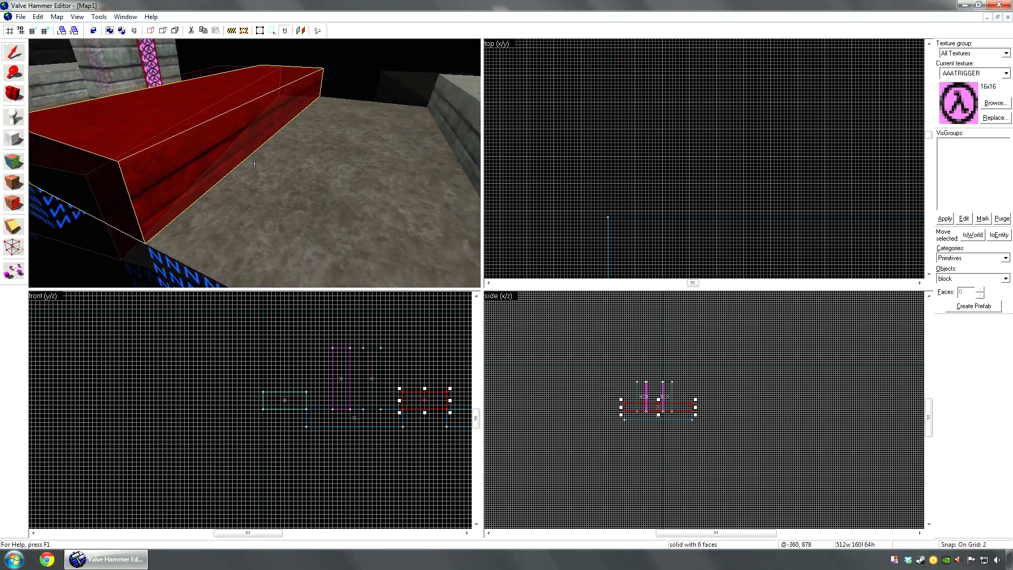
{"action": "key", "text": "a"}
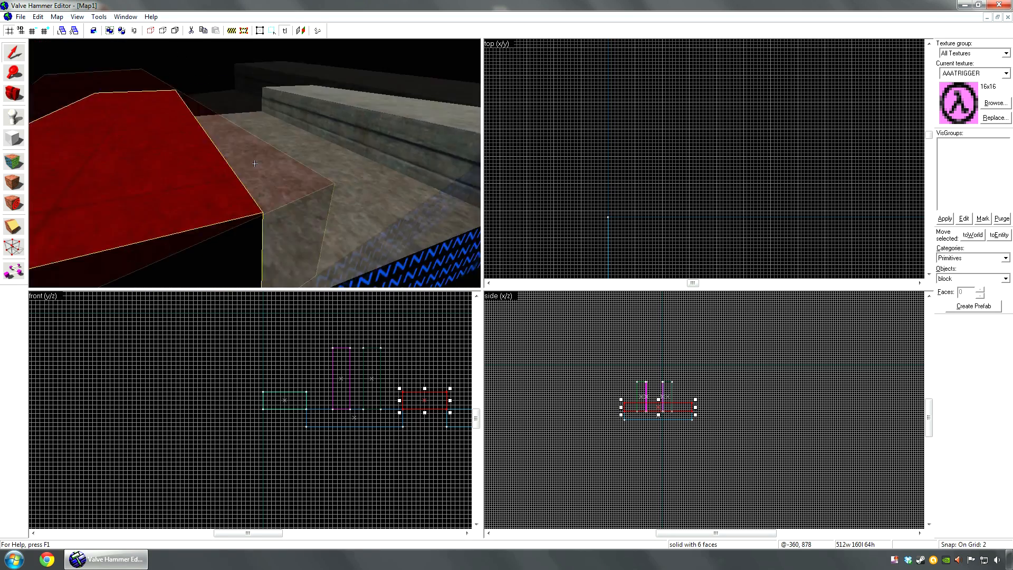
{"action": "key", "text": "w"}
{"action": "key", "text": "d"}
{"action": "key", "text": "z"}
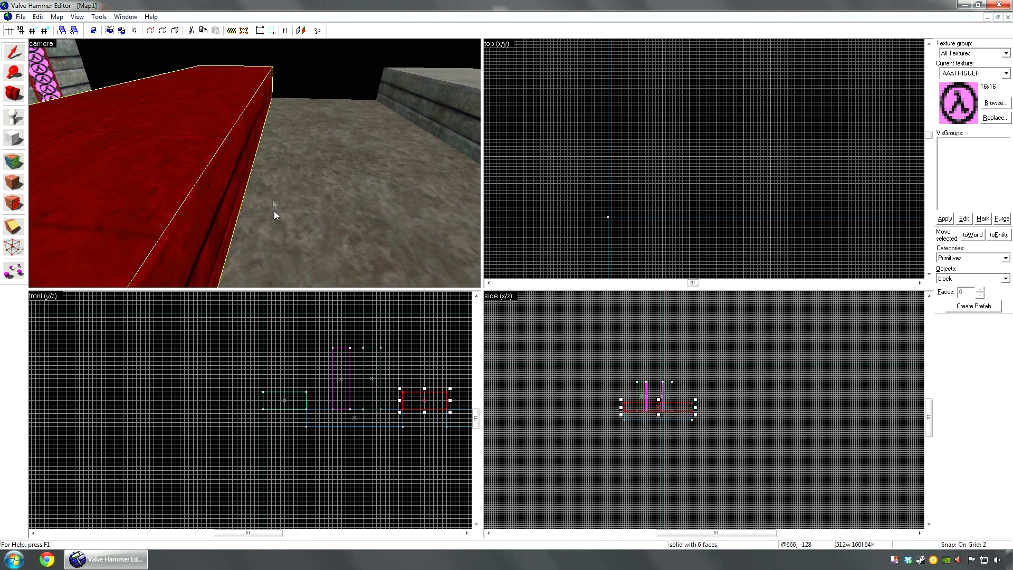
{"action": "key", "text": "z"}
{"action": "key", "text": "w"}
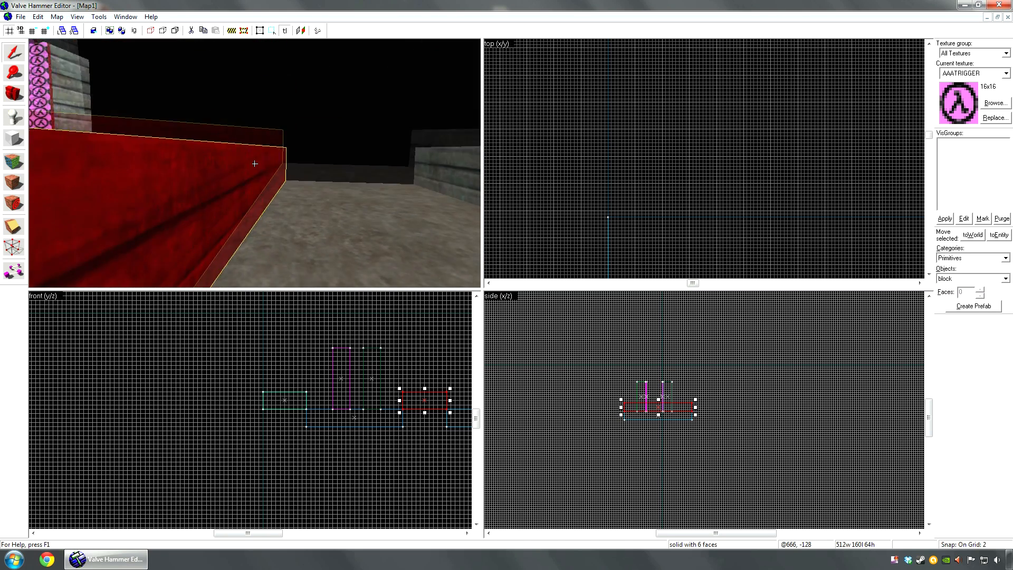
{"action": "key", "text": "s"}
{"action": "key", "text": "z"}
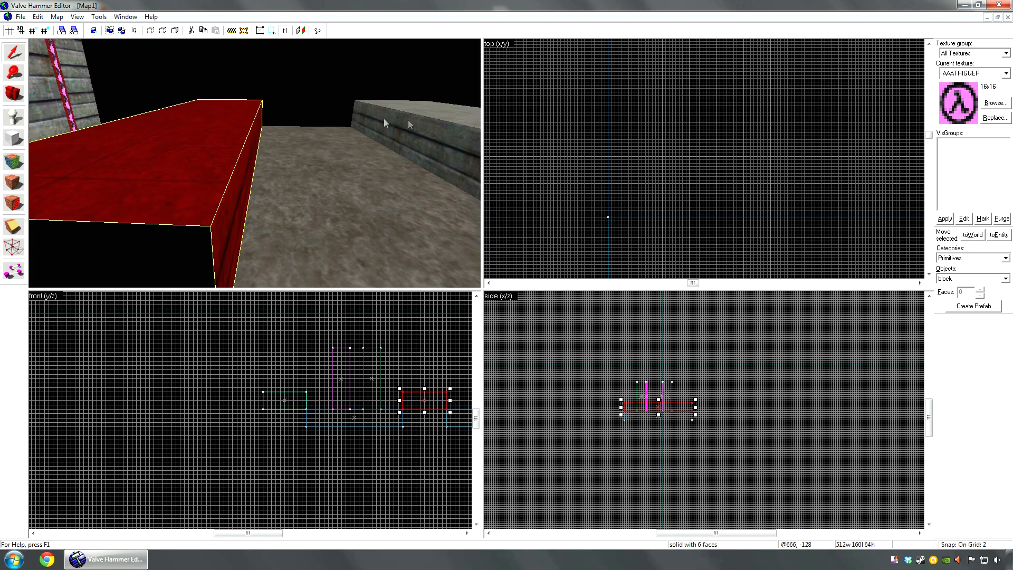
{"action": "key", "text": "z"}
{"action": "key", "text": "w"}
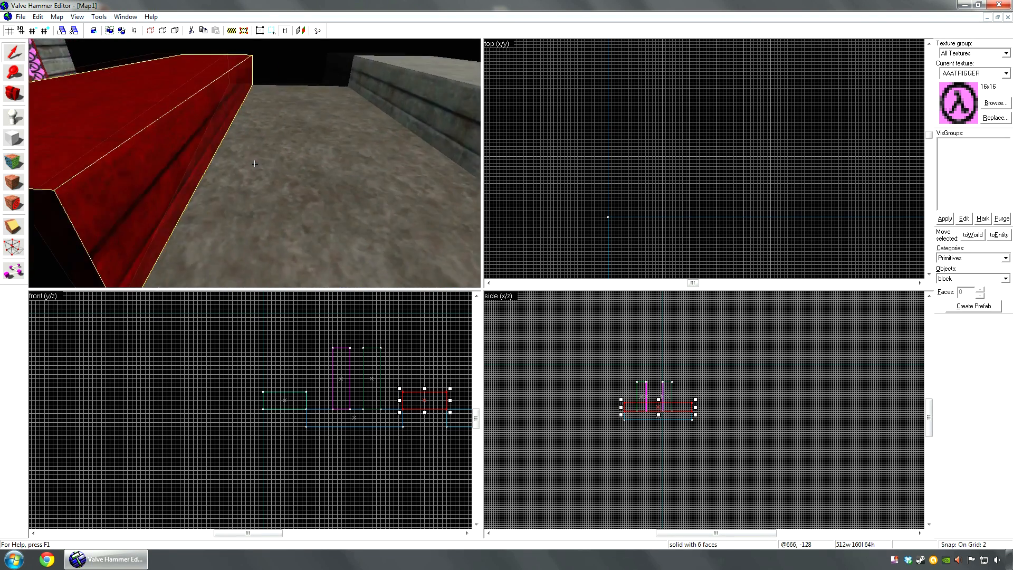
{"action": "key", "text": "z"}
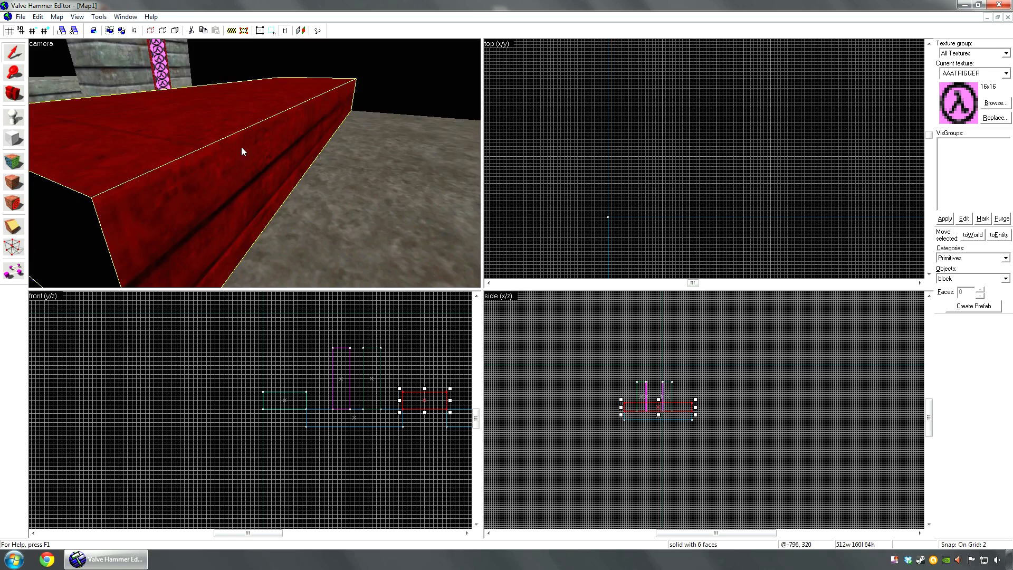
{"action": "key", "text": "z"}
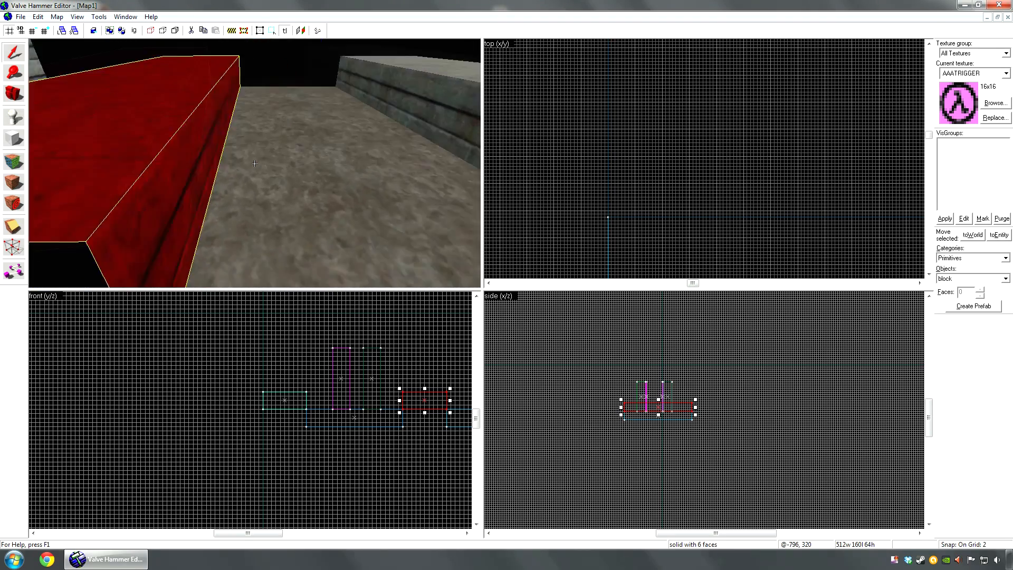
{"action": "key", "text": "a"}
{"action": "key", "text": "d"}
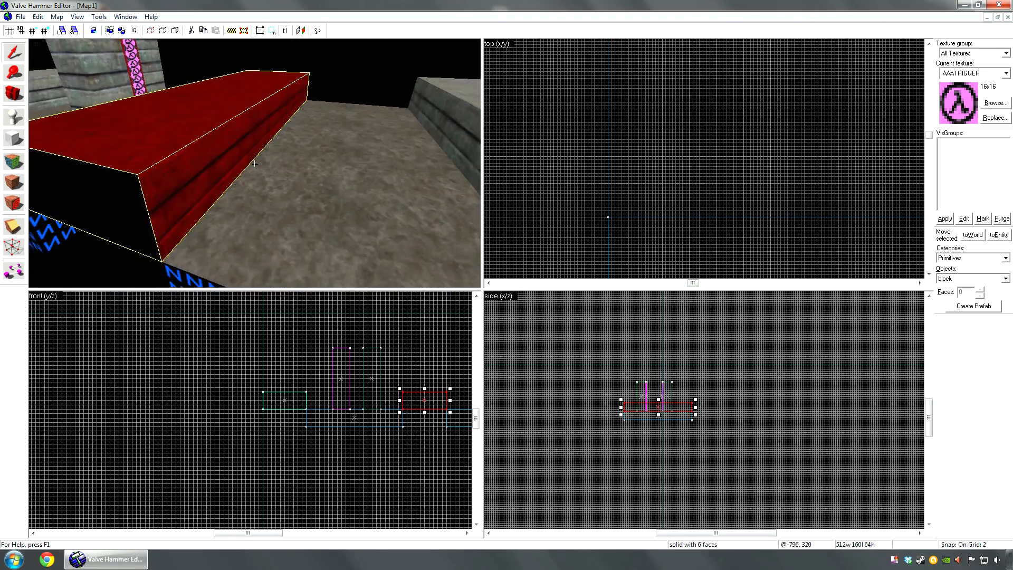
{"action": "key", "text": "s"}
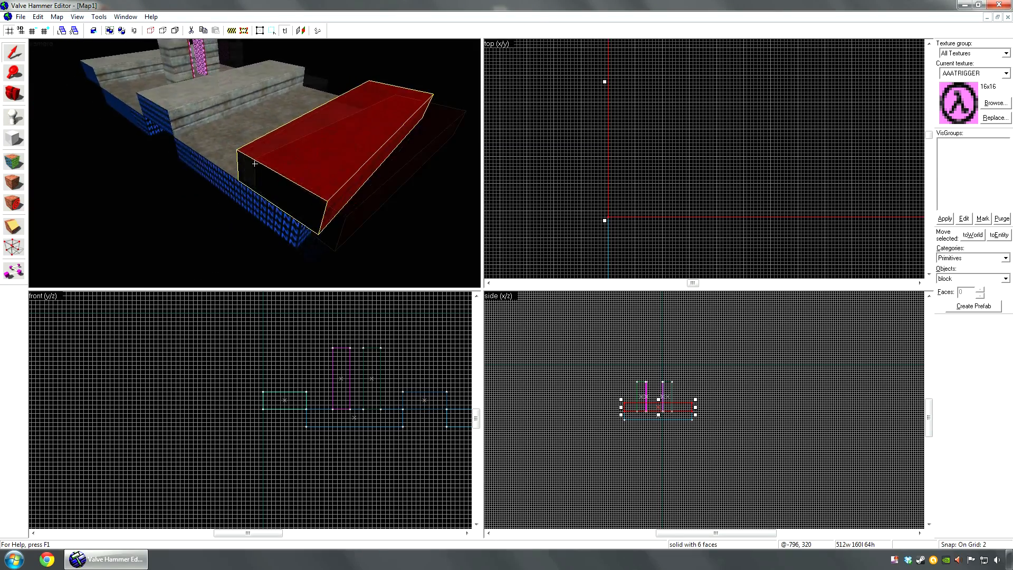
Set the grid to 16 and shorten the floor block in the jump gap to 224 units, ending at the far platform
{"action": "left_click", "coordinate": [255, 163]}
{"action": "key", "text": "z"}
{"action": "scroll", "coordinate": [741, 140], "scroll_direction": "down", "scroll_amount": 3}
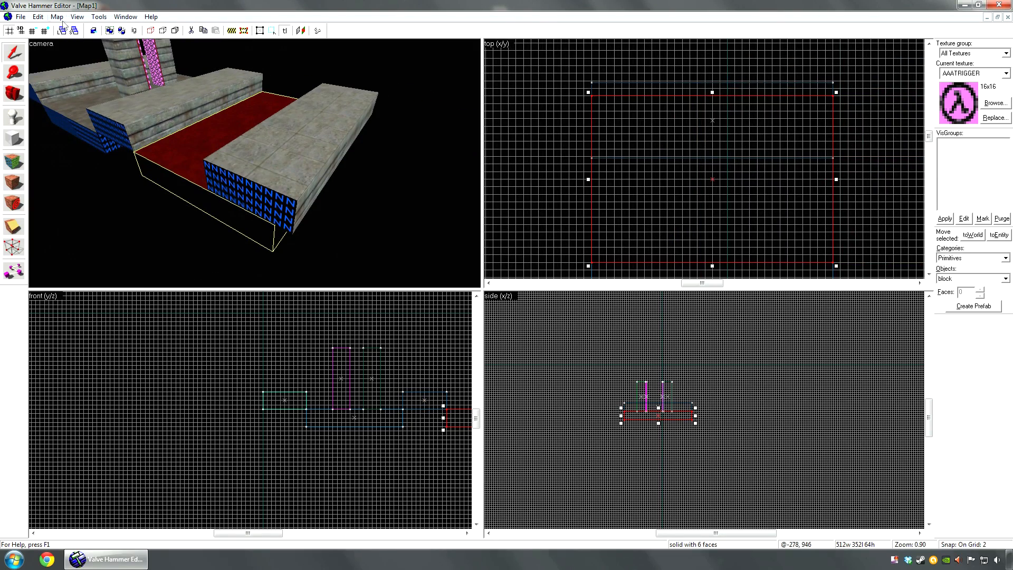
{"action": "left_click", "coordinate": [46, 31]}
{"action": "left_click", "coordinate": [46, 30]}
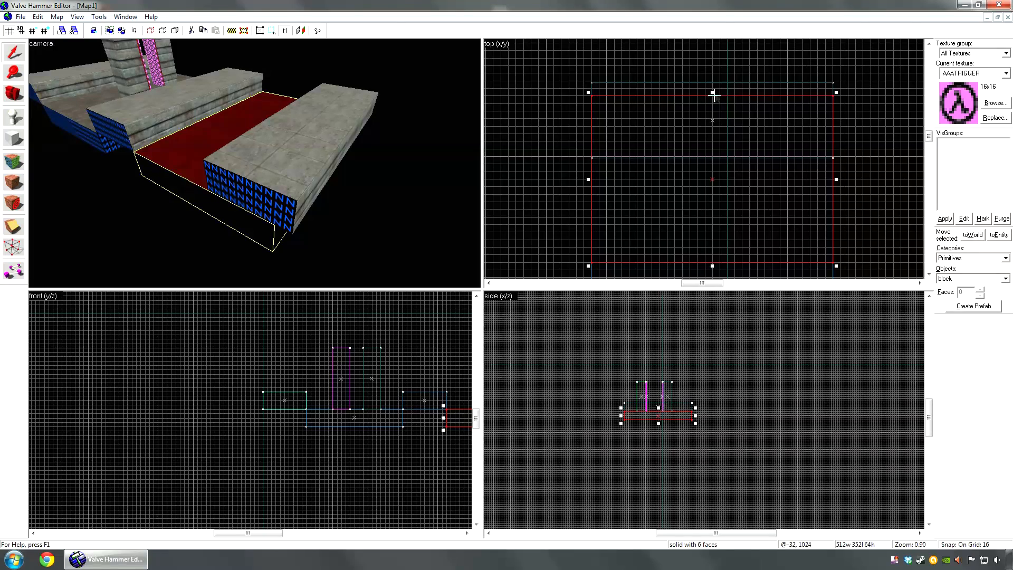
{"action": "left_click_drag", "start_coordinate": [713, 92], "coordinate": [719, 154]}
{"action": "scroll", "coordinate": [703, 153], "scroll_direction": "up", "scroll_amount": 4}
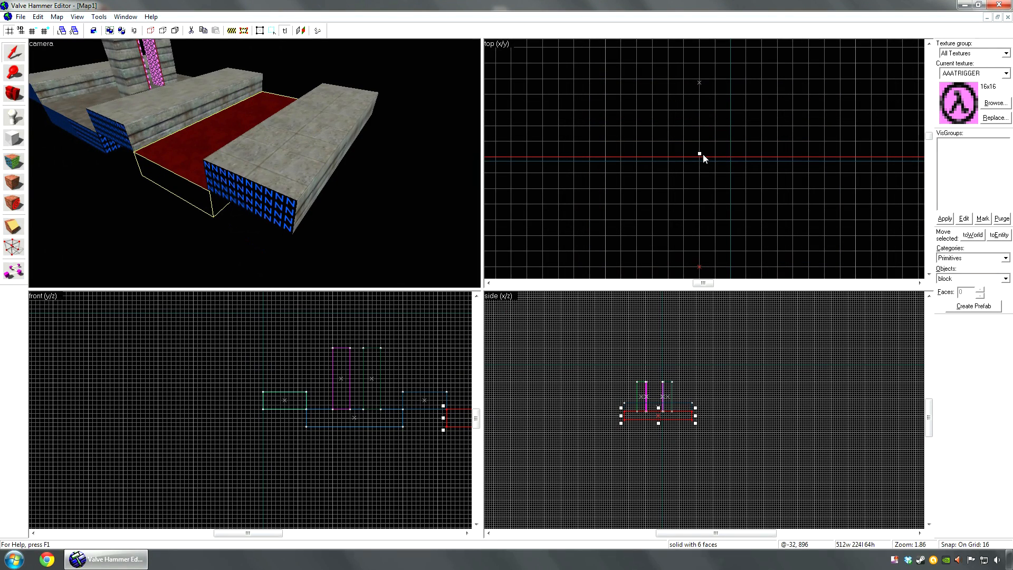
{"action": "left_click", "coordinate": [380, 215]}
{"action": "key", "text": "z"}
{"action": "key", "text": "a"}
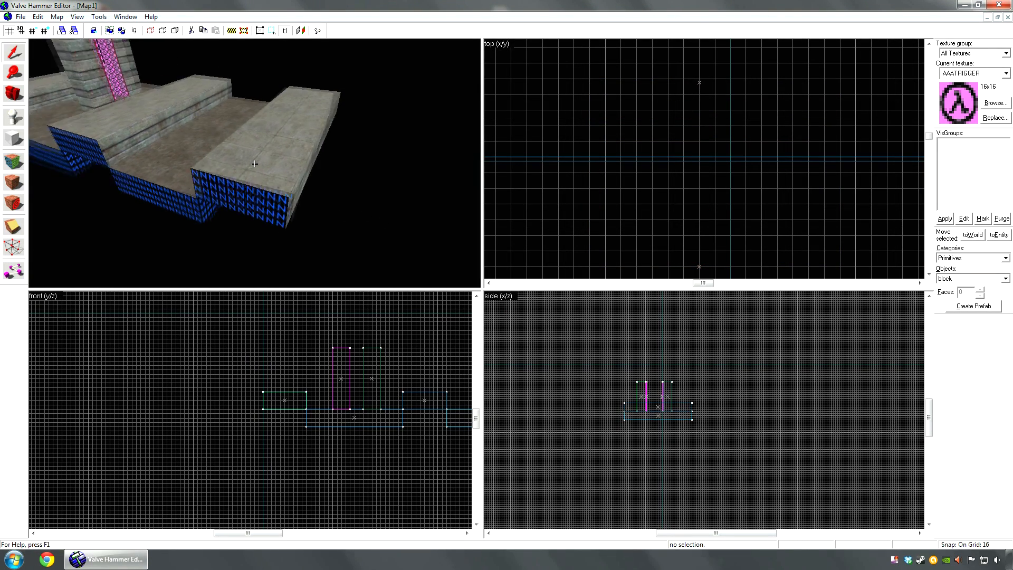
Duplicate the 224-unit floor block and align the copy with the far side of the far raised platform
{"action": "key", "text": "z"}
{"action": "left_click", "coordinate": [209, 143]}
{"action": "scroll", "coordinate": [702, 146], "scroll_direction": "down", "scroll_amount": 5}
{"action": "left_click_drag", "start_coordinate": [702, 190], "coordinate": [702, 91]}
{"action": "scroll", "coordinate": [698, 181], "scroll_direction": "up", "scroll_amount": 4}
{"action": "key", "text": "Left"}
{"action": "left_click_drag", "start_coordinate": [695, 160], "coordinate": [780, 185]}
{"action": "scroll", "coordinate": [783, 170], "scroll_direction": "down", "scroll_amount": 3}
{"action": "key", "text": "Right"}
{"action": "key", "text": "Up"}
{"action": "scroll", "coordinate": [668, 153], "scroll_direction": "down", "scroll_amount": 2}
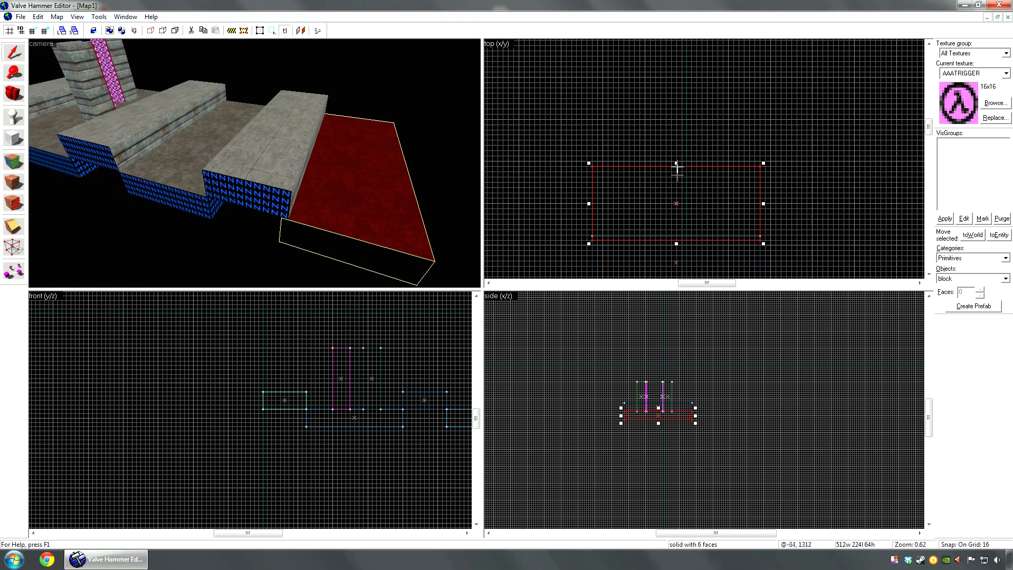
Stretch the copied floor block away from the far platform to a length of 496 units
{"action": "left_click_drag", "start_coordinate": [675, 165], "coordinate": [686, 73]}
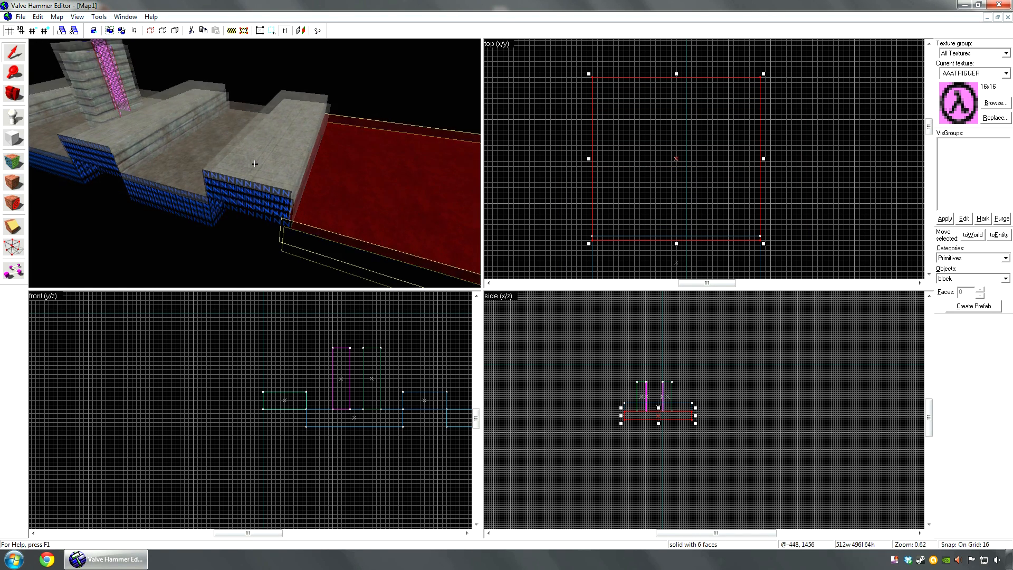
{"action": "key", "text": "z"}
{"action": "left_click", "coordinate": [255, 164]}
{"action": "key", "text": "s"}
{"action": "key", "text": "z"}
Duplicate a 160-unit raised platform and place the copy over the 496-unit floor
{"action": "left_click", "coordinate": [157, 138]}
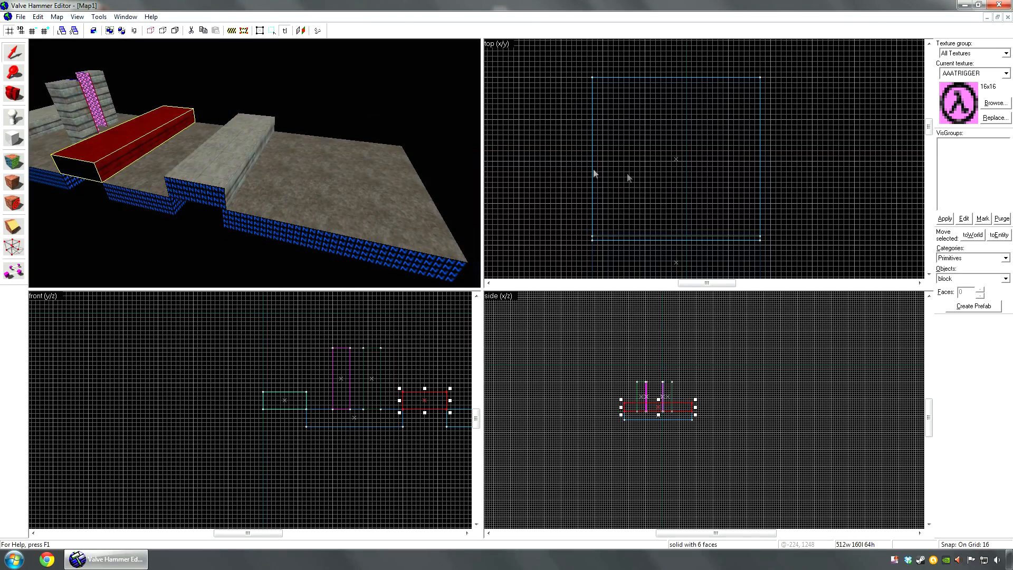
{"action": "scroll", "coordinate": [638, 222], "scroll_direction": "down", "scroll_amount": 3}
{"action": "key", "text": "Down"}
{"action": "scroll", "coordinate": [655, 231], "scroll_direction": "up", "scroll_amount": 2}
{"action": "left_click_drag", "start_coordinate": [643, 257], "coordinate": [649, 71], "text": "shift"}
{"action": "key", "text": "Up"}
{"action": "key", "text": "Up"}
Move the copied platform flush with the far end and side edges of the 496-unit floor
{"action": "left_click_drag", "start_coordinate": [658, 172], "coordinate": [637, 137]}
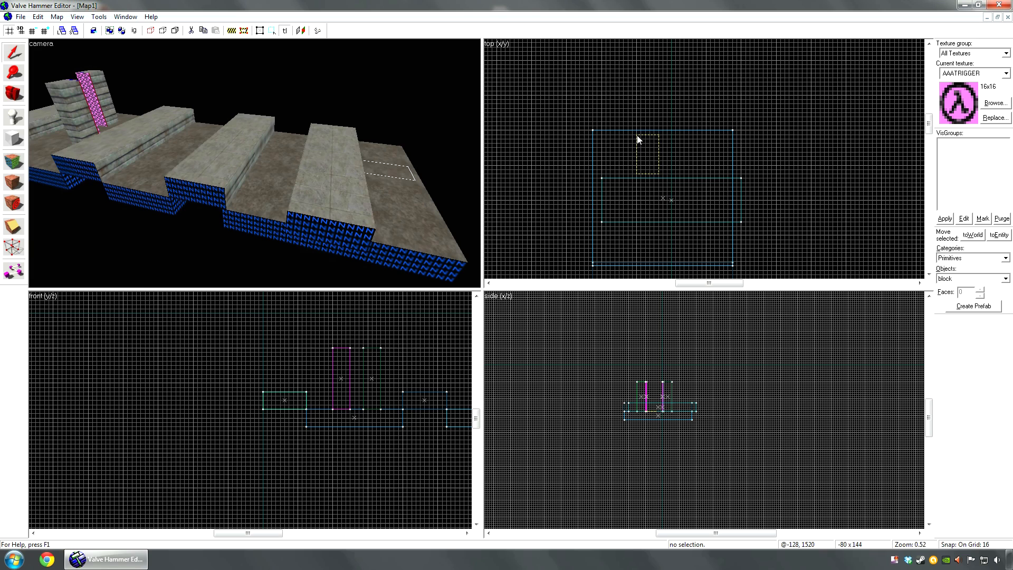
{"action": "key", "text": "Escape"}
{"action": "left_click", "coordinate": [349, 185]}
{"action": "left_click_drag", "start_coordinate": [682, 195], "coordinate": [673, 150]}
{"action": "key", "text": "z"}
{"action": "key", "text": "w"}
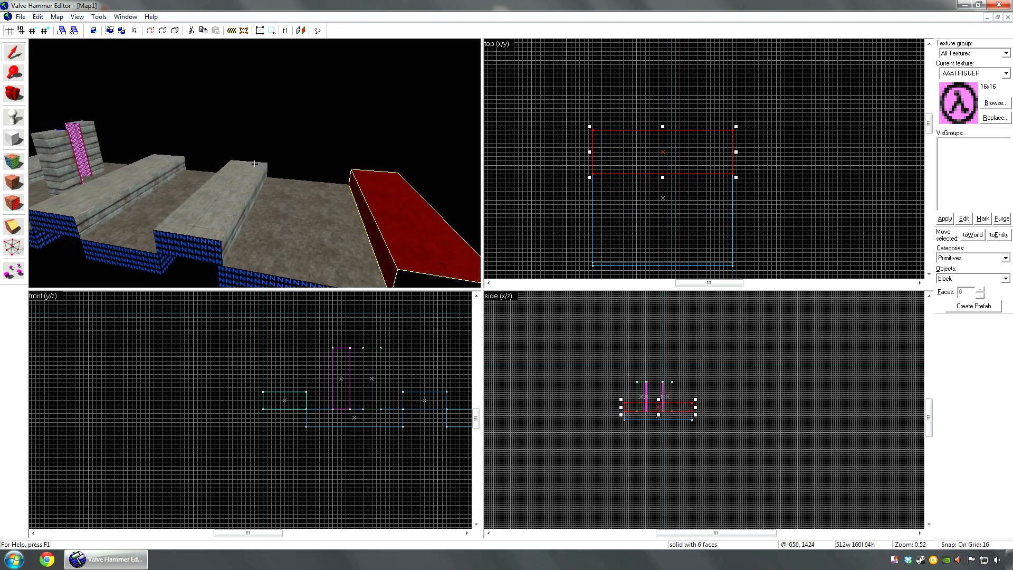
Duplicate the end platform directly in front of it and narrow the copy to 160 units wide
{"action": "key", "text": "z"}
{"action": "left_click", "coordinate": [138, 188]}
{"action": "left_click", "coordinate": [363, 153]}
{"action": "left_click_drag", "start_coordinate": [692, 163], "coordinate": [635, 193]}
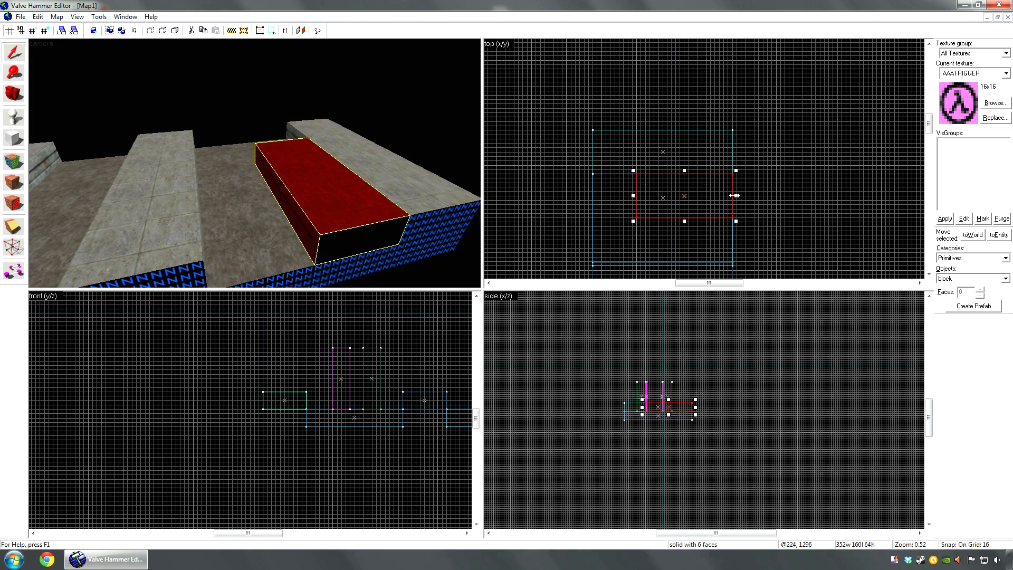
{"action": "left_click_drag", "start_coordinate": [735, 196], "coordinate": [682, 195]}
Raise the 160-unit square block to the platforms' top level and stretch its height to 144 units
{"action": "scroll", "coordinate": [657, 407], "scroll_direction": "up", "scroll_amount": 3}
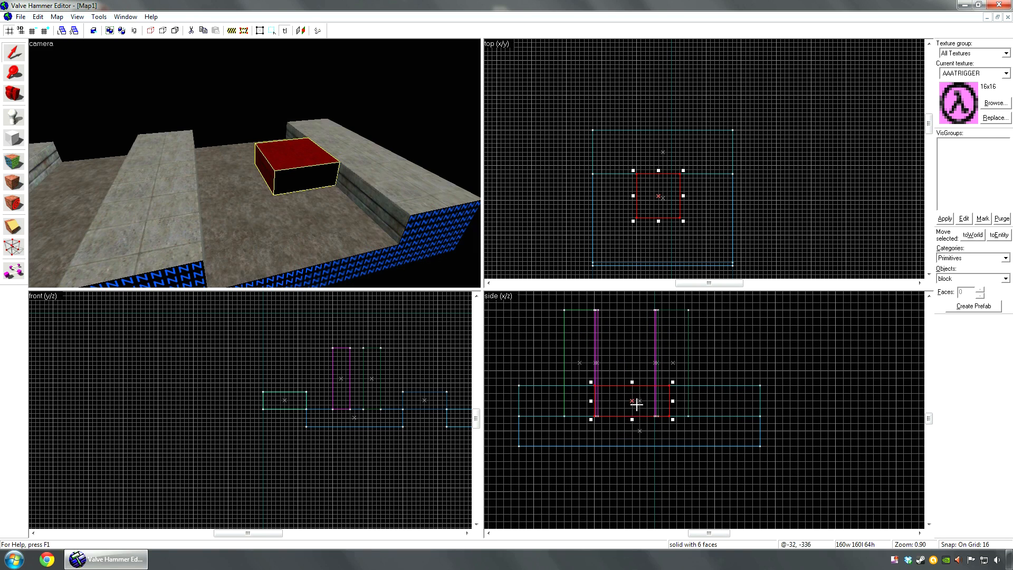
{"action": "left_click_drag", "start_coordinate": [635, 375], "coordinate": [635, 375]}
{"action": "key", "text": "Up"}
{"action": "left_click_drag", "start_coordinate": [634, 412], "coordinate": [633, 375]}
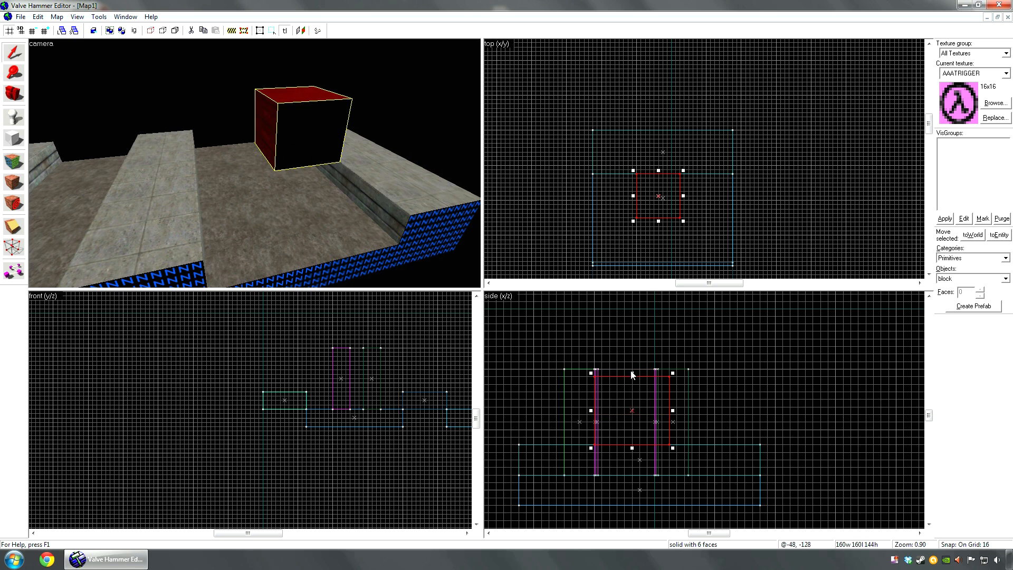
Reshape the block into a triangular wedge by moving its top vertices to the centre and merging them
{"action": "left_click", "coordinate": [20, 245]}
{"action": "scroll", "coordinate": [597, 384], "scroll_direction": "up", "scroll_amount": 3}
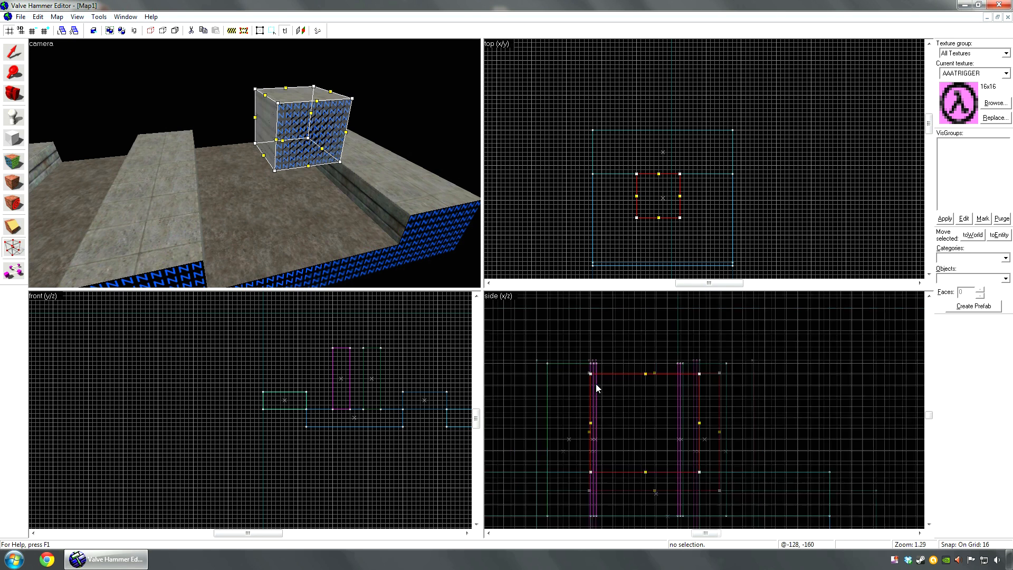
{"action": "left_click_drag", "start_coordinate": [589, 372], "coordinate": [651, 374]}
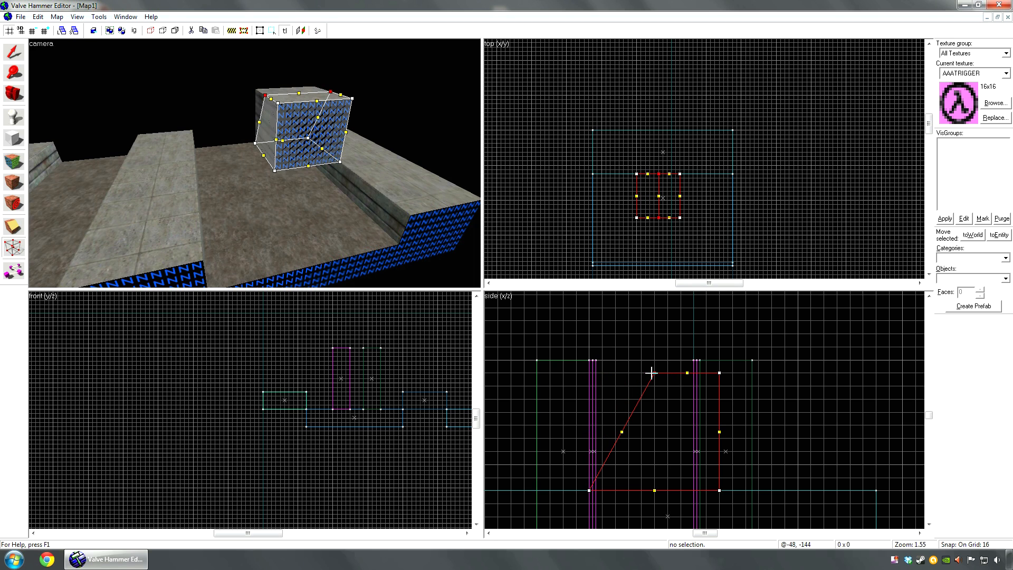
{"action": "left_click_drag", "start_coordinate": [719, 372], "coordinate": [656, 373]}
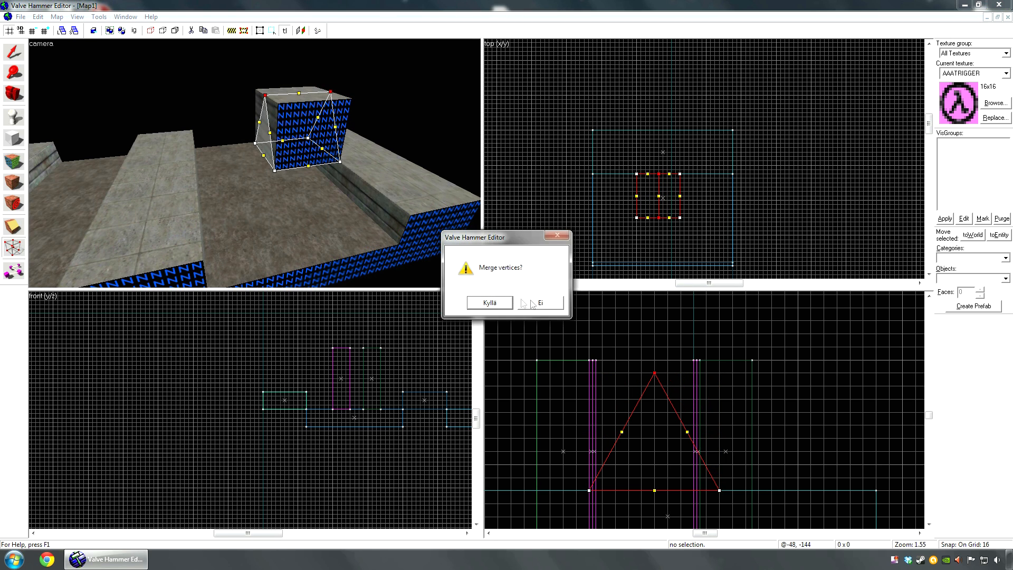
{"action": "left_click", "coordinate": [494, 305]}
{"action": "left_click", "coordinate": [14, 52]}
{"action": "left_click", "coordinate": [160, 70]}
Stretch the triangular wedge lengthwise until it reaches the raised platform at the near end of the floor
{"action": "key", "text": "z"}
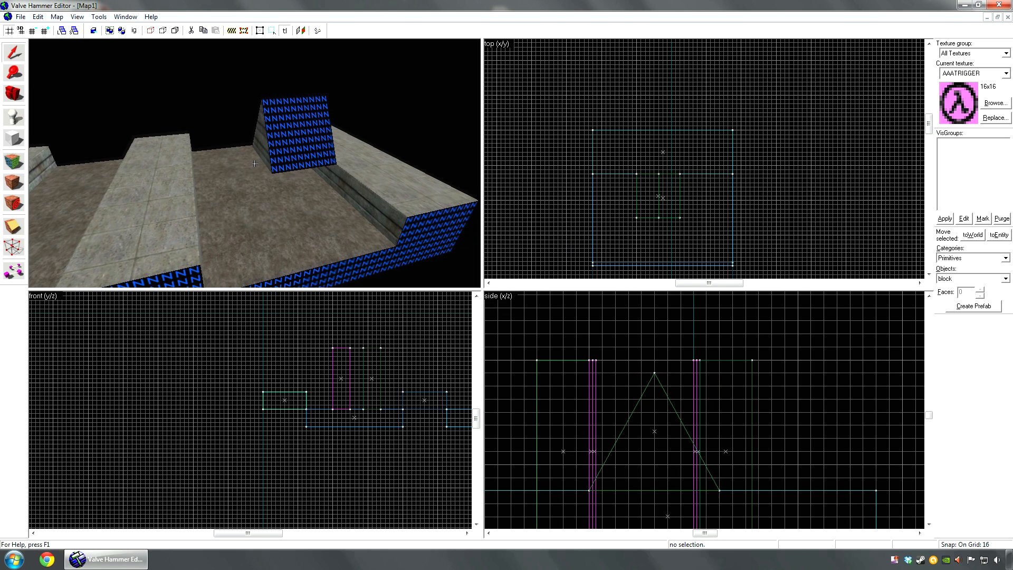
{"action": "key", "text": "w"}
{"action": "left_click", "coordinate": [254, 164]}
{"action": "key", "text": "z"}
{"action": "left_click_drag", "start_coordinate": [657, 222], "coordinate": [663, 270]}
{"action": "key", "text": "z"}
{"action": "left_click", "coordinate": [254, 164]}
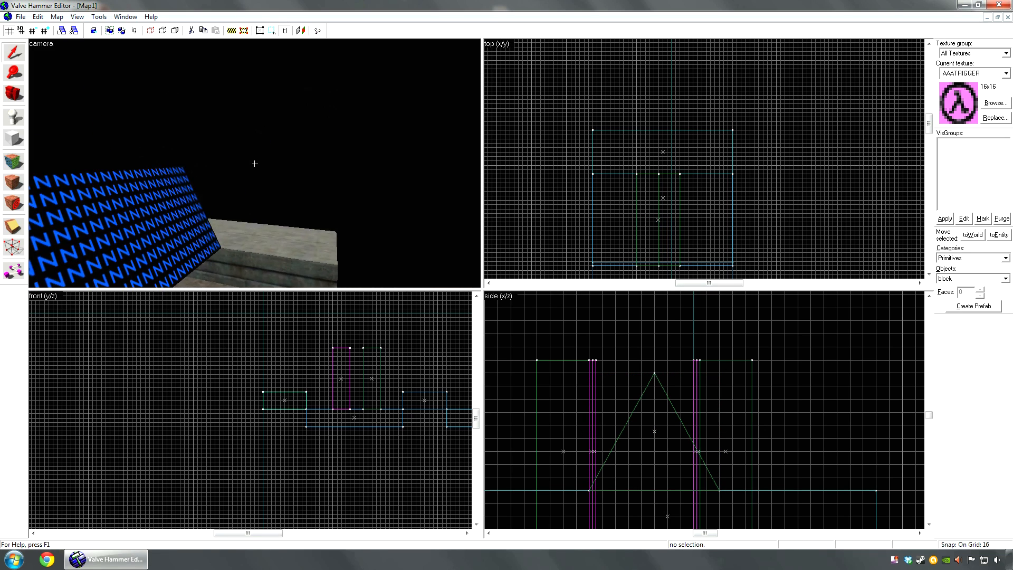
Apply the CRETE4_FLR02 platform-top texture to the wedge's sloped faces
{"action": "key", "text": "shift+a"}
{"action": "left_click", "coordinate": [255, 164]}
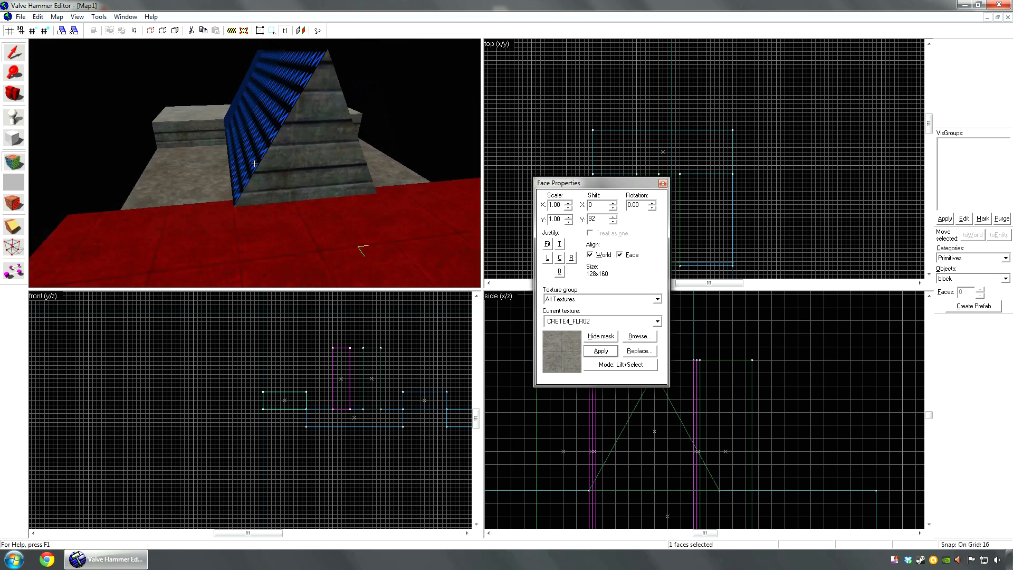
{"action": "key", "text": "shift+a"}
{"action": "key", "text": "w"}
{"action": "key", "text": "a"}
{"action": "key", "text": "d"}
{"action": "key", "text": "a"}
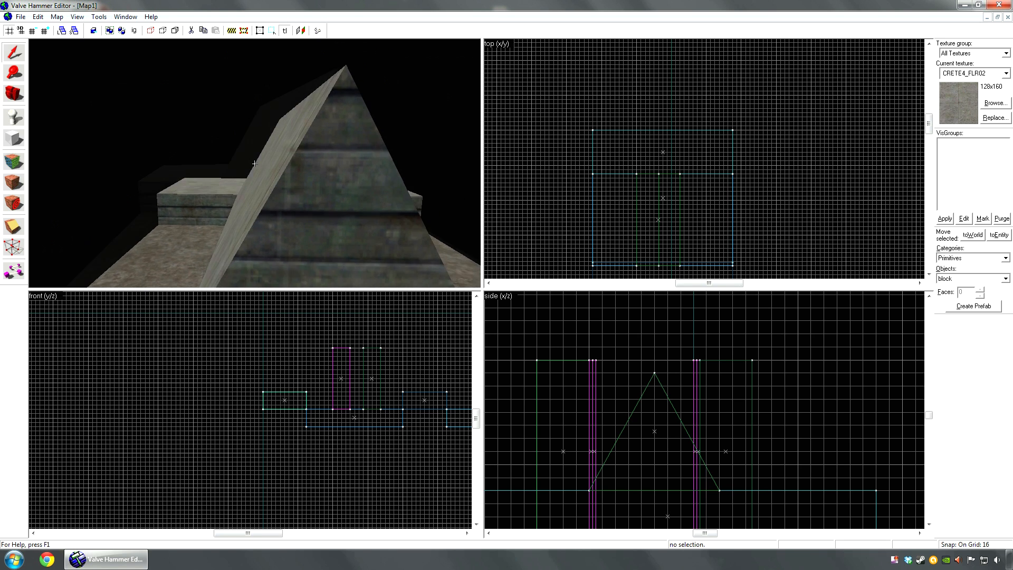
{"action": "key", "text": "s"}
{"action": "key", "text": "d"}
{"action": "key", "text": "s"}
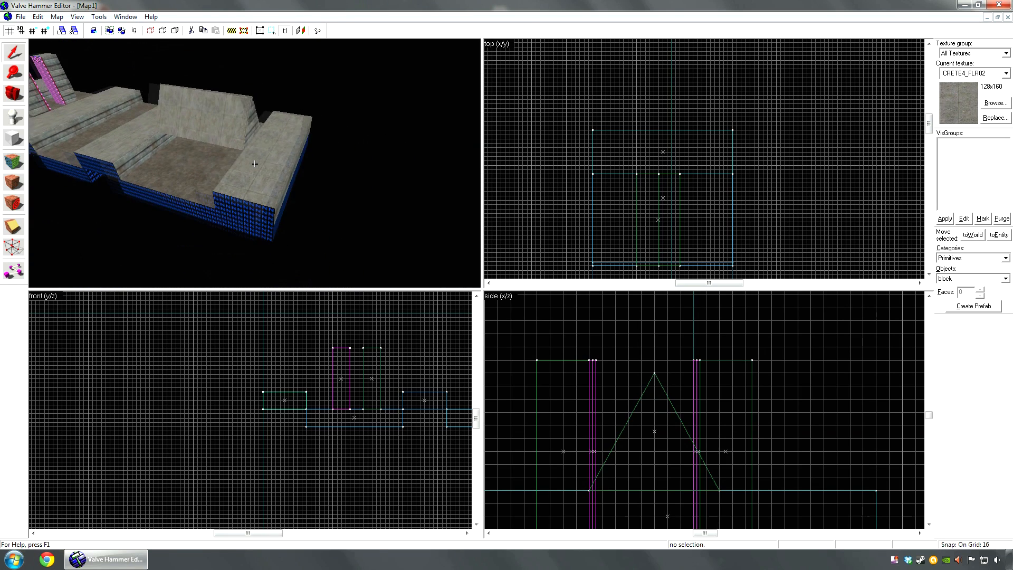
Apply the NULL texture to an outer face at the far end of the course
{"action": "key", "text": "z"}
{"action": "left_click", "coordinate": [279, 168]}
{"action": "key", "text": "d"}
{"action": "key", "text": "z"}
{"action": "key", "text": "shift+a"}
{"action": "left_click", "coordinate": [211, 219]}
{"action": "right_click", "coordinate": [235, 212]}
{"action": "key", "text": "shift+a"}
Stretch the end platform past the end of the floor to a length of 416 units
{"action": "scroll", "coordinate": [676, 126], "scroll_direction": "down", "scroll_amount": 2}
{"action": "scroll", "coordinate": [671, 189], "scroll_direction": "up", "scroll_amount": 3}
{"action": "mouse_move", "coordinate": [671, 116]}
{"action": "left_mouse_down"}
{"action": "mouse_move", "coordinate": [671, 189]}
{"action": "mouse_move", "coordinate": [666, 130]}
{"action": "left_mouse_up"}
{"action": "key", "text": "z"}
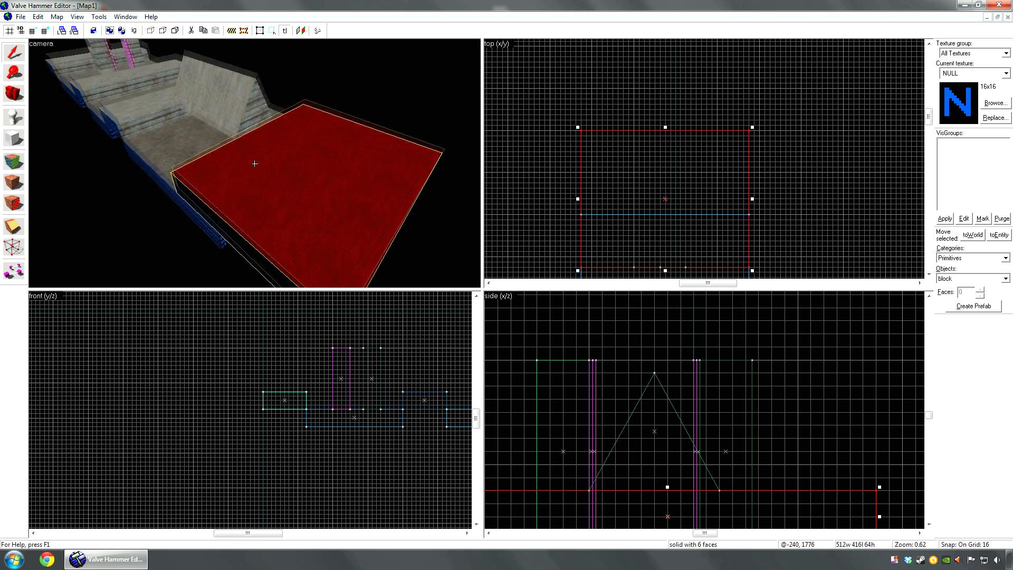
{"action": "key", "text": "w"}
{"action": "key", "text": "d"}
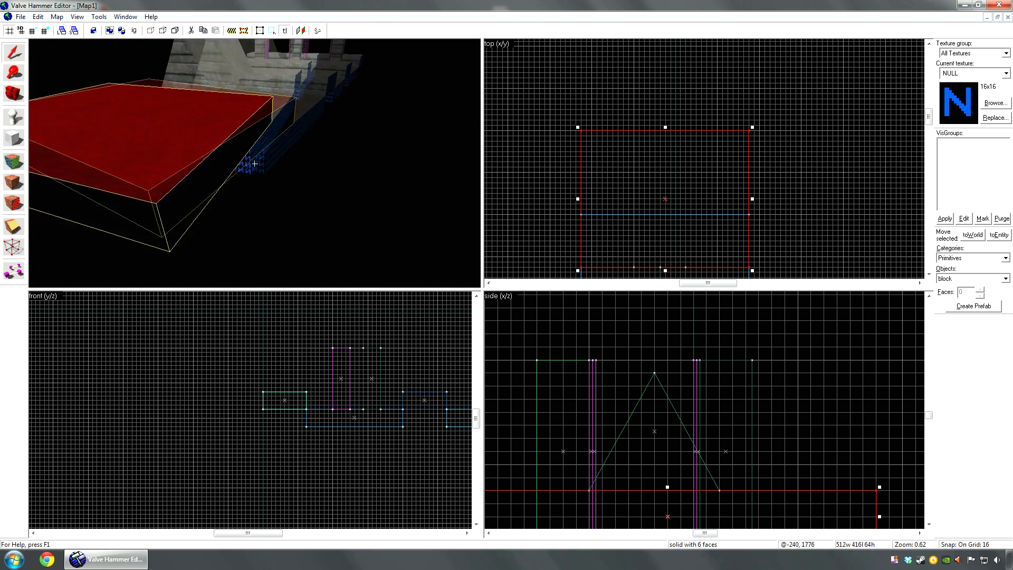
Duplicate the lower floor block beside the extended end platform and shorten the copy to 256 units long
{"action": "key", "text": "z"}
{"action": "left_click", "coordinate": [300, 149]}
{"action": "left_click_drag", "start_coordinate": [662, 236], "coordinate": [541, 141], "text": "shift"}
{"action": "left_click_drag", "start_coordinate": [597, 161], "coordinate": [546, 168]}
{"action": "key", "text": "Left"}
{"action": "key", "text": "Down"}
{"action": "key", "text": "Down"}
{"action": "left_click_drag", "start_coordinate": [607, 178], "coordinate": [616, 98]}
{"action": "key", "text": "d"}
{"action": "key", "text": "z"}
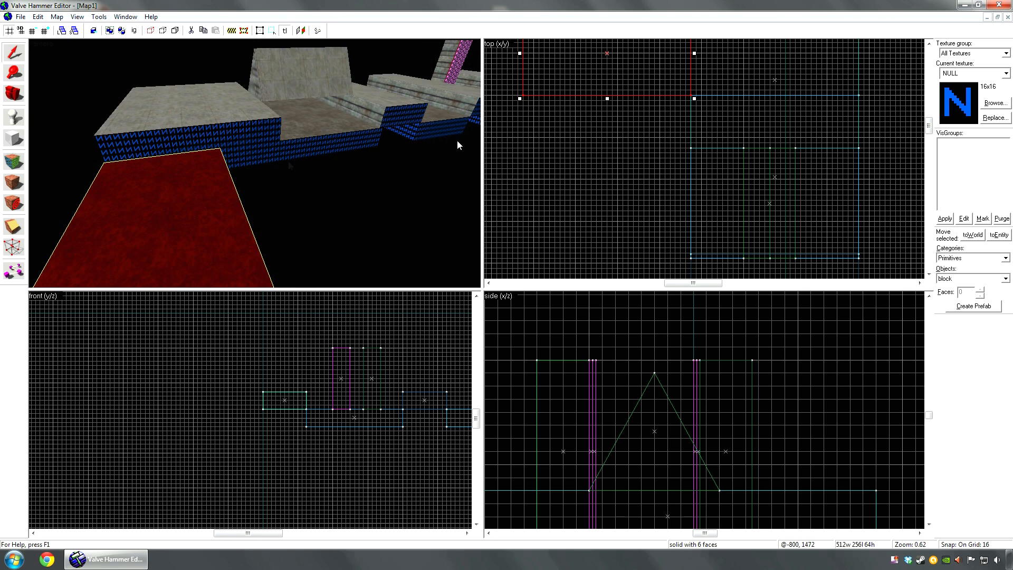
Stretch the lower floor copy until its end lines up with the end of the extended platform
{"action": "left_click_drag", "start_coordinate": [607, 100], "coordinate": [606, 153]}
{"action": "left_click", "coordinate": [378, 182]}
{"action": "key", "text": "z"}
{"action": "key", "text": "w"}
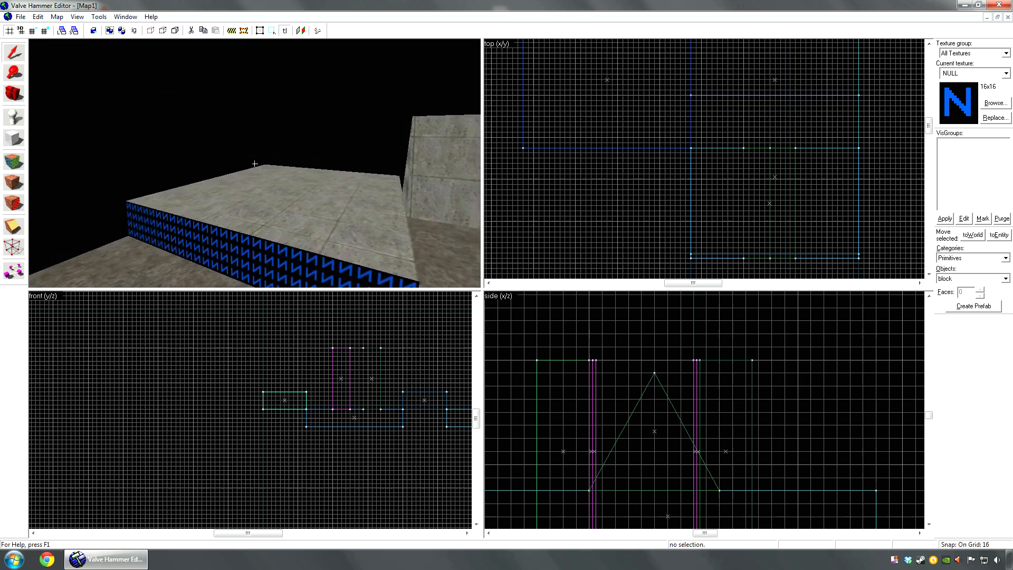
Apply the -0OUT_CRT2A texture to the extended end platform's NULL side facing the lower floor copy
{"action": "key", "text": "shift+a"}
{"action": "left_click", "coordinate": [254, 163]}
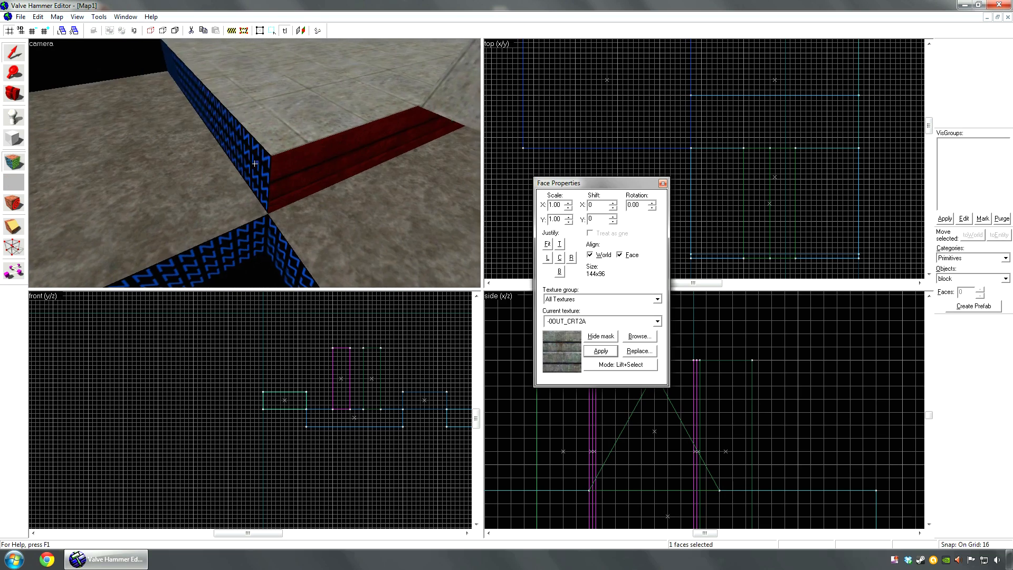
{"action": "right_click", "coordinate": [254, 164]}
{"action": "key", "text": "shift+s"}
{"action": "key", "text": "s"}
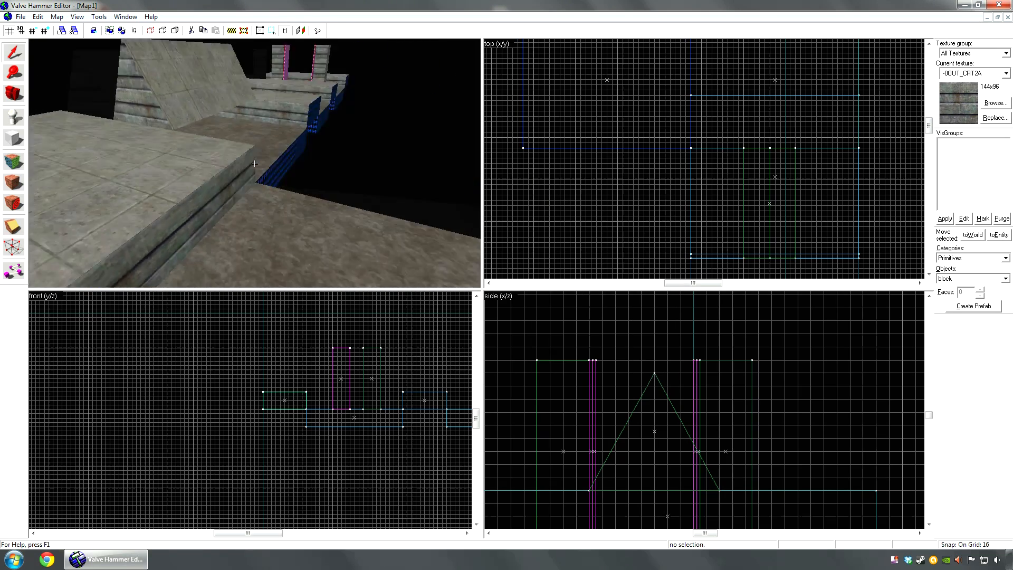
Duplicate the end platform over the lower floor copy, shrink the duplicate to a 64-unit cube and position it beside the platform
{"action": "left_click", "coordinate": [254, 164]}
{"action": "key", "text": "z"}
{"action": "scroll", "coordinate": [824, 101], "scroll_direction": "down", "scroll_amount": 2}
{"action": "left_click_drag", "start_coordinate": [790, 92], "coordinate": [708, 91], "text": "shift"}
{"action": "key", "text": "Up"}
{"action": "scroll", "coordinate": [648, 118], "scroll_direction": "up", "scroll_amount": 2}
{"action": "left_click_drag", "start_coordinate": [633, 84], "coordinate": [773, 195]}
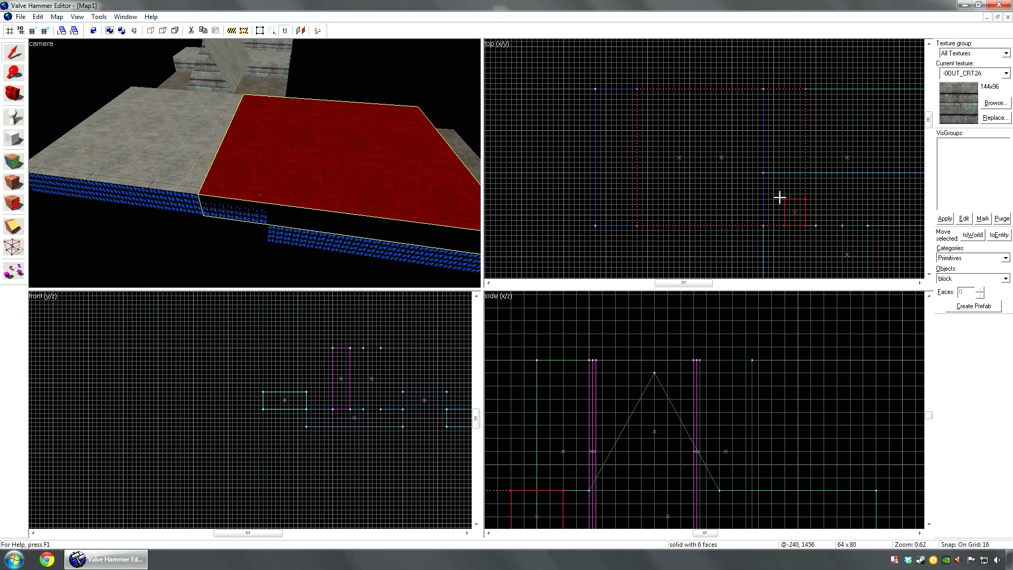
{"action": "left_click_drag", "start_coordinate": [782, 198], "coordinate": [730, 202]}
{"action": "key", "text": "z"}
{"action": "key", "text": "w"}
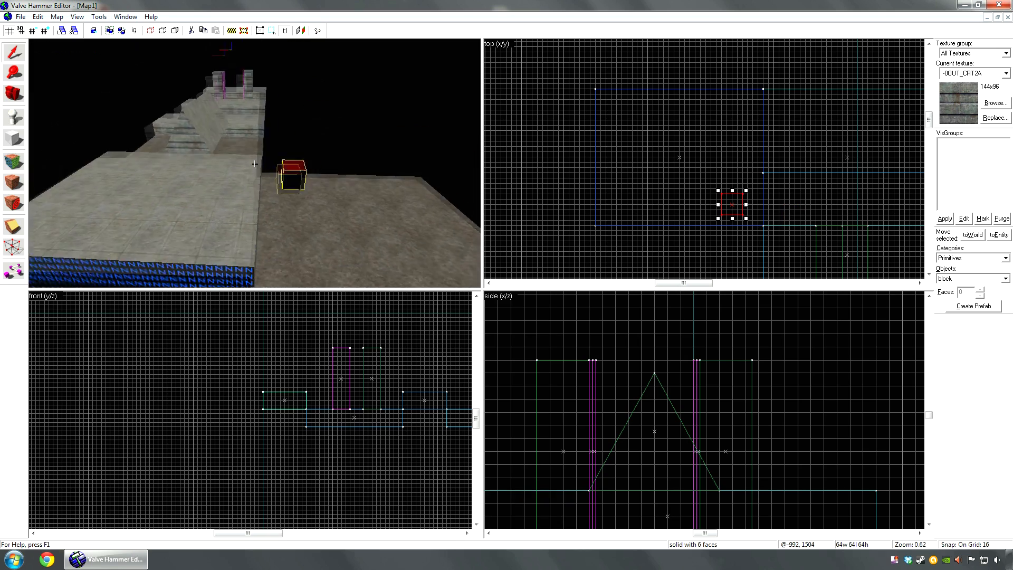
{"action": "key", "text": "Escape"}
Apply the platform side's -0OUT_CRT2A texture to the NULL side faces of the small cube
{"action": "key", "text": "shift+a"}
{"action": "left_click", "coordinate": [255, 163]}
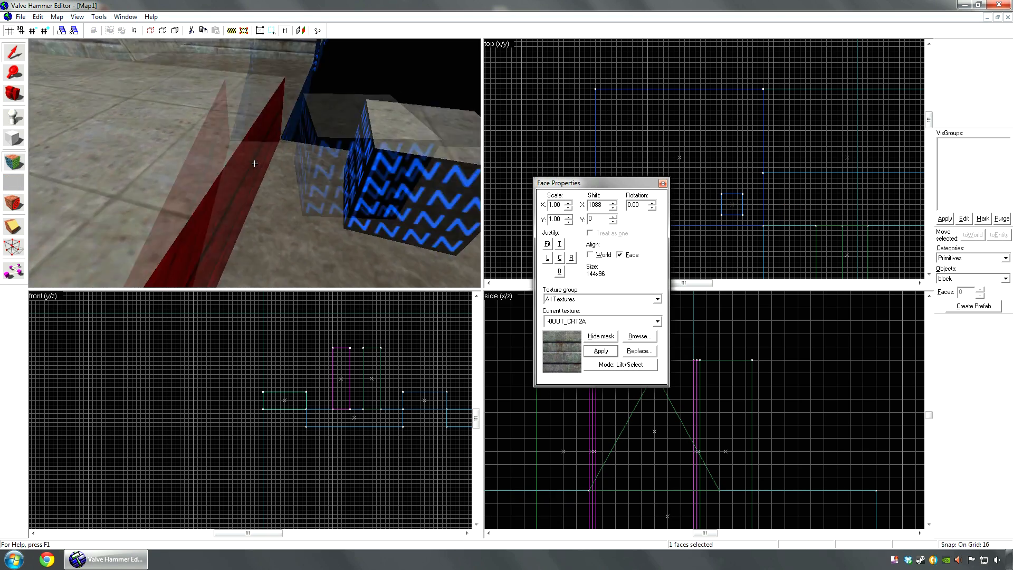
{"action": "key", "text": "d"}
{"action": "right_click", "coordinate": [255, 164]}
{"action": "left_click", "coordinate": [255, 164]}
{"action": "key", "text": "d"}
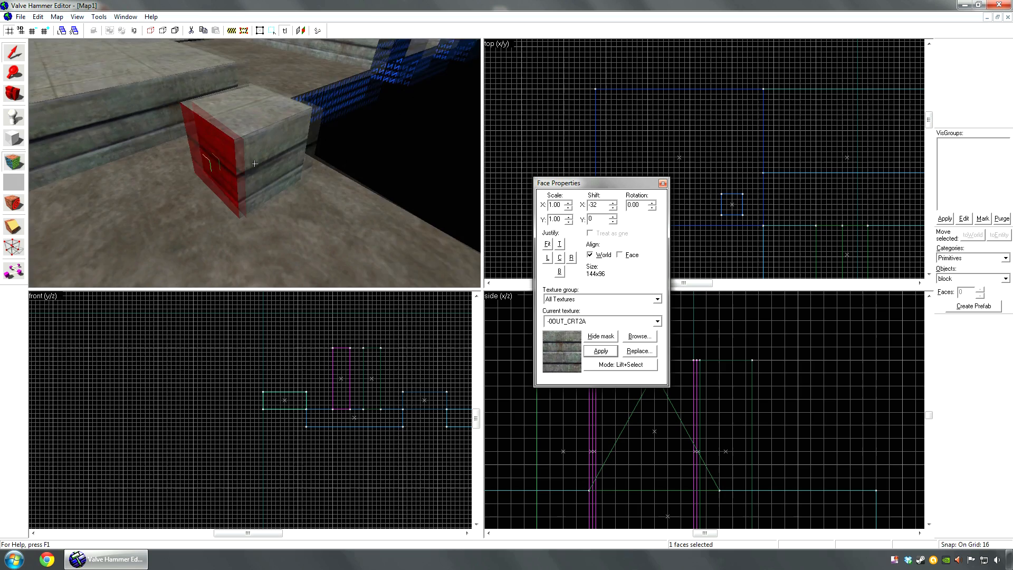
{"action": "key", "text": "d"}
{"action": "left_click", "coordinate": [254, 164]}
{"action": "key", "text": "d"}
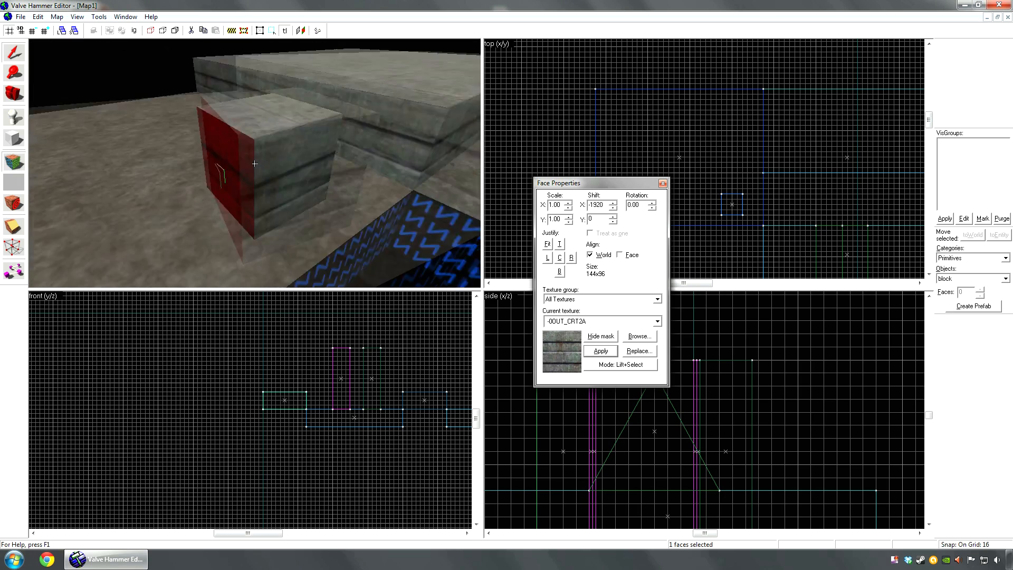
Choose the C1A4_SILO2B texture for the small cube's top face
{"action": "key", "text": "shift+a"}
{"action": "key", "text": "shift+a"}
{"action": "left_click", "coordinate": [255, 164]}
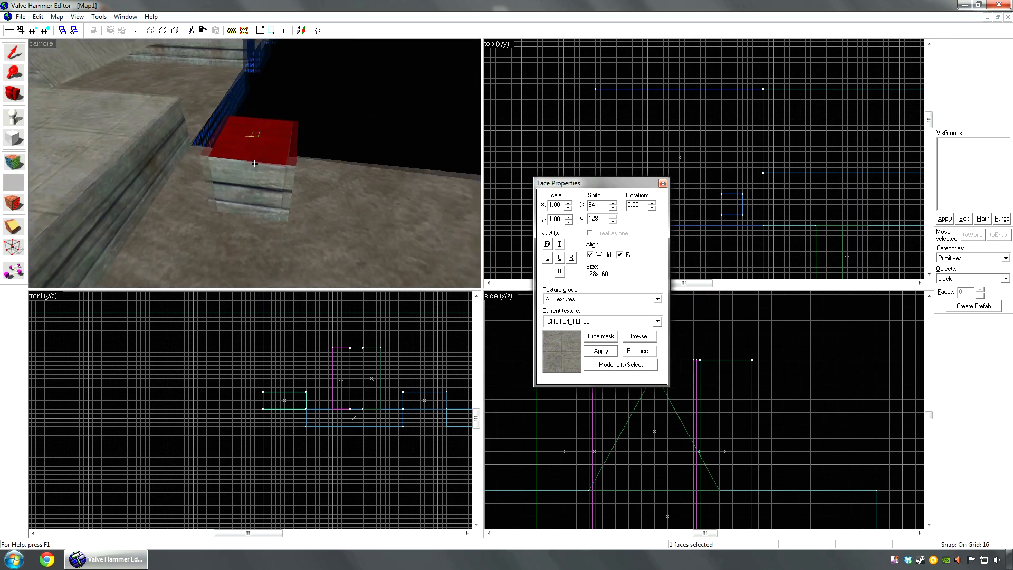
{"action": "left_click", "coordinate": [639, 336]}
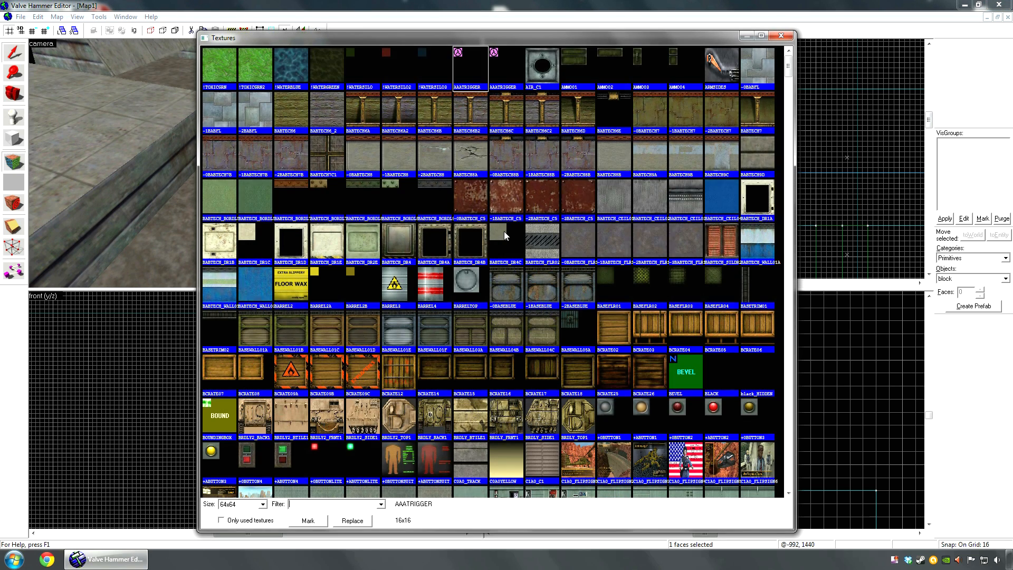
{"action": "left_click_drag", "start_coordinate": [788, 70], "coordinate": [791, 123]}
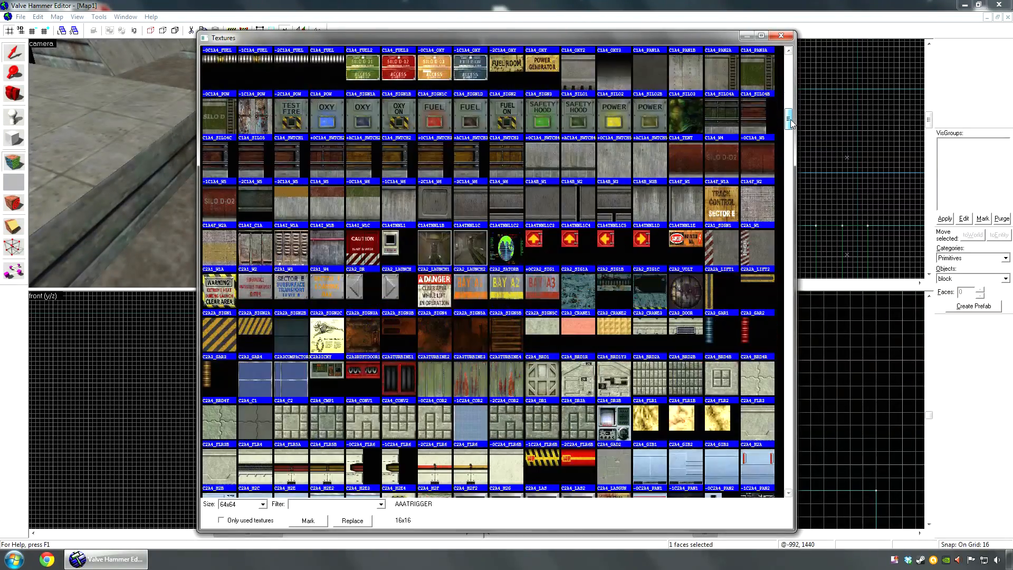
{"action": "double_click", "coordinate": [650, 73]}
{"action": "left_click", "coordinate": [13, 52]}
Tie the small cube to a func_door entity and set its movement direction to Down
{"action": "key", "text": "z"}
{"action": "key", "text": "w"}
{"action": "left_click", "coordinate": [254, 164]}
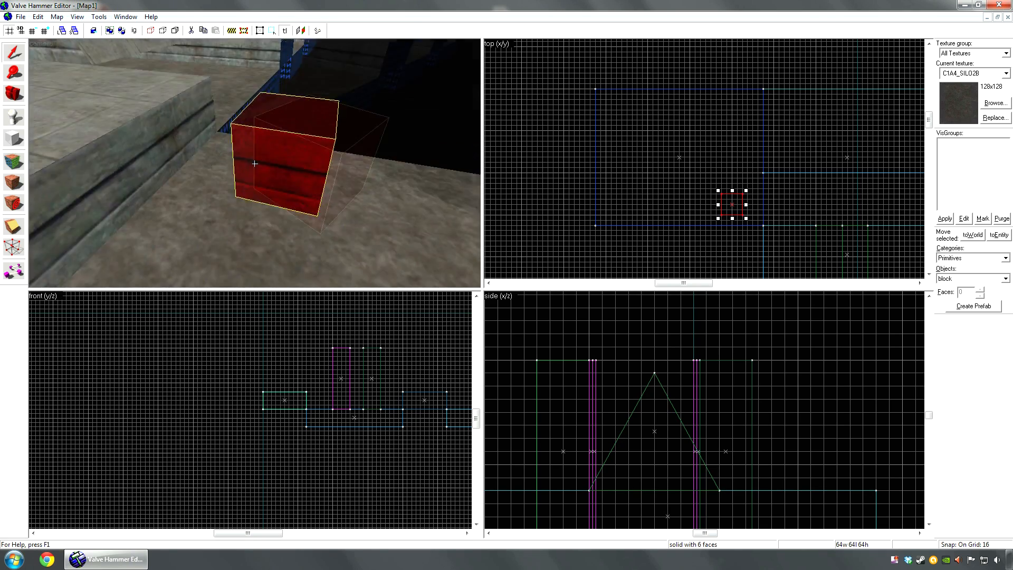
{"action": "key", "text": "w"}
{"action": "left_click", "coordinate": [254, 164]}
{"action": "key", "text": "s"}
{"action": "key", "text": "w"}
{"action": "left_click", "coordinate": [254, 164]}
{"action": "key", "text": "s"}
{"action": "key", "text": "z"}
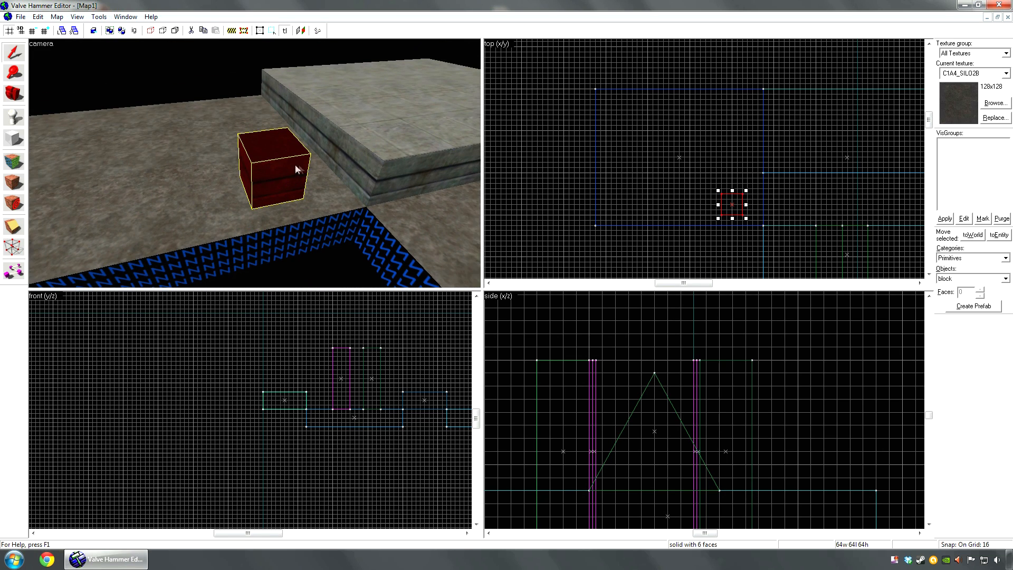
{"action": "key", "text": "ctrl+t"}
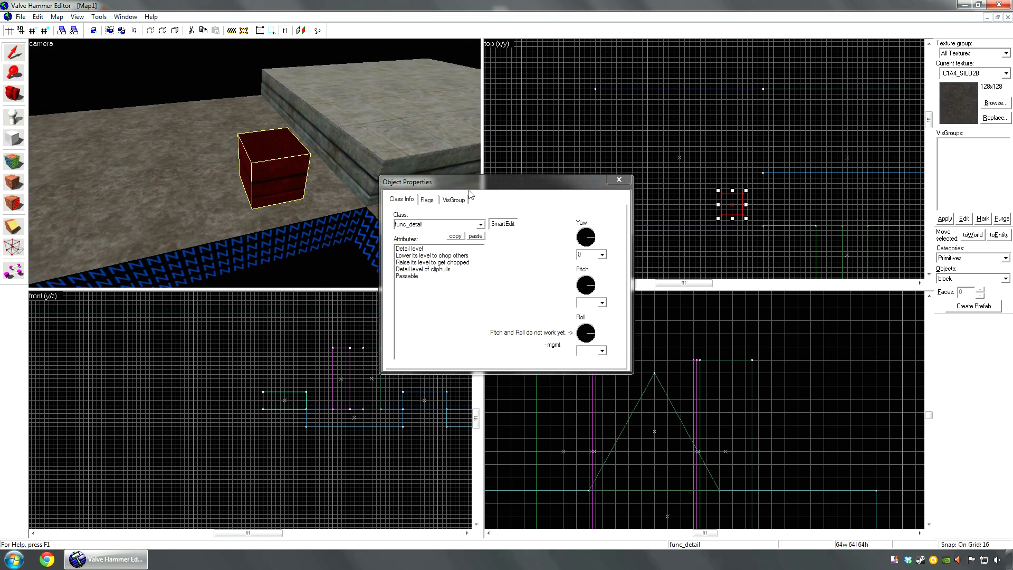
{"action": "type", "text": "func_door"}
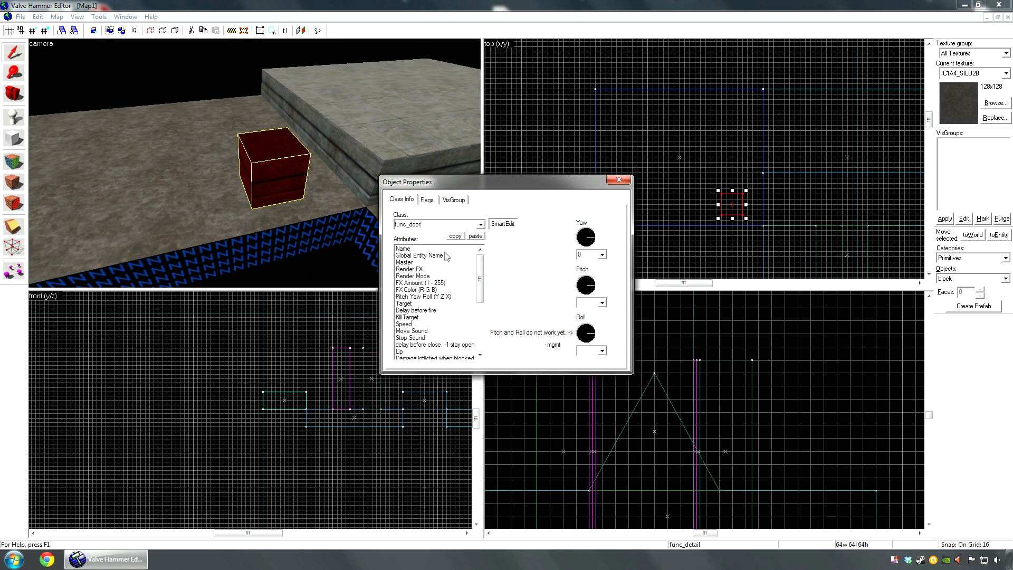
{"action": "left_click", "coordinate": [587, 271]}
Look through the func_door's attributes, from the render settings down to Speed
{"action": "left_click", "coordinate": [416, 262]}
{"action": "key", "text": "Down"}
{"action": "key", "text": "Down"}
{"action": "key", "text": "Down"}
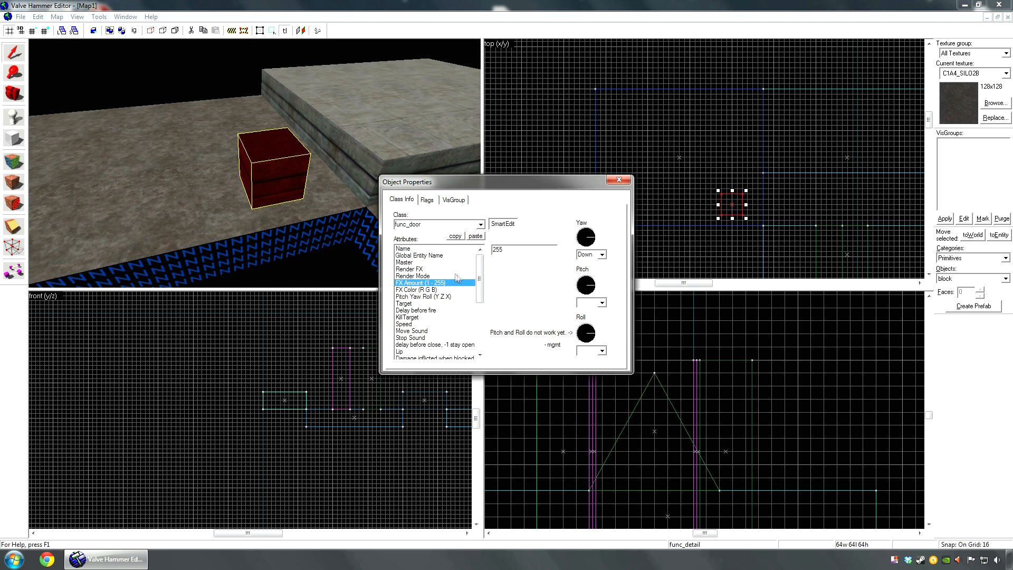
{"action": "key", "text": "Down"}
{"action": "key", "text": "Down"}
{"action": "key", "text": "Down"}
{"action": "key", "text": "Down"}
{"action": "key", "text": "Down"}
{"action": "key", "text": "Down"}
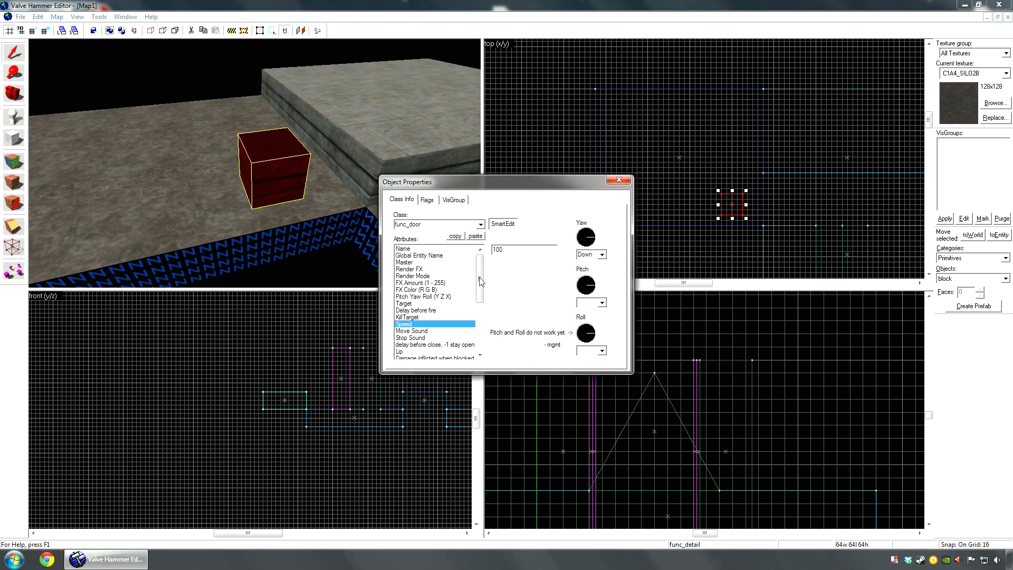
{"action": "left_click_drag", "start_coordinate": [479, 275], "coordinate": [479, 296]}
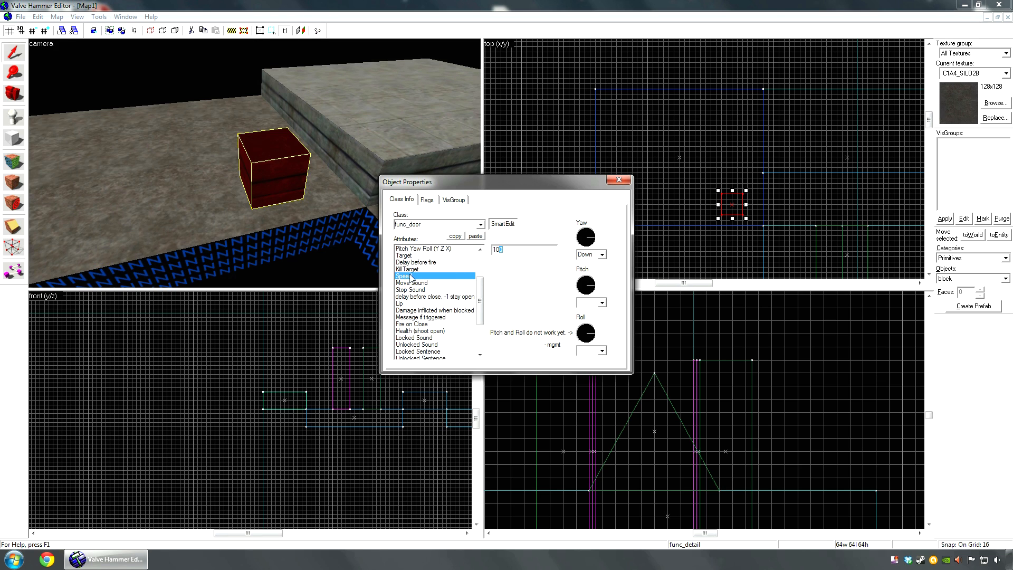
{"action": "left_click", "coordinate": [272, 160]}
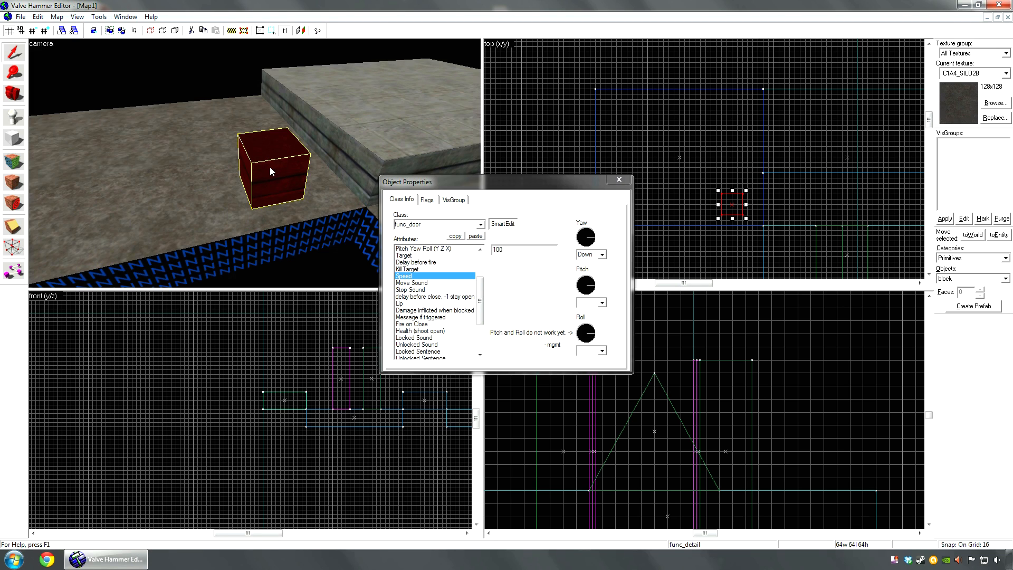
Set the func_door's delay before close to 1 and bring up its Lip attribute
{"action": "left_click", "coordinate": [434, 297]}
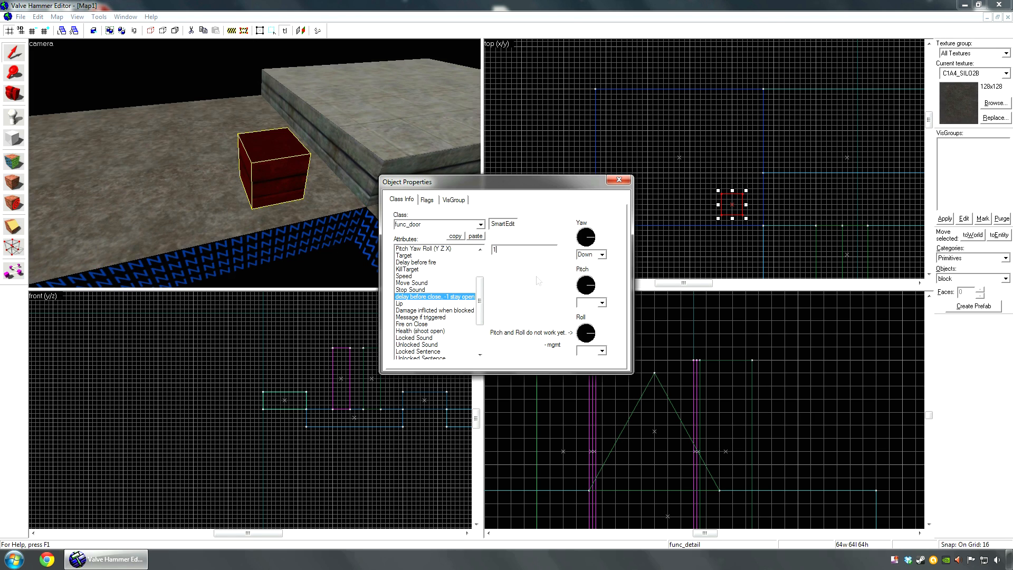
{"action": "left_click", "coordinate": [305, 163]}
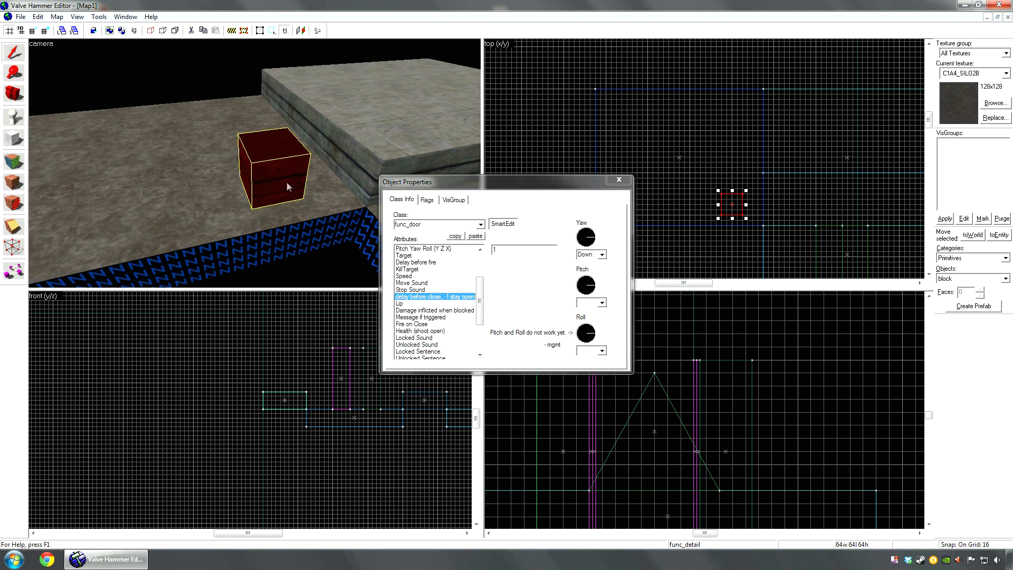
{"action": "key", "text": "z"}
{"action": "key", "text": "w"}
{"action": "key", "text": "z"}
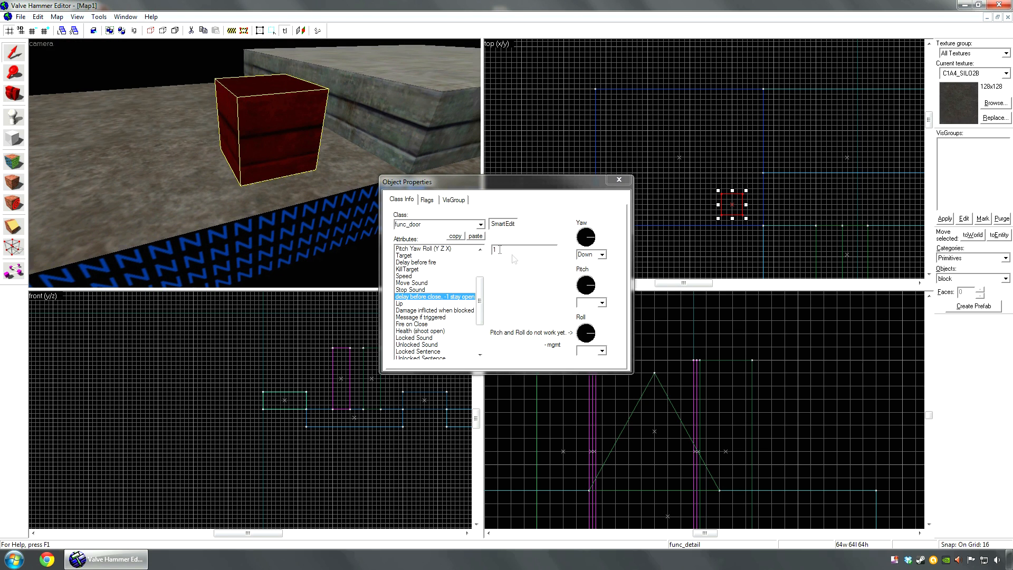
{"action": "left_click", "coordinate": [409, 304]}
{"action": "left_click", "coordinate": [268, 167]}
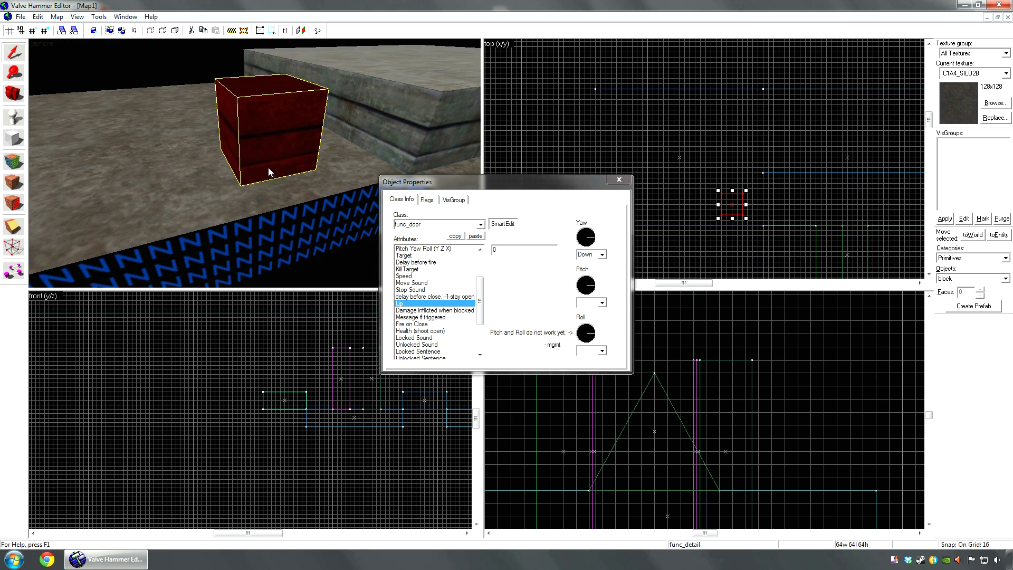
Lower the door cube by its full 64-unit height so its top is flush with the floor surface
{"action": "key", "text": "z"}
{"action": "key", "text": "w"}
{"action": "key", "text": "s"}
{"action": "key", "text": "z"}
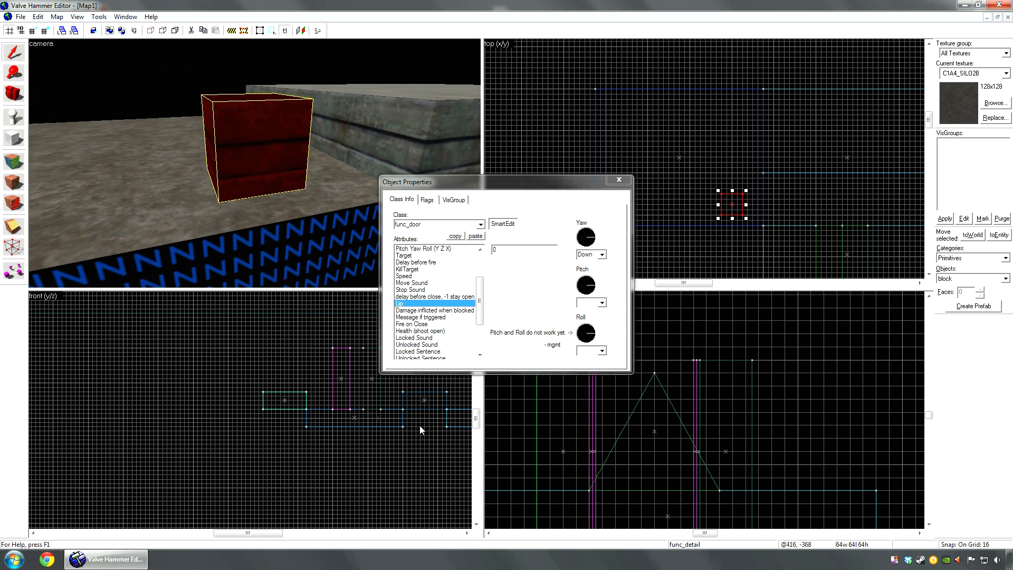
{"action": "scroll", "coordinate": [421, 430], "scroll_direction": "down", "scroll_amount": 2}
{"action": "key", "text": "Right"}
{"action": "key", "text": "Right"}
{"action": "scroll", "coordinate": [374, 422], "scroll_direction": "up", "scroll_amount": 5}
{"action": "scroll", "coordinate": [355, 396], "scroll_direction": "up", "scroll_amount": 1}
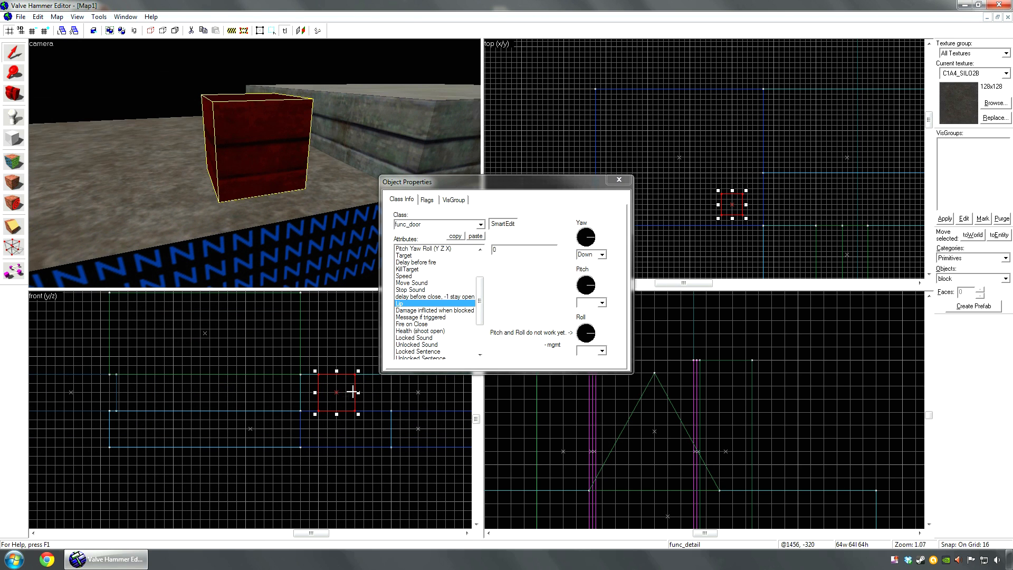
{"action": "left_click_drag", "start_coordinate": [335, 391], "coordinate": [335, 424]}
Examine from several angles how the lowered door cube sits in the floor surface
{"action": "key", "text": "z"}
{"action": "key", "text": "d"}
{"action": "key", "text": "w"}
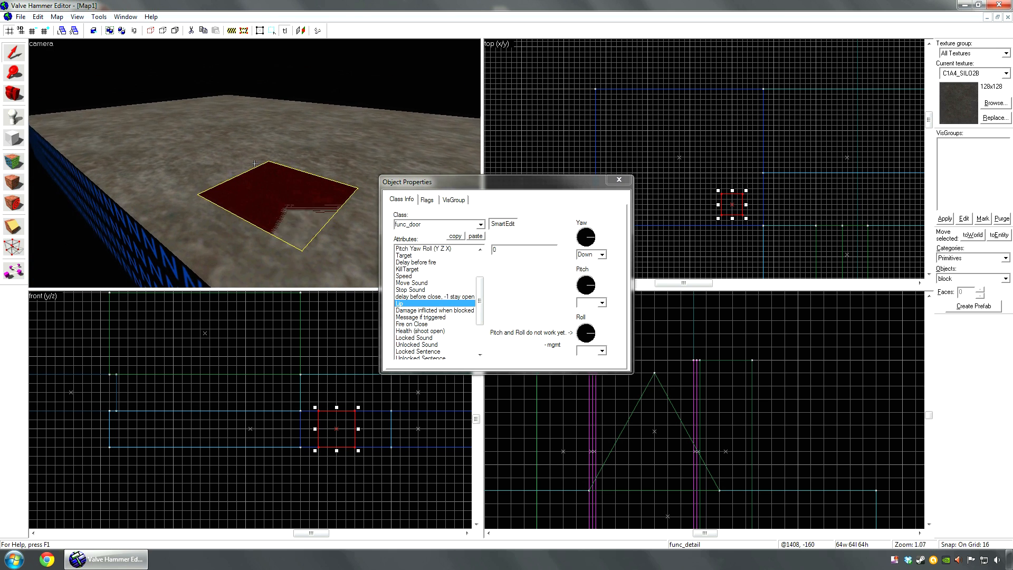
{"action": "key", "text": "z"}
{"action": "left_click", "coordinate": [495, 185]}
{"action": "key", "text": "z"}
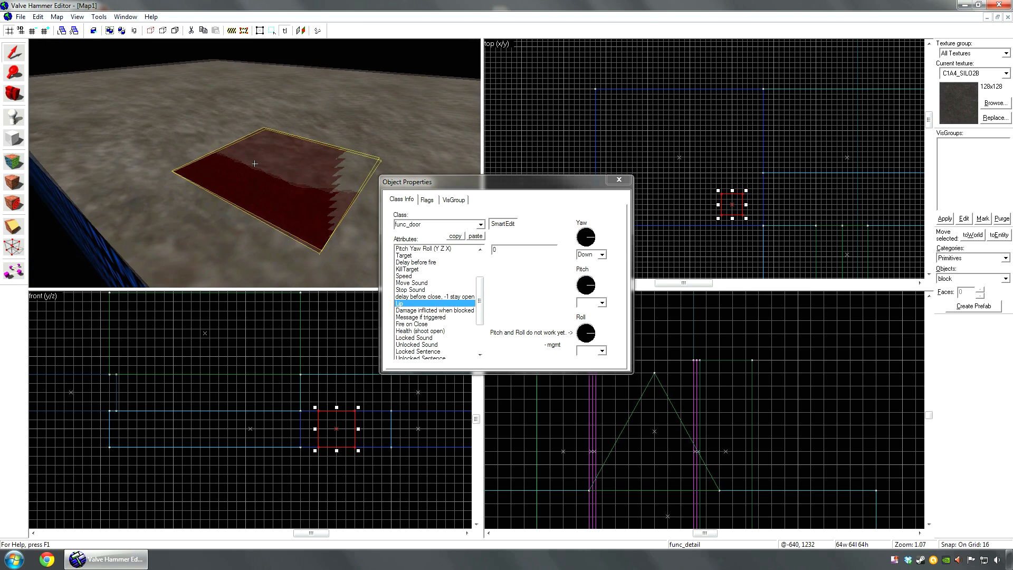
{"action": "key", "text": "d"}
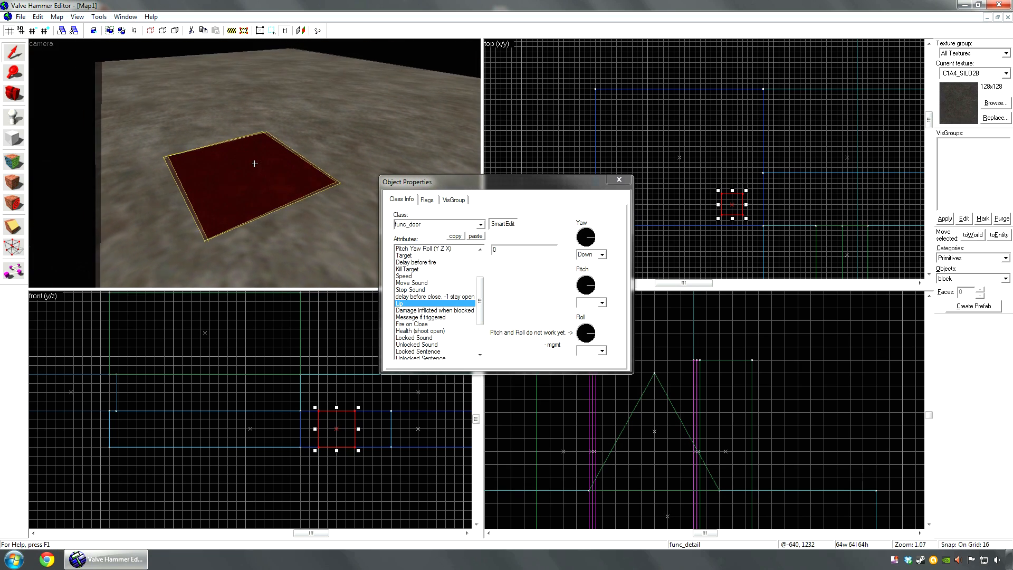
{"action": "key", "text": "w"}
{"action": "key", "text": "a"}
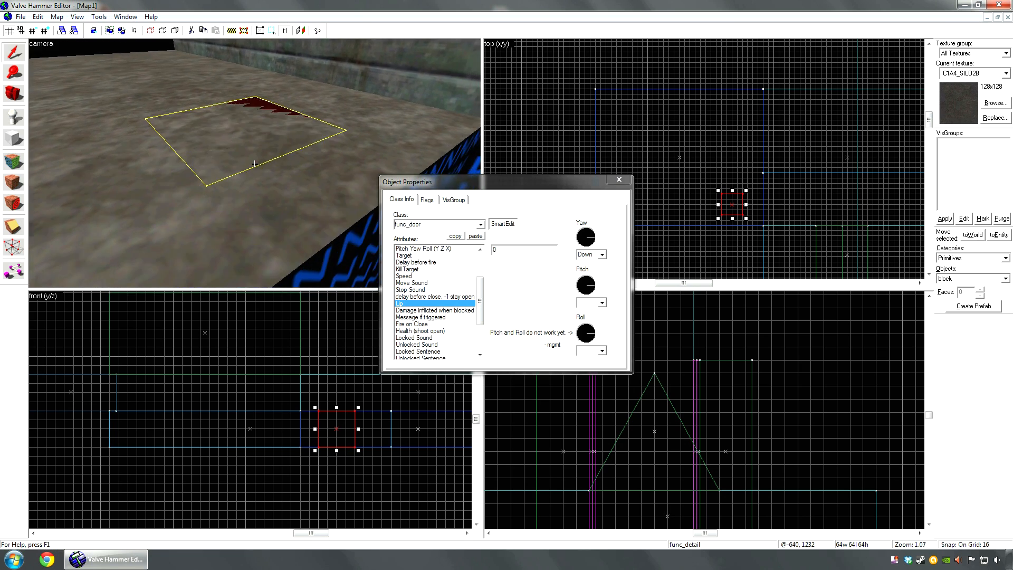
{"action": "key", "text": "d"}
{"action": "key", "text": "a"}
{"action": "key", "text": "w"}
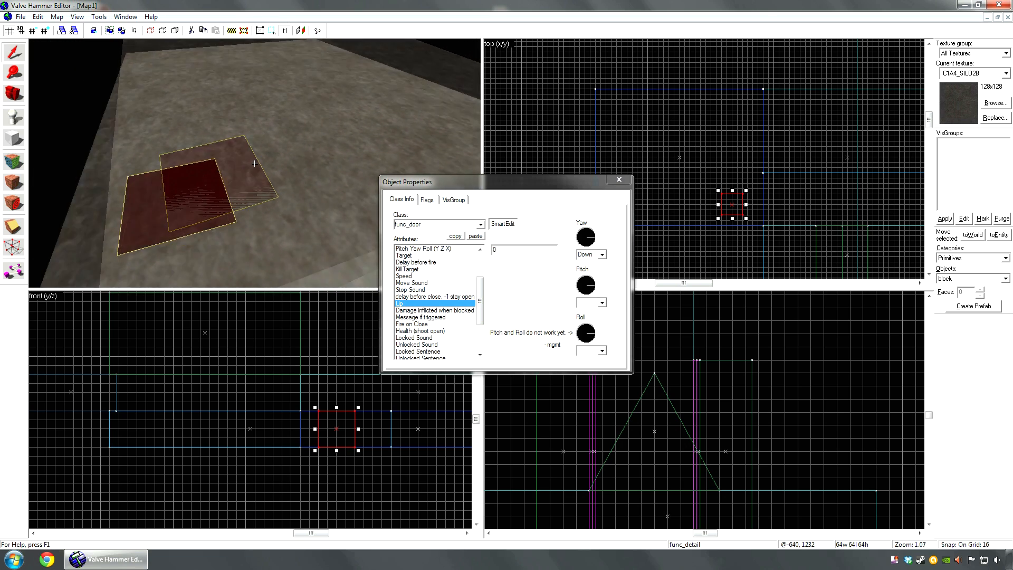
View the lowered door cube unselected, reselect it and open its delay before close attribute
{"action": "key", "text": "Escape"}
{"action": "key", "text": "w"}
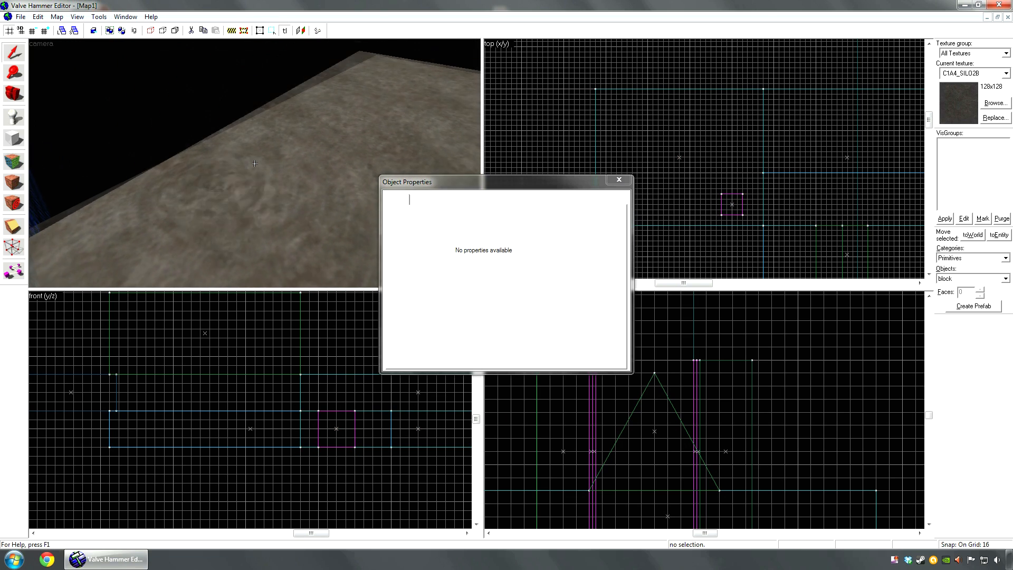
{"action": "key", "text": "w"}
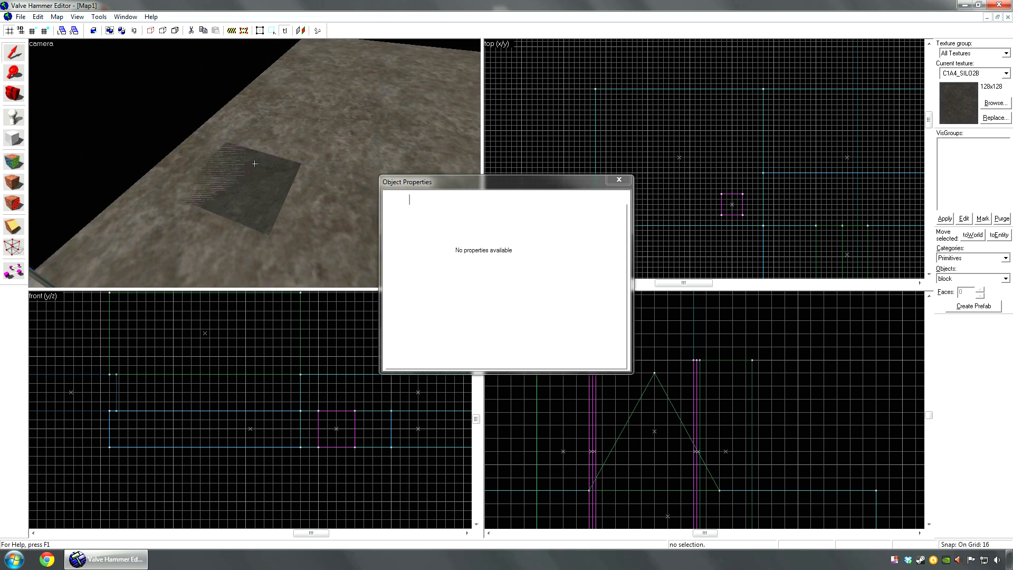
{"action": "key", "text": "s"}
{"action": "left_click", "coordinate": [254, 163]}
{"action": "key", "text": "s"}
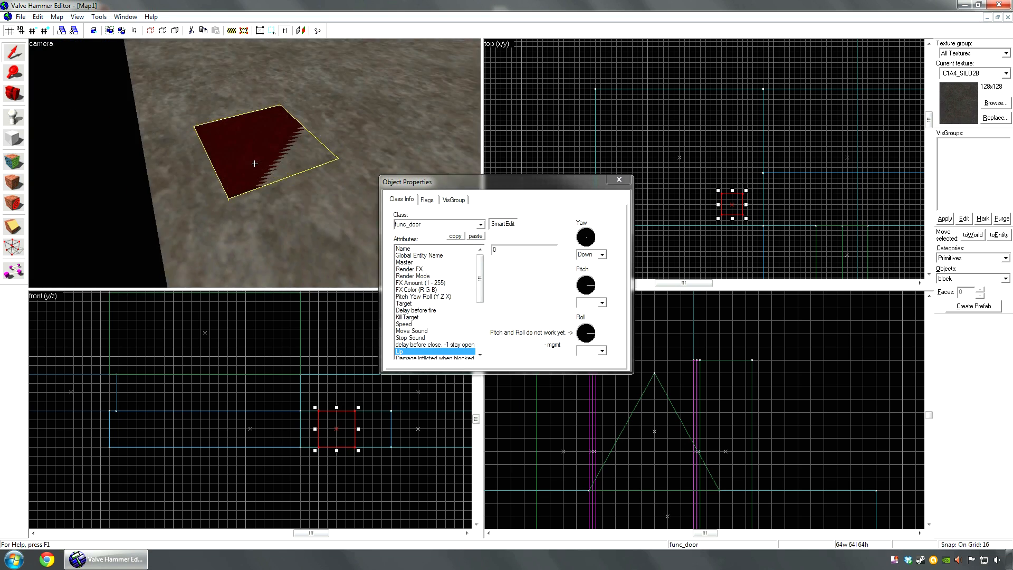
{"action": "key", "text": "Right"}
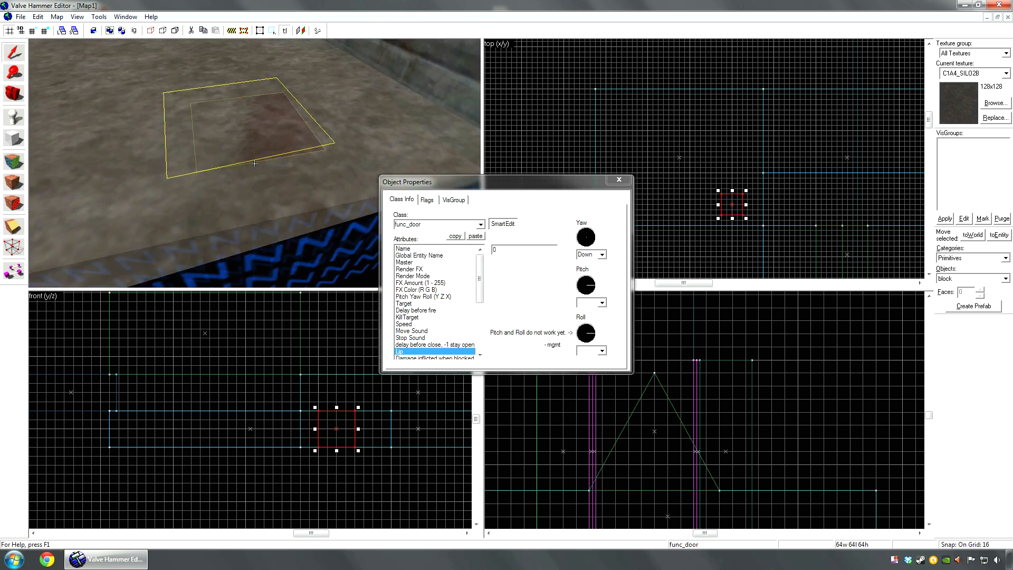
{"action": "left_click", "coordinate": [429, 345]}
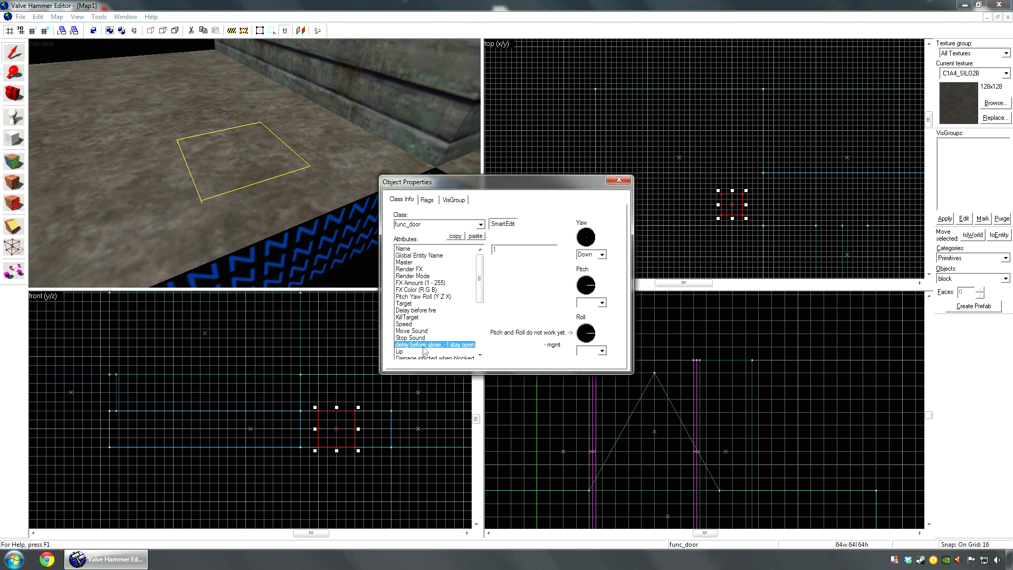
Check the func_door's Lip and delay before close attributes and examine the lowered cube in the floor from several angles
{"action": "left_click", "coordinate": [417, 351]}
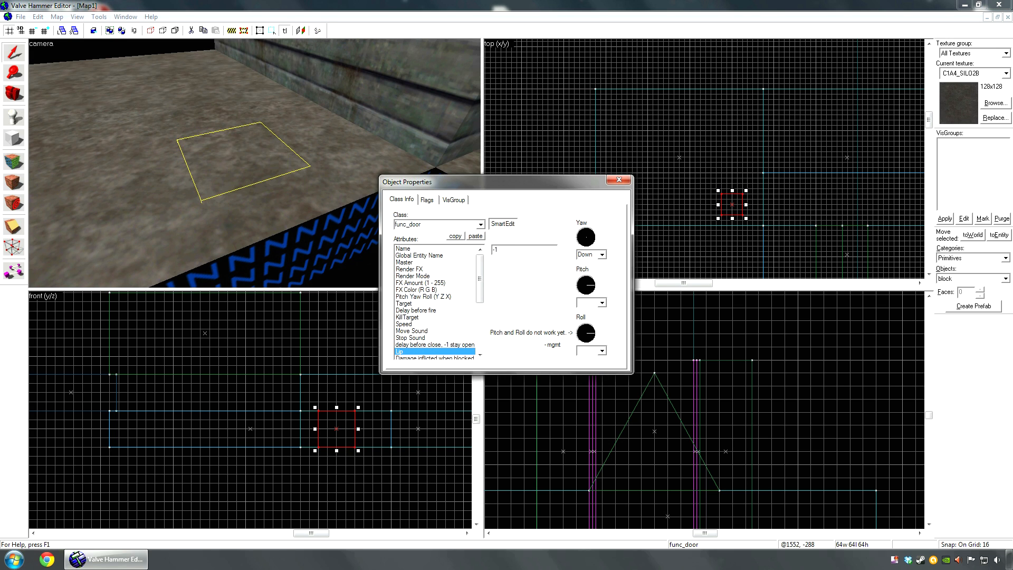
{"action": "left_click", "coordinate": [421, 344]}
{"action": "left_click", "coordinate": [421, 351]}
{"action": "key", "text": "z"}
{"action": "key", "text": "w"}
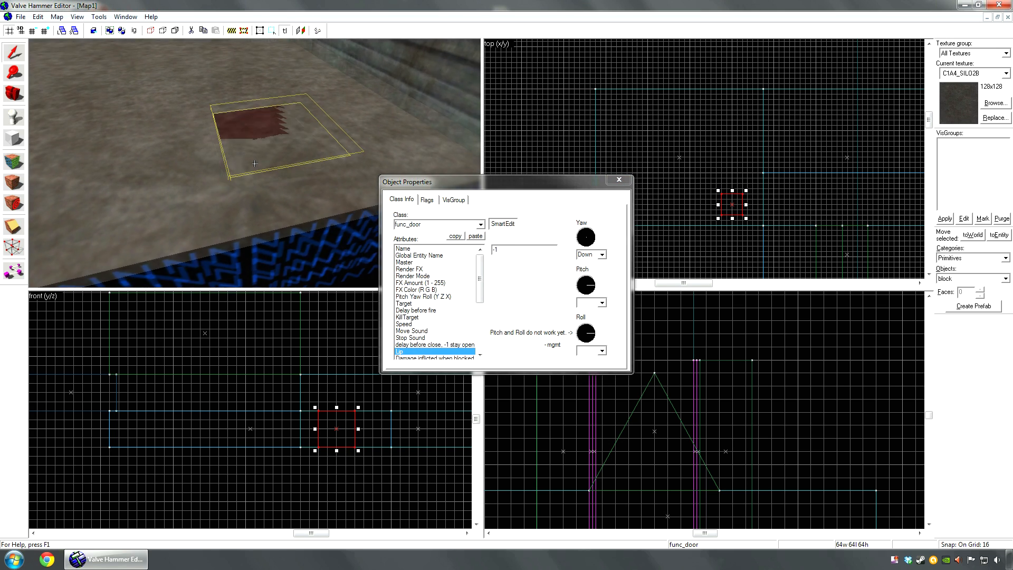
{"action": "key", "text": "s"}
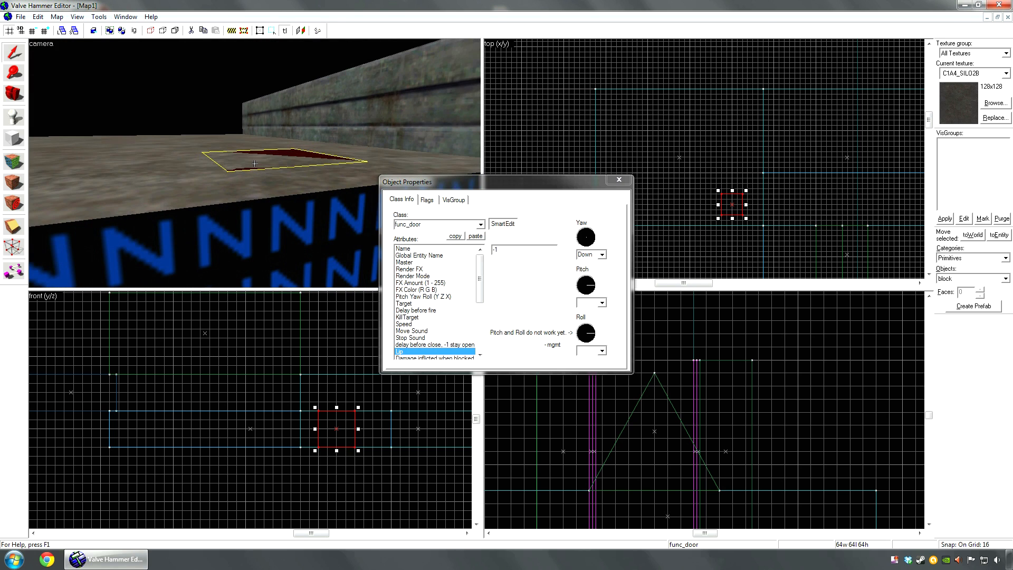
{"action": "key", "text": "d"}
{"action": "key", "text": "a"}
{"action": "key", "text": "d"}
{"action": "key", "text": "s"}
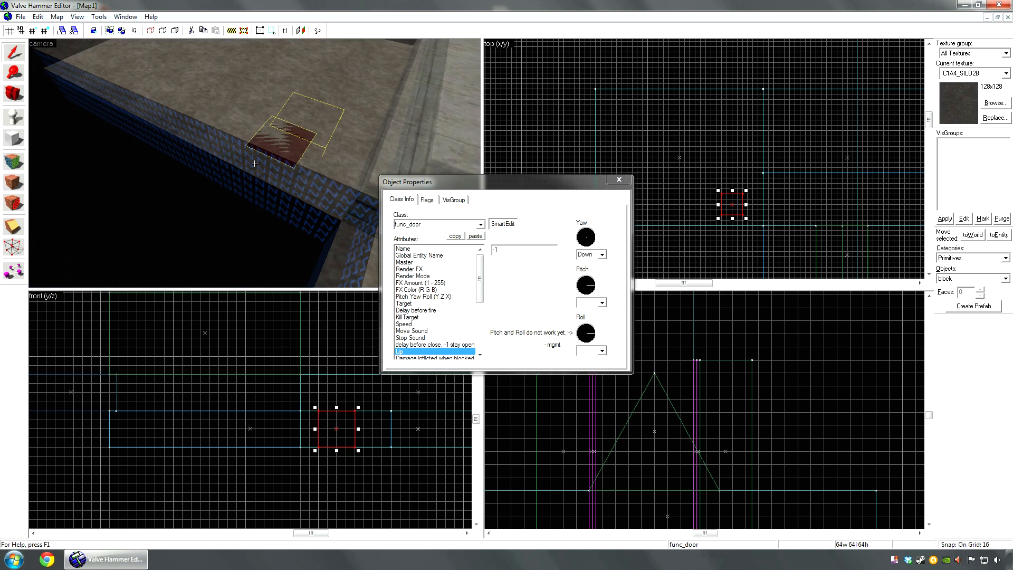
{"action": "key", "text": "z"}
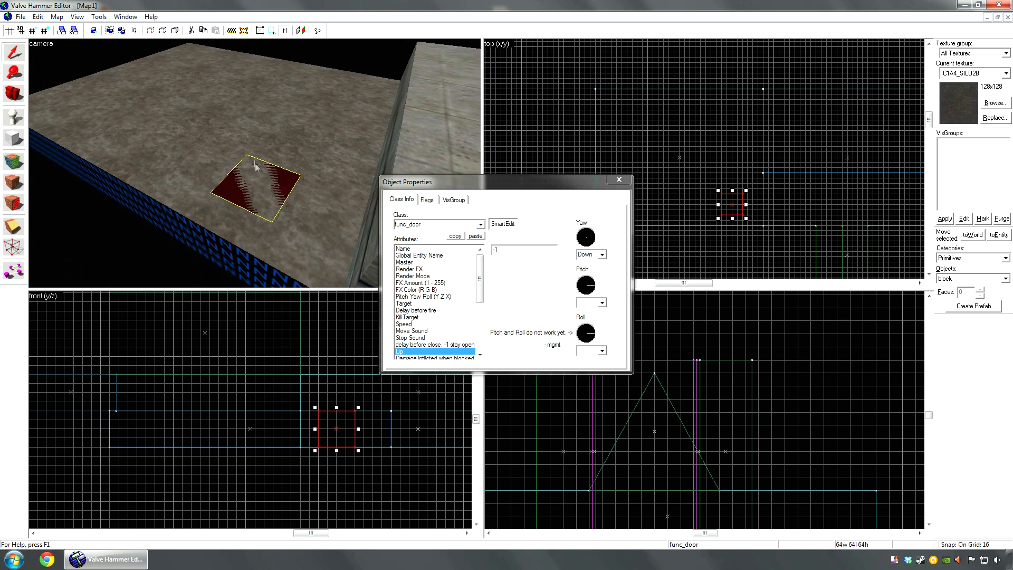
Review the func_door's delay before close and Speed attributes and close its properties
{"action": "left_click", "coordinate": [415, 352]}
{"action": "left_click", "coordinate": [430, 345]}
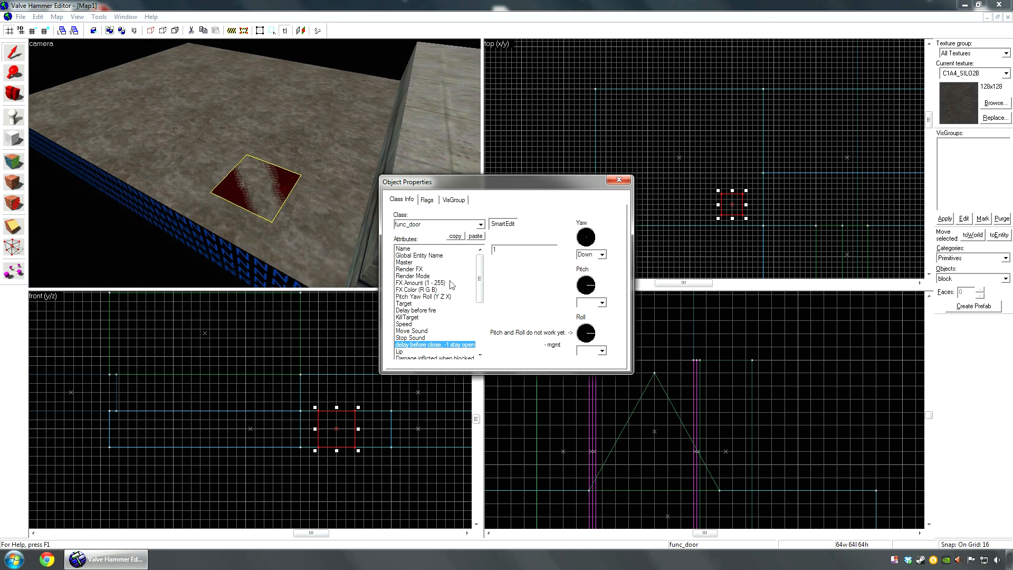
{"action": "left_click", "coordinate": [415, 324]}
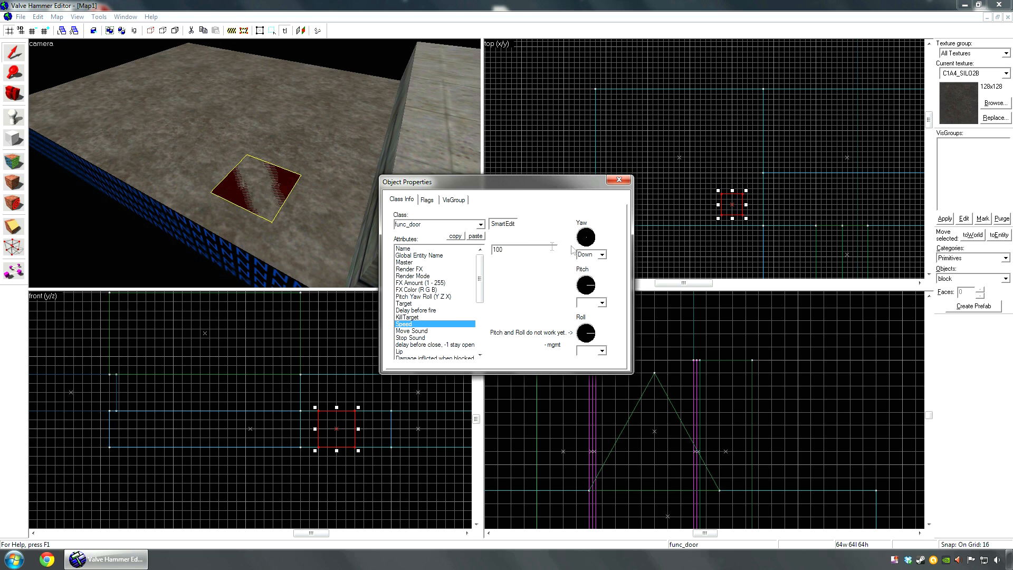
{"action": "left_click", "coordinate": [619, 180]}
{"action": "key", "text": "z"}
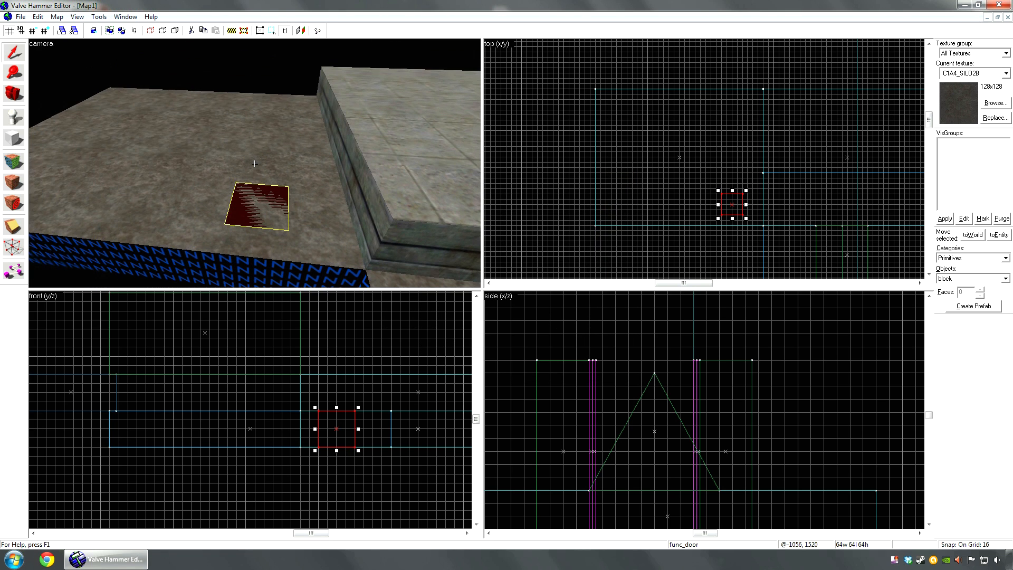
Raise the door cube by its full 64-unit height so it stands on the floor surface again
{"action": "left_click_drag", "start_coordinate": [332, 423], "coordinate": [334, 386]}
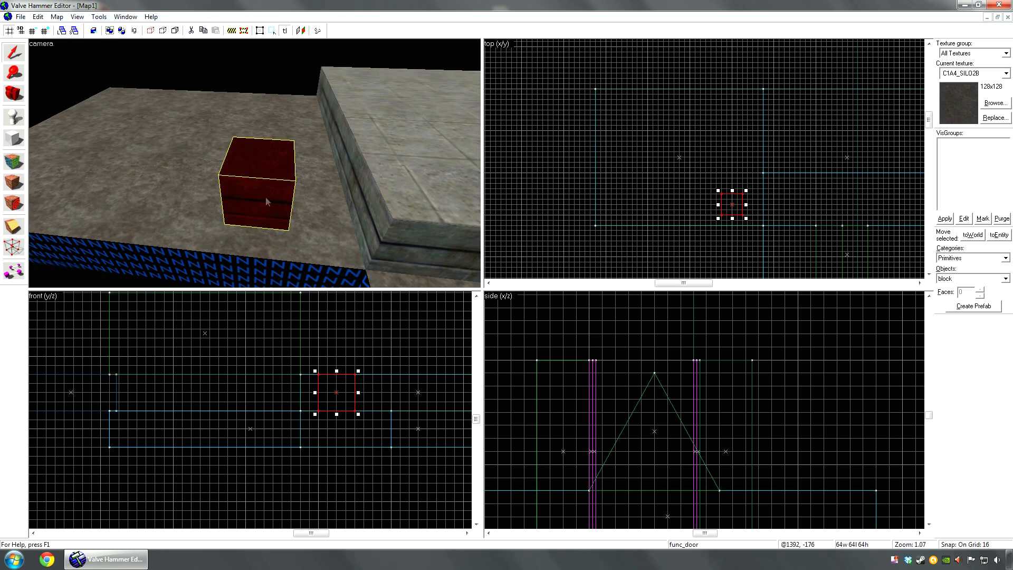
{"action": "key", "text": "z"}
{"action": "key", "text": "w"}
{"action": "left_click", "coordinate": [254, 163]}
{"action": "key", "text": "z"}
Reopen the door cube's properties, examine the raised cube from different sides and close the properties
{"action": "left_click", "coordinate": [272, 176]}
{"action": "left_click", "coordinate": [38, 16]}
{"action": "left_click", "coordinate": [92, 158]}
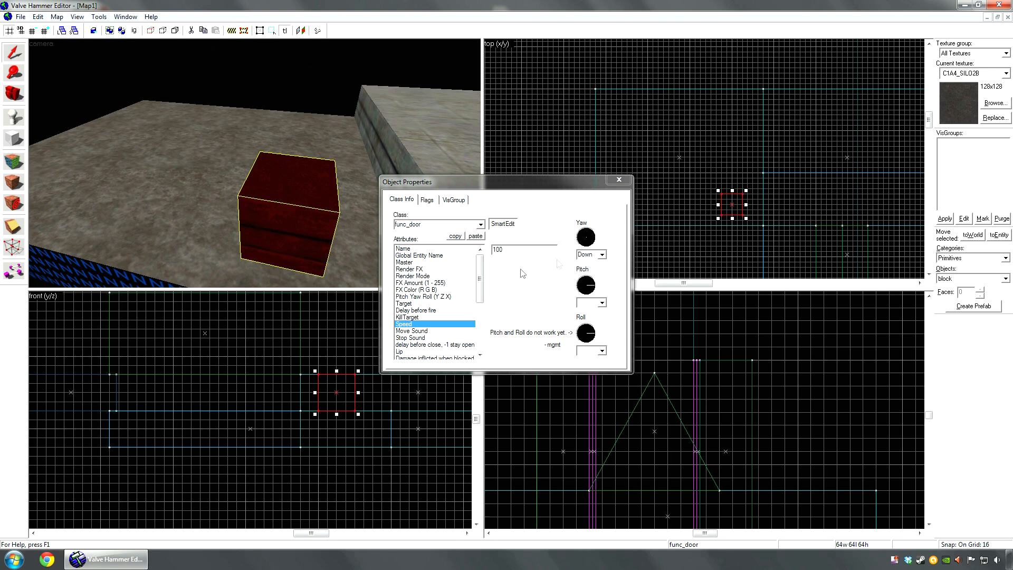
{"action": "key", "text": "z"}
{"action": "key", "text": "a"}
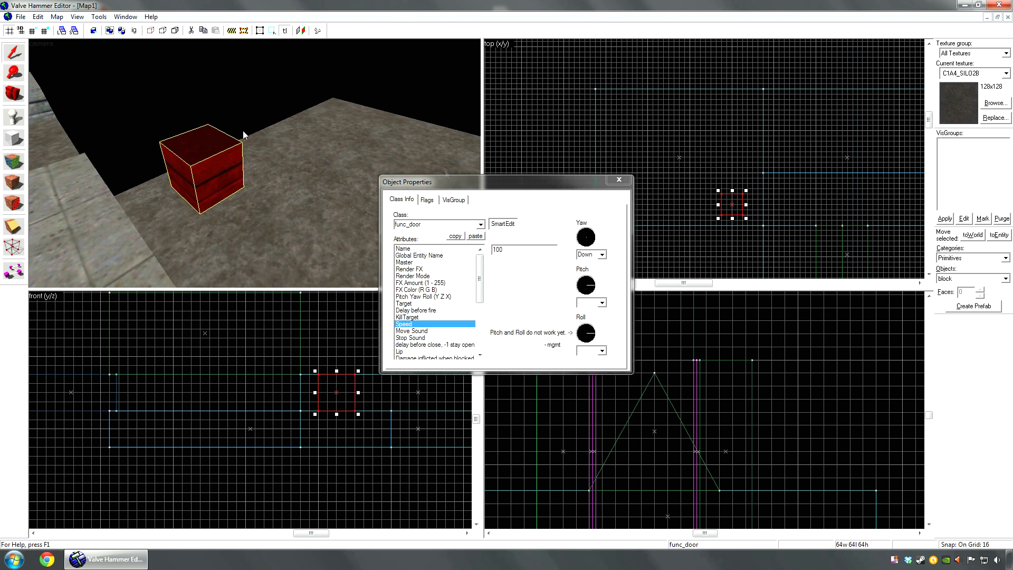
{"action": "key", "text": "z"}
{"action": "key", "text": "d"}
{"action": "key", "text": "z"}
{"action": "left_click", "coordinate": [619, 180]}
{"action": "left_click", "coordinate": [357, 163]}
{"action": "left_click", "coordinate": [244, 143]}
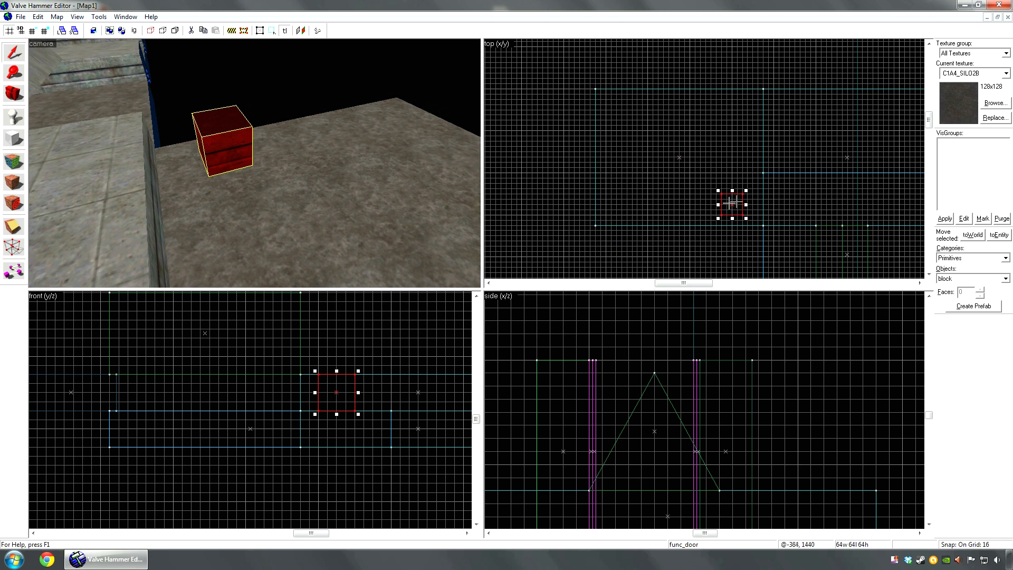
Copy the func_door cube three times across the lower floor to form a staggered course of four blocks
{"action": "mouse_move", "coordinate": [734, 209]}
{"action": "left_mouse_down", "text": "shift"}
{"action": "mouse_move", "coordinate": [644, 120]}
{"action": "mouse_move", "coordinate": [620, 172]}
{"action": "left_mouse_up", "text": "shift"}
{"action": "key", "text": "z"}
{"action": "key", "text": "s"}
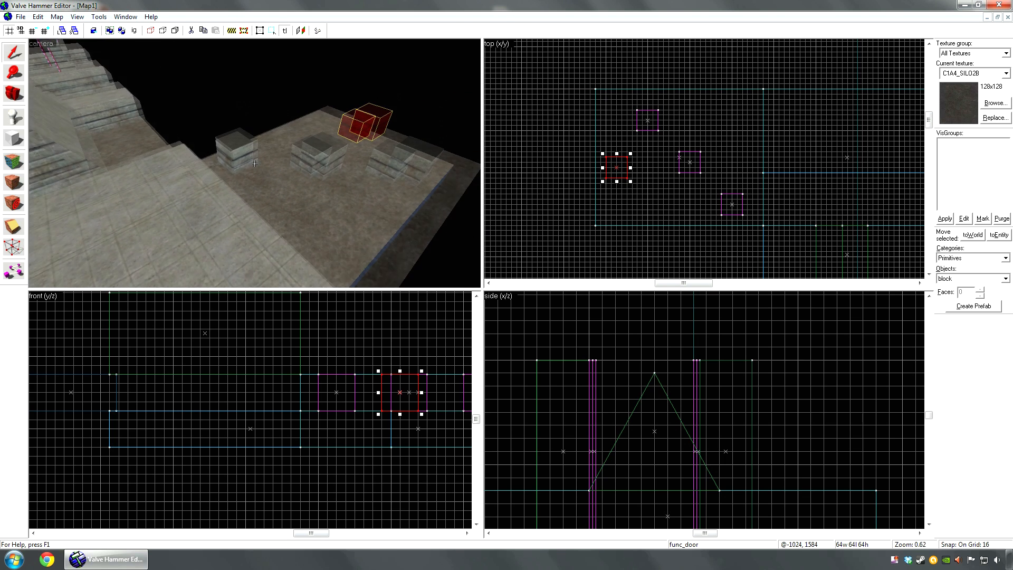
{"action": "key", "text": "z"}
{"action": "left_click", "coordinate": [159, 183]}
{"action": "scroll", "coordinate": [846, 178], "scroll_direction": "down", "scroll_amount": 2}
{"action": "left_click_drag", "start_coordinate": [885, 158], "coordinate": [721, 167]}
{"action": "scroll", "coordinate": [654, 166], "scroll_direction": "up", "scroll_amount": 3}
{"action": "key", "text": "z"}
{"action": "key", "text": "Escape"}
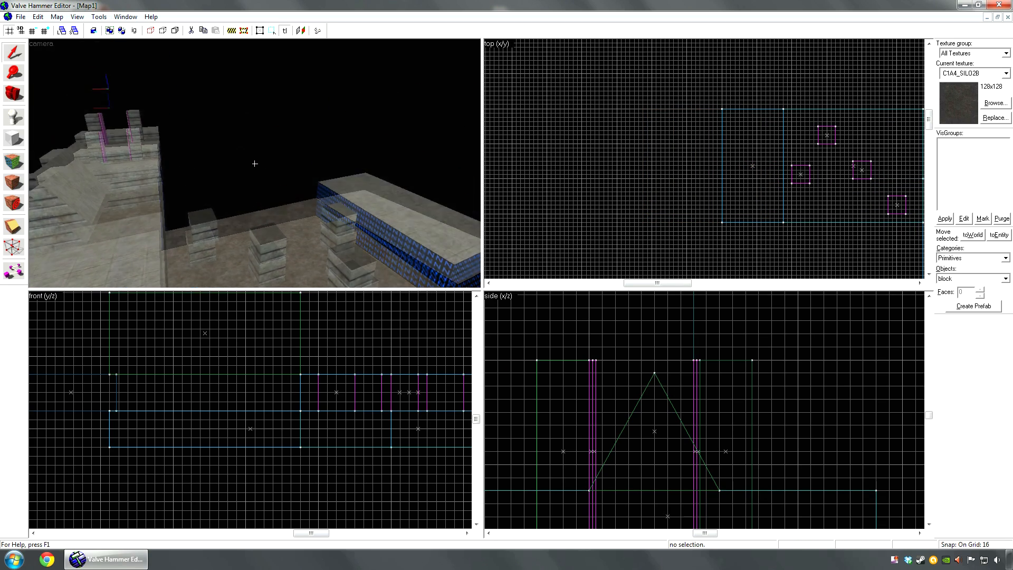
Apply the -0OUT_CRT2A texture to the NULL side of the end platform that faces the door cubes
{"action": "key", "text": "w"}
{"action": "key", "text": "z"}
{"action": "key", "text": "shift+a"}
{"action": "left_click", "coordinate": [255, 164]}
{"action": "right_click", "coordinate": [255, 164]}
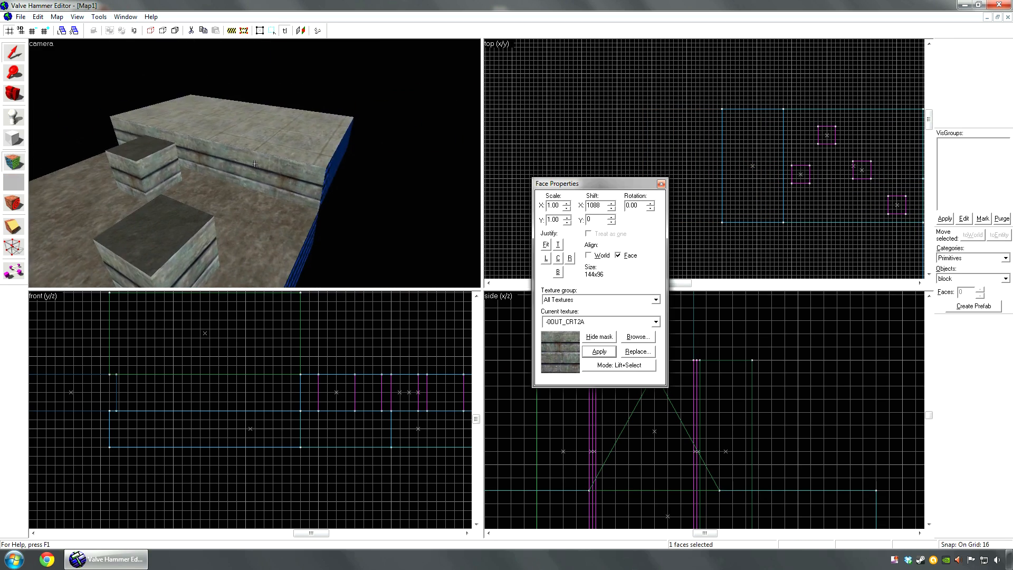
{"action": "key", "text": "shift+a"}
Apply the NULL texture to the short outer end face of the same platform
{"action": "key", "text": "d"}
{"action": "key", "text": "w"}
{"action": "key", "text": "d"}
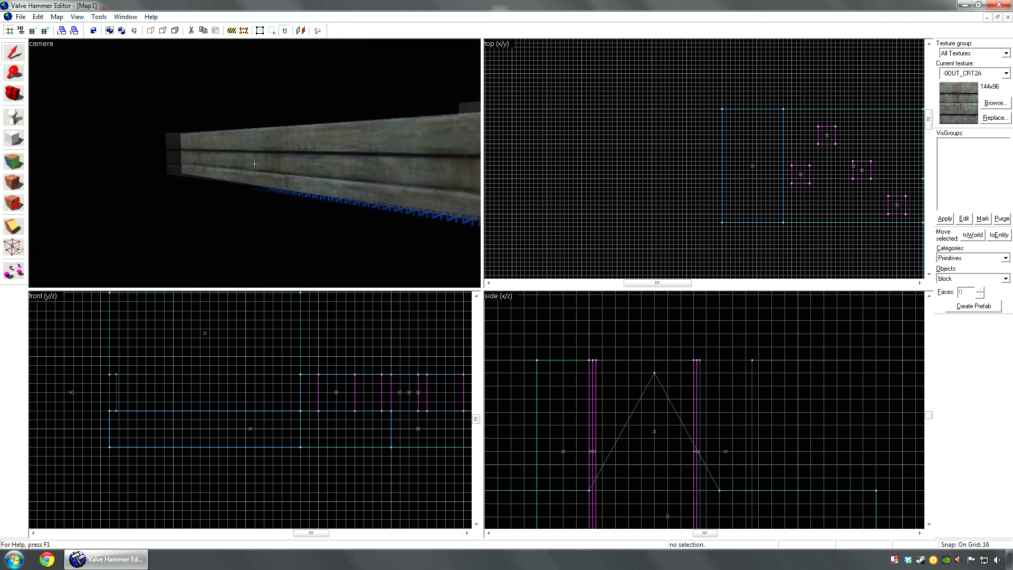
{"action": "key", "text": "s"}
{"action": "key", "text": "shift+a"}
{"action": "left_click", "coordinate": [254, 163]}
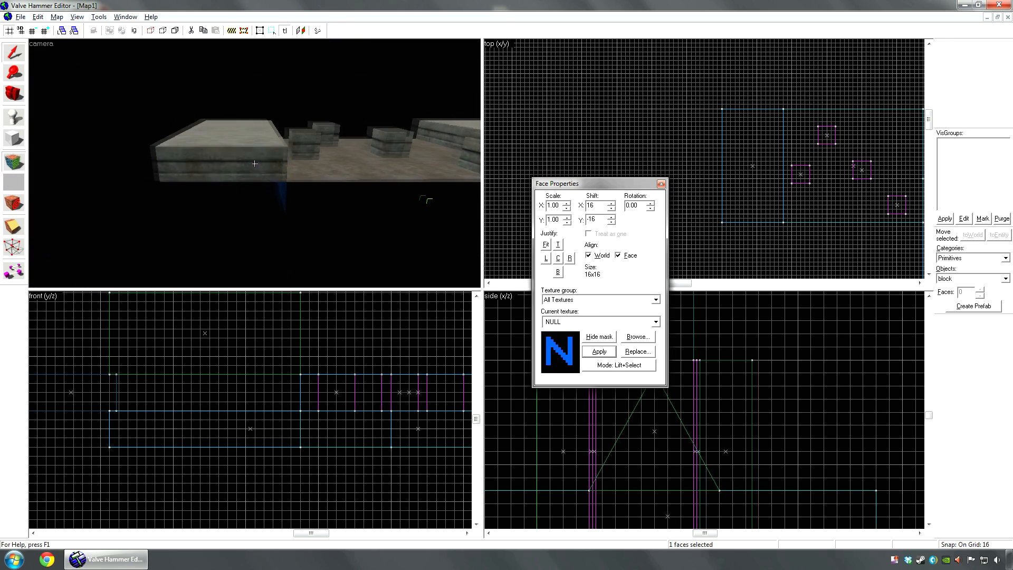
{"action": "right_click", "coordinate": [255, 164]}
{"action": "key", "text": "shift+a"}
Copy the 512-unit-wide floor slab beyond the end platform and copy that platform to the slab's far end
{"action": "key", "text": "w"}
{"action": "key", "text": "s"}
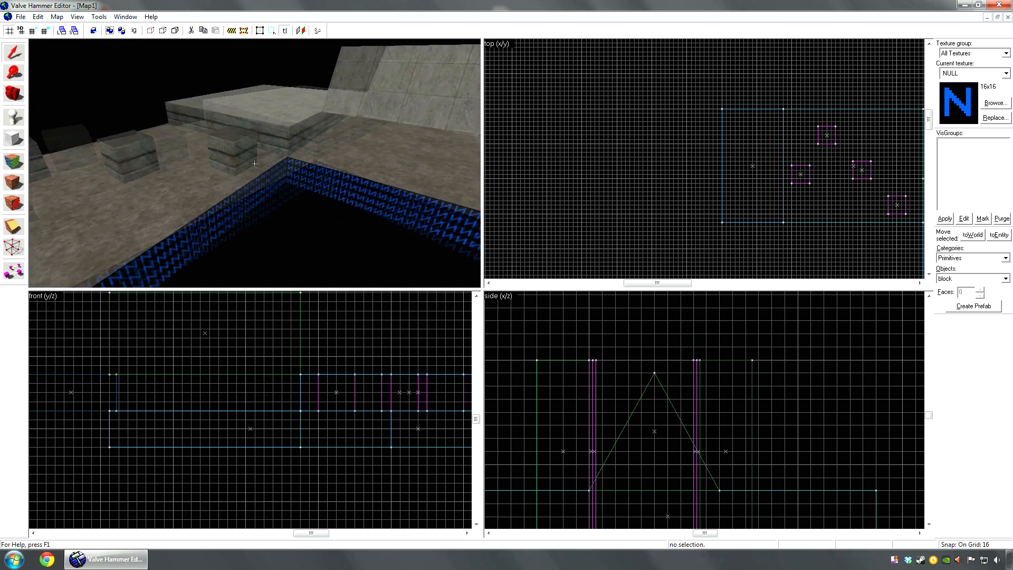
{"action": "key", "text": "a"}
{"action": "key", "text": "z"}
{"action": "left_click", "coordinate": [383, 196]}
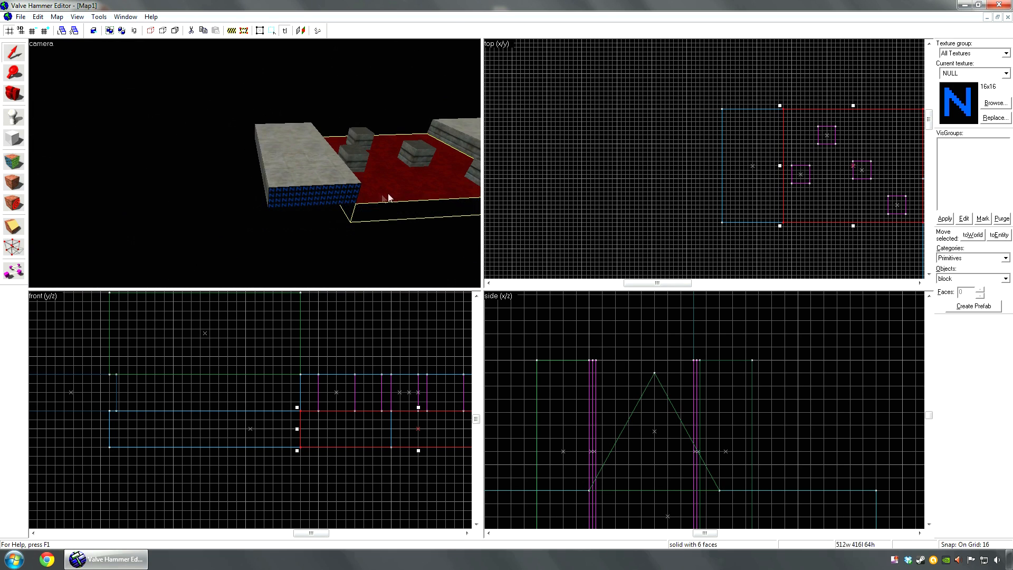
{"action": "left_click_drag", "start_coordinate": [842, 165], "coordinate": [658, 159]}
{"action": "left_click", "coordinate": [307, 158]}
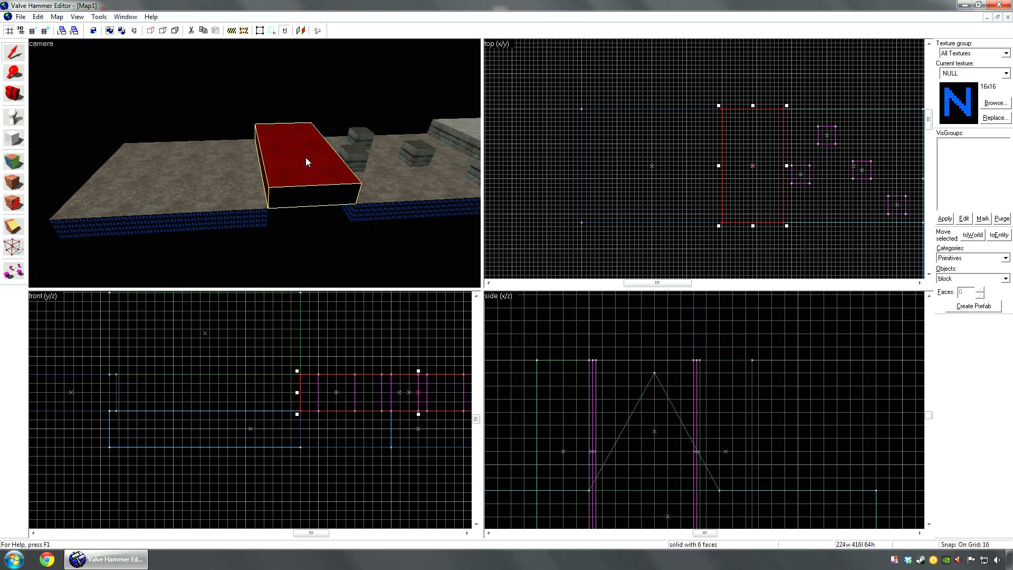
{"action": "left_click_drag", "start_coordinate": [735, 164], "coordinate": [549, 149]}
{"action": "key", "text": "Escape"}
Examine the copied floor slab and the two platforms around it from several angles
{"action": "key", "text": "z"}
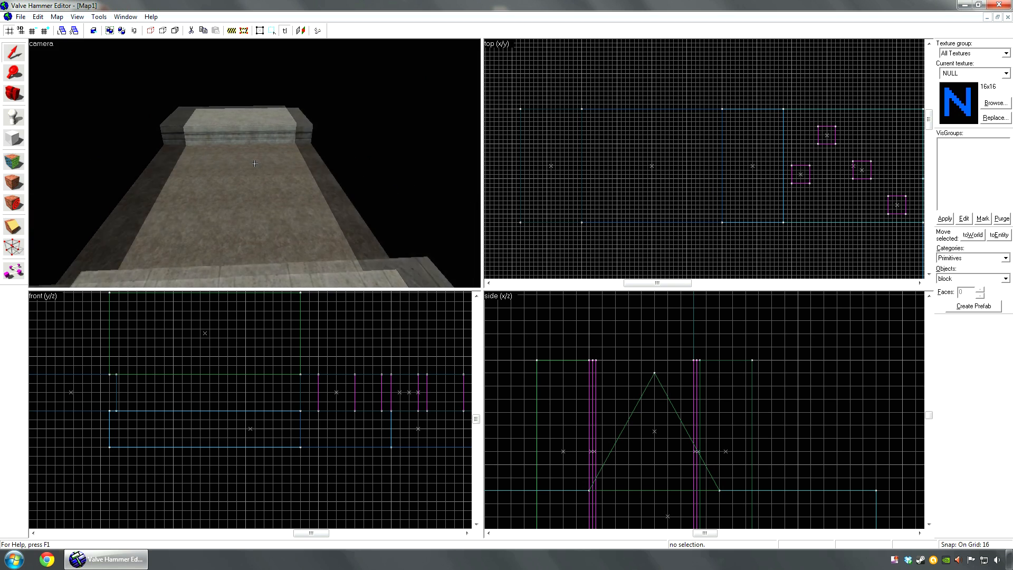
{"action": "key", "text": "w"}
{"action": "key", "text": "d"}
{"action": "key", "text": "d"}
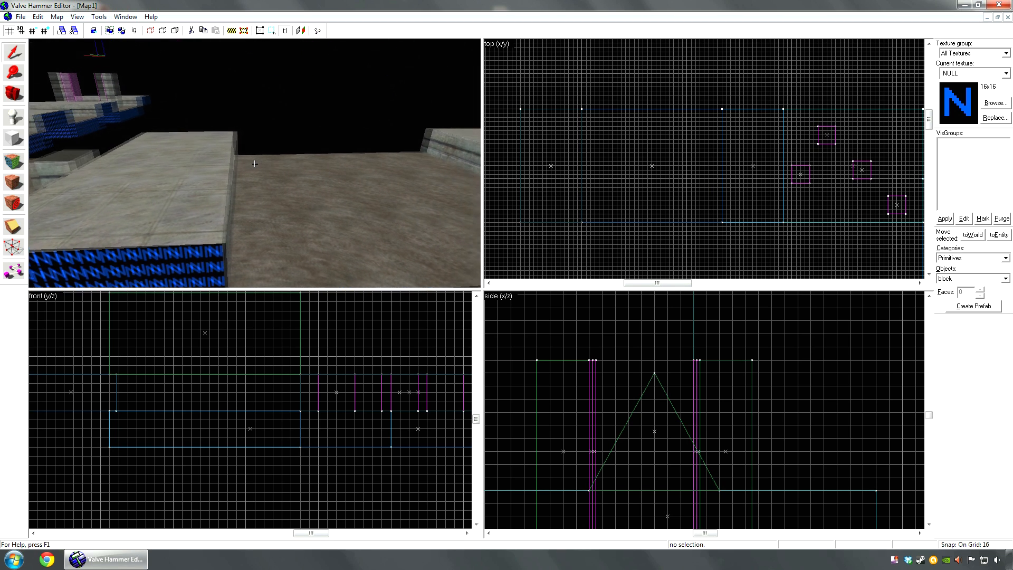
{"action": "key", "text": "w"}
{"action": "key", "text": "w"}
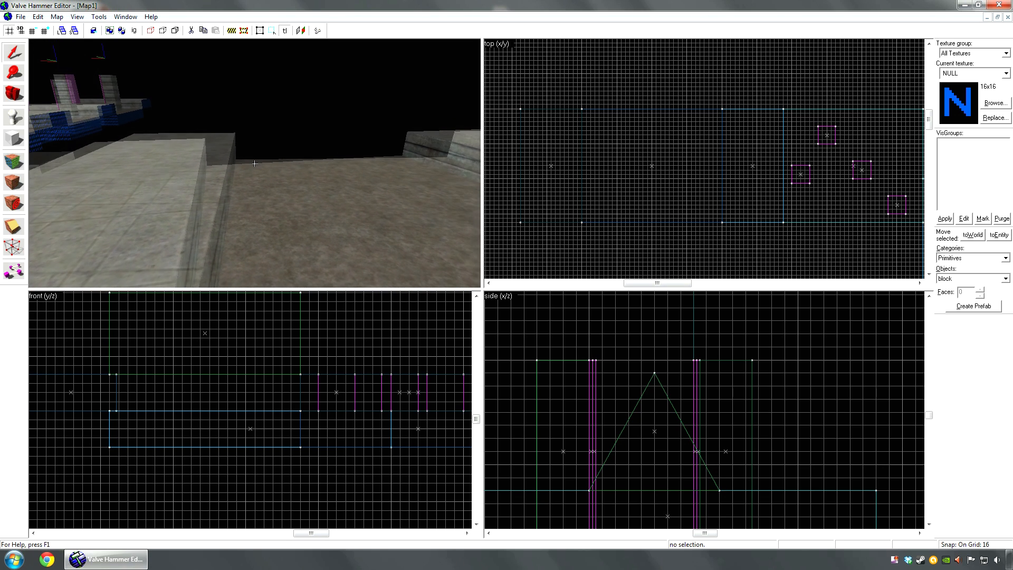
{"action": "key", "text": "s"}
{"action": "key", "text": "a"}
{"action": "key", "text": "w"}
{"action": "key", "text": "a"}
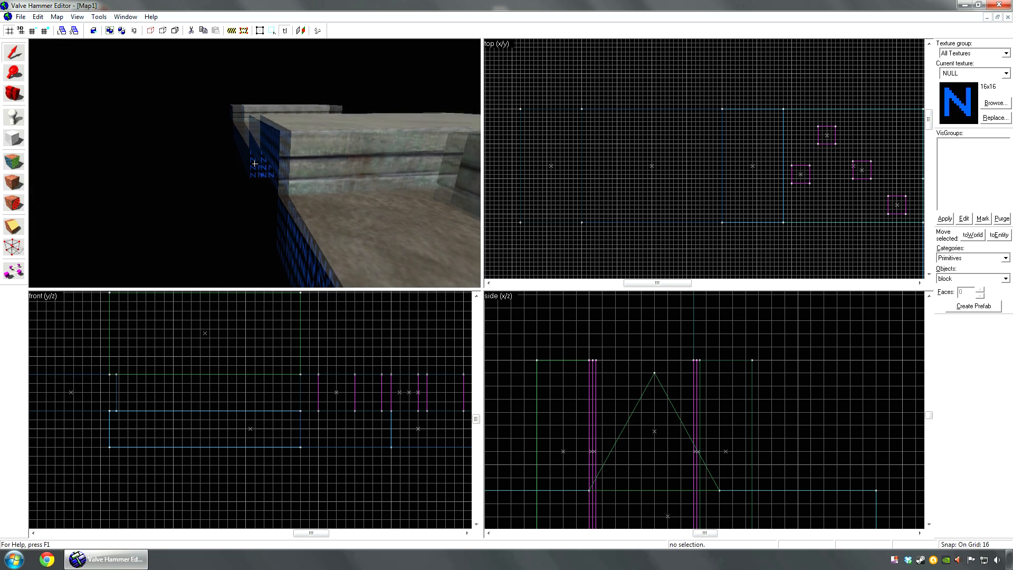
{"action": "key", "text": "w"}
{"action": "key", "text": "d"}
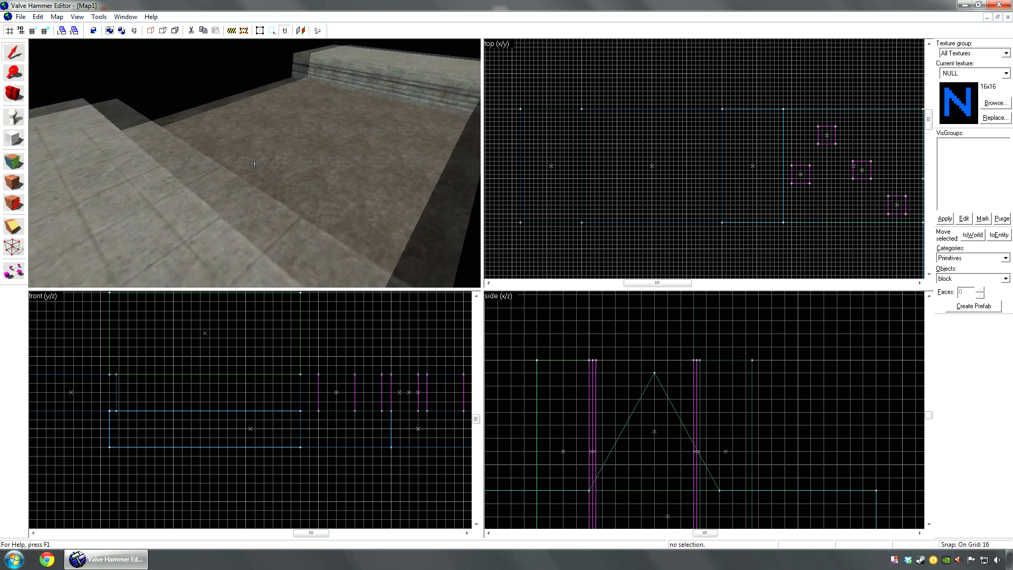
Move the copied floor slab out from between the two platforms and back into its original position
{"action": "left_click", "coordinate": [255, 163]}
{"action": "left_click_drag", "start_coordinate": [641, 199], "coordinate": [711, 100]}
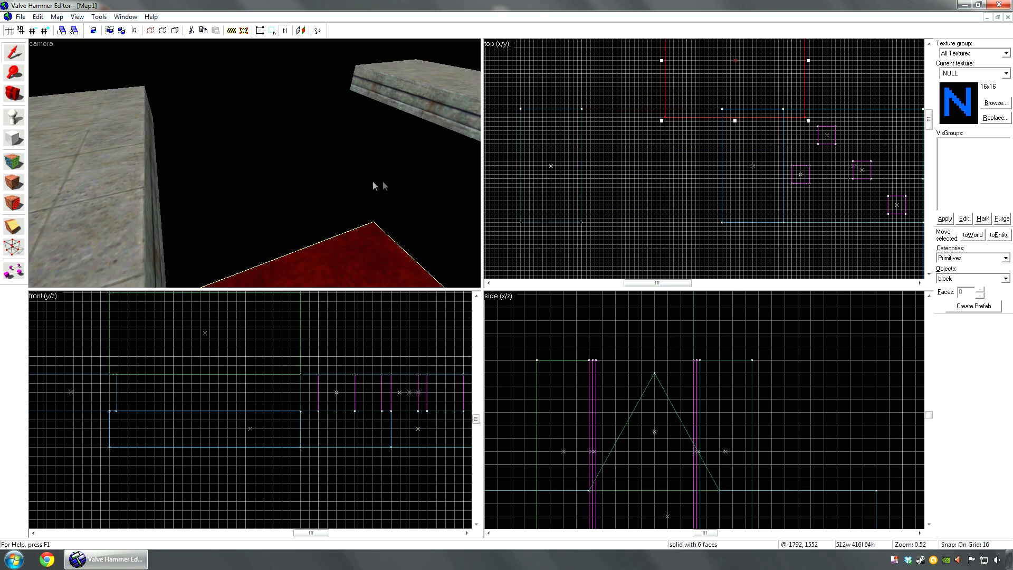
{"action": "left_click_drag", "start_coordinate": [373, 186], "coordinate": [299, 148]}
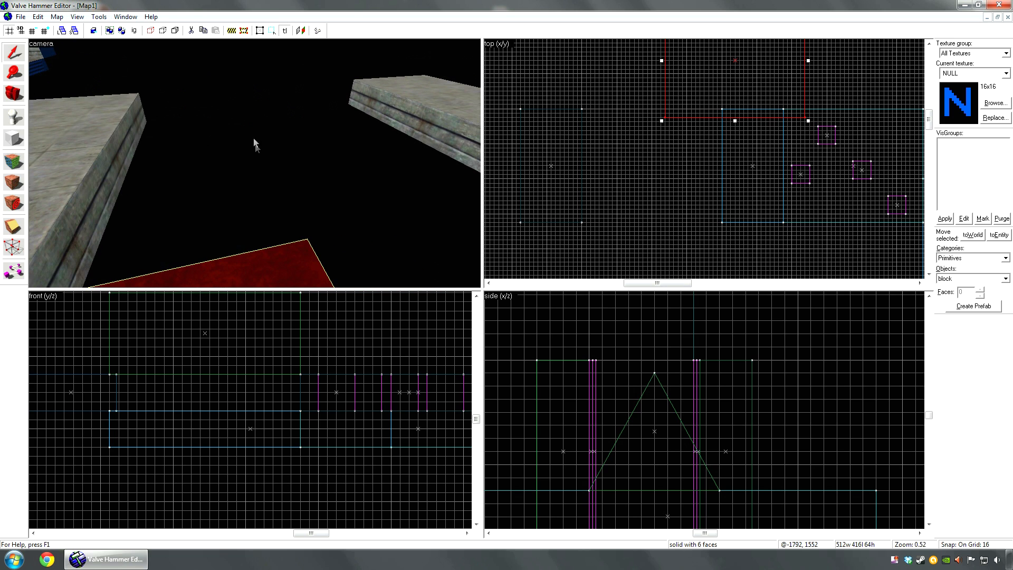
{"action": "mouse_move", "coordinate": [735, 110]}
{"action": "left_mouse_down"}
{"action": "mouse_move", "coordinate": [668, 159]}
{"action": "mouse_move", "coordinate": [669, 177]}
{"action": "left_mouse_up"}
{"action": "key", "text": "z"}
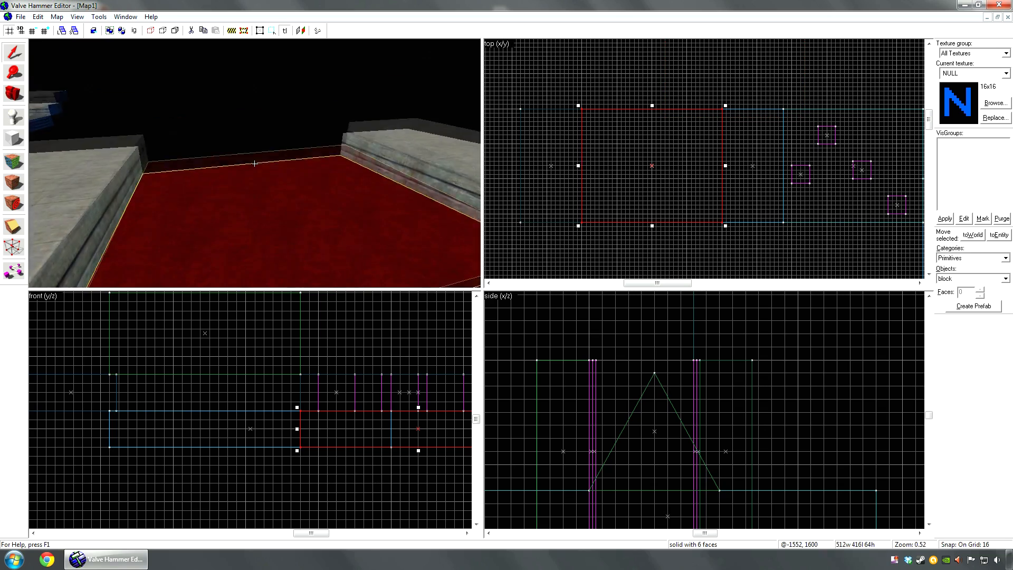
{"action": "key", "text": "Escape"}
Copy the floor slab directly upward between the platforms and lower the copy's top to make it 48 units high
{"action": "key", "text": "w"}
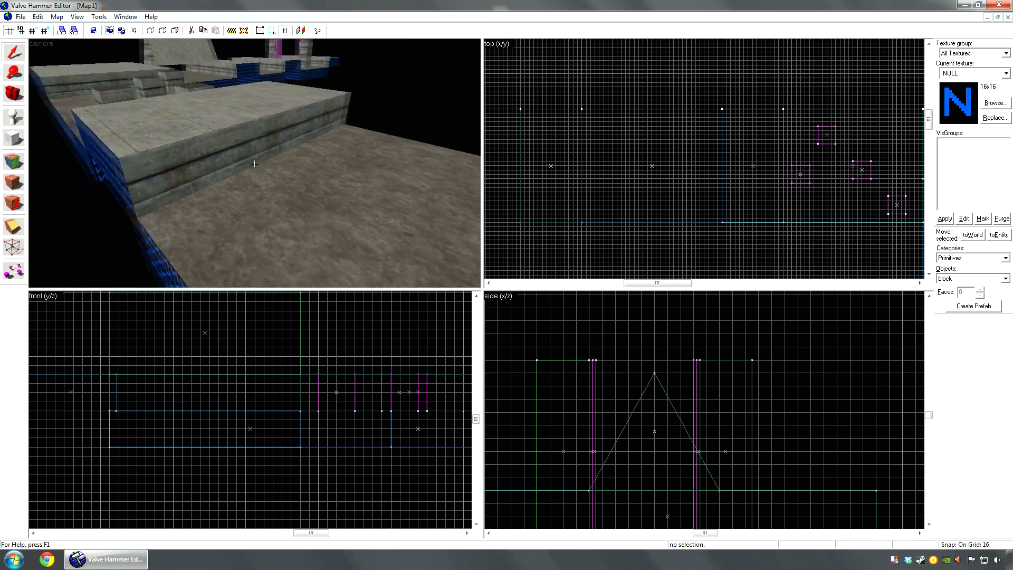
{"action": "key", "text": "s"}
{"action": "key", "text": "w"}
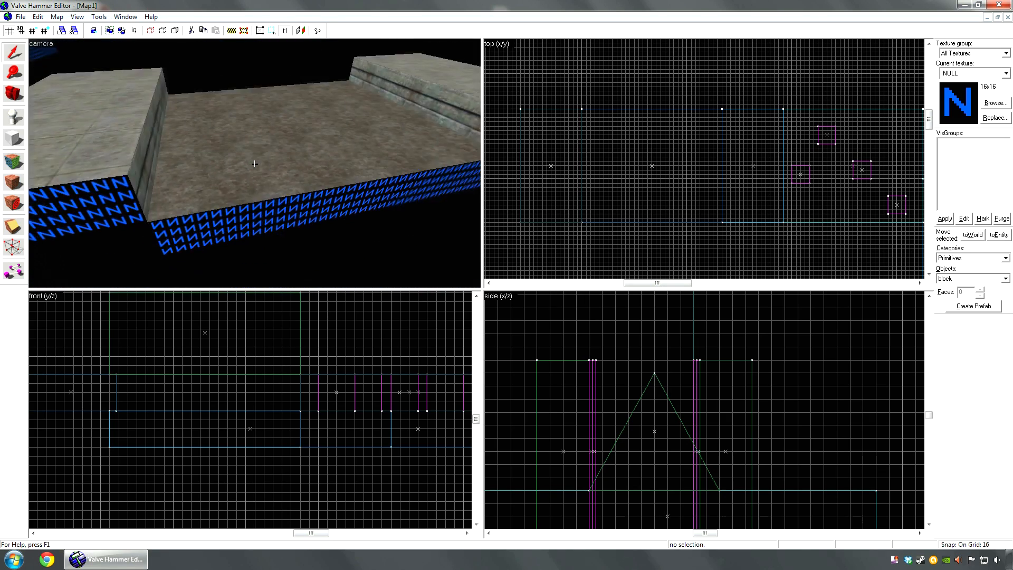
{"action": "key", "text": "z"}
{"action": "left_click", "coordinate": [306, 184]}
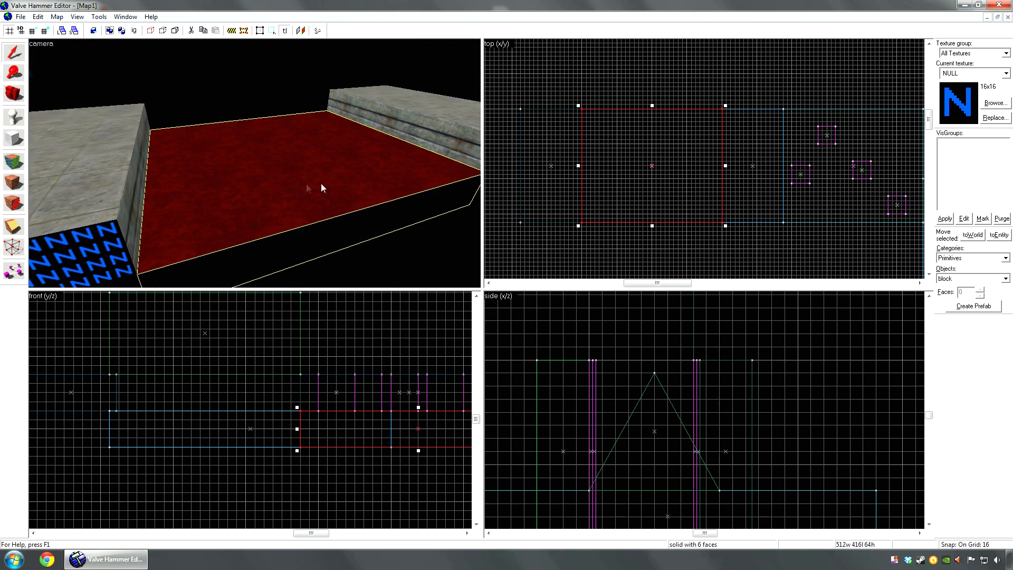
{"action": "left_click_drag", "start_coordinate": [359, 428], "coordinate": [351, 401]}
{"action": "scroll", "coordinate": [351, 401], "scroll_direction": "up", "scroll_amount": 1}
{"action": "scroll", "coordinate": [367, 389], "scroll_direction": "up", "scroll_amount": 1}
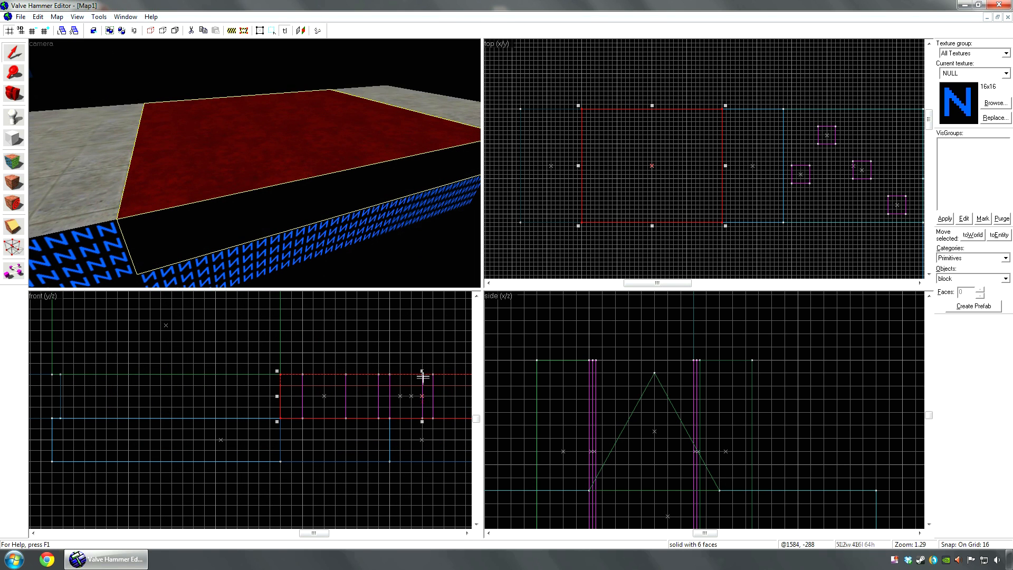
{"action": "left_click_drag", "start_coordinate": [423, 377], "coordinate": [423, 384]}
{"action": "key", "text": "z"}
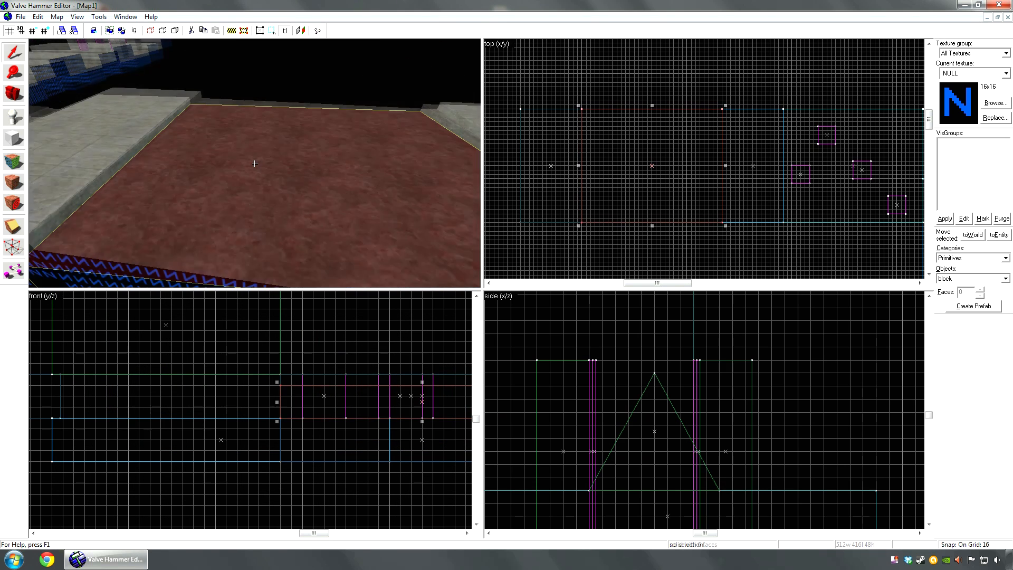
Filter the textures for "water" and apply WATER4B to the 48-unit-high block between the platforms
{"action": "key", "text": "z"}
{"action": "left_click", "coordinate": [256, 168]}
{"action": "left_click", "coordinate": [1003, 103]}
{"action": "type", "text": "water"}
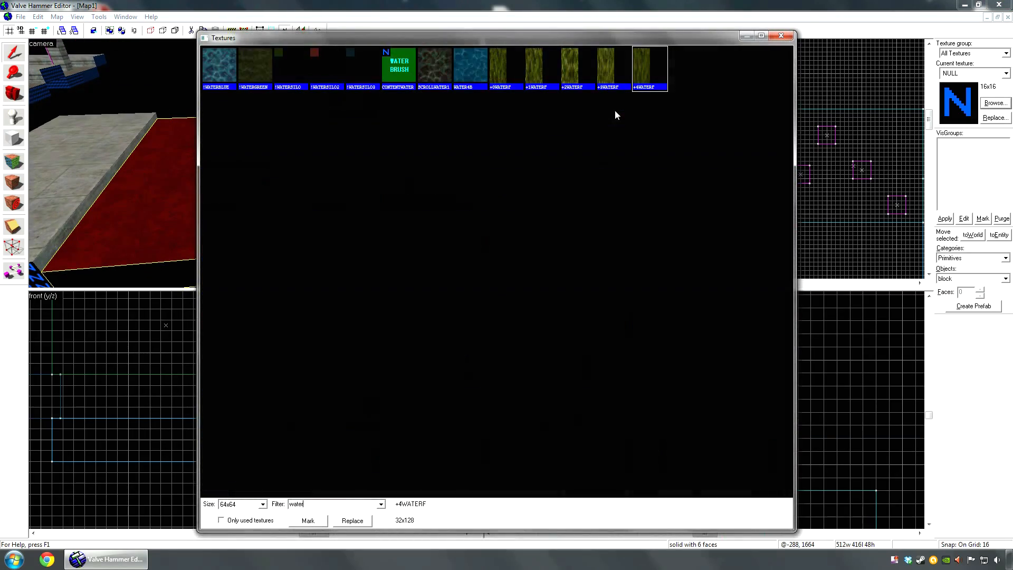
{"action": "double_click", "coordinate": [476, 66]}
{"action": "left_click", "coordinate": [15, 182]}
{"action": "key", "text": "Escape"}
{"action": "key", "text": "z"}
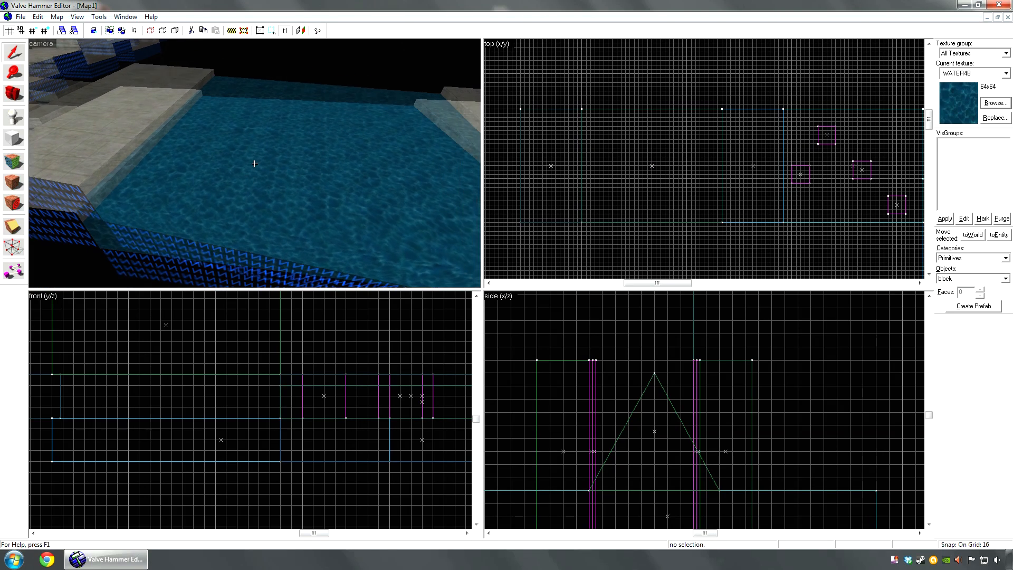
Set the texture scale to 4 on both axes for all faces of the water block between the platforms
{"action": "left_click", "coordinate": [254, 164]}
{"action": "key", "text": "shift+a"}
{"action": "key", "text": "z"}
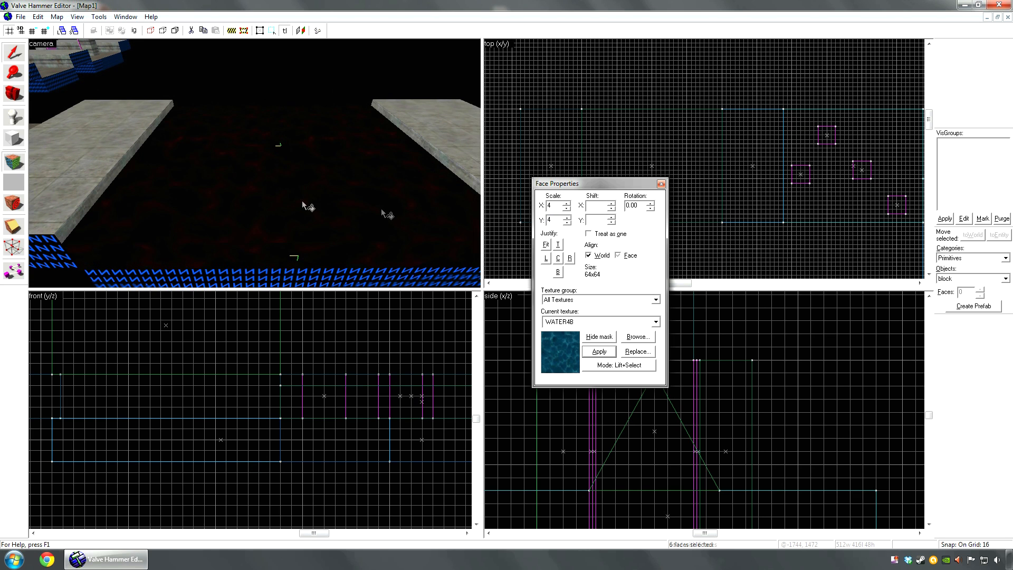
{"action": "key", "text": "shift+s"}
{"action": "key", "text": "z"}
{"action": "key", "text": "w"}
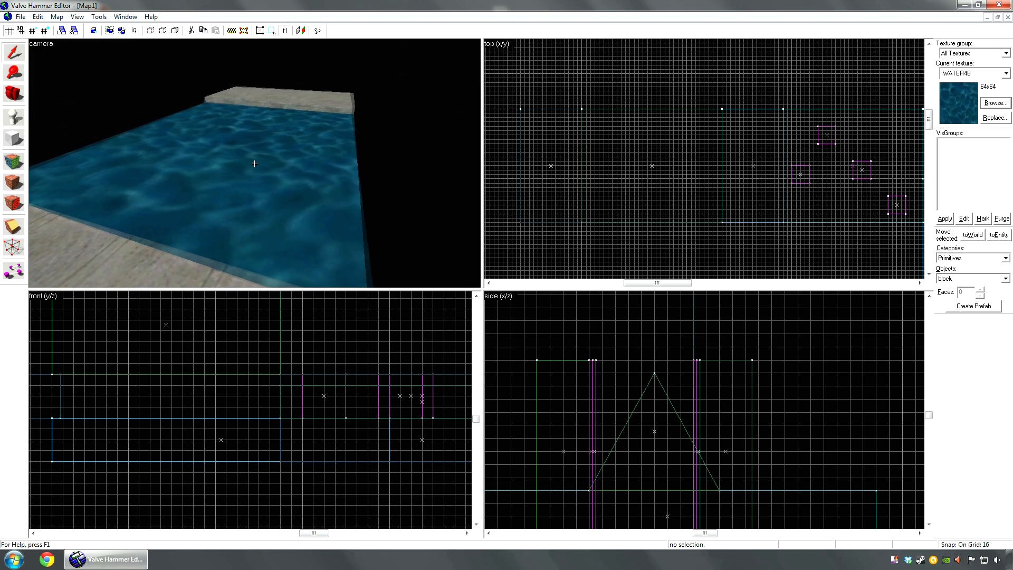
{"action": "key", "text": "w"}
{"action": "key", "text": "s"}
{"action": "key", "text": "z"}
Tie the water block to an entity of class func_water and examine its Contents and Wave Height attributes
{"action": "left_click", "coordinate": [258, 151]}
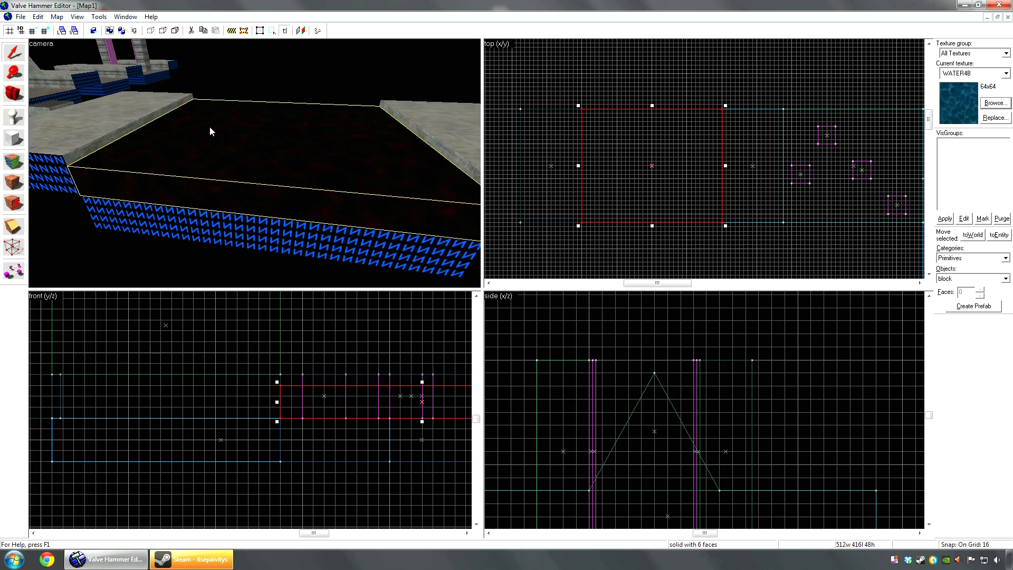
{"action": "key", "text": "alt+Return"}
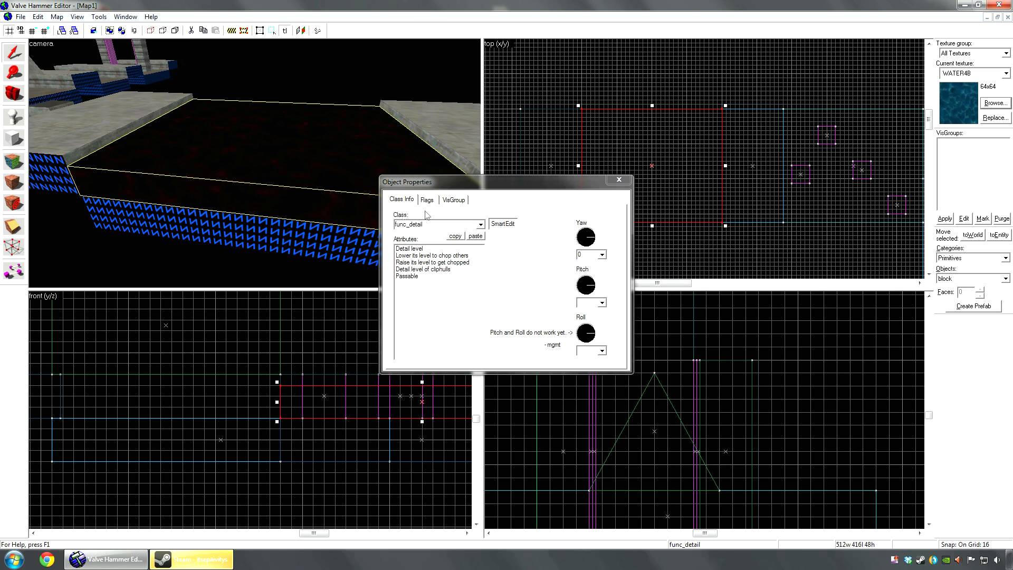
{"action": "left_click_drag", "start_coordinate": [439, 225], "coordinate": [393, 222]}
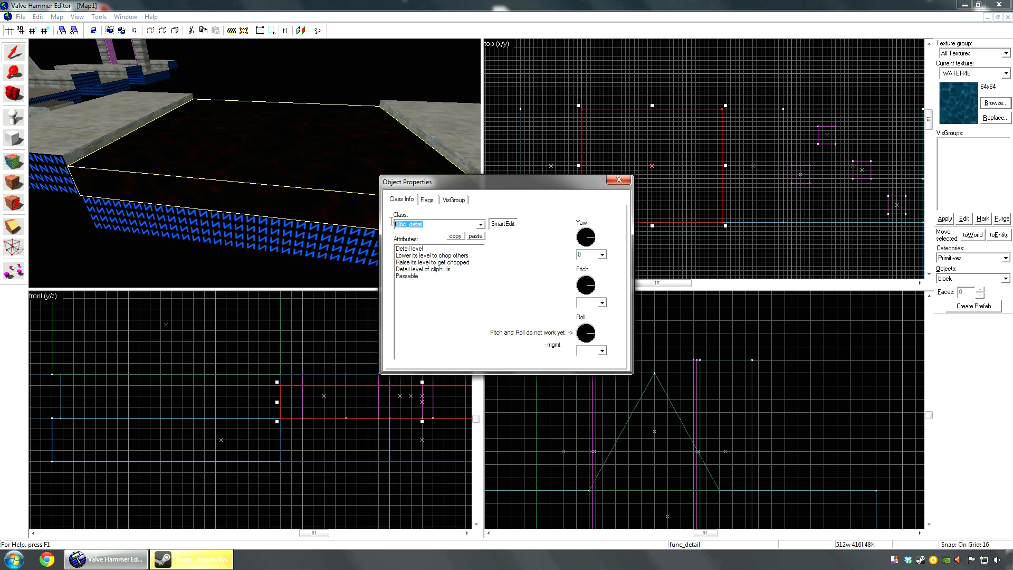
{"action": "type", "text": "func_"}
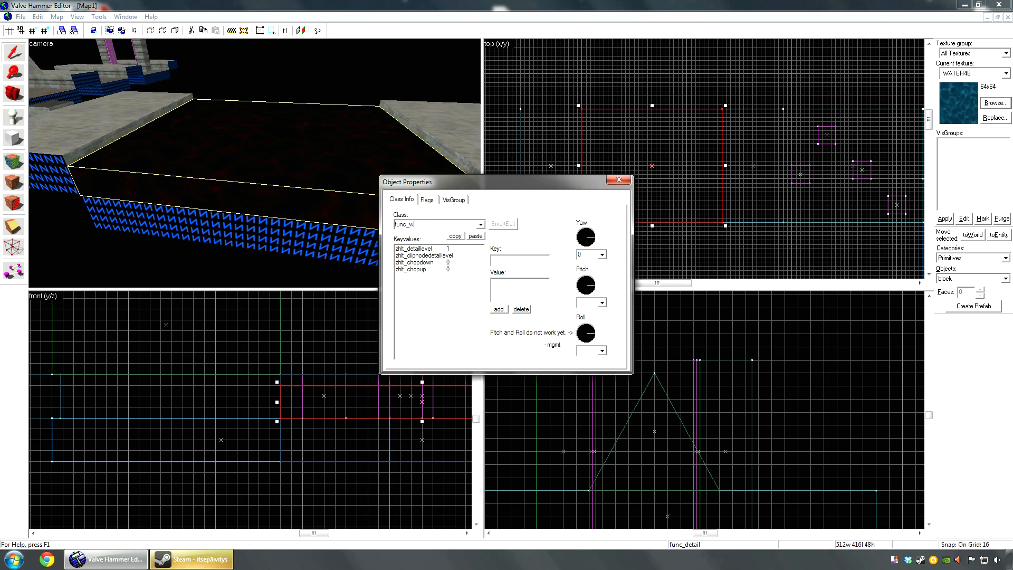
{"action": "type", "text": "water"}
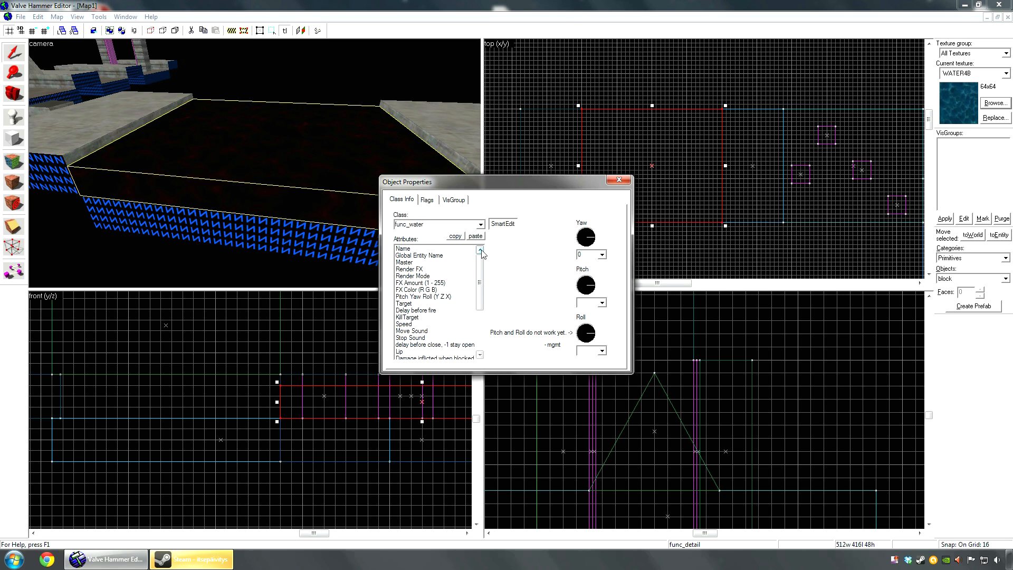
{"action": "left_click_drag", "start_coordinate": [482, 265], "coordinate": [481, 323]}
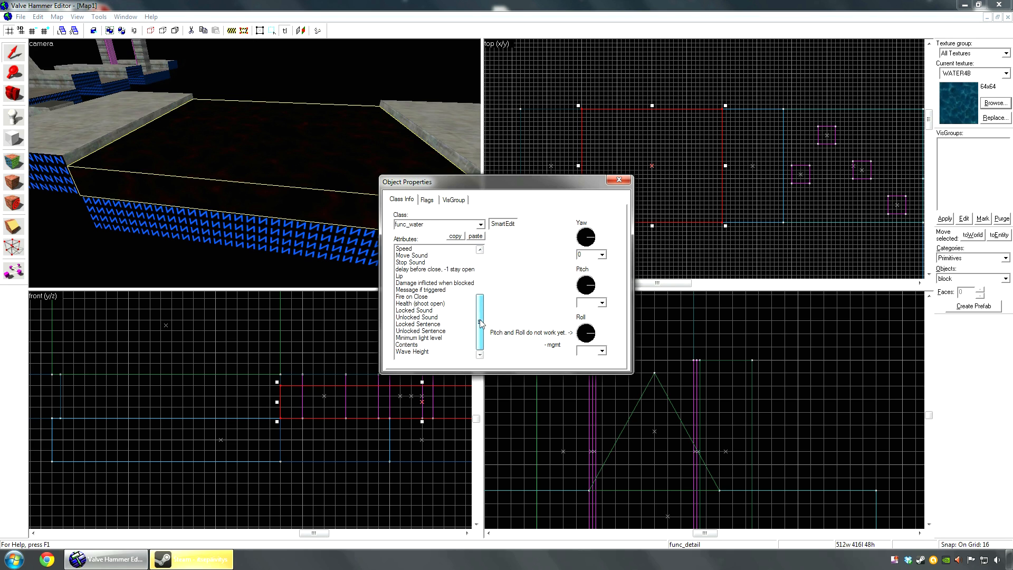
{"action": "left_click", "coordinate": [417, 351]}
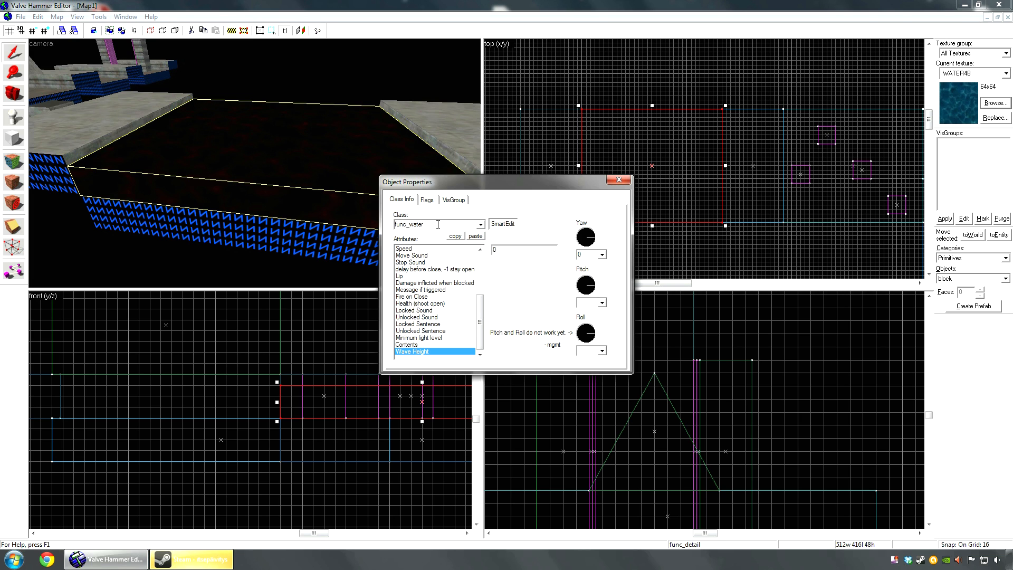
{"action": "left_click", "coordinate": [420, 344]}
{"action": "left_click", "coordinate": [423, 352]}
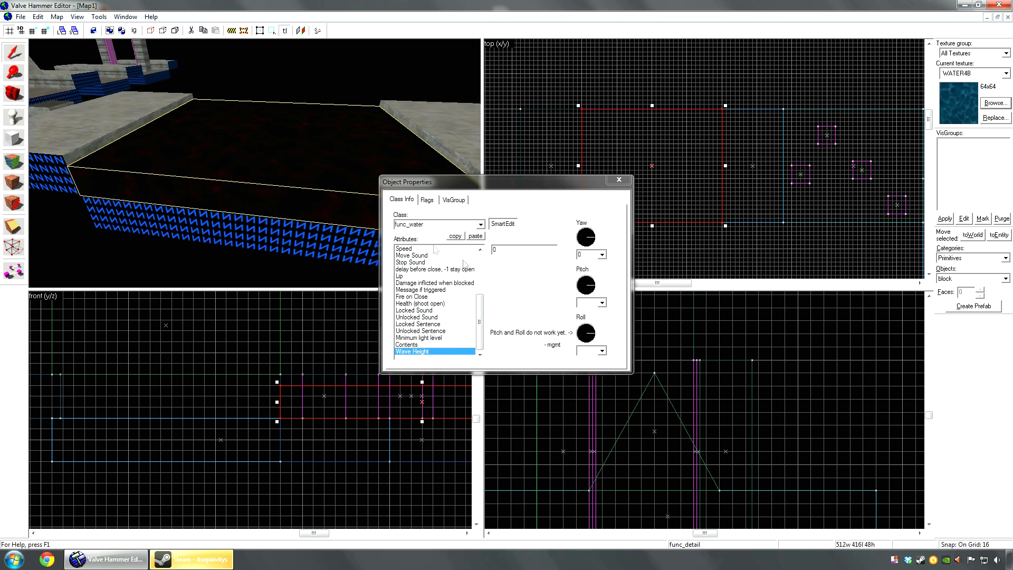
Change the water block's entity class to func_illusionary and set its Contents to water
{"action": "left_click_drag", "start_coordinate": [430, 228], "coordinate": [403, 225]}
{"action": "type", "text": "nc"}
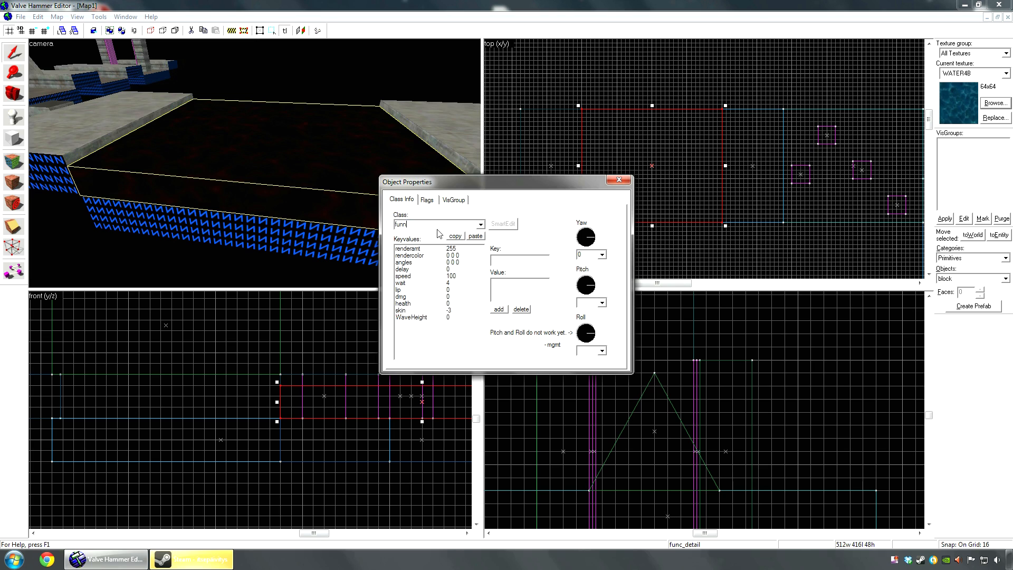
{"action": "type", "text": "_illusio"}
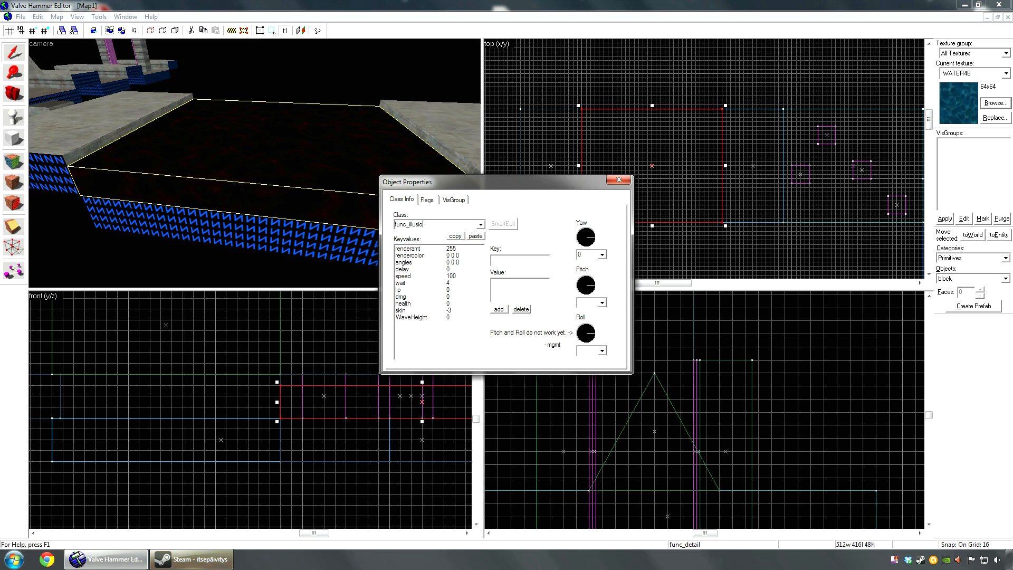
{"action": "type", "text": "nary"}
{"action": "left_click", "coordinate": [417, 324]}
{"action": "left_click", "coordinate": [553, 249]}
{"action": "left_click", "coordinate": [515, 270]}
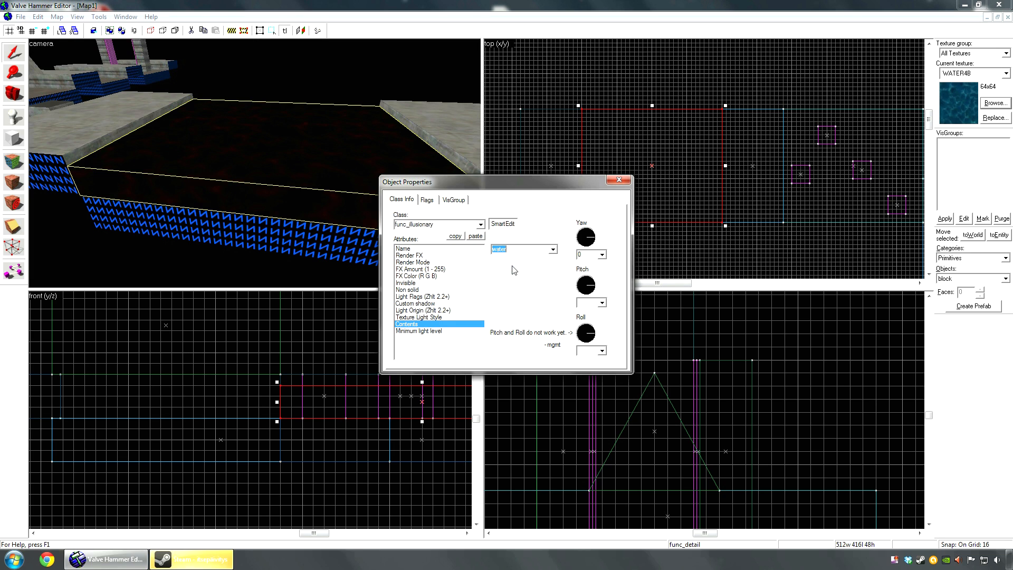
Choose a Render Mode for the func_illusionary water and set its FX Amount to 80
{"action": "left_click", "coordinate": [432, 276]}
{"action": "left_click", "coordinate": [427, 270]}
{"action": "left_click", "coordinate": [428, 262]}
{"action": "left_click", "coordinate": [553, 250]}
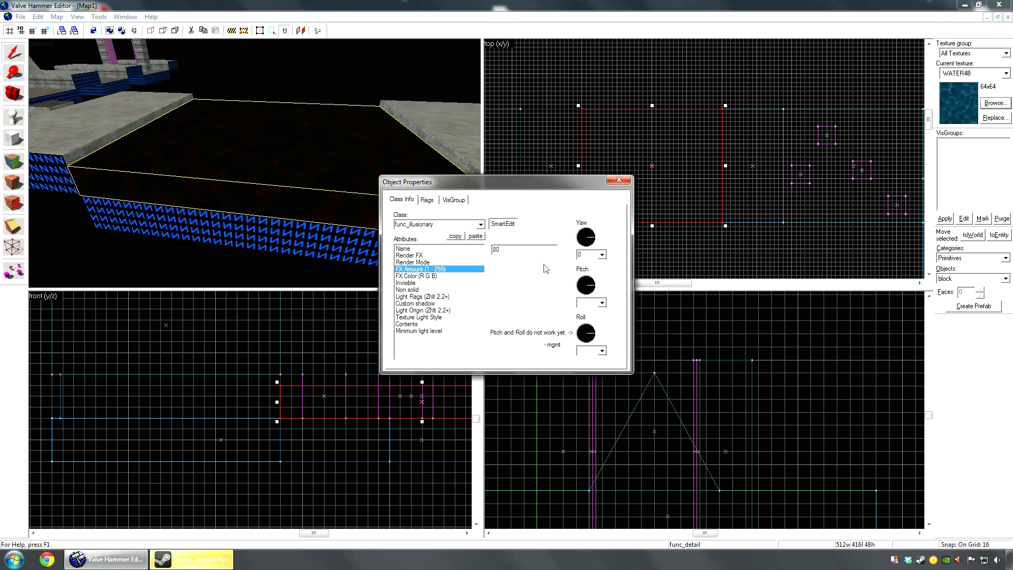
{"action": "left_click", "coordinate": [419, 264]}
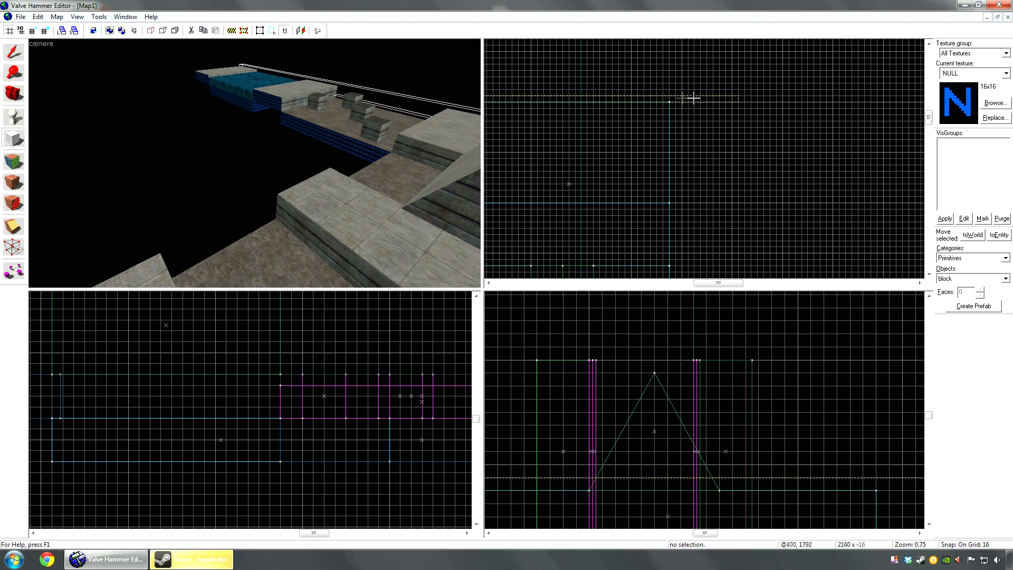
Create a NULL-textured wall 1984 units long, 16 thick and 352 high along the outer edge of the water and sinking-block section
{"action": "left_click_drag", "start_coordinate": [692, 97], "coordinate": [670, 99]}
{"action": "scroll", "coordinate": [765, 430], "scroll_direction": "down", "scroll_amount": 2}
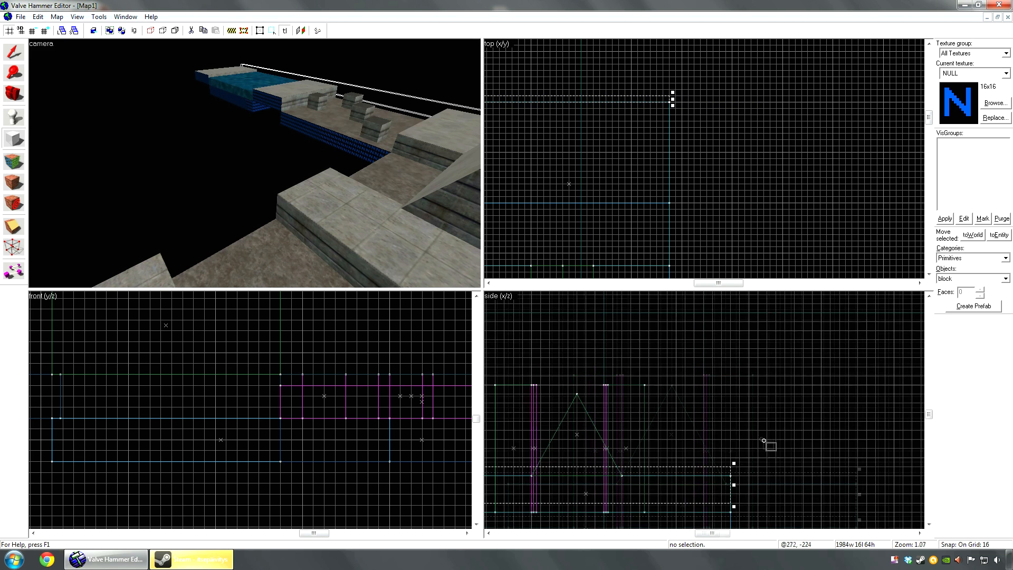
{"action": "key", "text": "Down"}
{"action": "key", "text": "Return"}
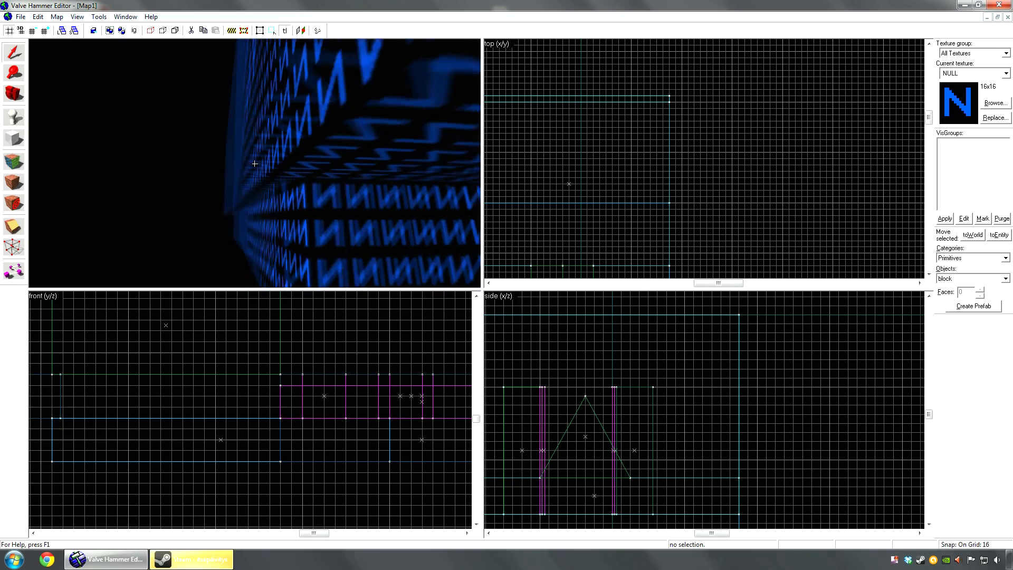
Copy the NULL wall to the opposite side of the water and sinking-block section and align it with the floor edge and the first wall
{"action": "key", "text": "w"}
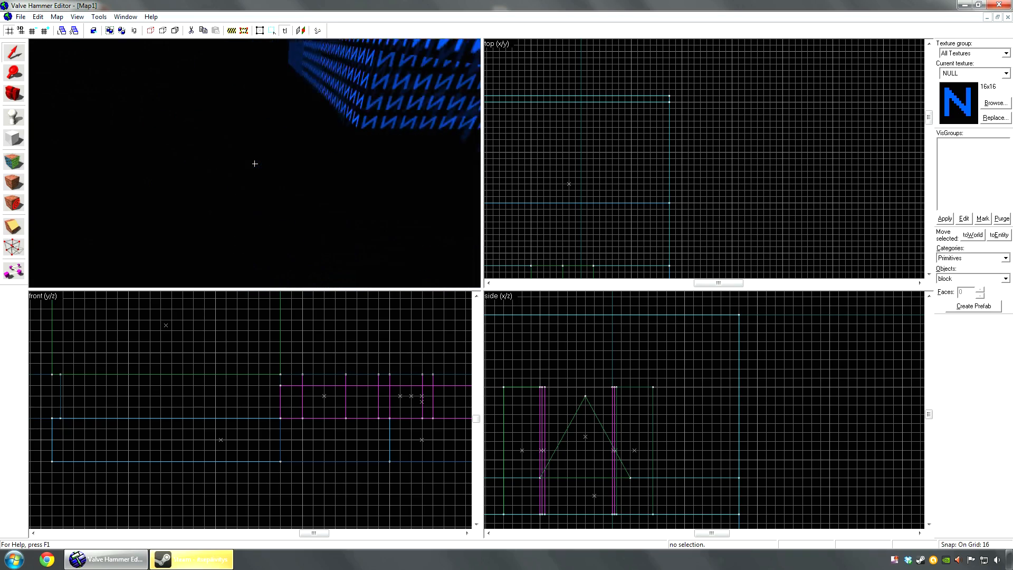
{"action": "left_click", "coordinate": [255, 164]}
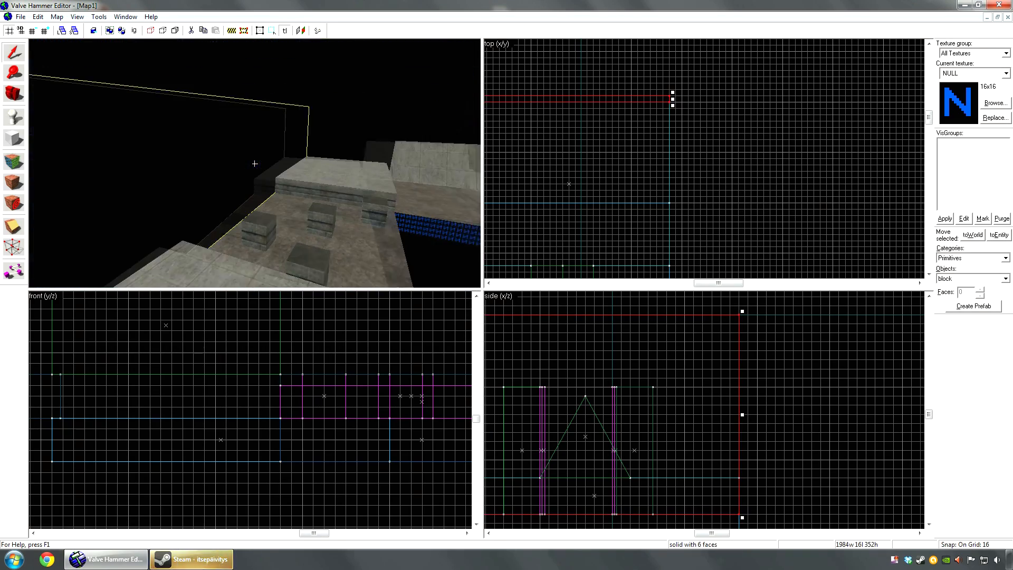
{"action": "key", "text": "z"}
{"action": "scroll", "coordinate": [625, 115], "scroll_direction": "down", "scroll_amount": 4}
{"action": "left_click_drag", "start_coordinate": [614, 106], "coordinate": [629, 191], "text": "shift"}
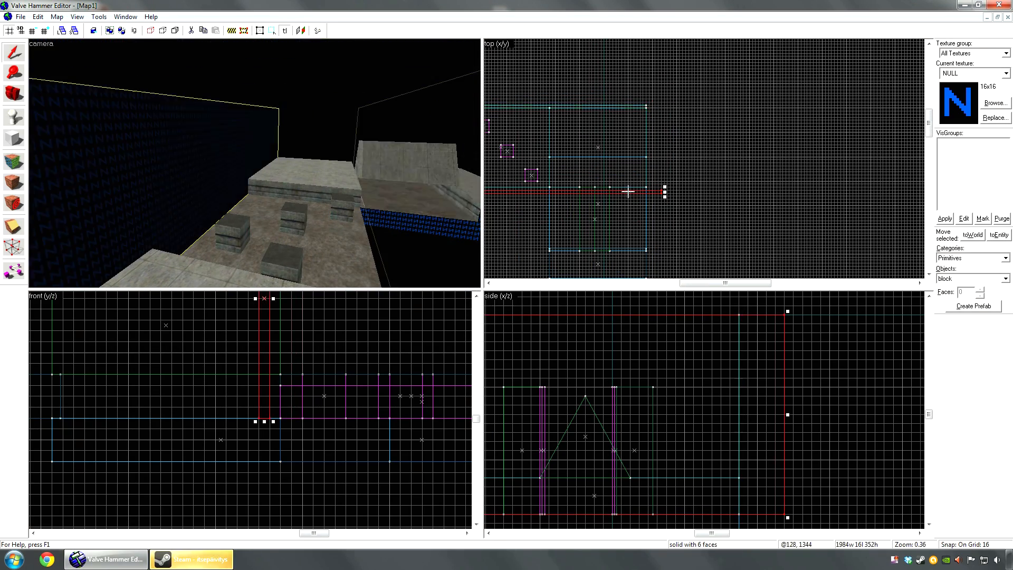
{"action": "key", "text": "Left"}
{"action": "key", "text": "Left"}
{"action": "scroll", "coordinate": [723, 200], "scroll_direction": "up", "scroll_amount": 3}
{"action": "left_click_drag", "start_coordinate": [796, 182], "coordinate": [743, 185]}
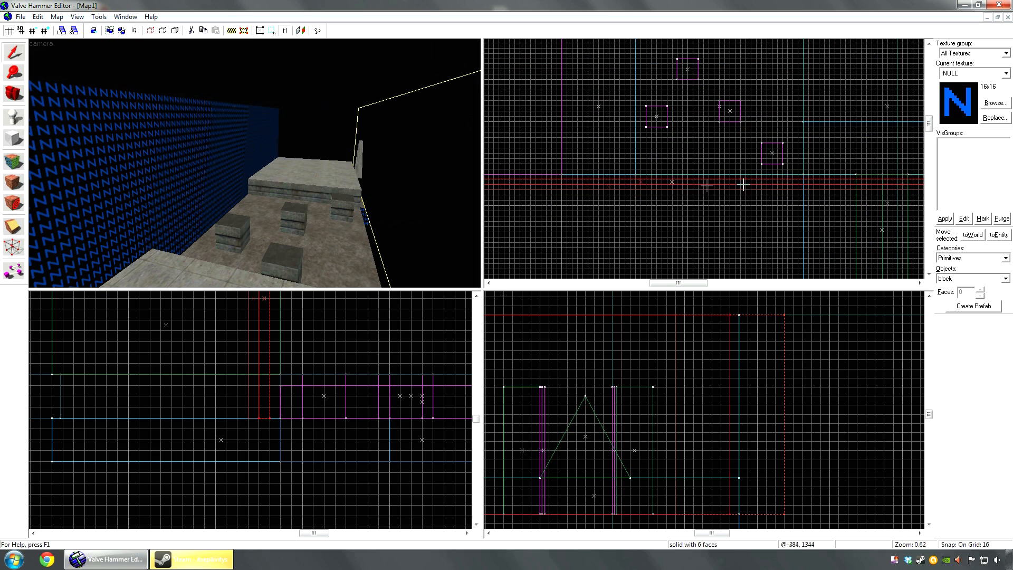
{"action": "mouse_move", "coordinate": [620, 182]}
{"action": "left_mouse_down"}
{"action": "mouse_move", "coordinate": [597, 177]}
{"action": "mouse_move", "coordinate": [598, 188]}
{"action": "left_mouse_up"}
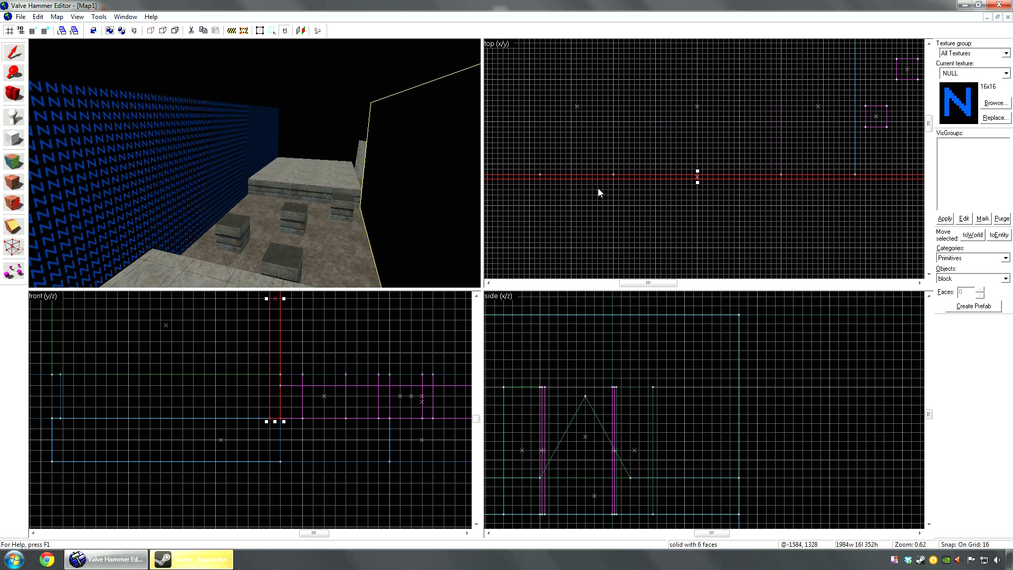
Select both long side walls and copy the pair just outside the water and sinking-block section
{"action": "scroll", "coordinate": [570, 189], "scroll_direction": "down", "scroll_amount": 3}
{"action": "left_click_drag", "start_coordinate": [522, 179], "coordinate": [621, 182]}
{"action": "left_click", "coordinate": [208, 145], "text": "ctrl"}
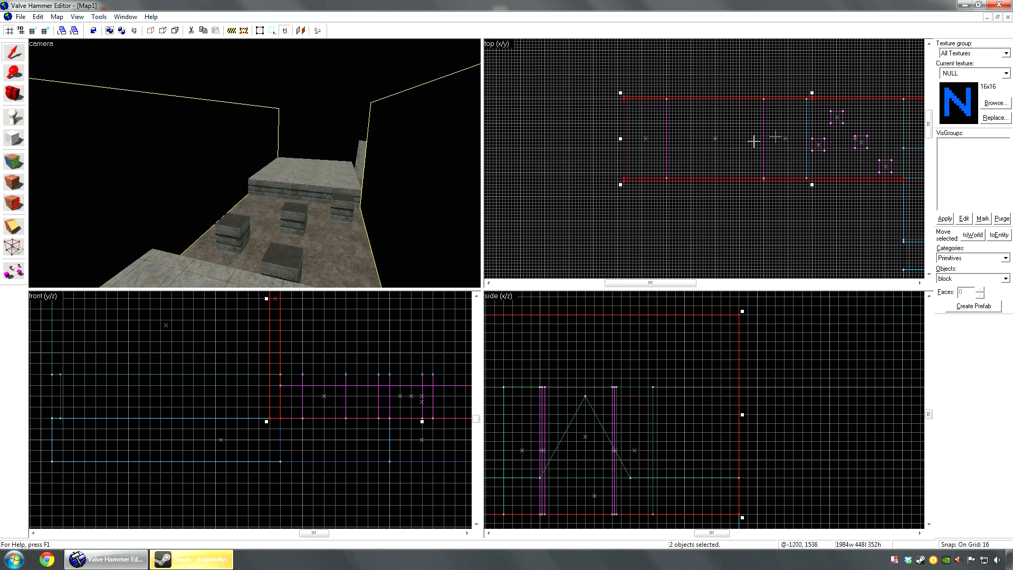
{"action": "scroll", "coordinate": [791, 137], "scroll_direction": "down", "scroll_amount": 4}
{"action": "left_click_drag", "start_coordinate": [806, 148], "coordinate": [807, 160]}
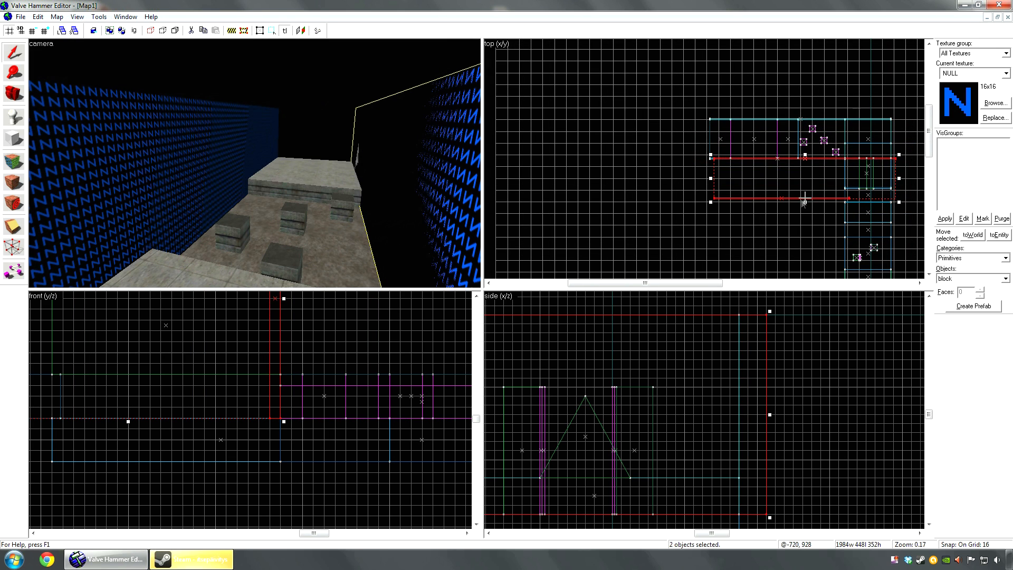
Rotate the copied wall pair a quarter turn about the Z axis and place it along the surf and ladder section from the inner corner
{"action": "key", "text": "ctrl+m"}
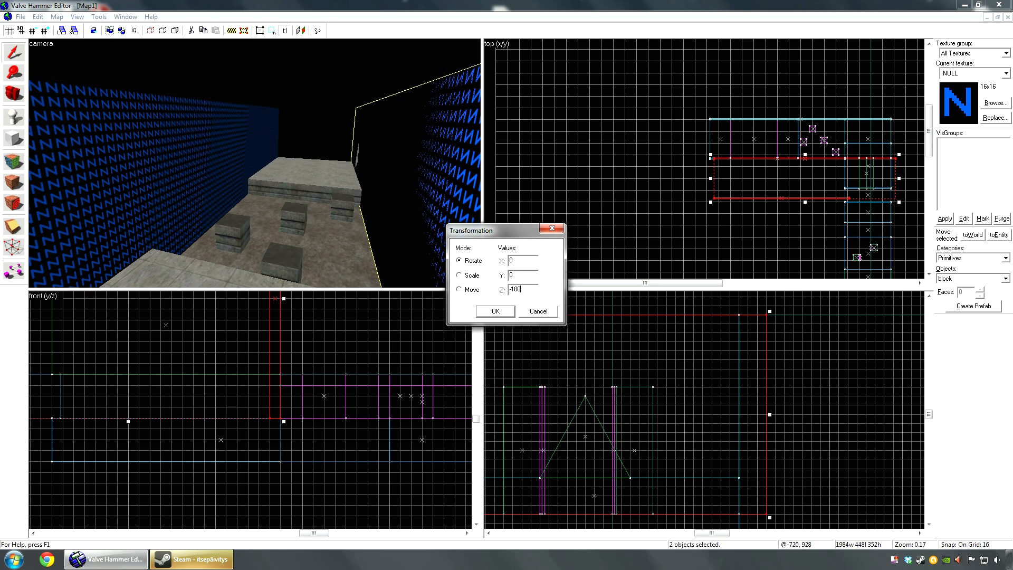
{"action": "key", "text": "Return"}
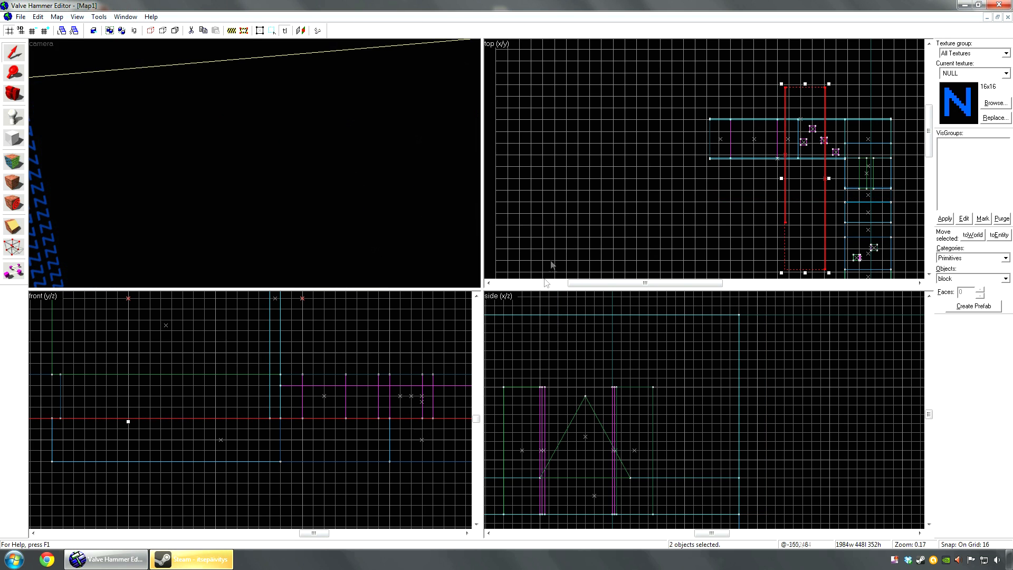
{"action": "scroll", "coordinate": [721, 166], "scroll_direction": "up", "scroll_amount": 3}
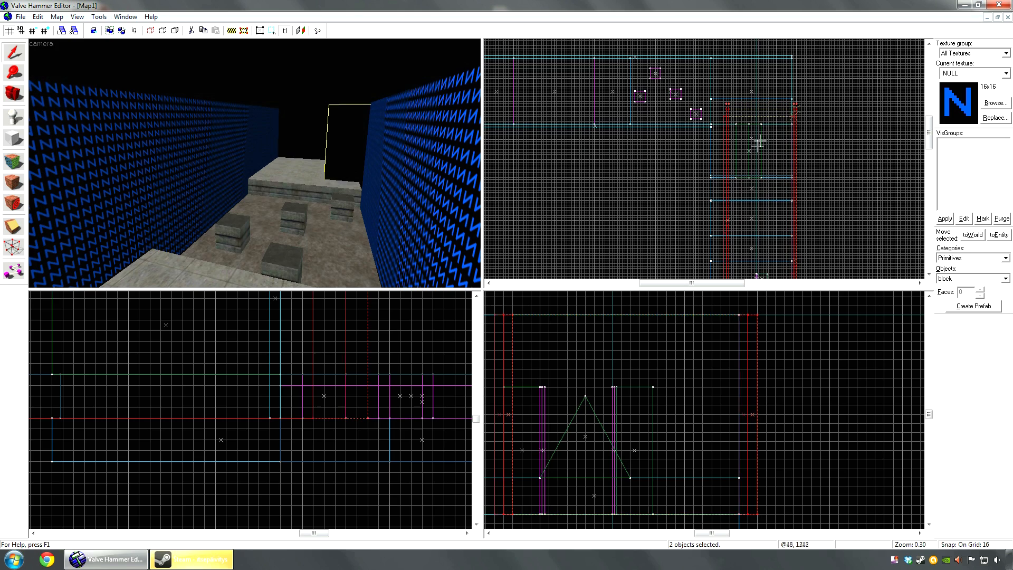
{"action": "left_click", "coordinate": [744, 153]}
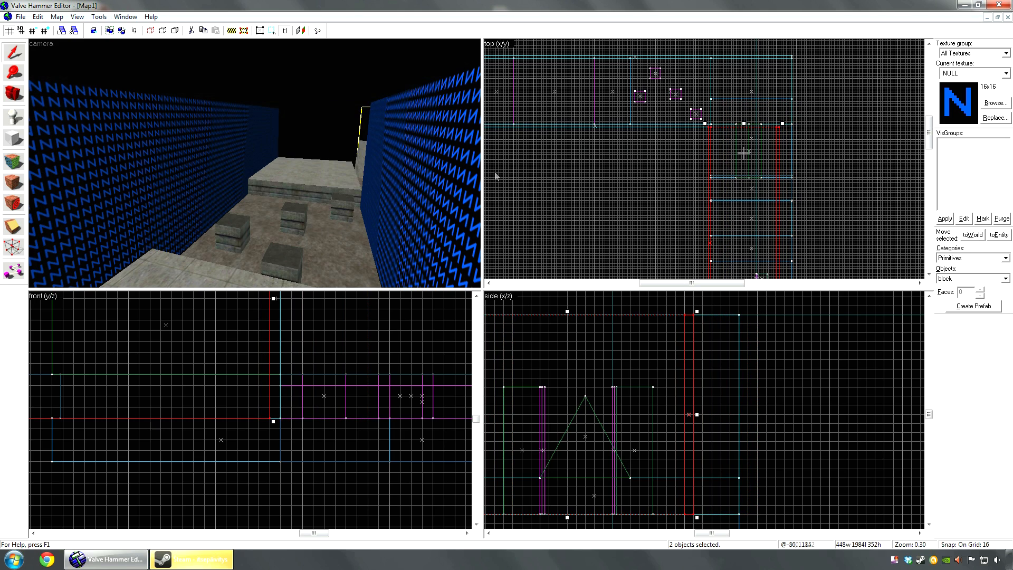
Move the outer wall of the surf and ladder section to the floor's outer edge and fit its length to 1808 units
{"action": "key", "text": "z"}
{"action": "key", "text": "w"}
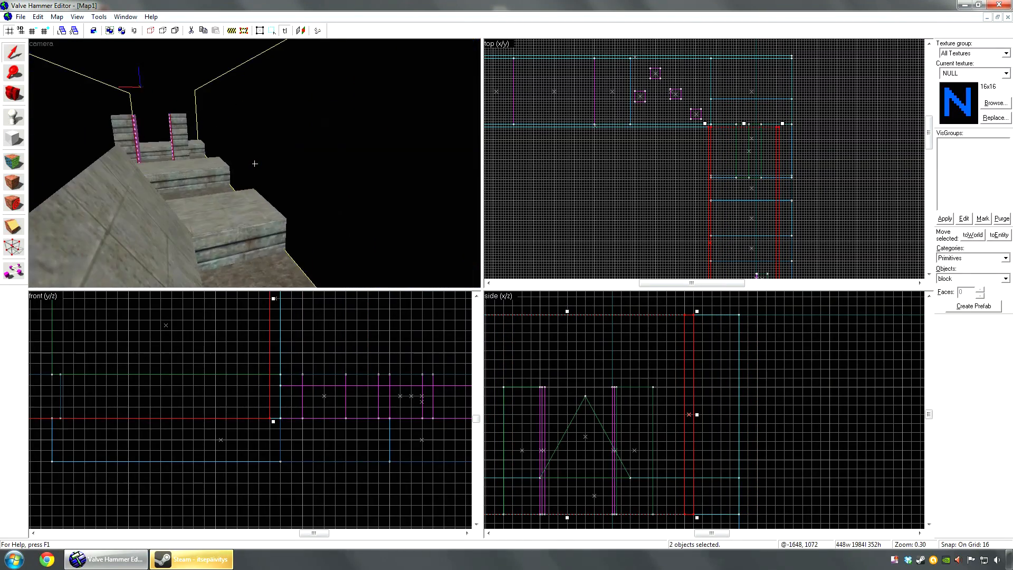
{"action": "key", "text": "z"}
{"action": "left_click", "coordinate": [778, 158]}
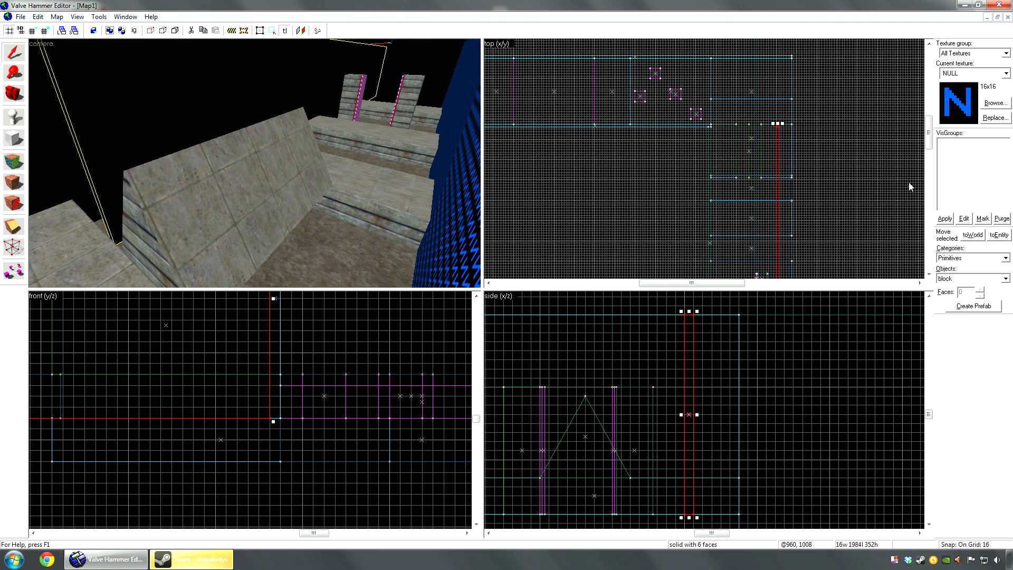
{"action": "scroll", "coordinate": [787, 132], "scroll_direction": "up", "scroll_amount": 3}
{"action": "left_click_drag", "start_coordinate": [762, 126], "coordinate": [786, 122]}
{"action": "key", "text": "Down"}
{"action": "key", "text": "Down"}
{"action": "key", "text": "Down"}
{"action": "key", "text": "Down"}
{"action": "key", "text": "Down"}
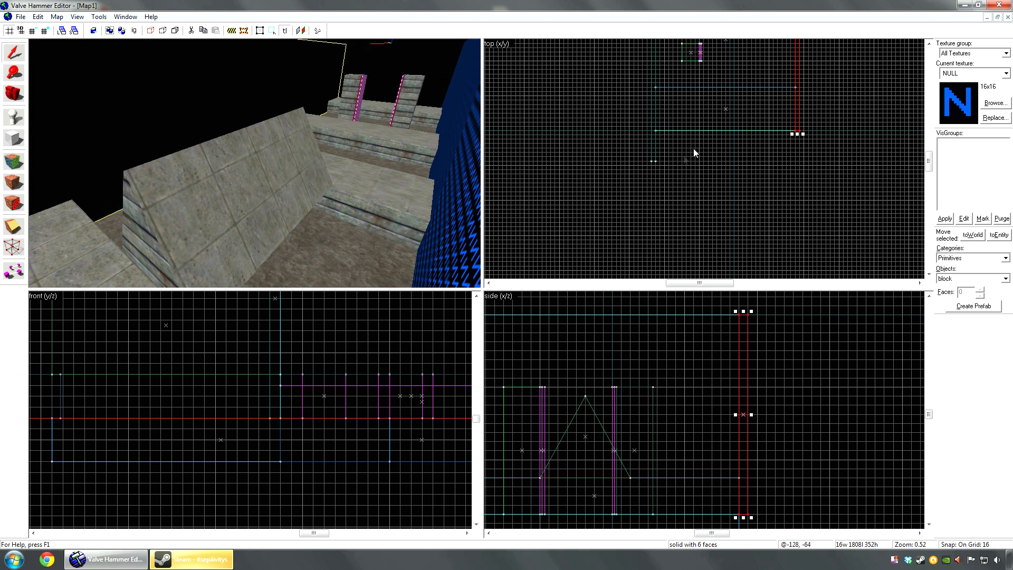
{"action": "key", "text": "z"}
{"action": "key", "text": "z"}
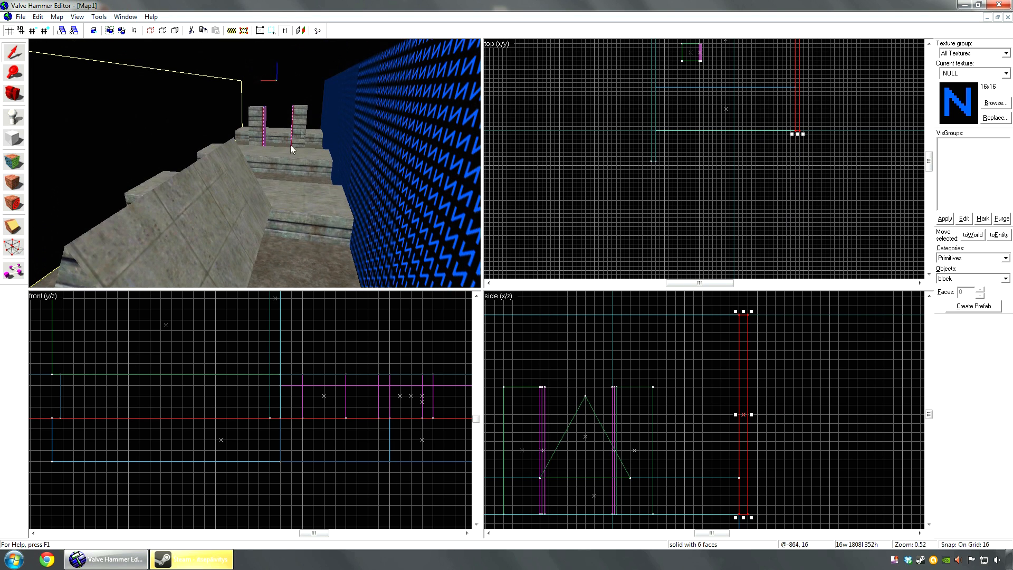
Shorten the inner wall of the surf and ladder section to 1360 units so it ends flush with the last platform
{"action": "left_click", "coordinate": [355, 104]}
{"action": "left_click_drag", "start_coordinate": [654, 165], "coordinate": [666, 138]}
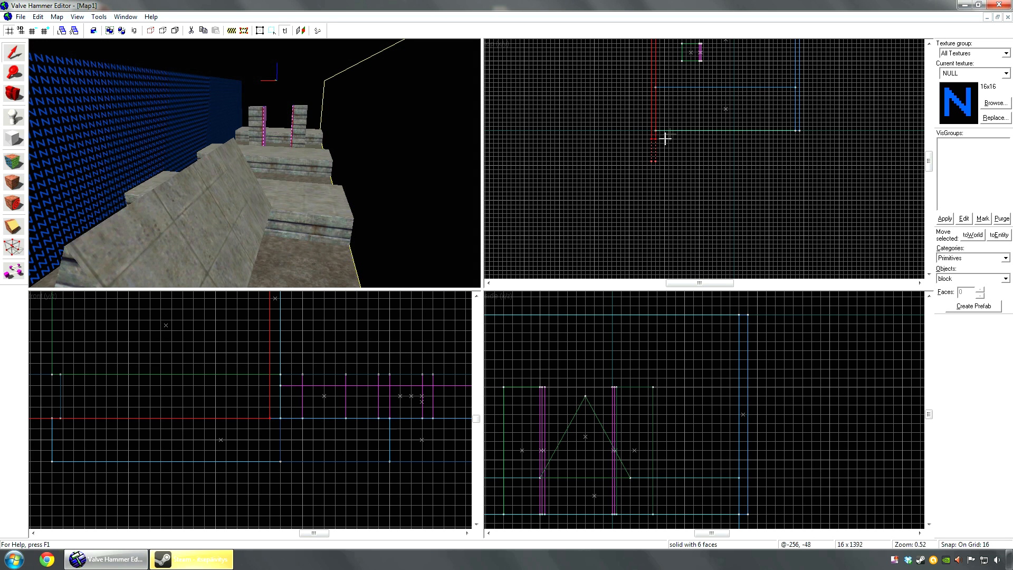
{"action": "key", "text": "z"}
{"action": "key", "text": "s"}
{"action": "key", "text": "z"}
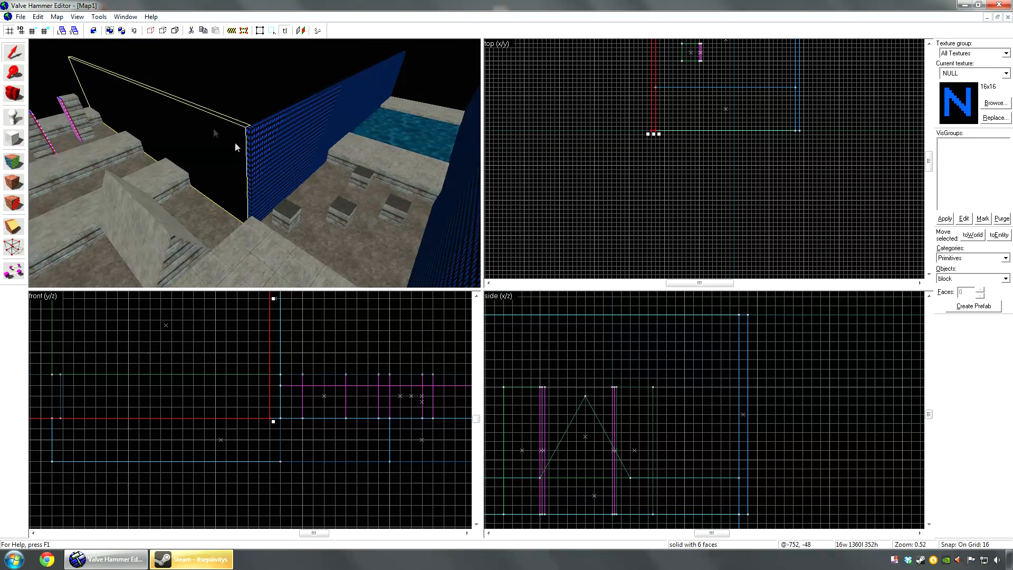
Copy the inner wall of the surf and ladder section beyond the section's end and rotate the copy 90 degrees about the Z axis
{"action": "scroll", "coordinate": [665, 97], "scroll_direction": "down", "scroll_amount": 3}
{"action": "left_click_drag", "start_coordinate": [662, 90], "coordinate": [645, 181]}
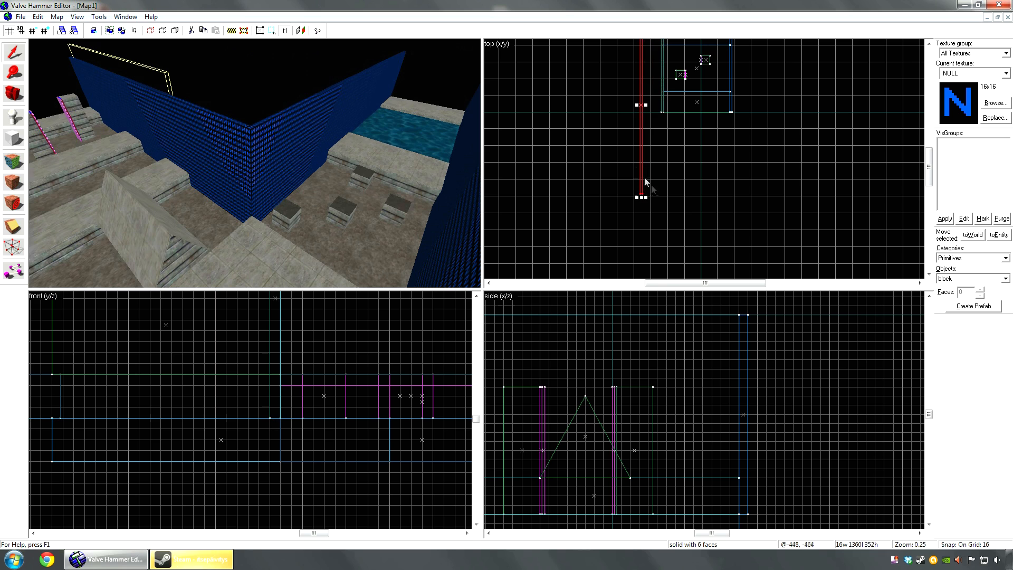
{"action": "key", "text": "ctrl+m"}
{"action": "left_click", "coordinate": [525, 295]}
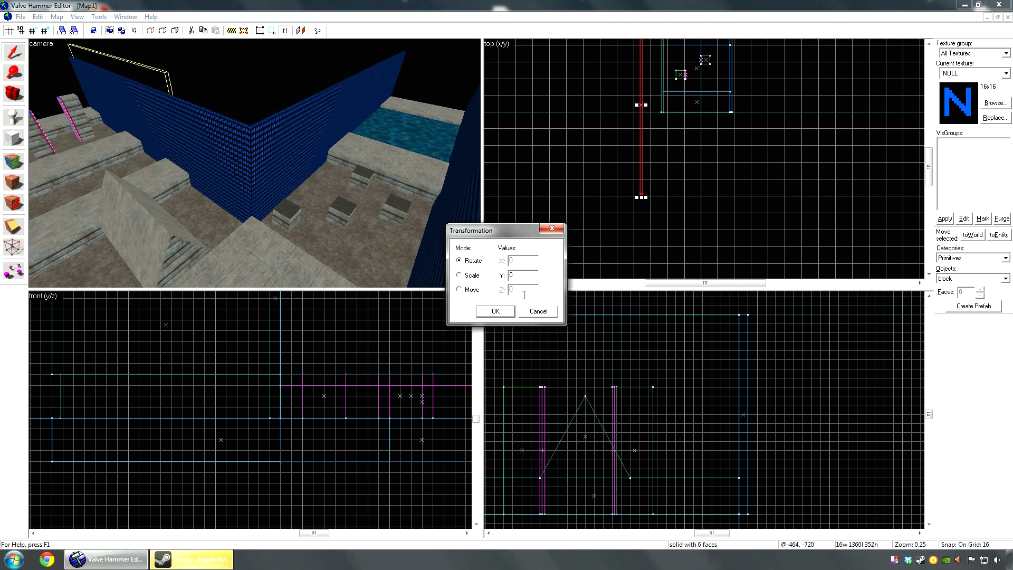
{"action": "type", "text": "90"}
{"action": "key", "text": "Return"}
Place the rotated wall across the end of the surf and ladder section and shorten it to 544 units
{"action": "scroll", "coordinate": [579, 103], "scroll_direction": "up", "scroll_amount": 2}
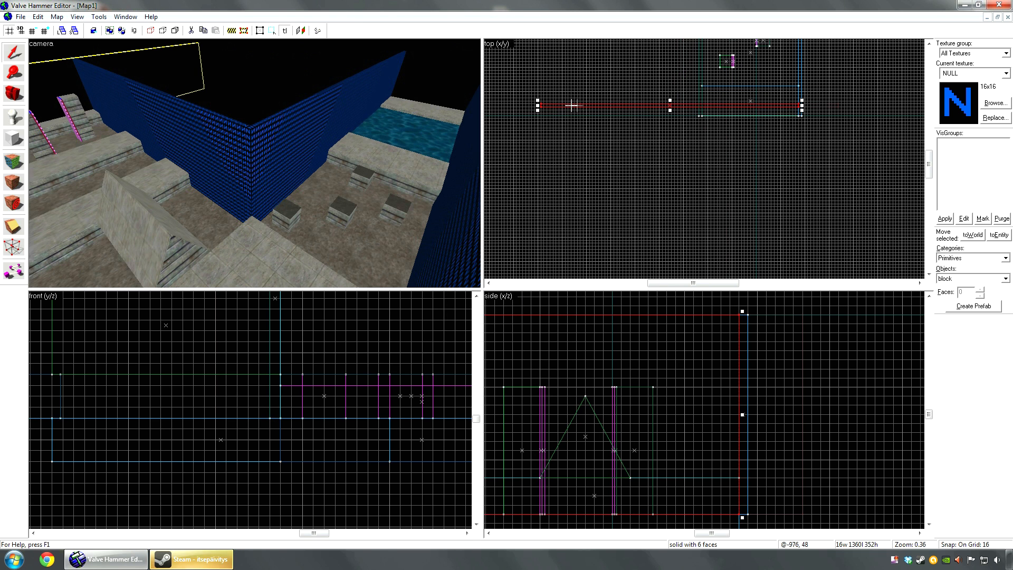
{"action": "scroll", "coordinate": [713, 118], "scroll_direction": "up", "scroll_amount": 5}
{"action": "left_click_drag", "start_coordinate": [708, 118], "coordinate": [751, 108]}
{"action": "scroll", "coordinate": [774, 125], "scroll_direction": "down", "scroll_amount": 3}
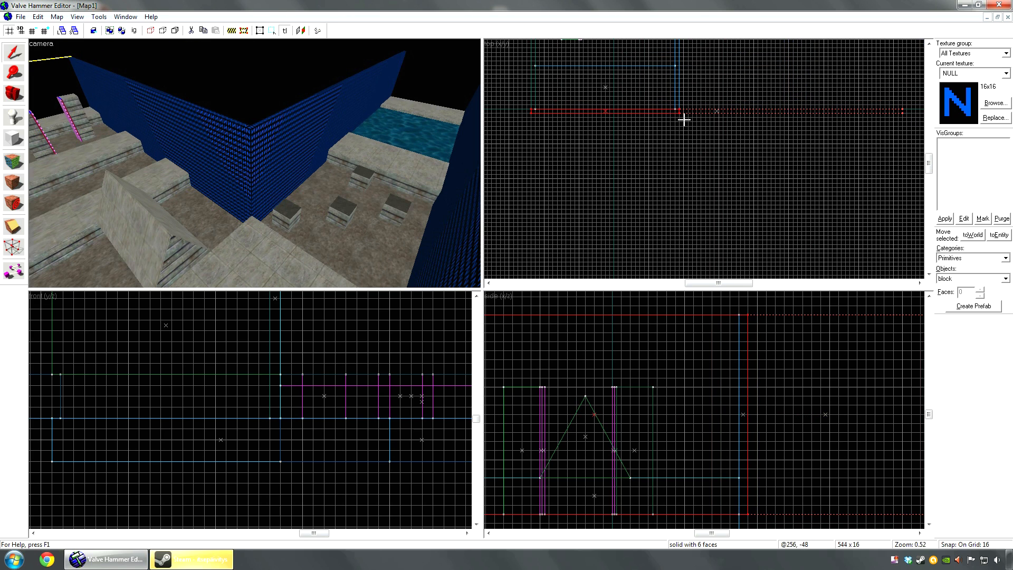
Add a copied wall that closes off the far end of the water section
{"action": "key", "text": "z"}
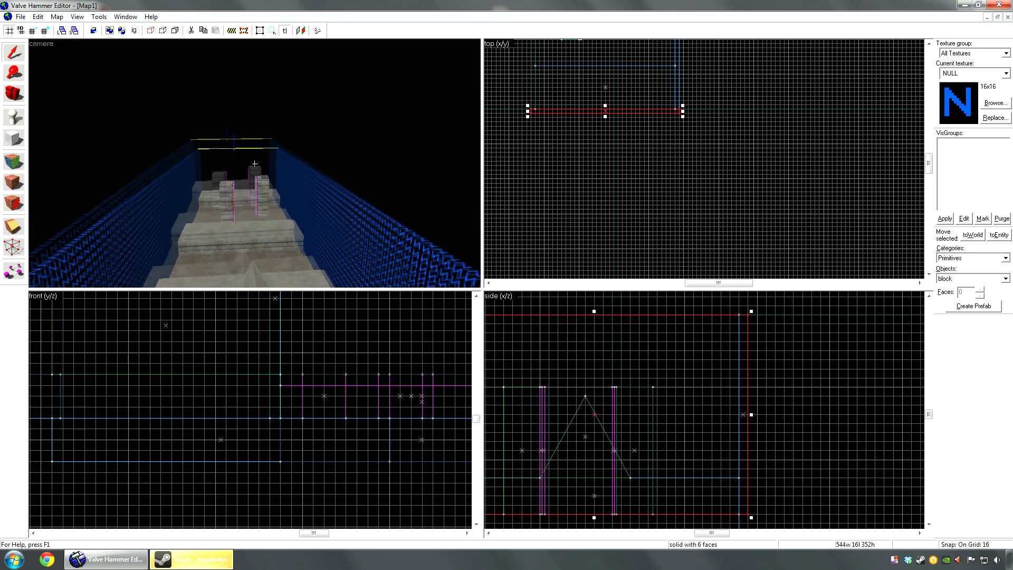
{"action": "key", "text": "z"}
{"action": "scroll", "coordinate": [590, 141], "scroll_direction": "down", "scroll_amount": 3}
{"action": "left_click_drag", "start_coordinate": [555, 114], "coordinate": [572, 136], "text": "shift"}
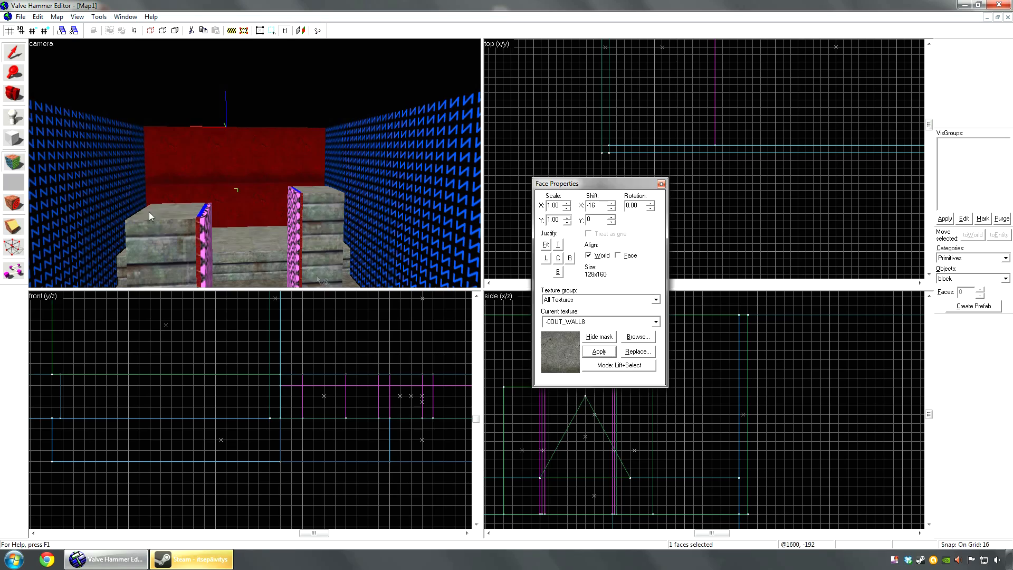
Texture the inner face of the ladder-end wall with -0OUT_WALL8 at a scale of 3 on both axes
{"action": "key", "text": "shift+s"}
{"action": "key", "text": "z"}
{"action": "key", "text": "w"}
{"action": "key", "text": "shift+a"}
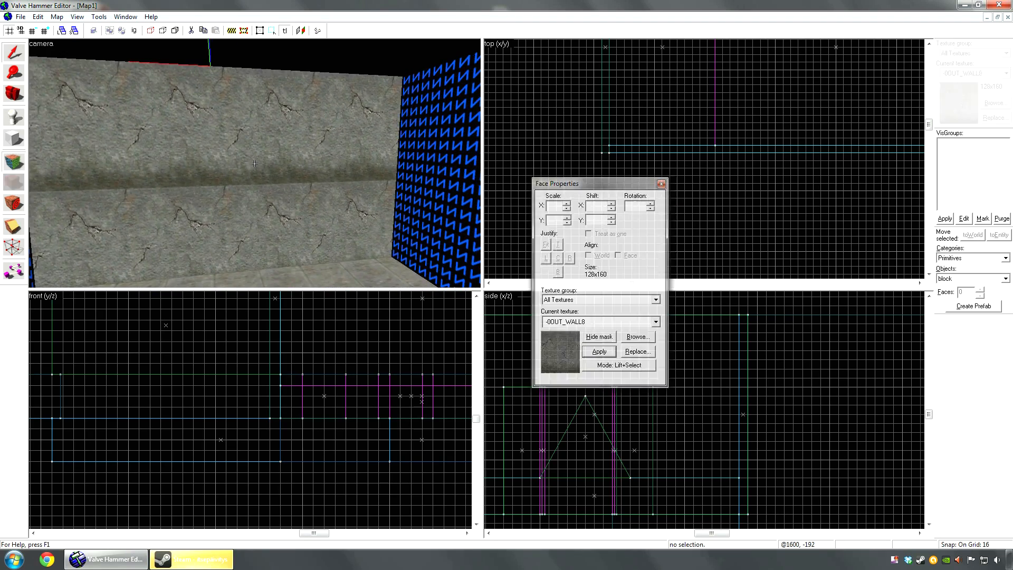
{"action": "key", "text": "z"}
{"action": "left_click", "coordinate": [253, 165]}
{"action": "key", "text": "z"}
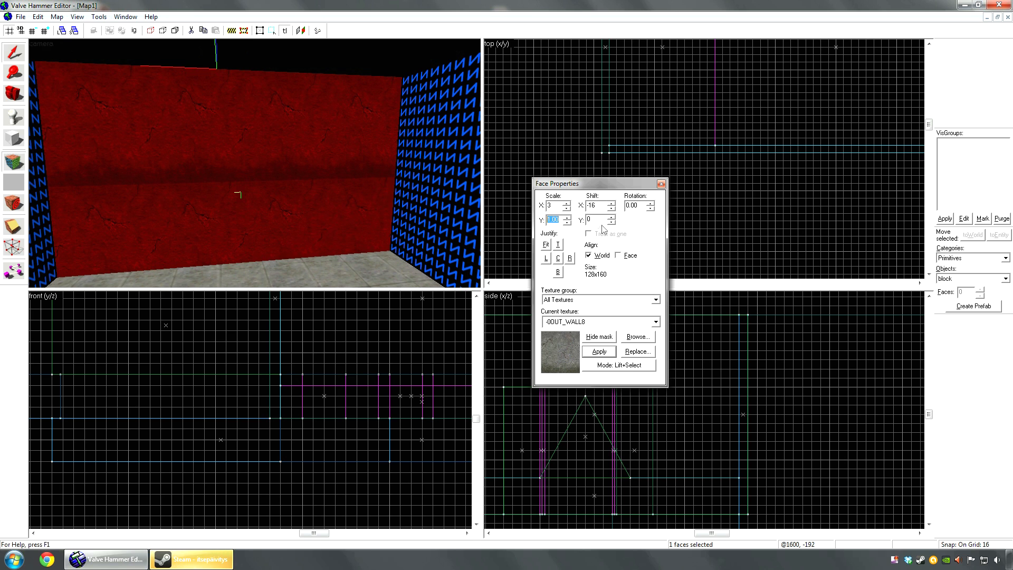
{"action": "key", "text": "Return"}
{"action": "key", "text": "shift+s"}
{"action": "key", "text": "z"}
{"action": "key", "text": "z"}
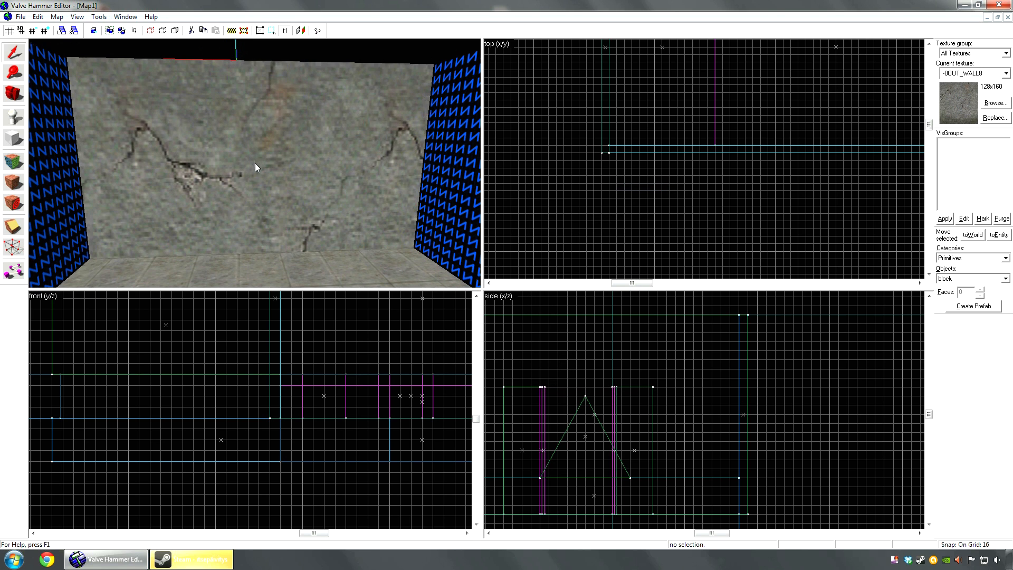
Try a texture scale of 2 on the inner face of the ladder-end wall
{"action": "left_click", "coordinate": [258, 164]}
{"action": "key", "text": "shift+a"}
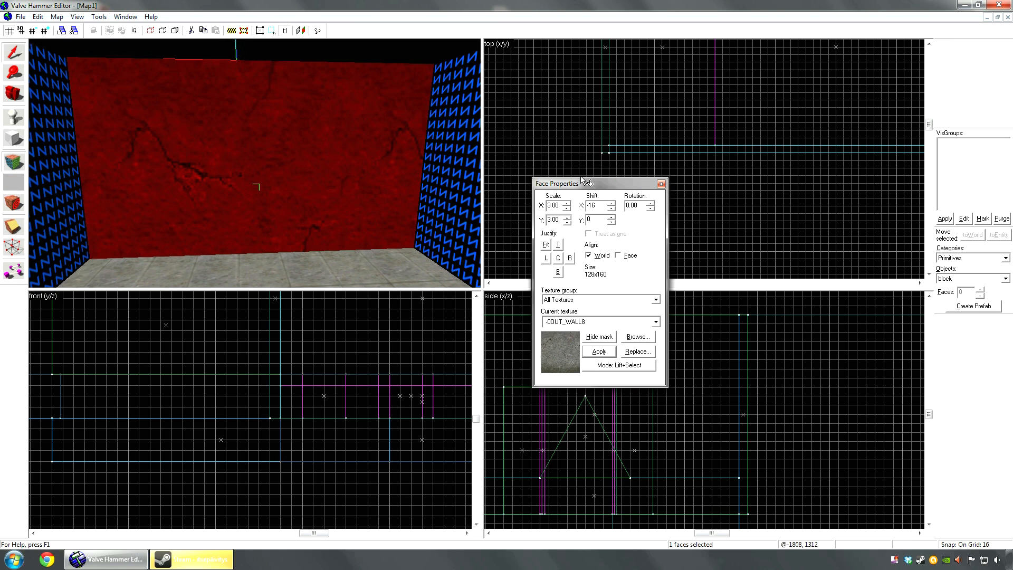
{"action": "type", "text": "2"}
{"action": "key", "text": "Return"}
{"action": "key", "text": "shift+s"}
{"action": "key", "text": "z"}
Set the texture scale of the ladder-end wall's inner face back to 3 on both axes
{"action": "key", "text": "shift+a"}
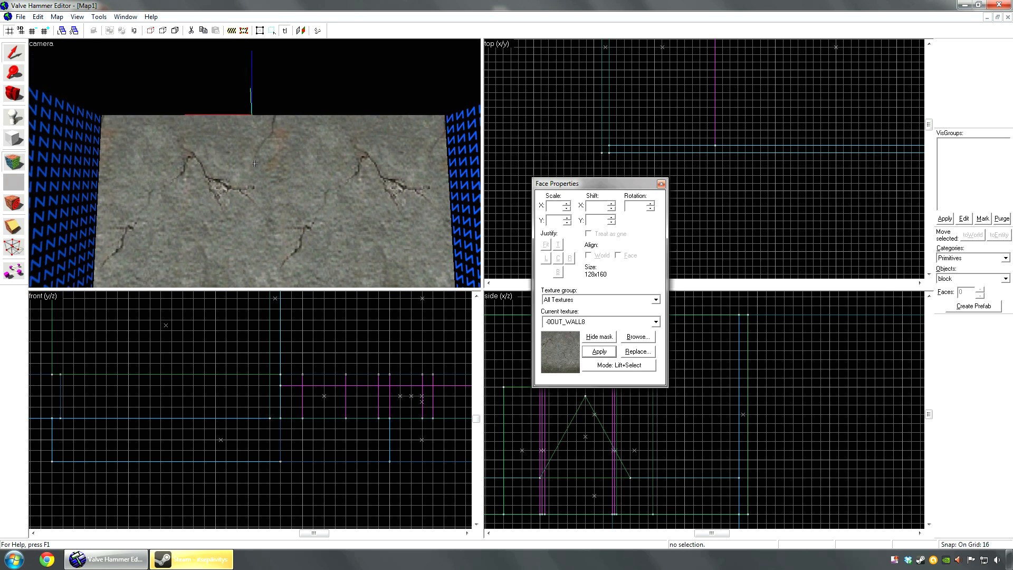
{"action": "left_click", "coordinate": [254, 164]}
{"action": "key", "text": "shift+s"}
{"action": "key", "text": "shift+a"}
{"action": "left_click", "coordinate": [254, 164]}
{"action": "key", "text": "z"}
{"action": "type", "text": "3"}
{"action": "left_click_drag", "start_coordinate": [547, 206], "coordinate": [572, 223]}
{"action": "type", "text": "3"}
{"action": "key", "text": "shift+s"}
Apply the scaled -0OUT_WALL8 texture to the inward faces of the surf and ladder section's side walls
{"action": "key", "text": "shift+a"}
{"action": "left_click", "coordinate": [287, 168]}
{"action": "right_click", "coordinate": [410, 141]}
{"action": "key", "text": "z"}
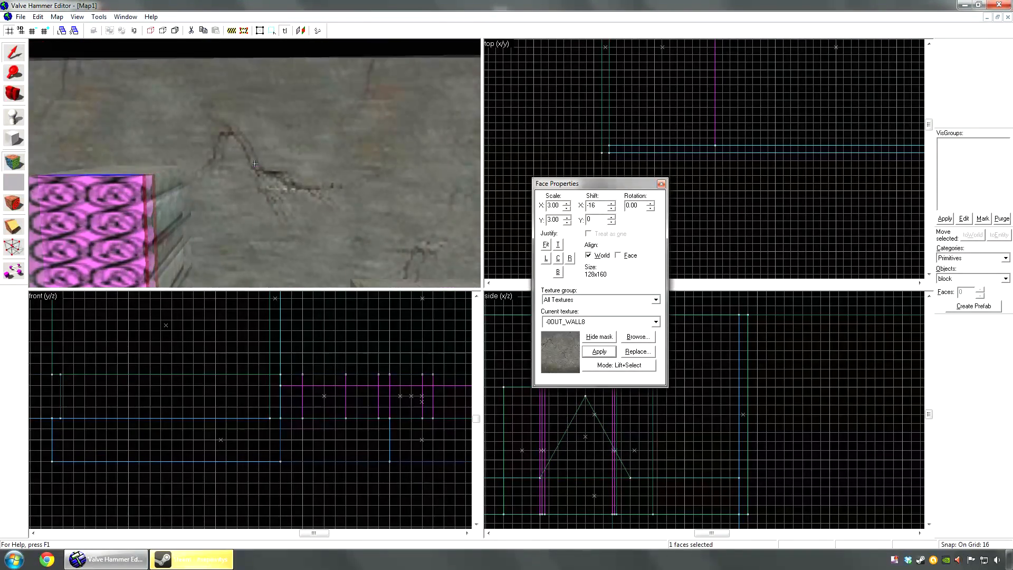
{"action": "left_click", "coordinate": [254, 163]}
{"action": "key", "text": "w"}
{"action": "key", "text": "w"}
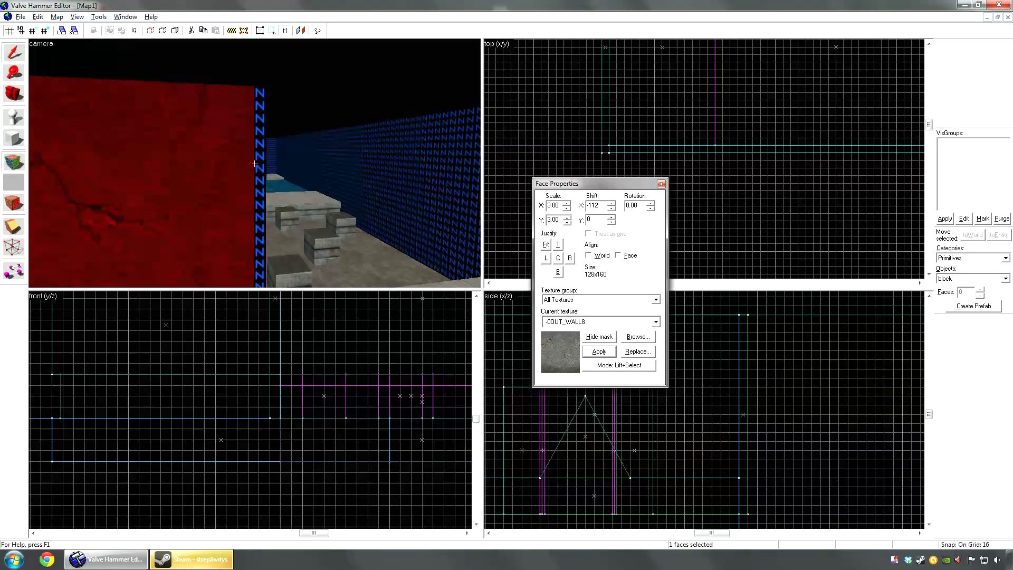
Continue the scaled -0OUT_WALL8 texture onto the inward wall faces of the water and sinking-block section
{"action": "key", "text": "w"}
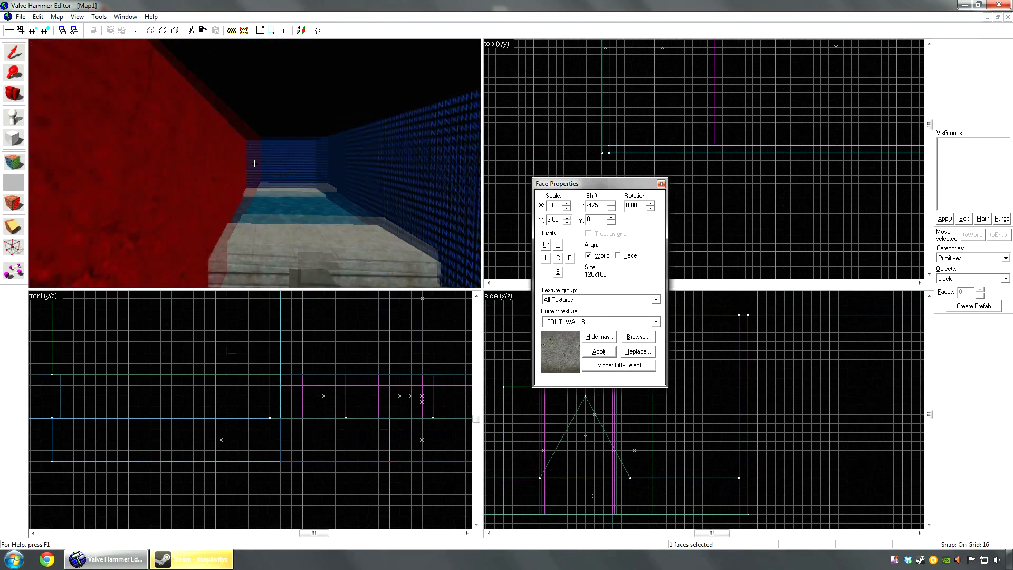
{"action": "left_click", "coordinate": [254, 164]}
{"action": "right_click", "coordinate": [254, 164]}
{"action": "left_click", "coordinate": [255, 164]}
{"action": "key", "text": "shift+s"}
{"action": "key", "text": "w"}
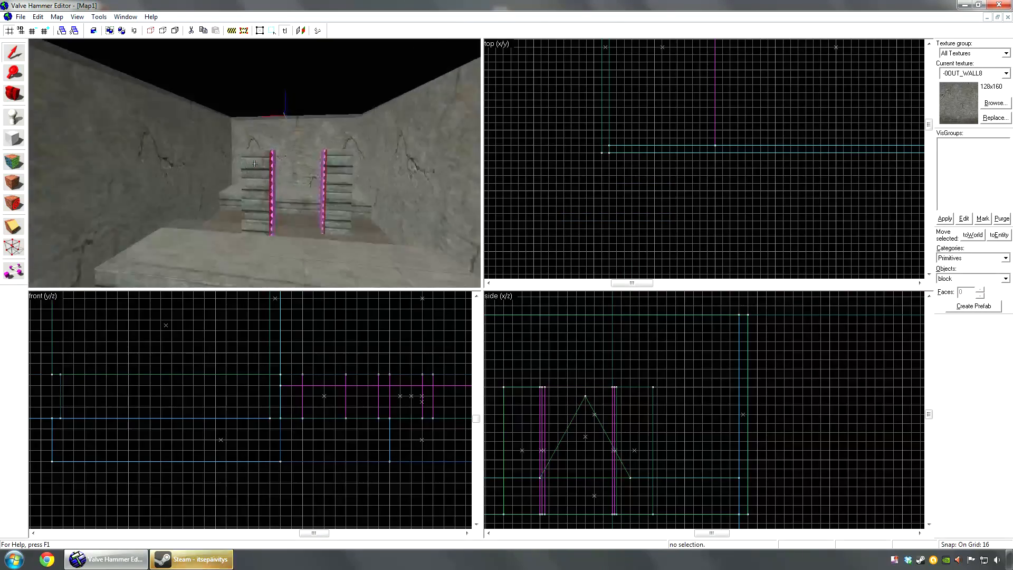
{"action": "key", "text": "z"}
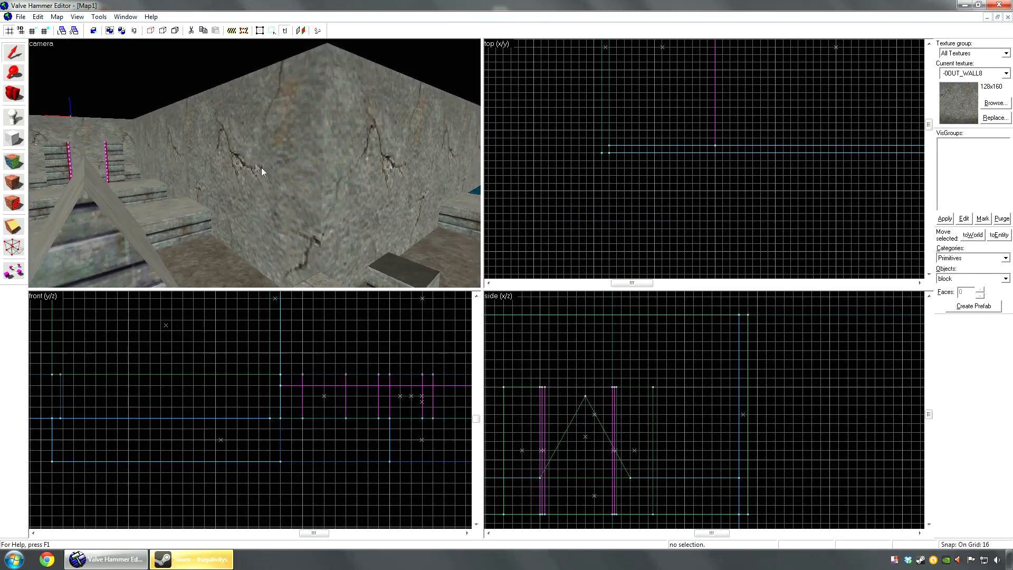
Choose the SKY texture and outline a 2016 by 448 unit block over the water and sinking-block section
{"action": "left_click", "coordinate": [994, 103]}
{"action": "type", "text": "sky"}
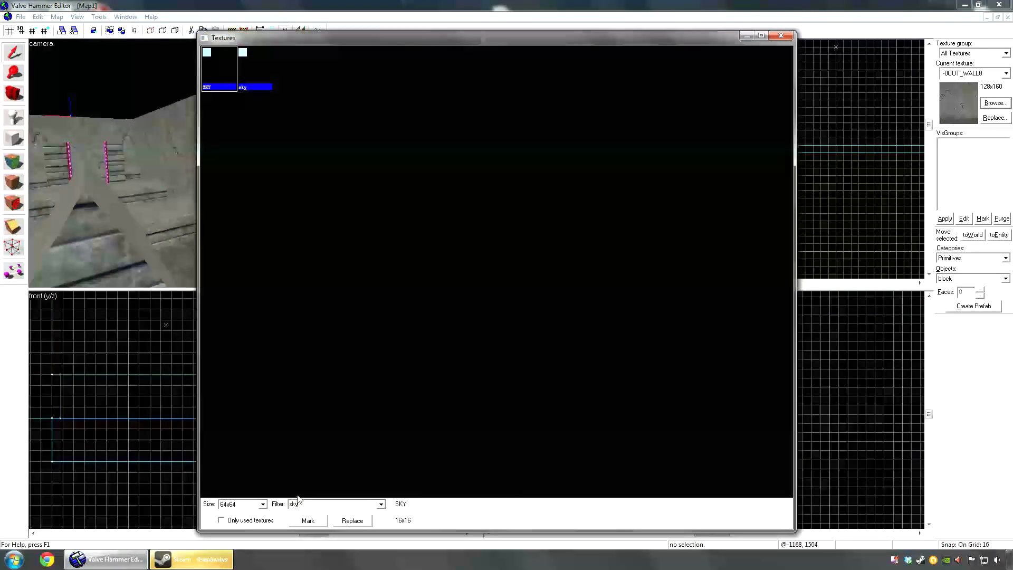
{"action": "double_click", "coordinate": [218, 67]}
{"action": "scroll", "coordinate": [529, 184], "scroll_direction": "down", "scroll_amount": 5}
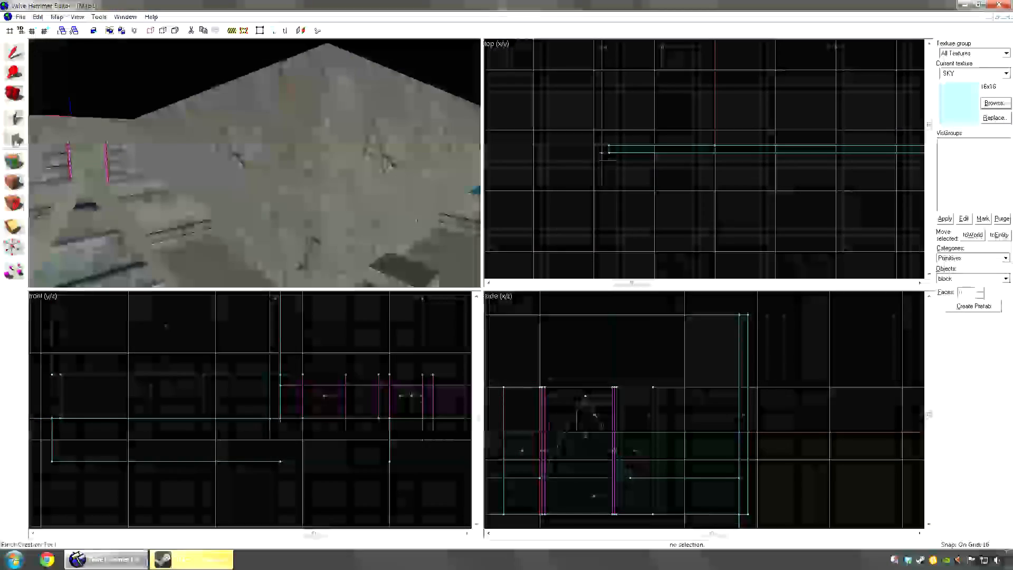
{"action": "scroll", "coordinate": [600, 128], "scroll_direction": "up", "scroll_amount": 2}
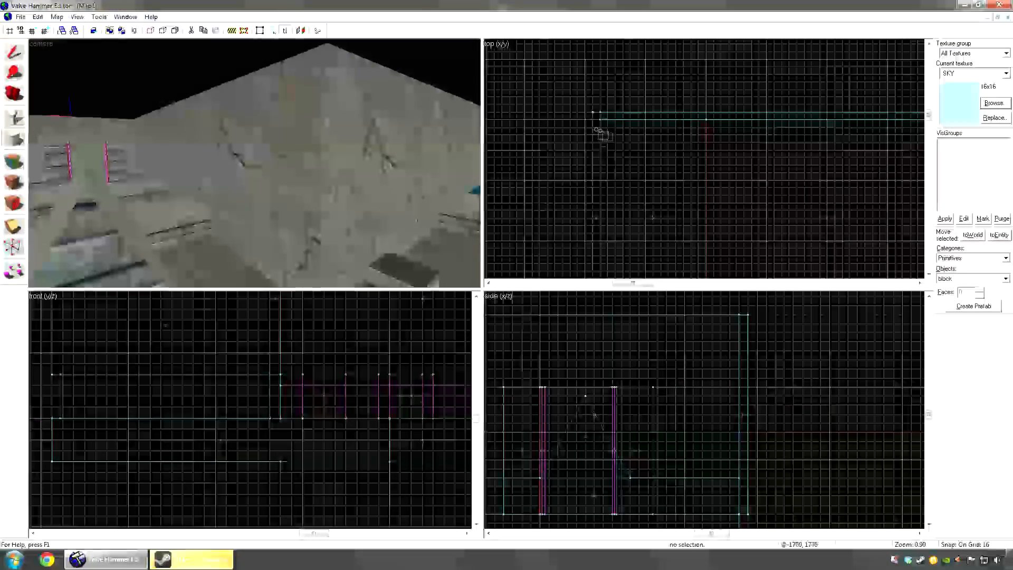
{"action": "left_click_drag", "start_coordinate": [830, 237], "coordinate": [785, 217]}
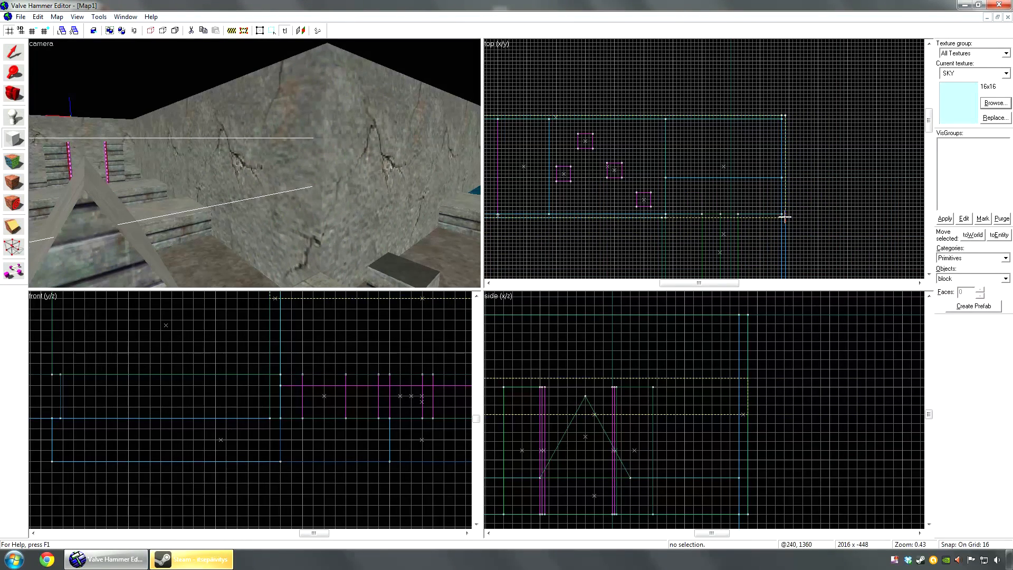
Fit the sky block to a 16-unit-thick slab resting on top of the walls and create it
{"action": "scroll", "coordinate": [603, 362], "scroll_direction": "up", "scroll_amount": 3}
{"action": "scroll", "coordinate": [688, 437], "scroll_direction": "up", "scroll_amount": 3}
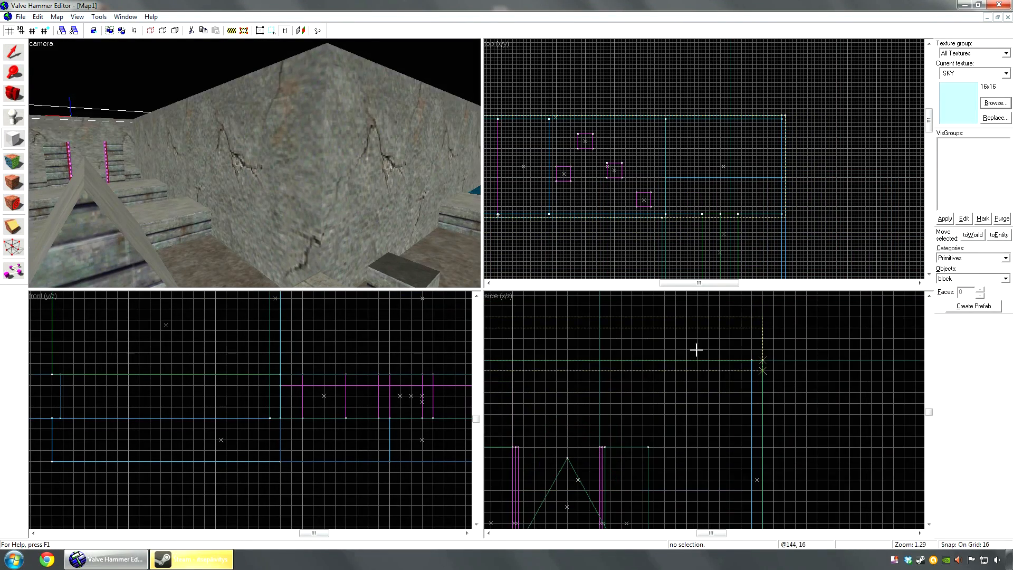
{"action": "left_click_drag", "start_coordinate": [766, 314], "coordinate": [767, 346]}
{"action": "right_click", "coordinate": [736, 354]}
{"action": "left_click", "coordinate": [750, 361]}
{"action": "key", "text": "z"}
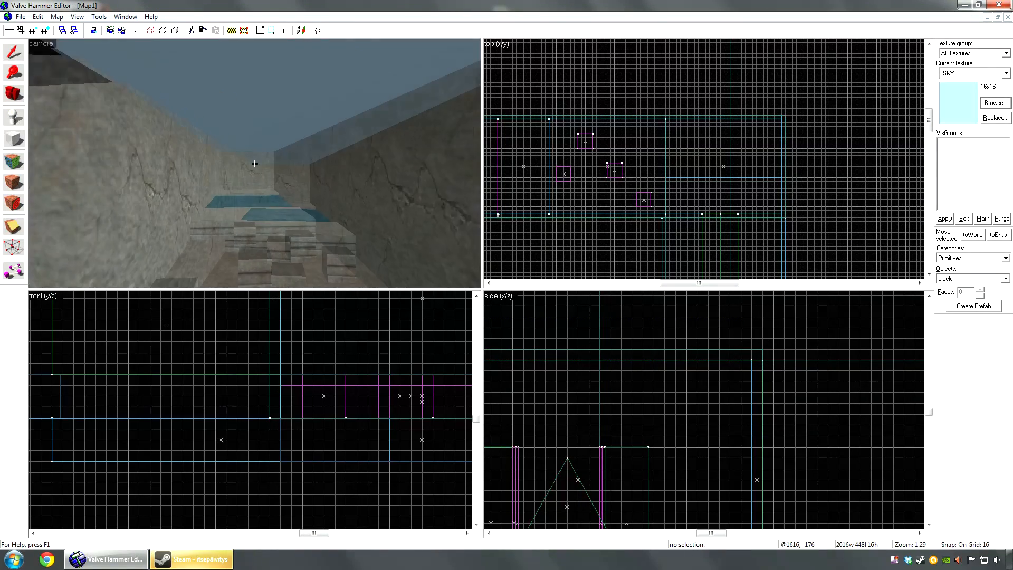
{"action": "key", "text": "z"}
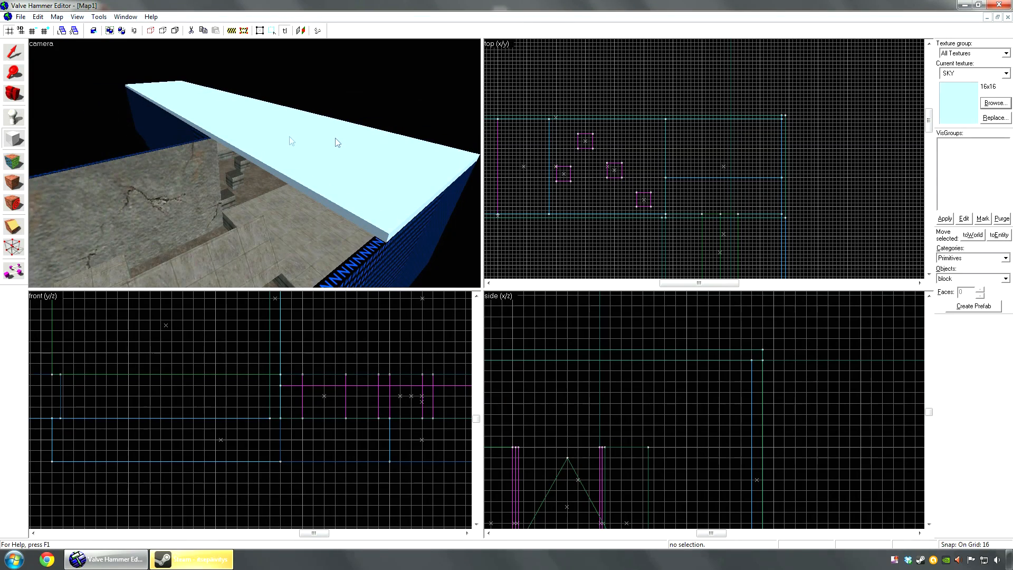
Copy the sky slab and rotate the copy a quarter turn about the Z axis
{"action": "left_click", "coordinate": [302, 129]}
{"action": "left_click_drag", "start_coordinate": [666, 168], "coordinate": [758, 208], "text": "shift"}
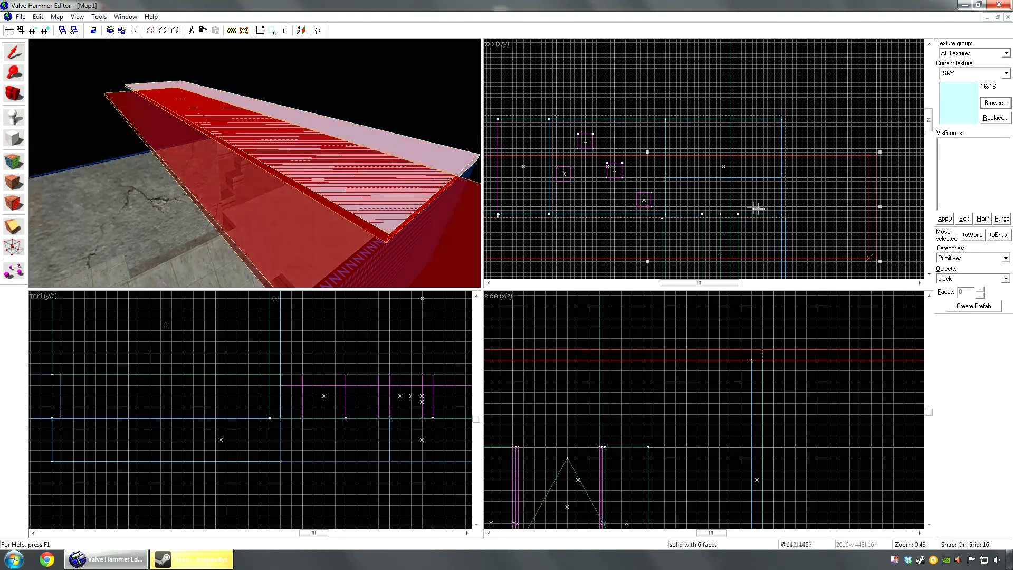
{"action": "key", "text": "ctrl+m"}
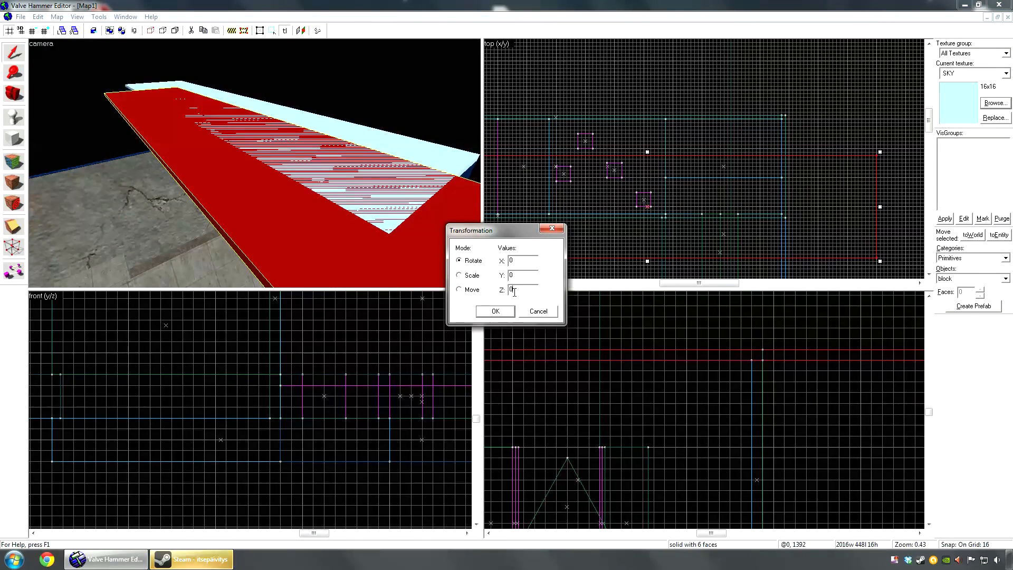
{"action": "key", "text": "Return"}
Place the rotated sky slab over the surf and ladder section and fit it to 544 by 1376 units
{"action": "scroll", "coordinate": [706, 124], "scroll_direction": "down", "scroll_amount": 5}
{"action": "mouse_move", "coordinate": [694, 110]}
{"action": "left_mouse_down"}
{"action": "mouse_move", "coordinate": [733, 208]}
{"action": "mouse_move", "coordinate": [698, 176]}
{"action": "left_mouse_up"}
{"action": "scroll", "coordinate": [732, 195], "scroll_direction": "up", "scroll_amount": 5}
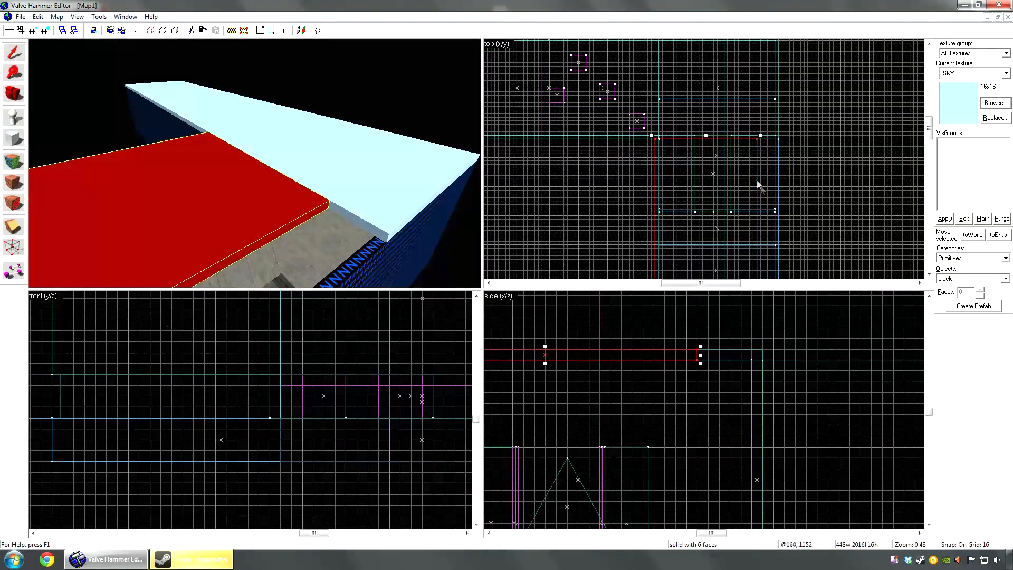
{"action": "left_click_drag", "start_coordinate": [761, 137], "coordinate": [781, 135]}
{"action": "scroll", "coordinate": [736, 190], "scroll_direction": "down", "scroll_amount": 2}
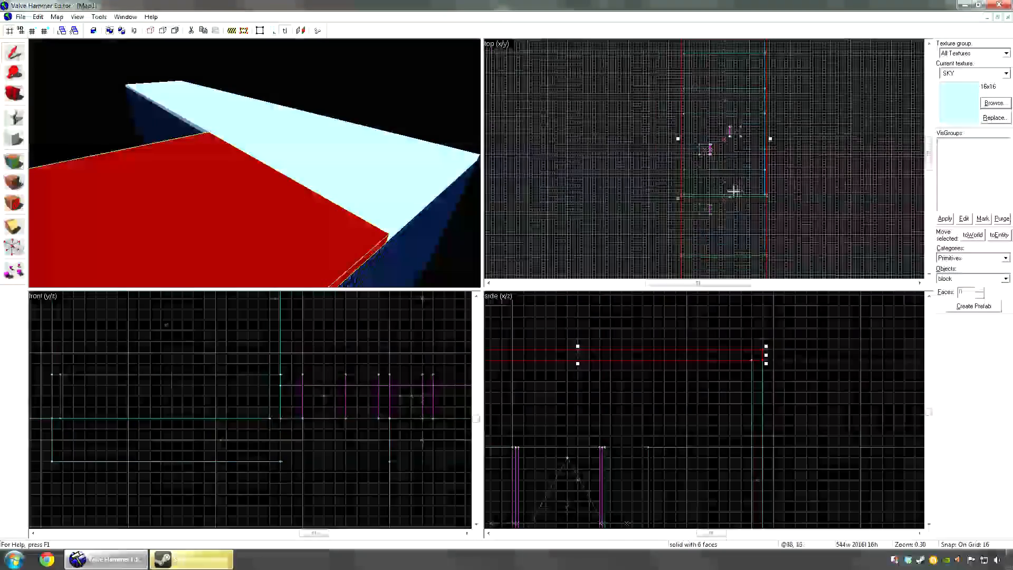
{"action": "left_click_drag", "start_coordinate": [725, 243], "coordinate": [746, 140]}
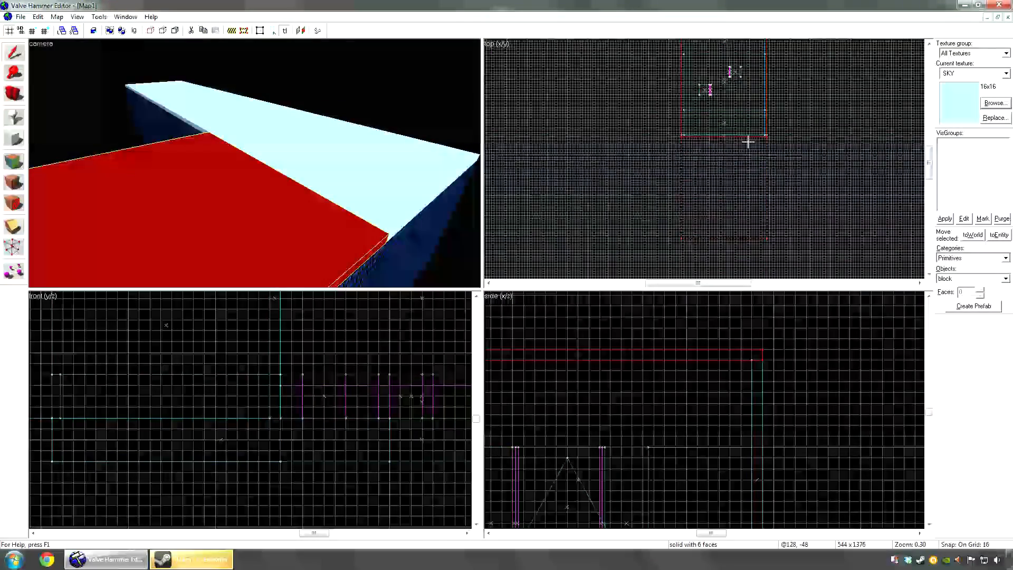
{"action": "key", "text": "Escape"}
Inspect the walls and sky ceiling from outside and inside the map for complete coverage
{"action": "key", "text": "w"}
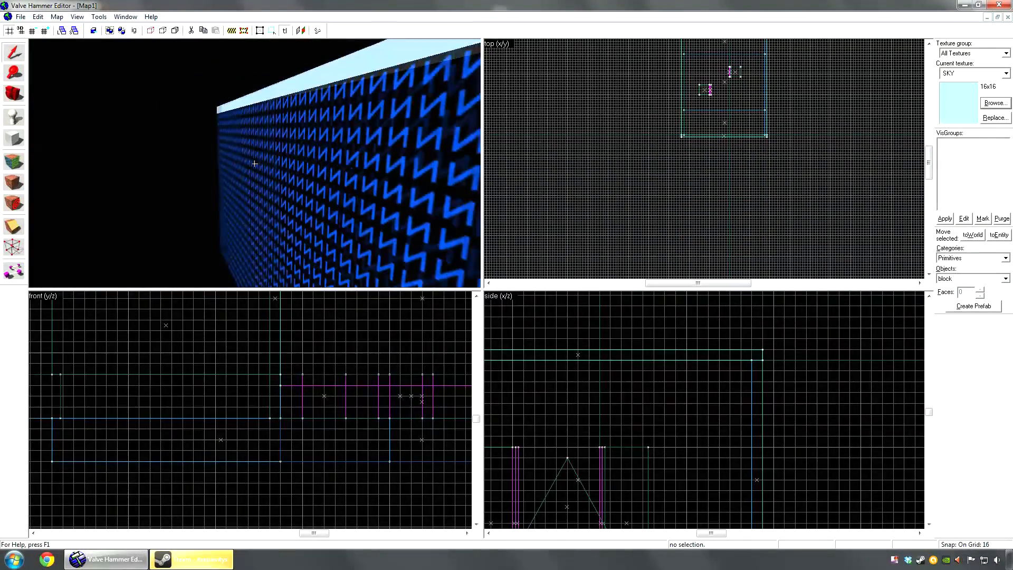
{"action": "key", "text": "w"}
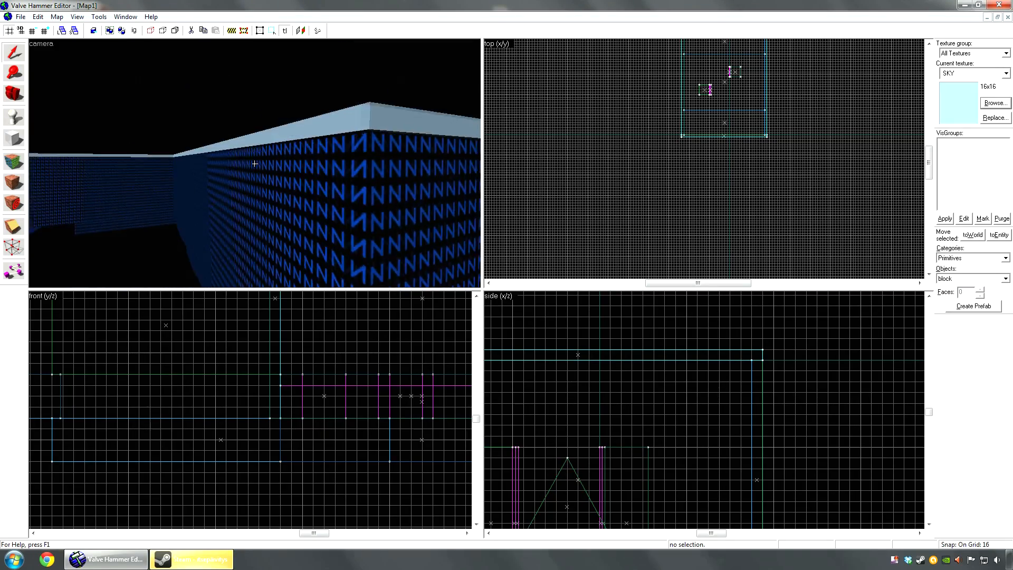
{"action": "key", "text": "w"}
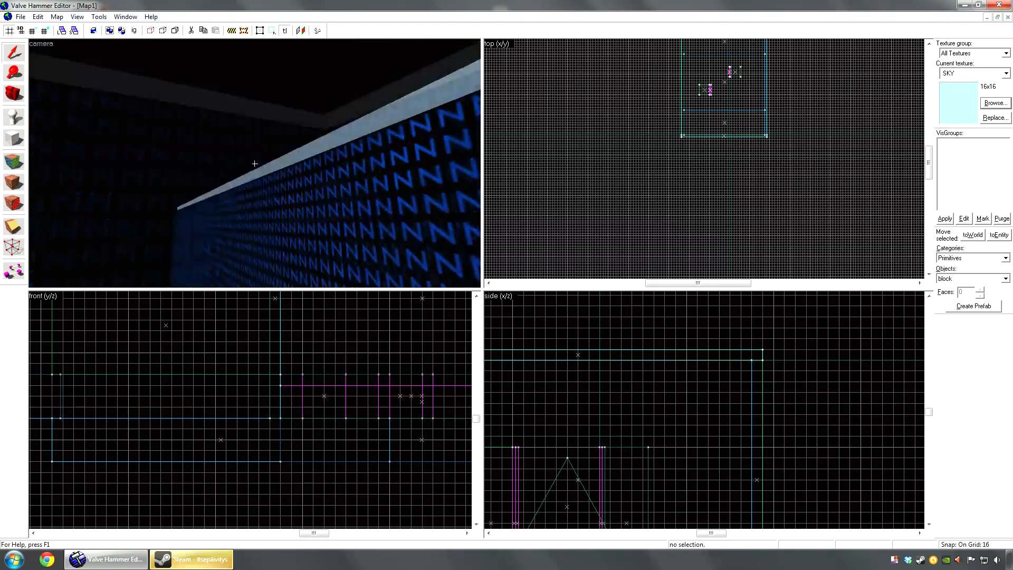
{"action": "key", "text": "w"}
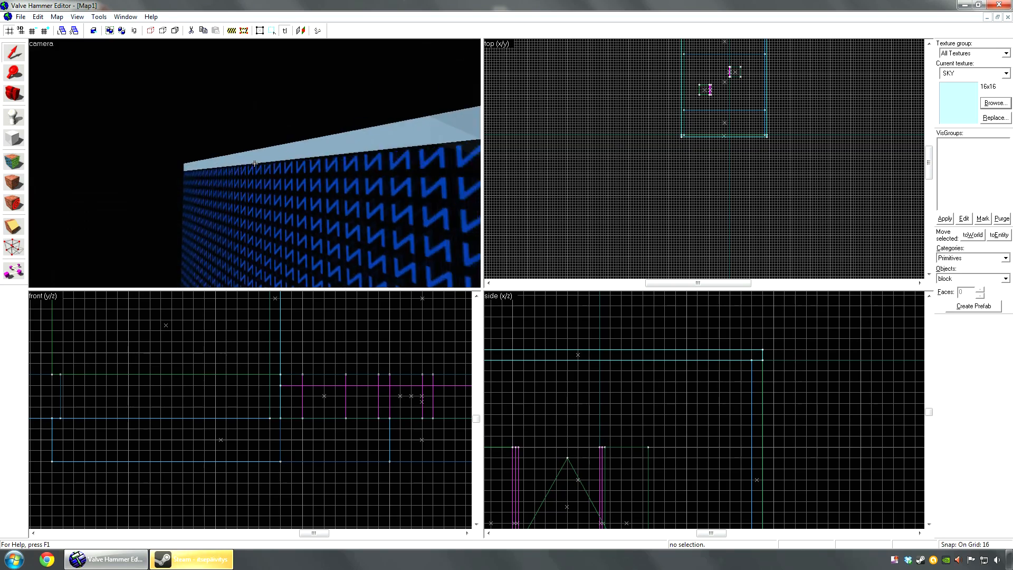
{"action": "key", "text": "w"}
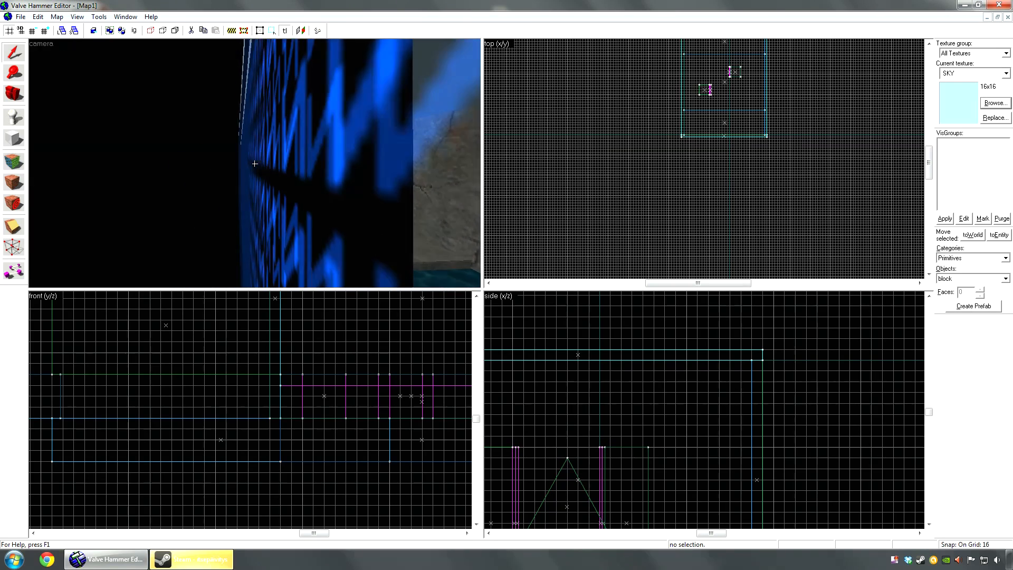
{"action": "key", "text": "w"}
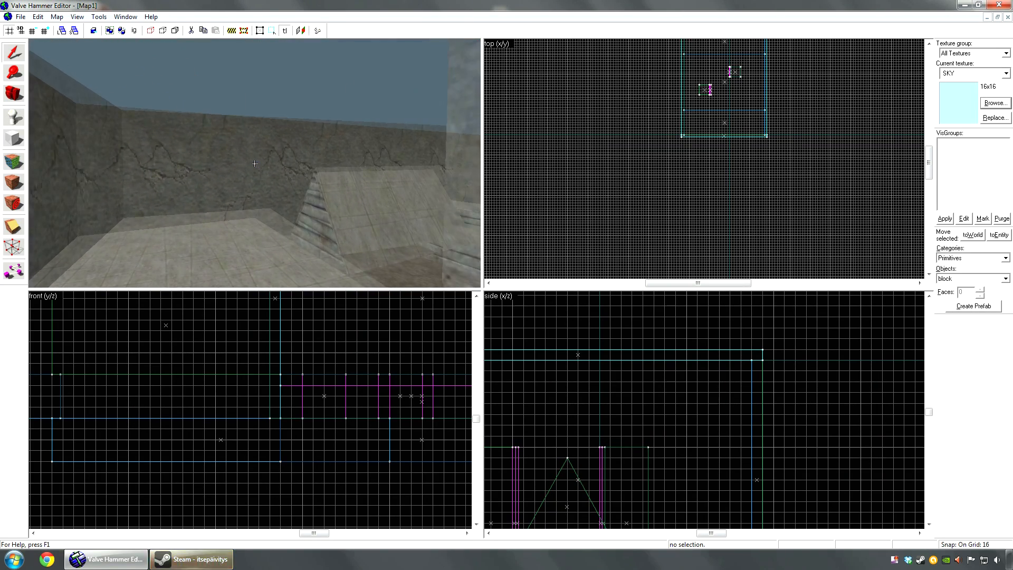
{"action": "key", "text": "w"}
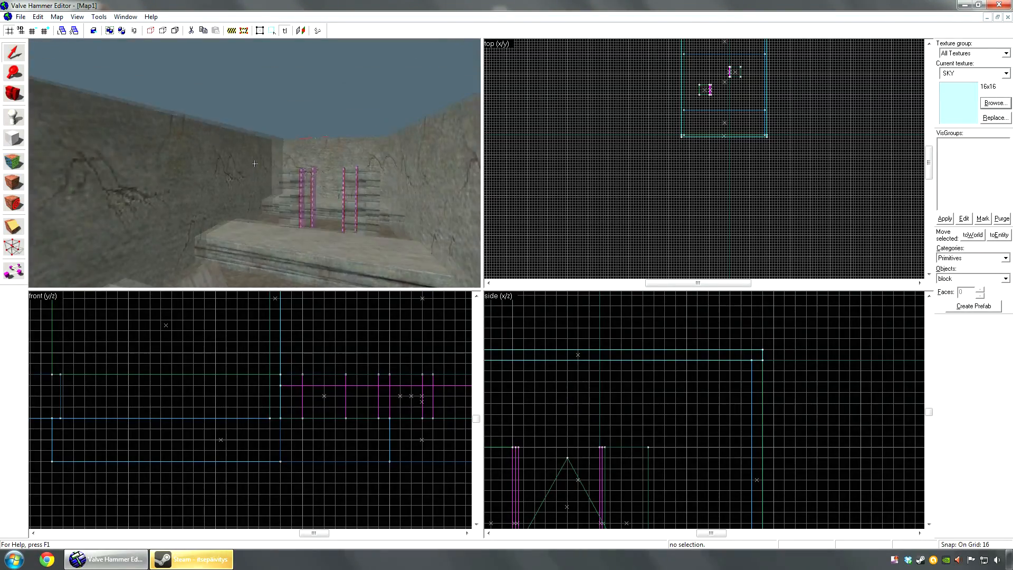
Place an info_player_start entity centred over the starting platform at the ladder end of the map
{"action": "key", "text": "z"}
{"action": "left_click", "coordinate": [9, 120]}
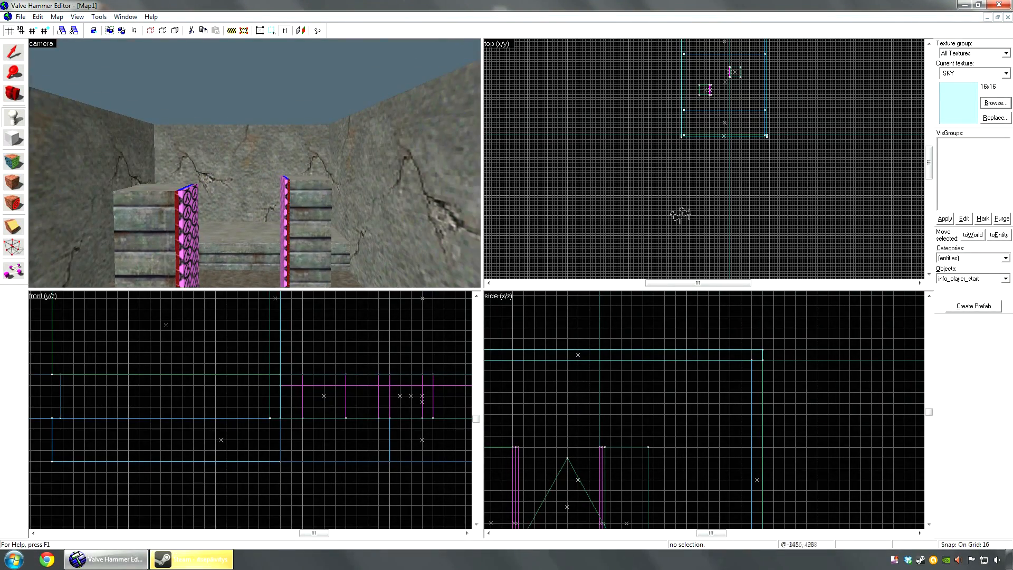
{"action": "left_click", "coordinate": [981, 278]}
{"action": "left_click", "coordinate": [981, 287]}
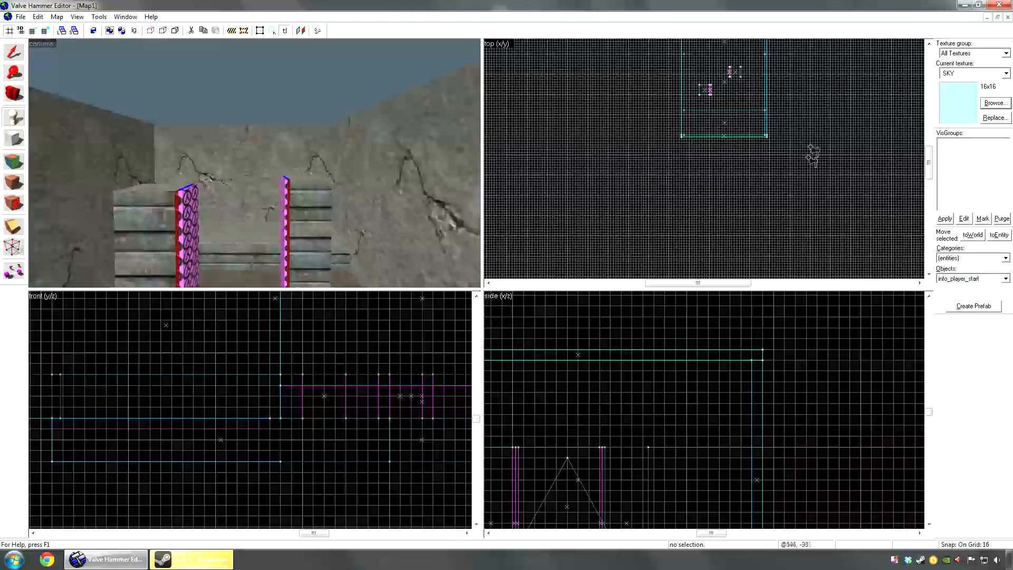
{"action": "scroll", "coordinate": [808, 153], "scroll_direction": "down", "scroll_amount": 2}
{"action": "scroll", "coordinate": [763, 145], "scroll_direction": "up", "scroll_amount": 6}
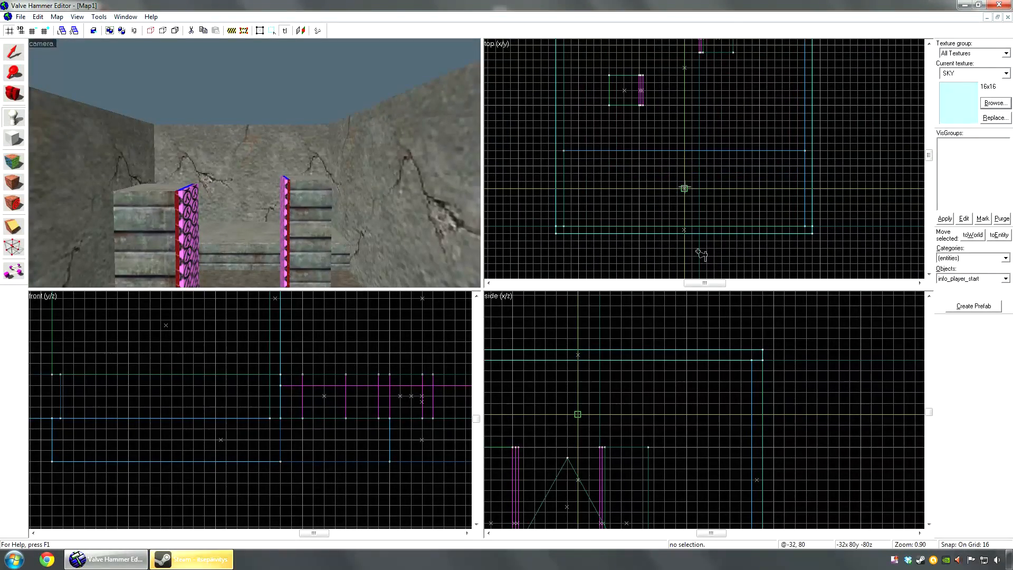
{"action": "scroll", "coordinate": [594, 437], "scroll_direction": "down", "scroll_amount": 1}
{"action": "right_click", "coordinate": [579, 418]}
{"action": "left_click", "coordinate": [595, 424]}
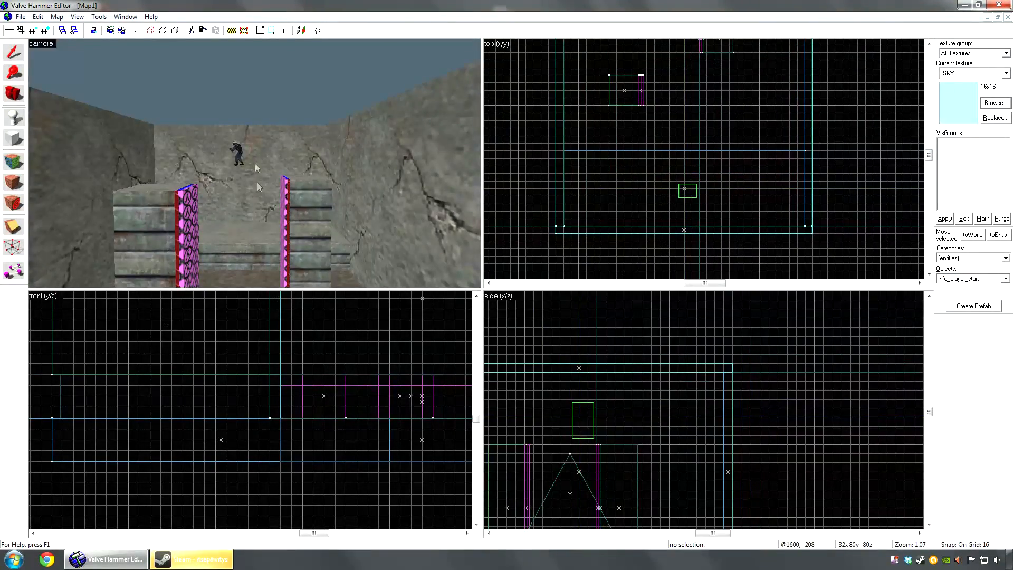
Select the player start and lower it toward the starting platform's floor
{"action": "left_click_drag", "start_coordinate": [237, 154], "coordinate": [255, 165]}
{"action": "key", "text": "w"}
{"action": "key", "text": "z"}
{"action": "left_click", "coordinate": [15, 53]}
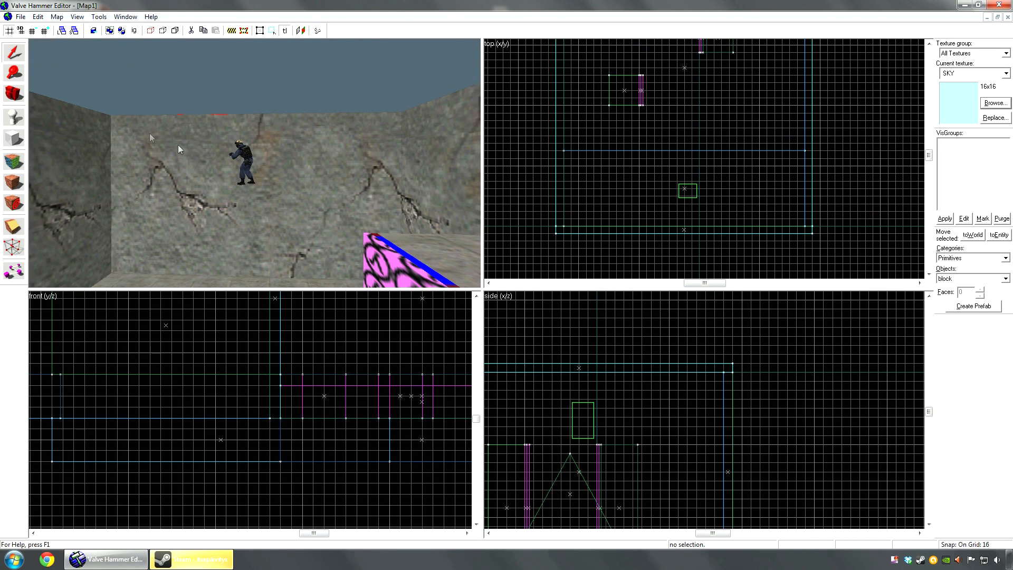
{"action": "left_click", "coordinate": [246, 161]}
{"action": "scroll", "coordinate": [589, 422], "scroll_direction": "down", "scroll_amount": 3}
{"action": "mouse_move", "coordinate": [582, 318]}
{"action": "left_mouse_down"}
{"action": "mouse_move", "coordinate": [581, 382]}
{"action": "mouse_move", "coordinate": [578, 373]}
{"action": "left_mouse_up"}
Place a light_environment entity in the middle of the corner area joining the two corridors
{"action": "key", "text": "z"}
{"action": "left_click", "coordinate": [255, 164]}
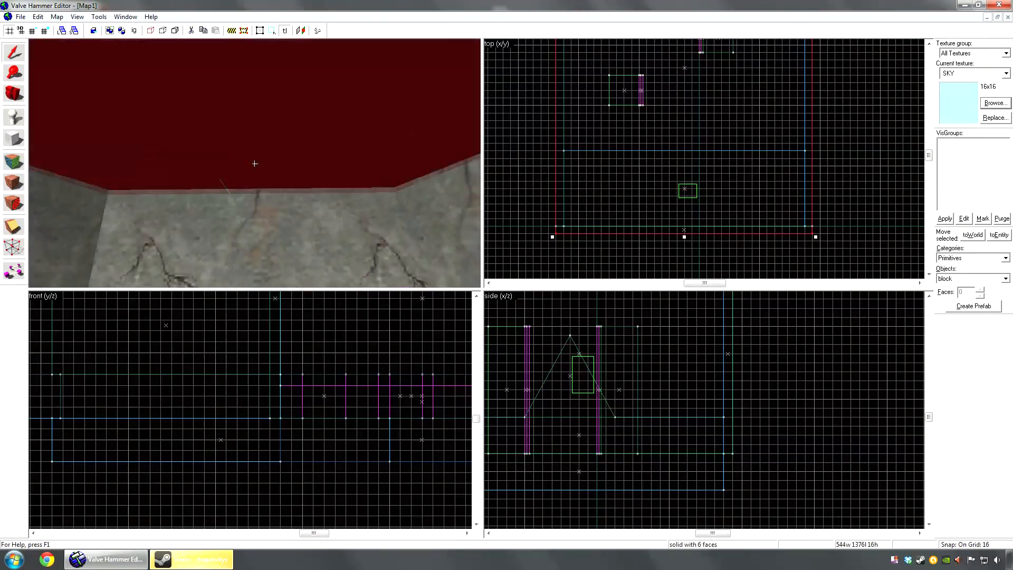
{"action": "key", "text": "w"}
{"action": "key", "text": "z"}
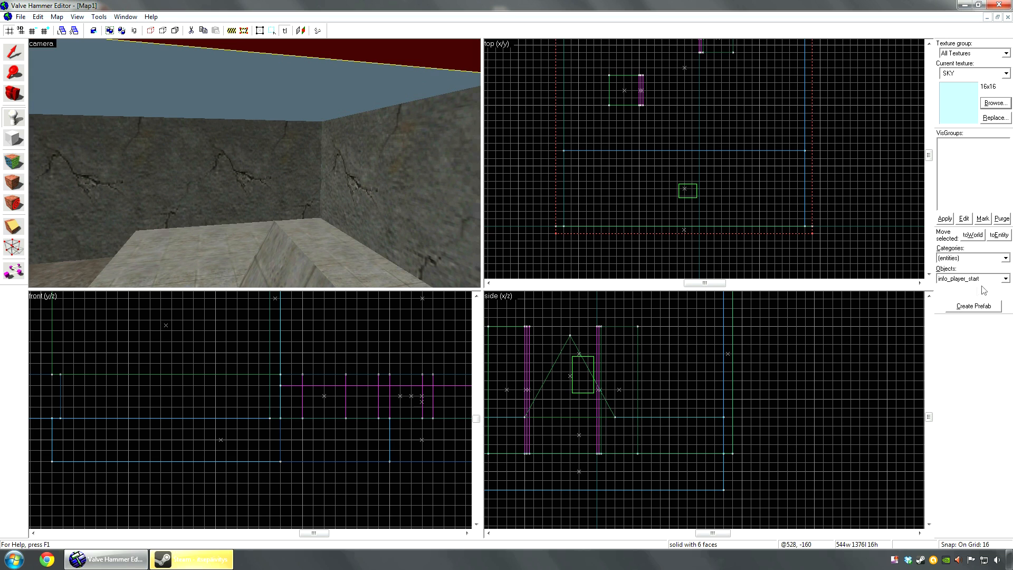
{"action": "left_click", "coordinate": [996, 278]}
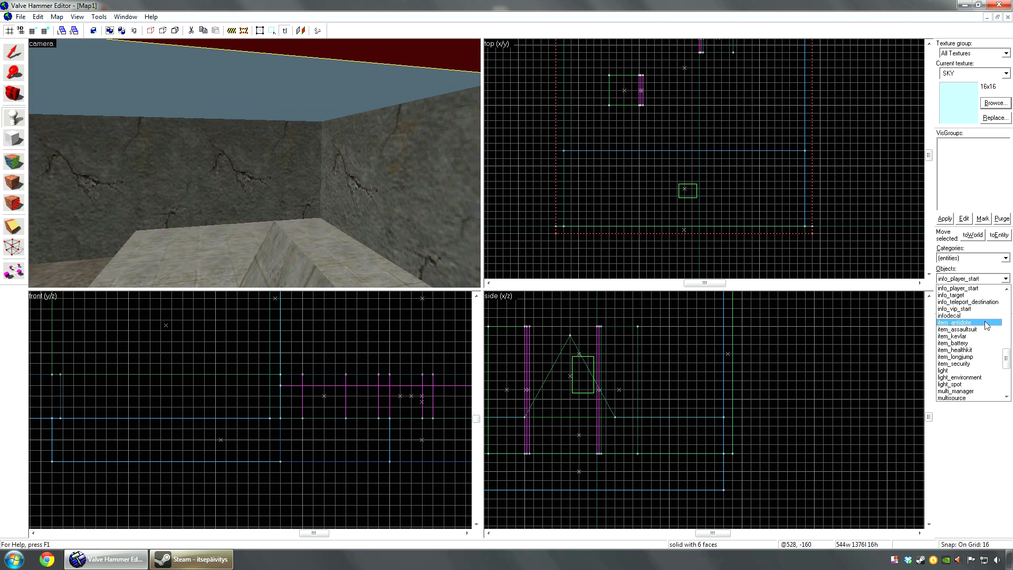
{"action": "left_click", "coordinate": [975, 378]}
{"action": "scroll", "coordinate": [717, 199], "scroll_direction": "down", "scroll_amount": 4}
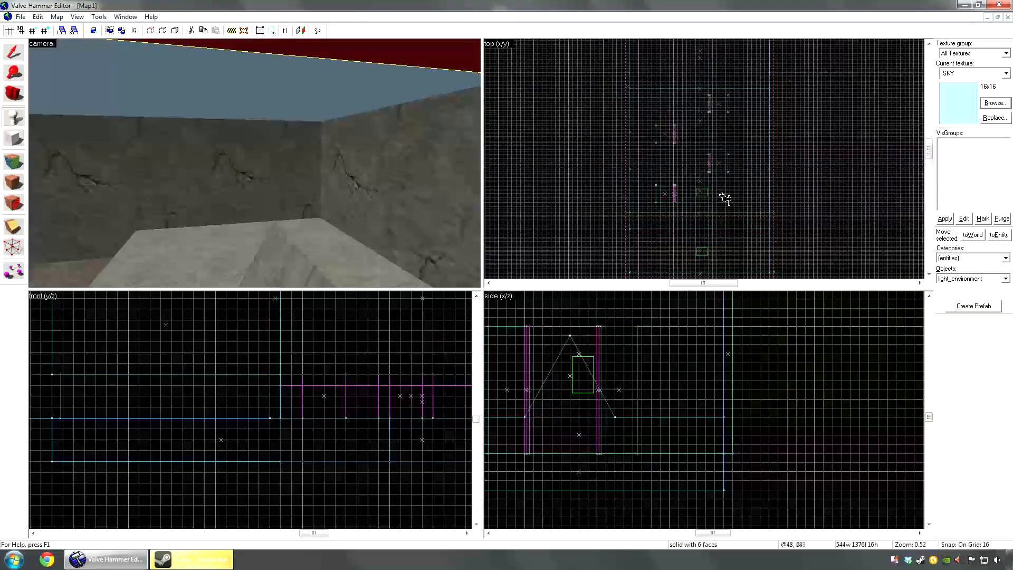
{"action": "scroll", "coordinate": [722, 187], "scroll_direction": "up", "scroll_amount": 3}
{"action": "left_click", "coordinate": [693, 178]}
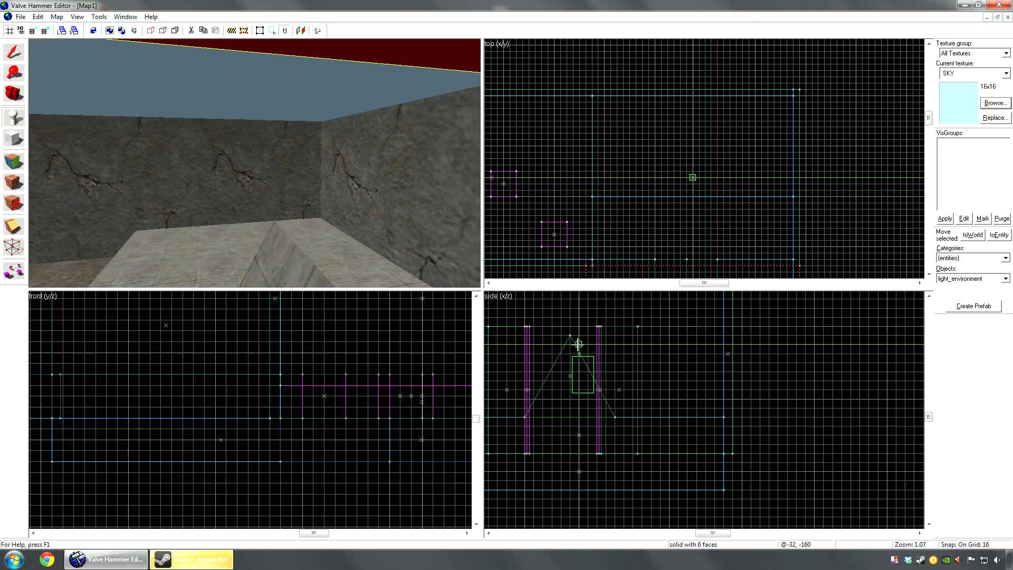
{"action": "right_click", "coordinate": [578, 409]}
{"action": "left_click", "coordinate": [591, 414]}
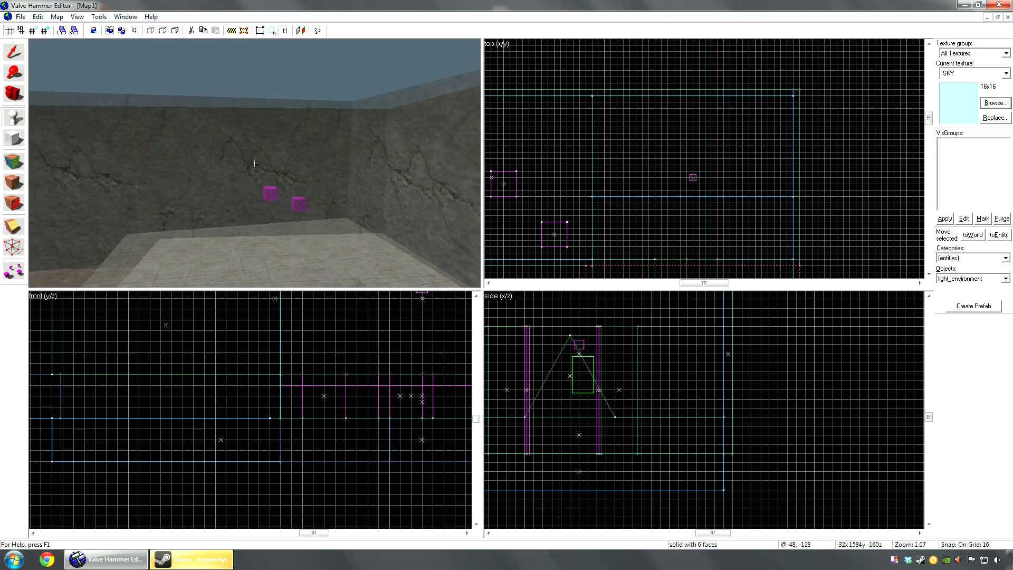
Select the light_environment entity and raise it toward the sky ceiling
{"action": "left_click", "coordinate": [13, 52]}
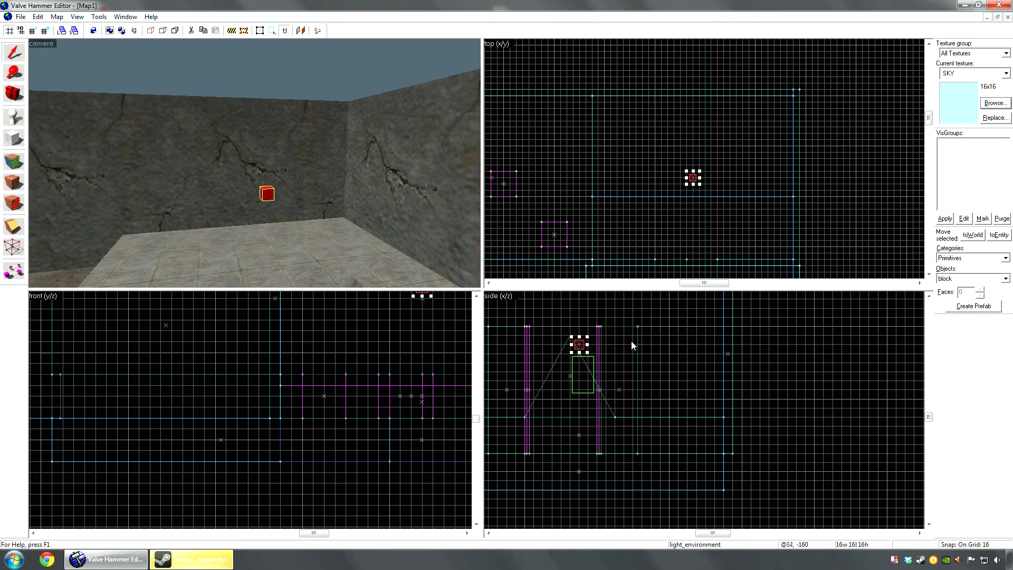
{"action": "key", "text": "Up"}
{"action": "left_click", "coordinate": [578, 357]}
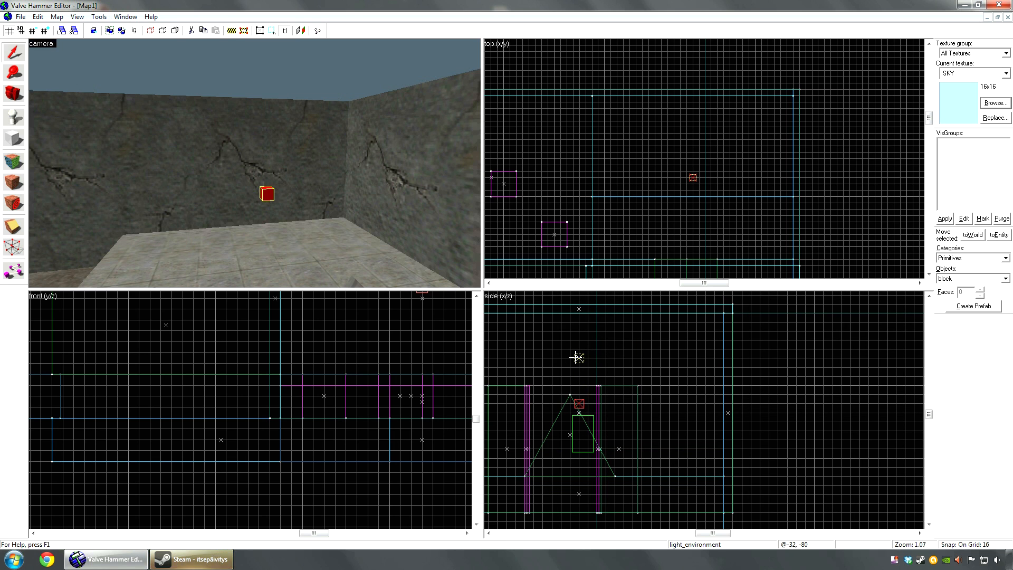
{"action": "left_click_drag", "start_coordinate": [576, 352], "coordinate": [575, 352]}
{"action": "key", "text": "z"}
{"action": "key", "text": "w"}
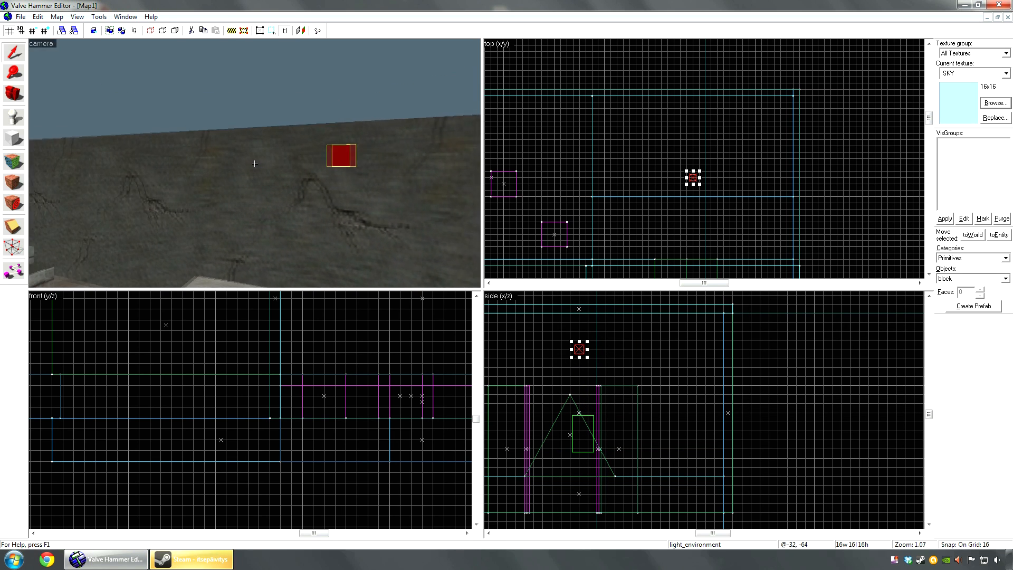
Examine the light entity's placement and the corridors on both sides of the corner area
{"action": "left_click", "coordinate": [255, 164]}
{"action": "key", "text": "w"}
{"action": "key", "text": "z"}
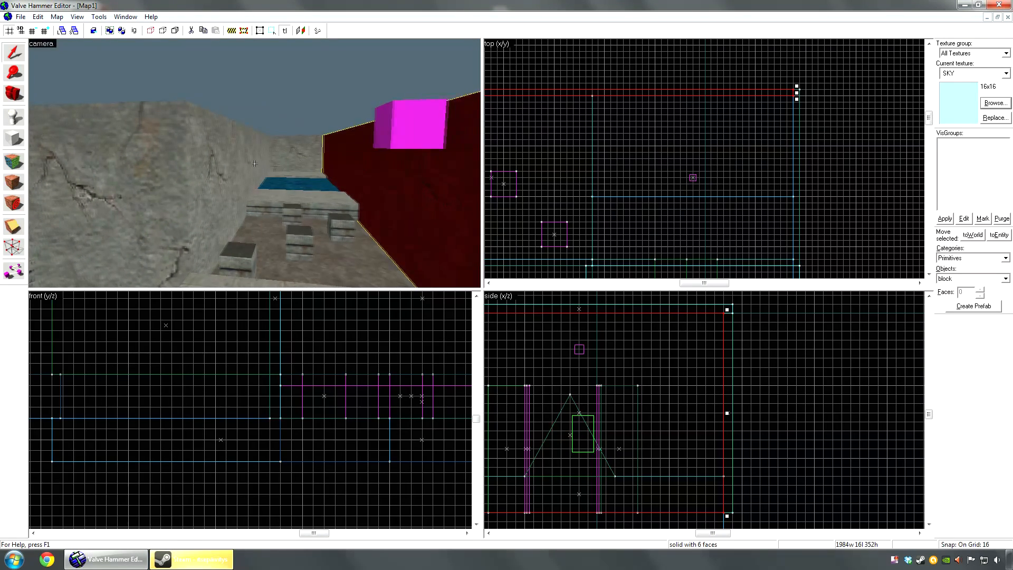
{"action": "key", "text": "s"}
{"action": "key", "text": "w"}
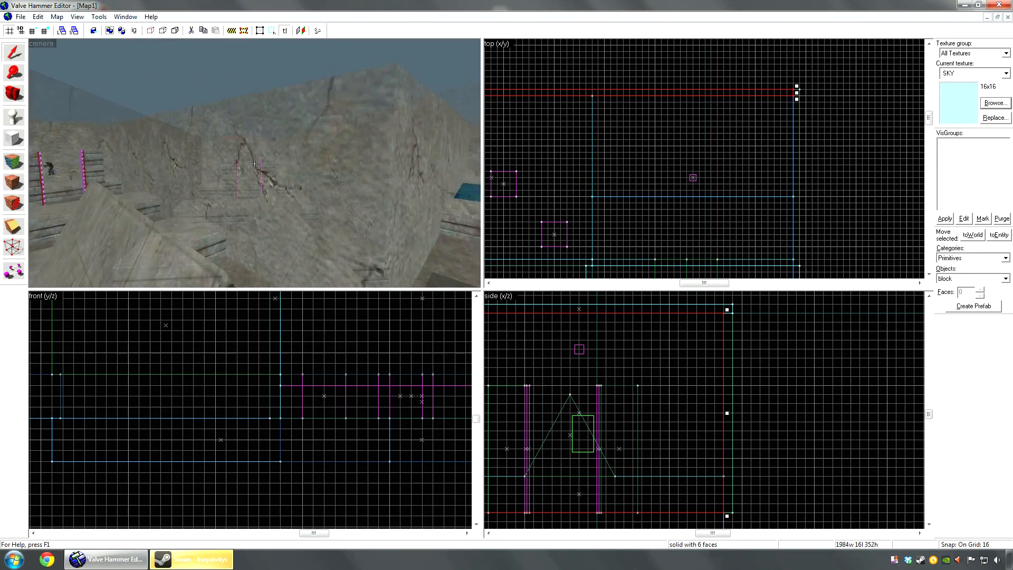
{"action": "key", "text": "w"}
{"action": "key", "text": "s"}
{"action": "key", "text": "z"}
Open the light_environment's properties and set its Brightness colour to a muted blue of 62 136 172
{"action": "left_click", "coordinate": [256, 129]}
{"action": "left_click", "coordinate": [293, 166]}
{"action": "left_click", "coordinate": [258, 127]}
{"action": "left_click", "coordinate": [38, 17]}
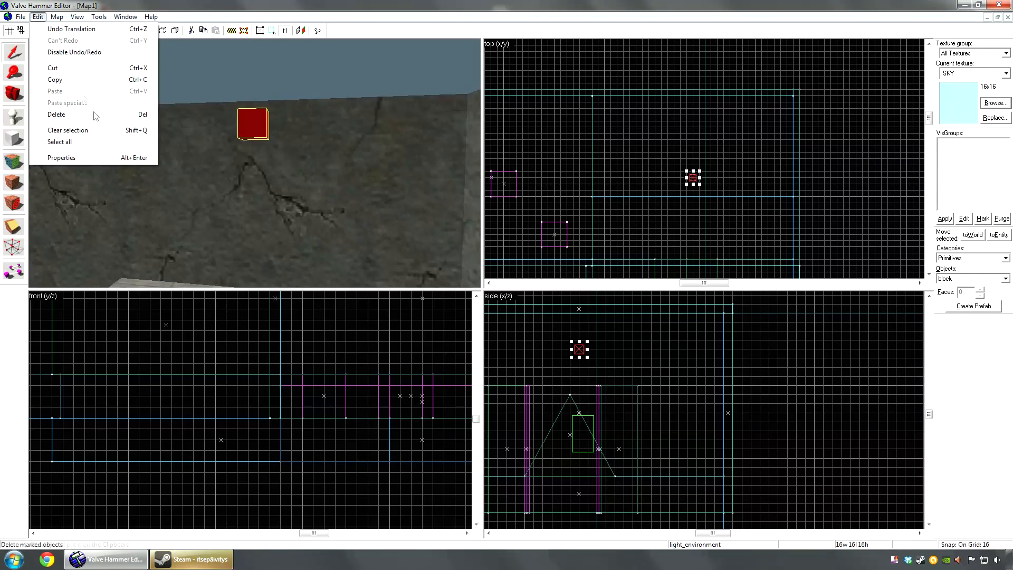
{"action": "left_click", "coordinate": [61, 158]}
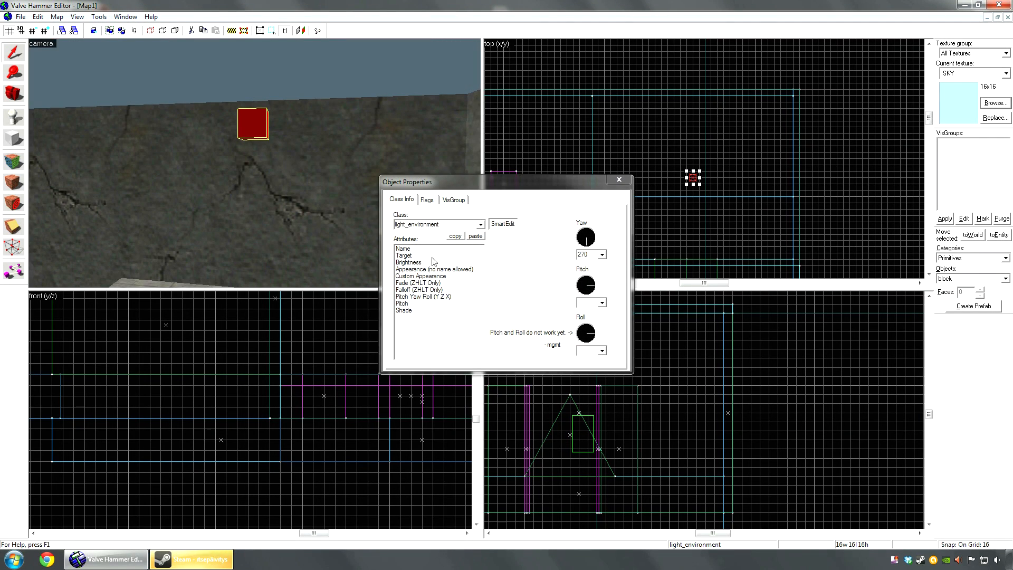
{"action": "left_click", "coordinate": [417, 263]}
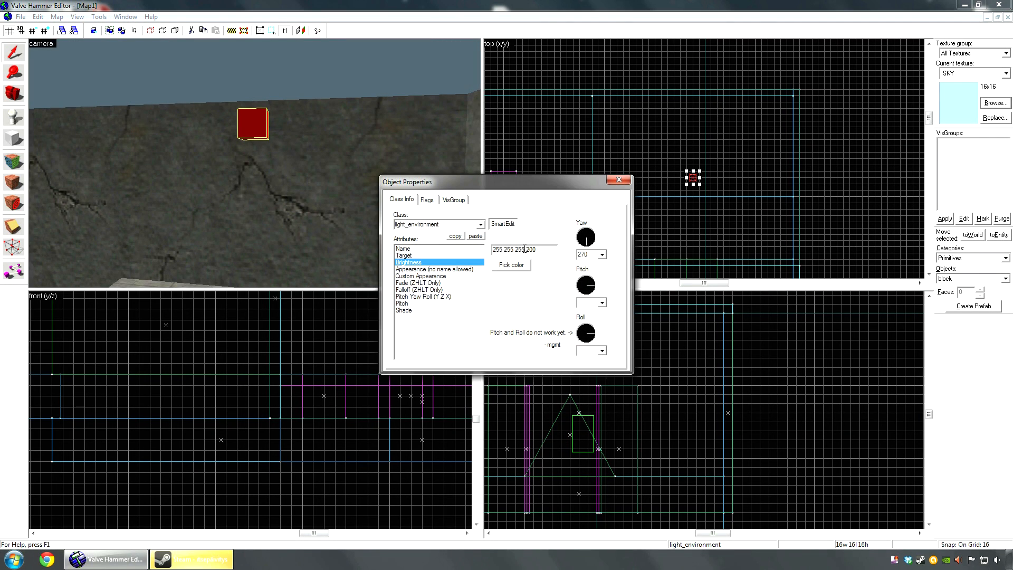
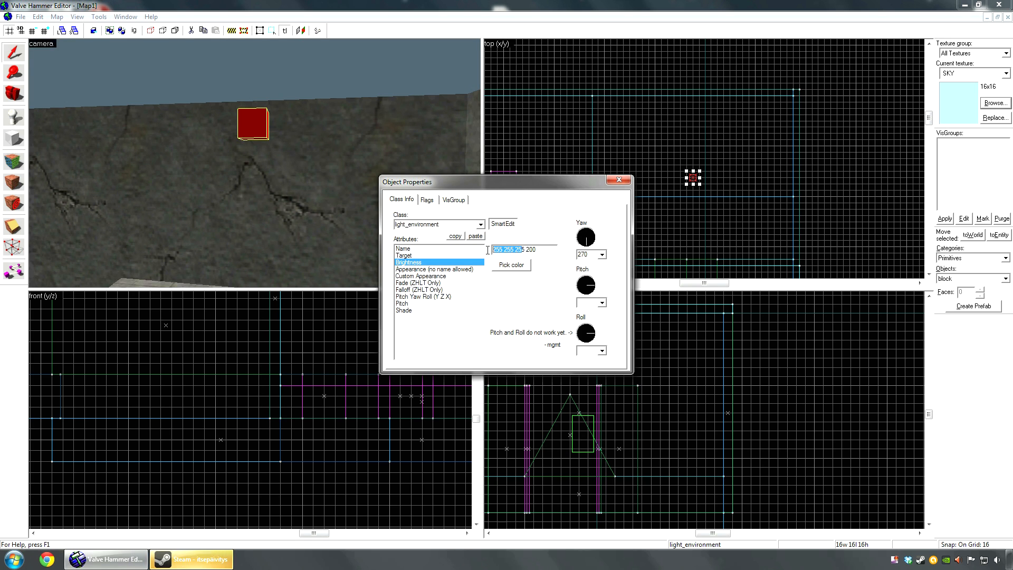
{"action": "left_click", "coordinate": [527, 266]}
{"action": "left_click", "coordinate": [556, 256]}
{"action": "left_click", "coordinate": [559, 258]}
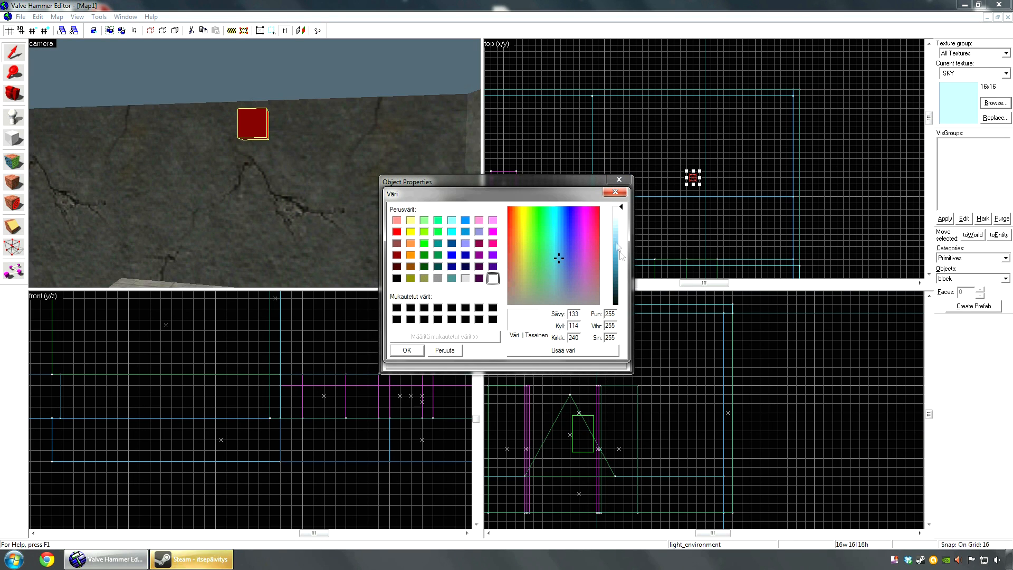
{"action": "left_click", "coordinate": [410, 354]}
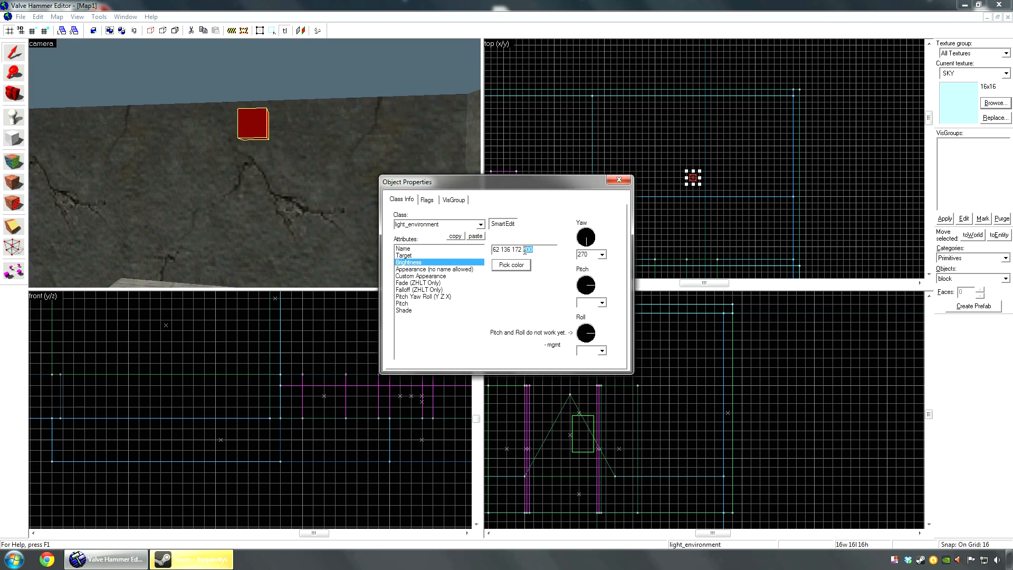
Set the light_environment's Pitch attribute to -45
{"action": "left_click", "coordinate": [407, 304]}
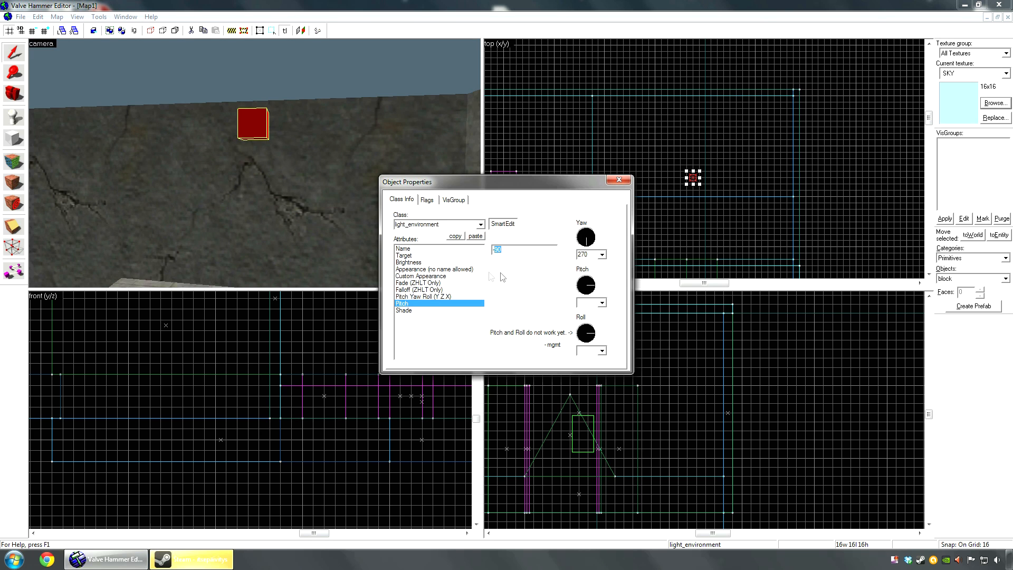
{"action": "key", "text": "z"}
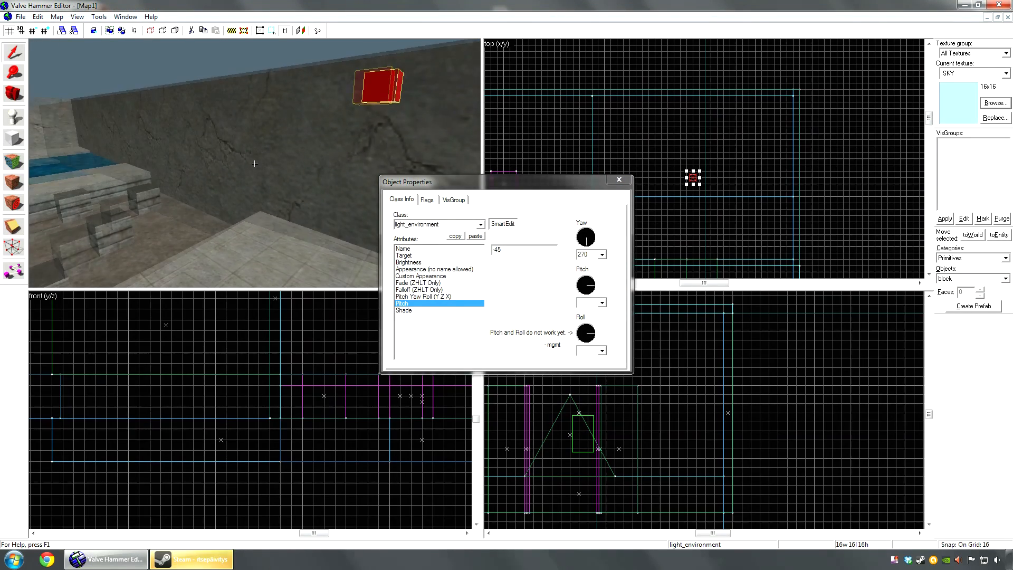
{"action": "key", "text": "z"}
{"action": "left_click_drag", "start_coordinate": [252, 156], "coordinate": [267, 168]}
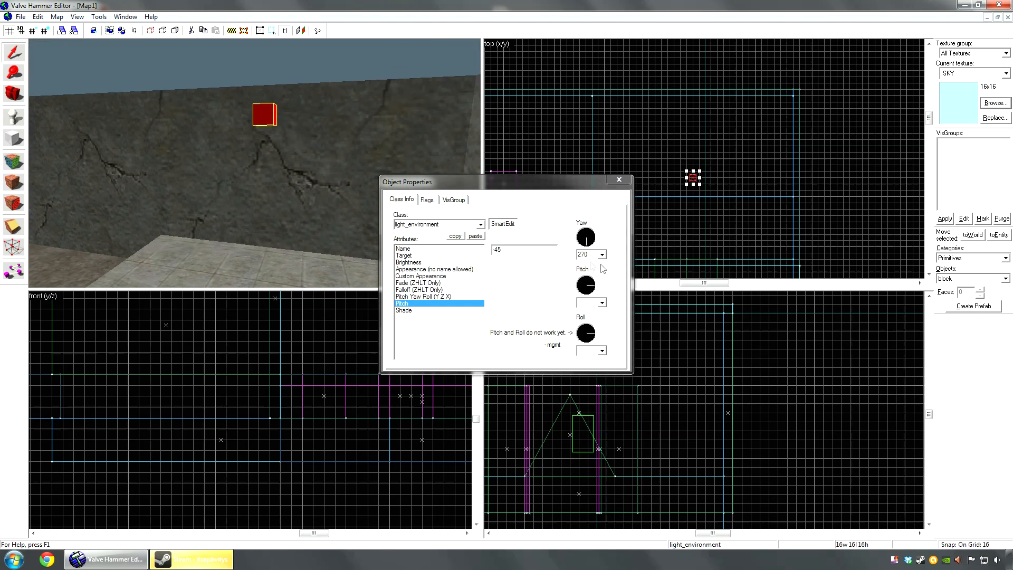
Examine the map layout and walls around the light_environment against its yaw and pitch settings
{"action": "scroll", "coordinate": [711, 174], "scroll_direction": "down", "scroll_amount": 4}
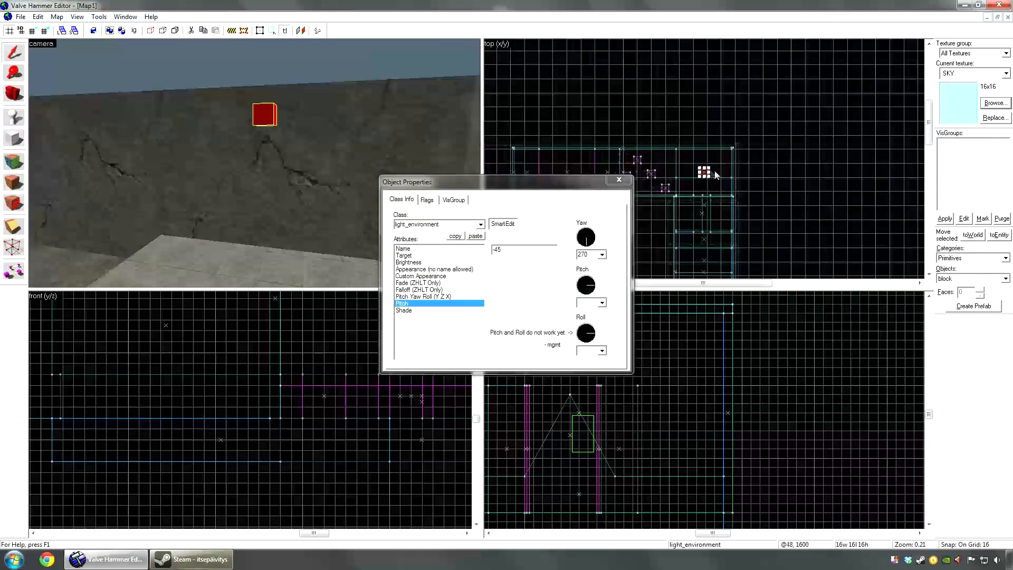
{"action": "scroll", "coordinate": [791, 180], "scroll_direction": "up", "scroll_amount": 2}
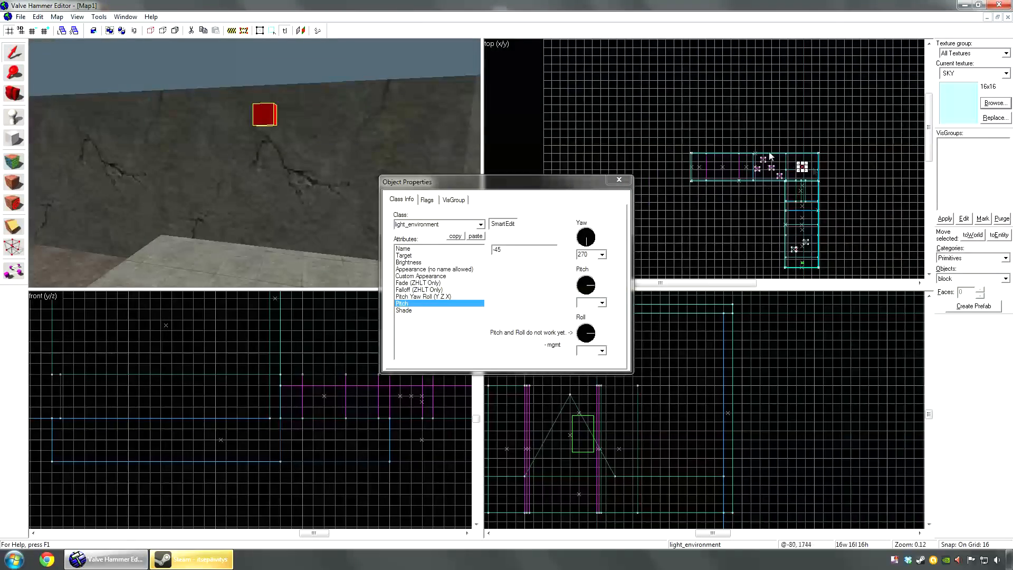
{"action": "scroll", "coordinate": [668, 163], "scroll_direction": "up", "scroll_amount": 2}
{"action": "key", "text": "Left"}
{"action": "key", "text": "Up"}
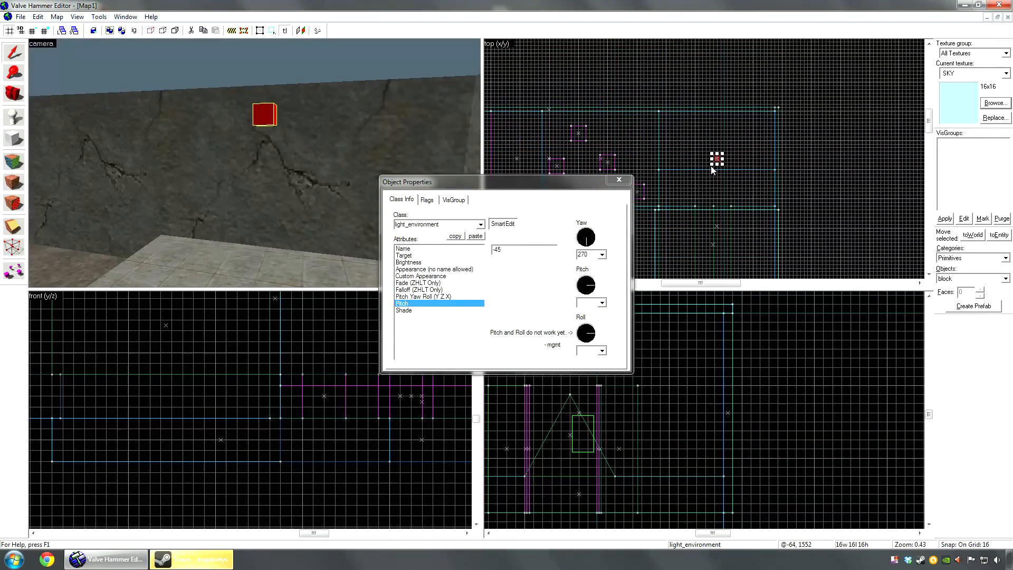
{"action": "scroll", "coordinate": [710, 167], "scroll_direction": "up", "scroll_amount": 1}
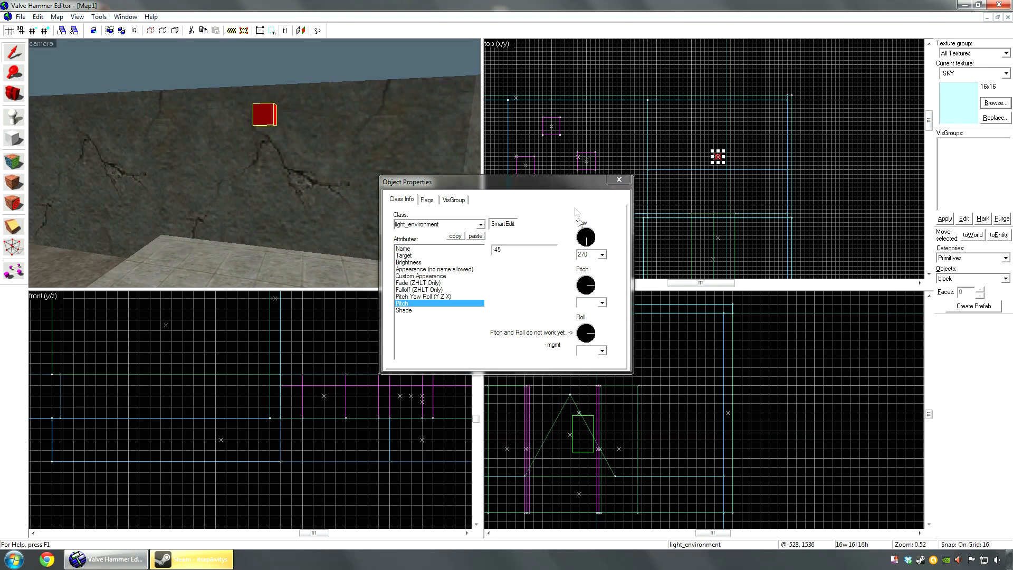
{"action": "left_click_drag", "start_coordinate": [529, 185], "coordinate": [507, 187]}
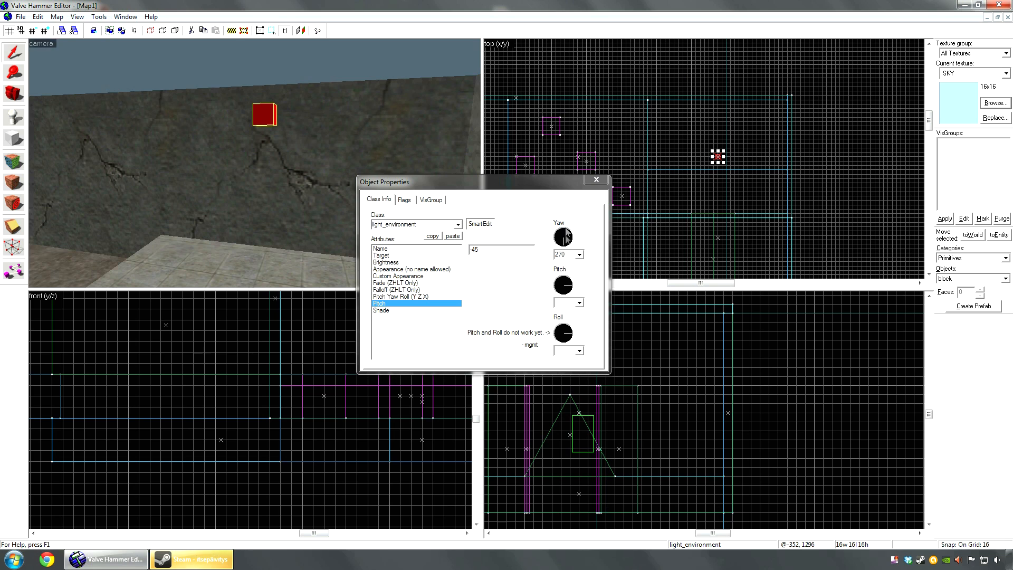
{"action": "scroll", "coordinate": [725, 172], "scroll_direction": "down", "scroll_amount": 2}
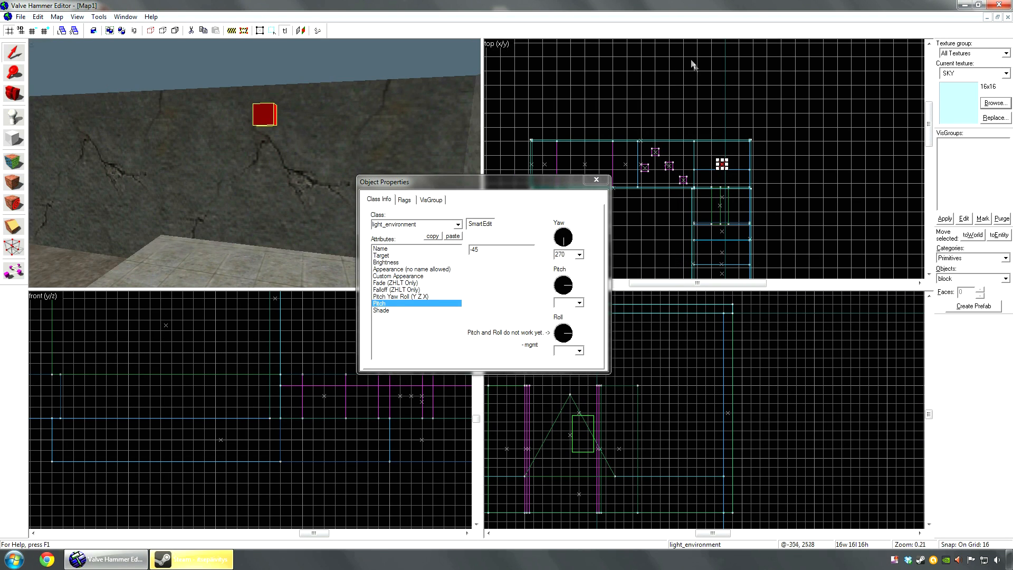
{"action": "left_click_drag", "start_coordinate": [246, 161], "coordinate": [206, 120]}
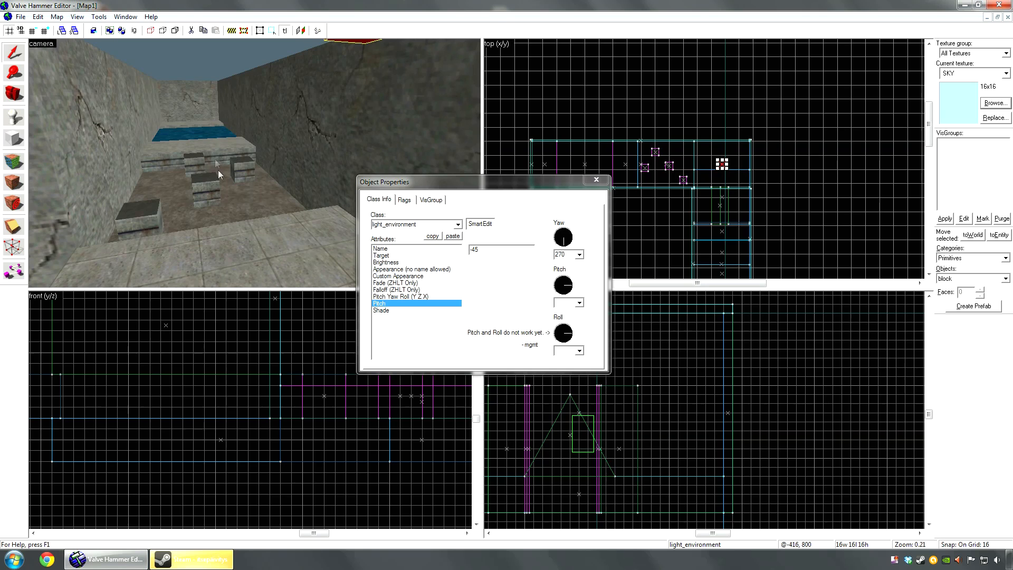
{"action": "key", "text": "z"}
{"action": "key", "text": "z"}
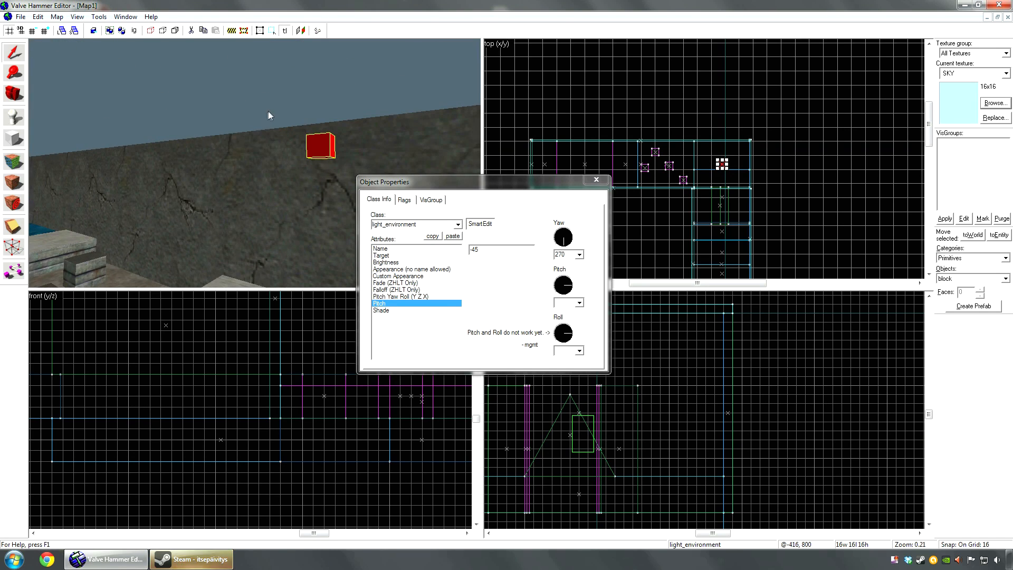
{"action": "key", "text": "z"}
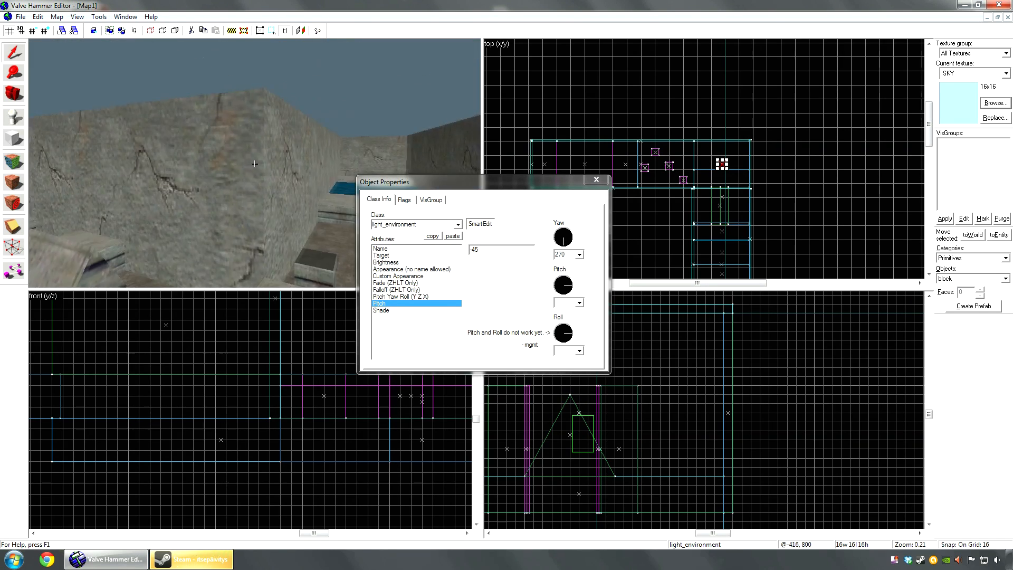
{"action": "key", "text": "z"}
{"action": "left_click", "coordinate": [407, 296]}
{"action": "left_click", "coordinate": [409, 303]}
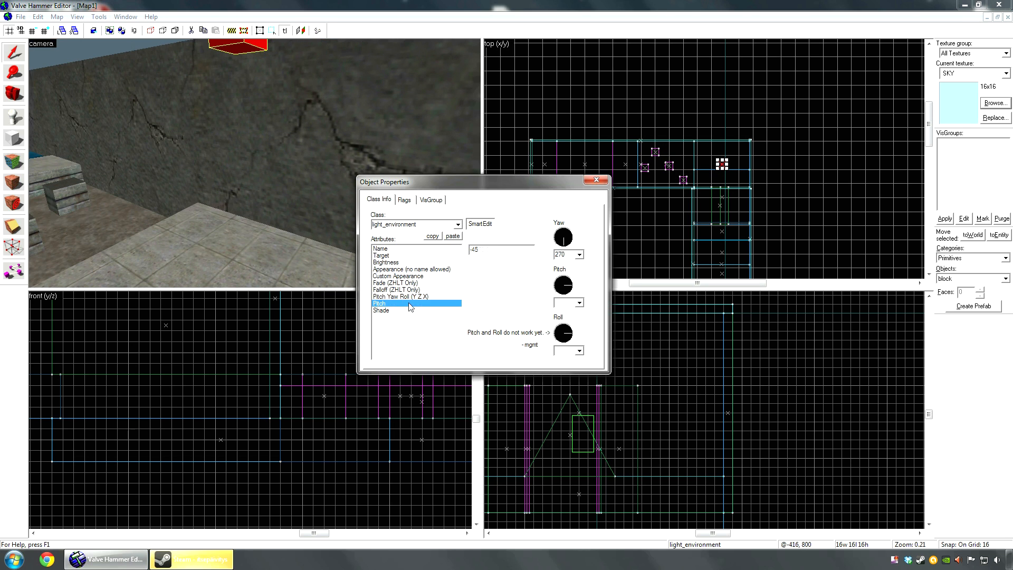
Check the light_environment's Brightness value, close its properties and look over the walls and water area in the 3D view
{"action": "left_click", "coordinate": [397, 263]}
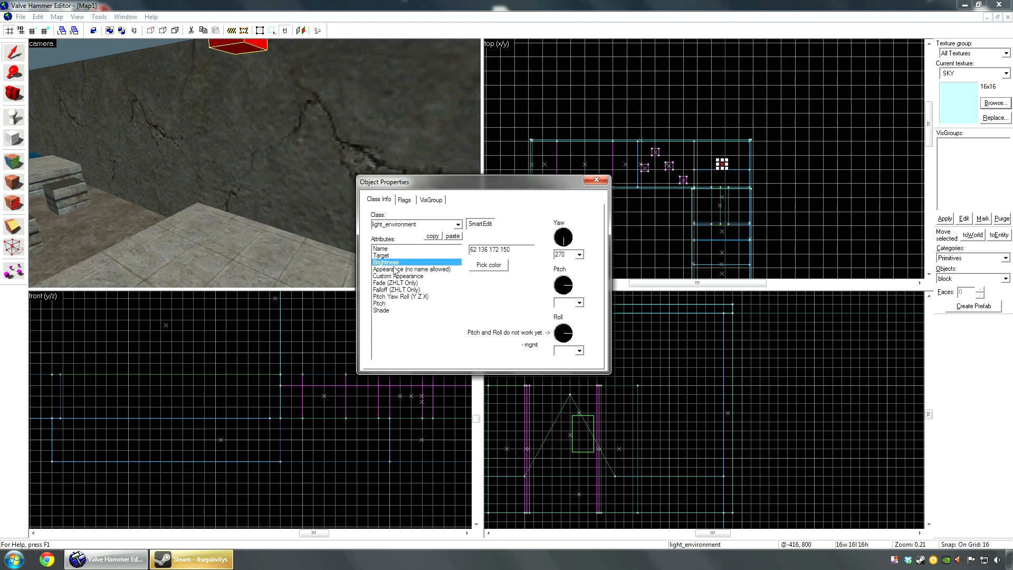
{"action": "left_click", "coordinate": [596, 180]}
{"action": "key", "text": "z"}
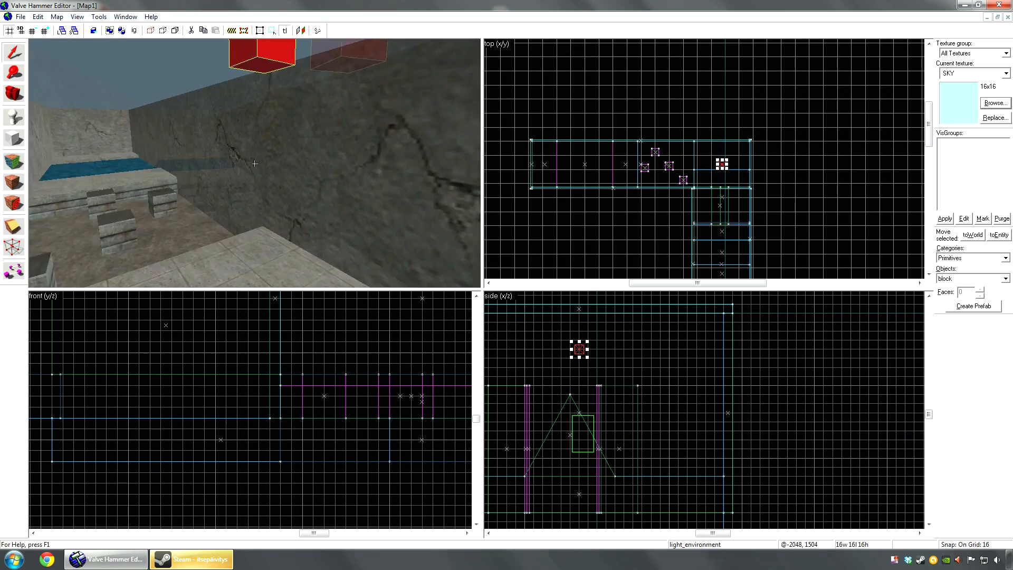
{"action": "key", "text": "z"}
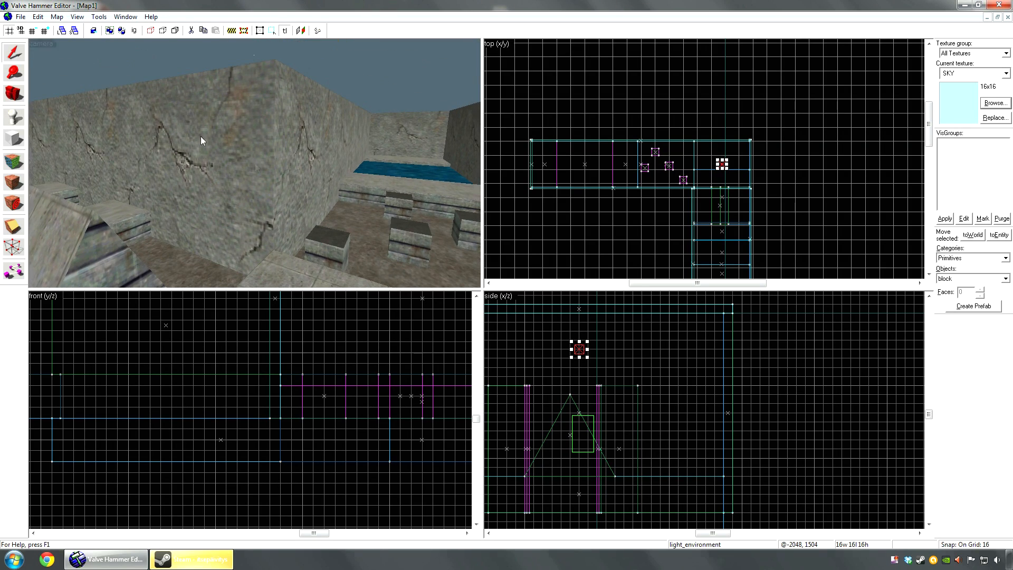
Save the map as tutorial3.rmf, overwriting the existing file
{"action": "left_click", "coordinate": [18, 17]}
{"action": "left_click", "coordinate": [45, 76]}
{"action": "left_click", "coordinate": [411, 200]}
{"action": "left_click", "coordinate": [632, 349]}
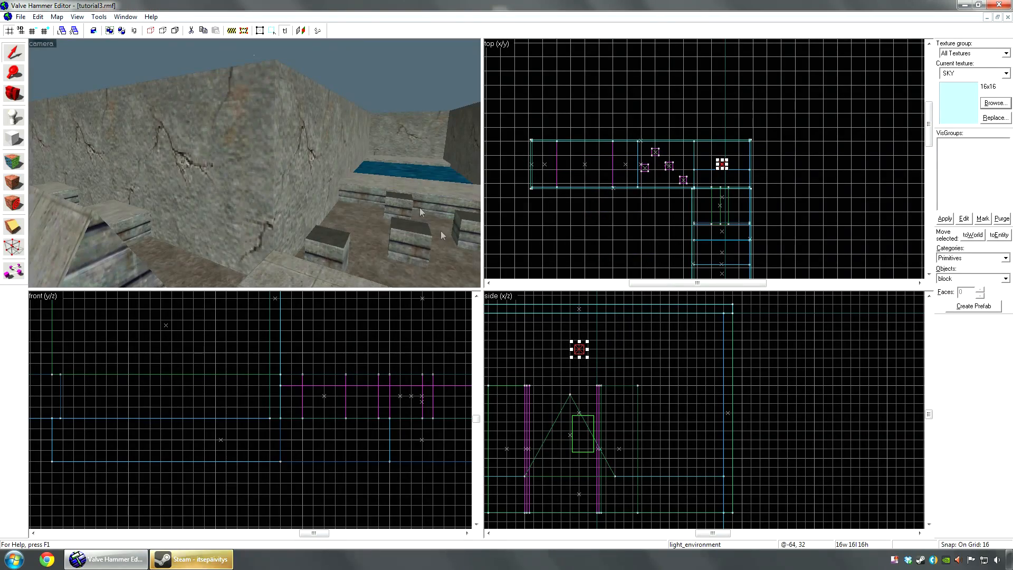
Export the map as tutorial3.map in the maps folder, replacing the earlier export
{"action": "left_click", "coordinate": [20, 16]}
{"action": "left_click", "coordinate": [51, 91]}
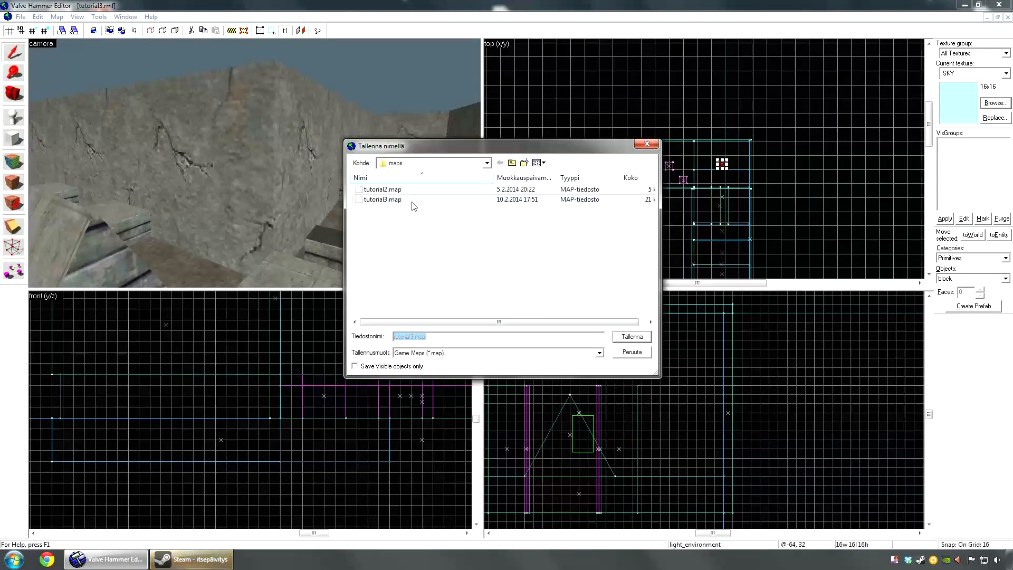
{"action": "left_click", "coordinate": [632, 336]}
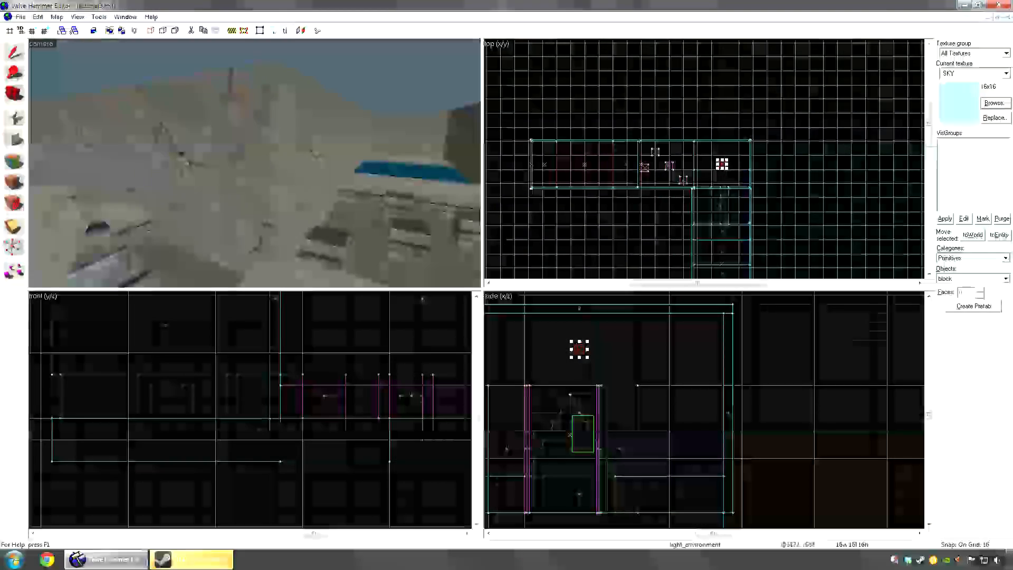
Switch to Batch Compiler and check which WAD files are included in the CSG settings
{"action": "left_click", "coordinate": [964, 4]}
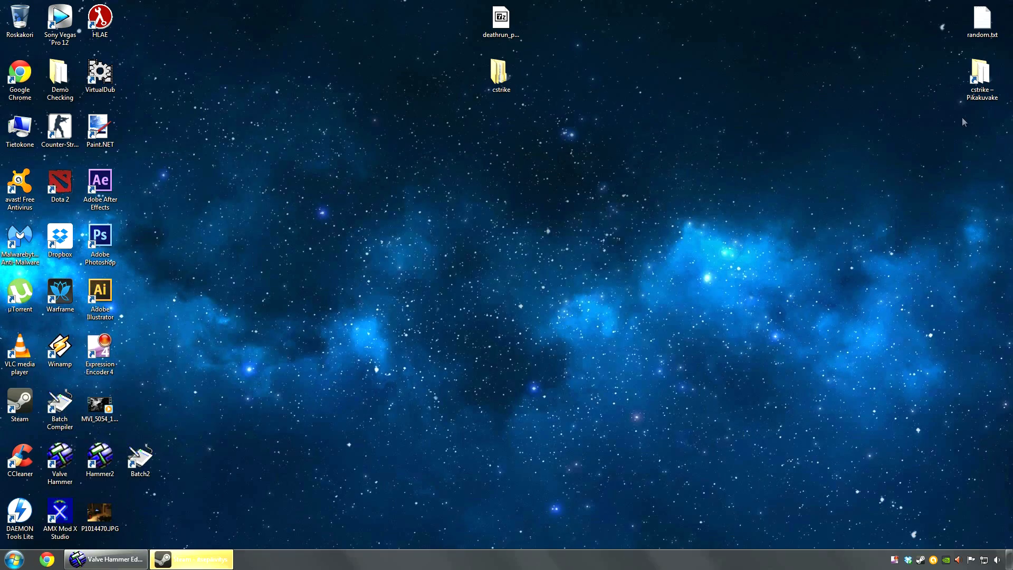
{"action": "double_click", "coordinate": [140, 457]}
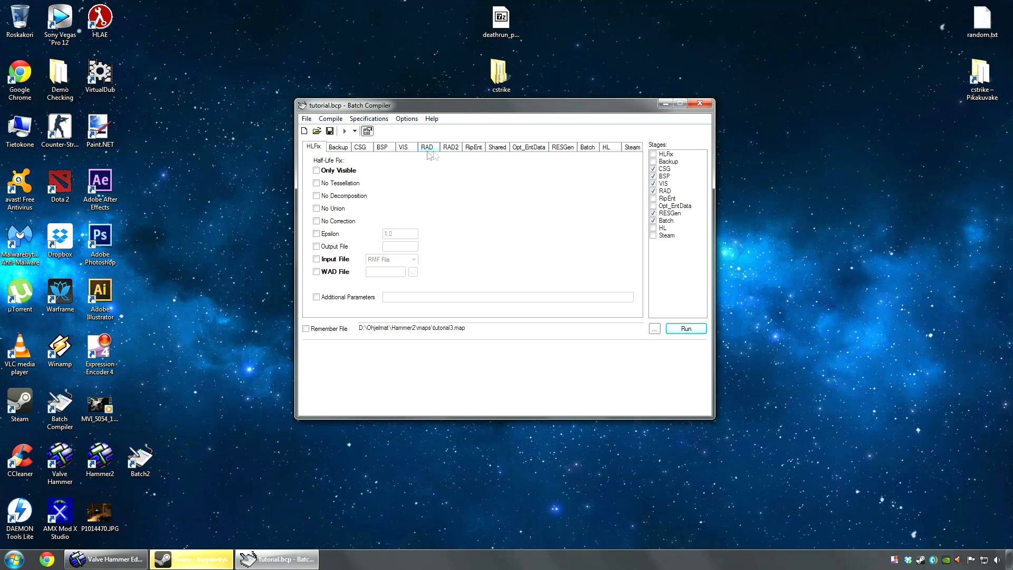
{"action": "left_click", "coordinate": [364, 148]}
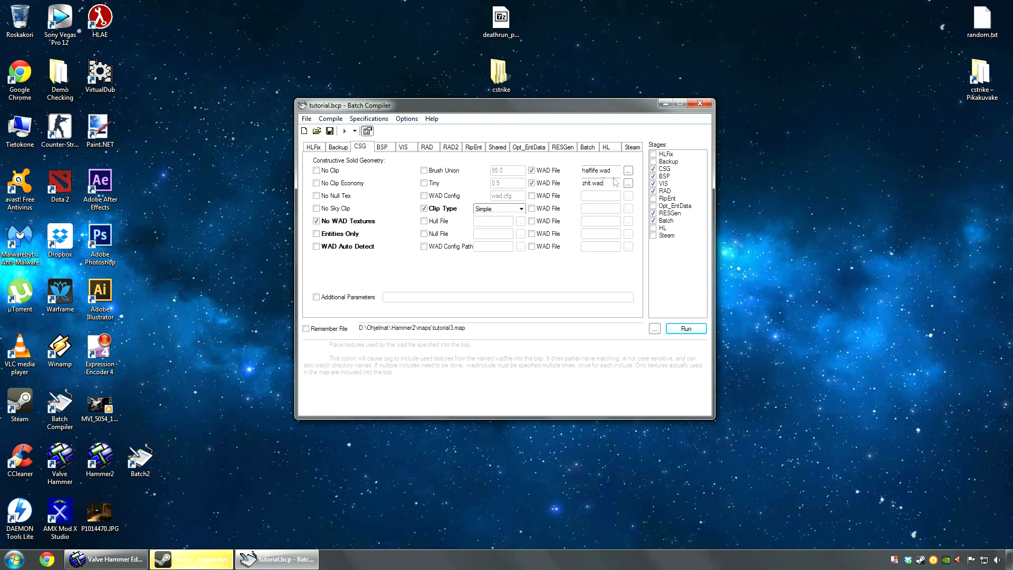
{"action": "mouse_move", "coordinate": [602, 180]}
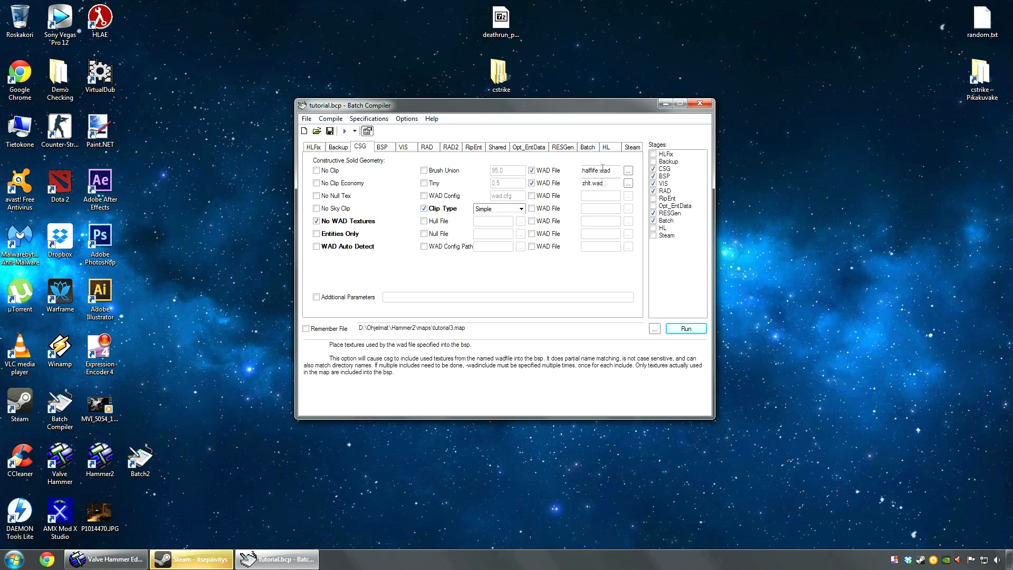
{"action": "left_click", "coordinate": [315, 147]}
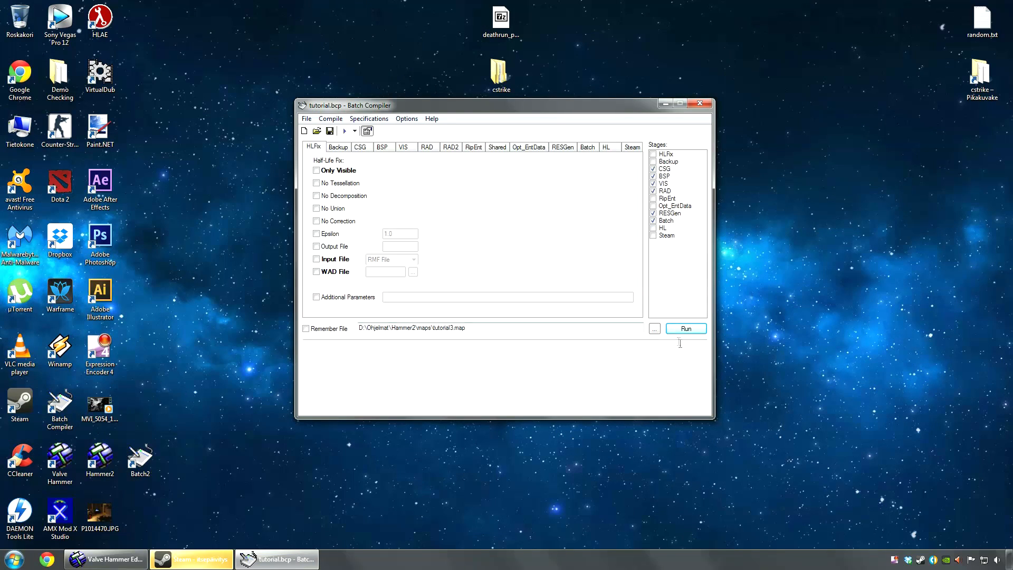
Load tutorial3.map from the Hammer2 maps folder as the source file and run the compile
{"action": "left_click", "coordinate": [654, 328]}
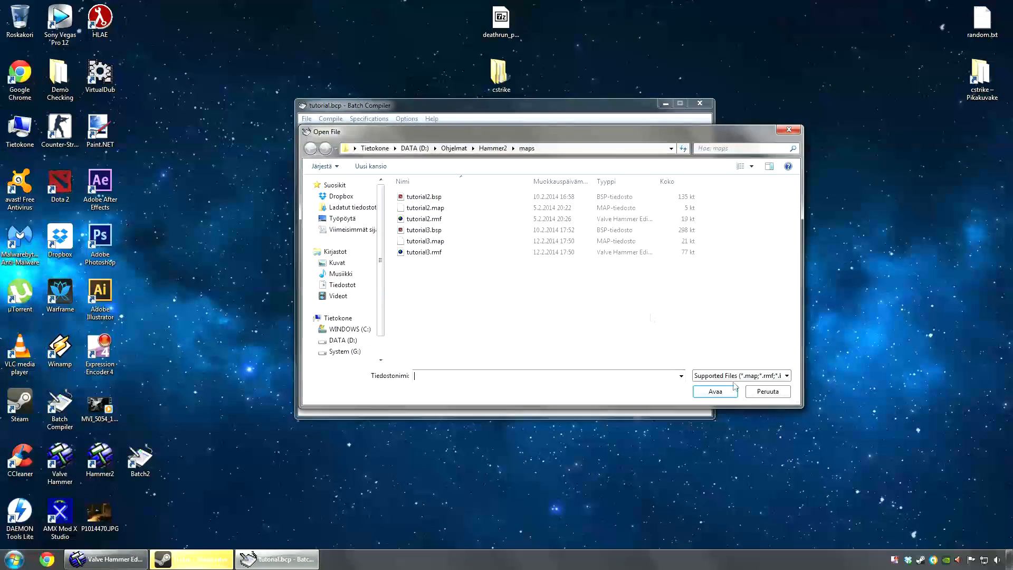
{"action": "left_click", "coordinate": [766, 390]}
{"action": "left_click", "coordinate": [655, 329]}
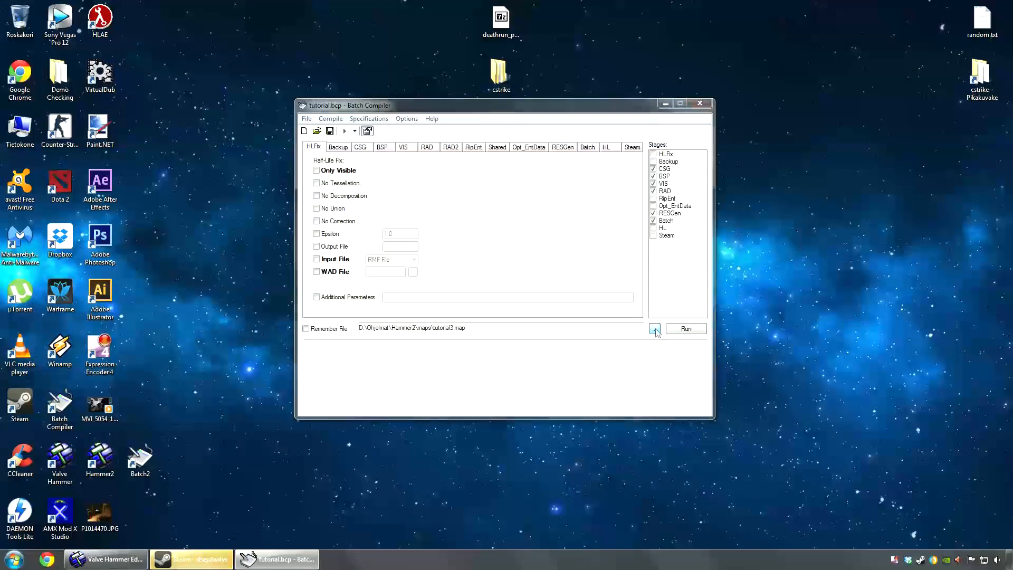
{"action": "left_click", "coordinate": [461, 243]}
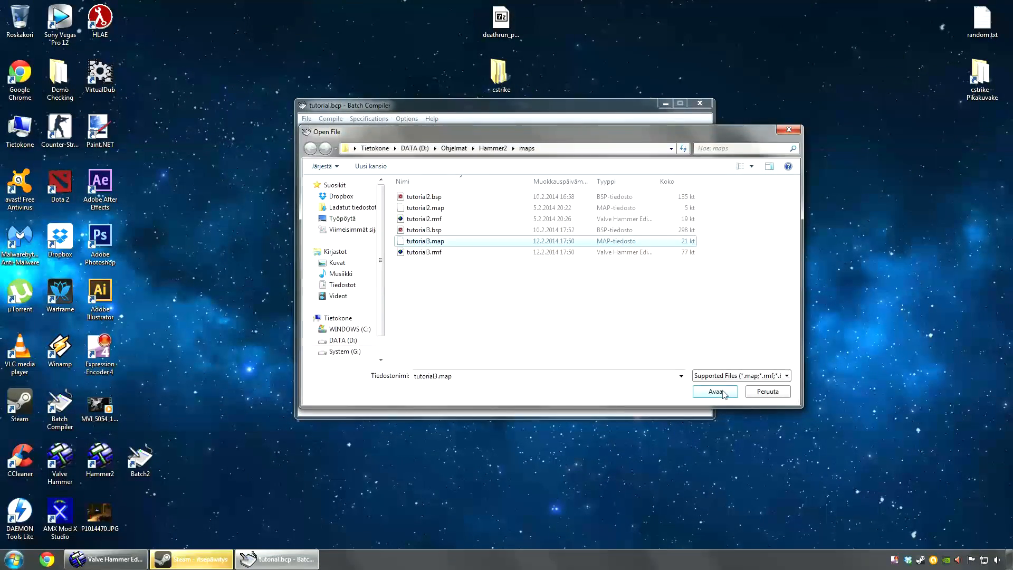
{"action": "left_click", "coordinate": [698, 390]}
{"action": "left_click", "coordinate": [687, 329]}
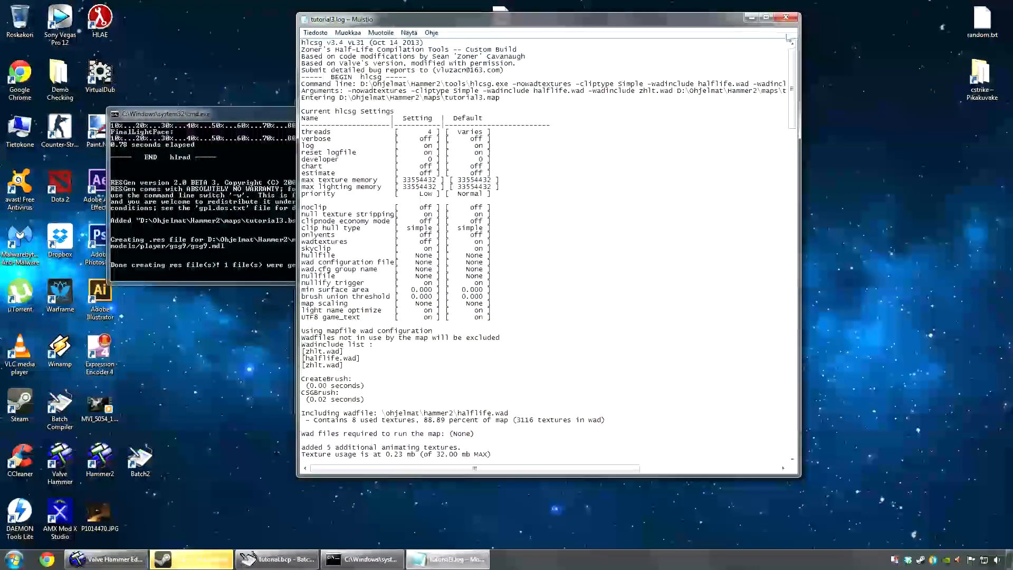
Look through the tutorial3 compile log, close it and minimize the compiler
{"action": "left_click_drag", "start_coordinate": [793, 75], "coordinate": [810, 93]}
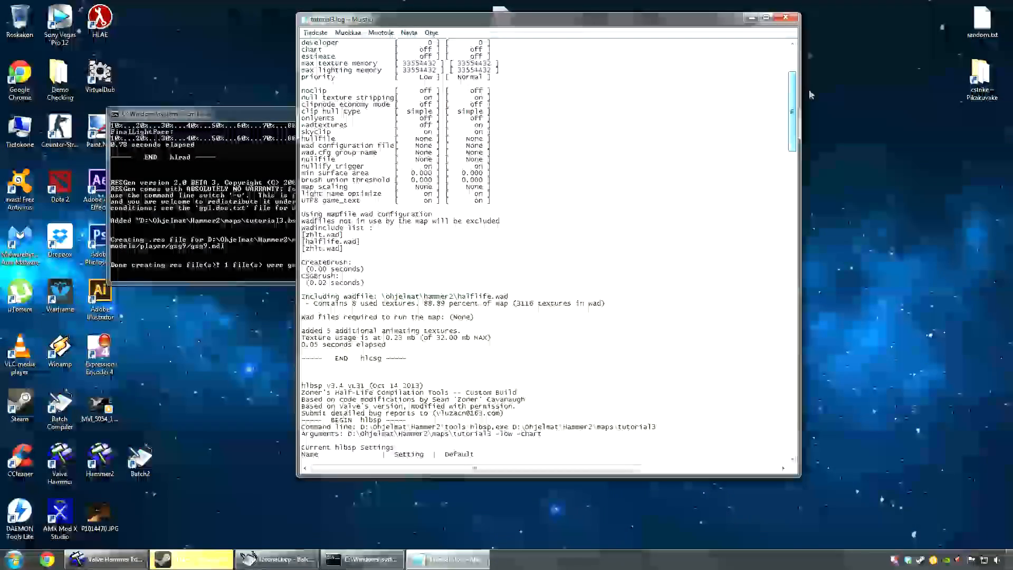
{"action": "left_click", "coordinate": [786, 17]}
{"action": "left_click", "coordinate": [666, 103]}
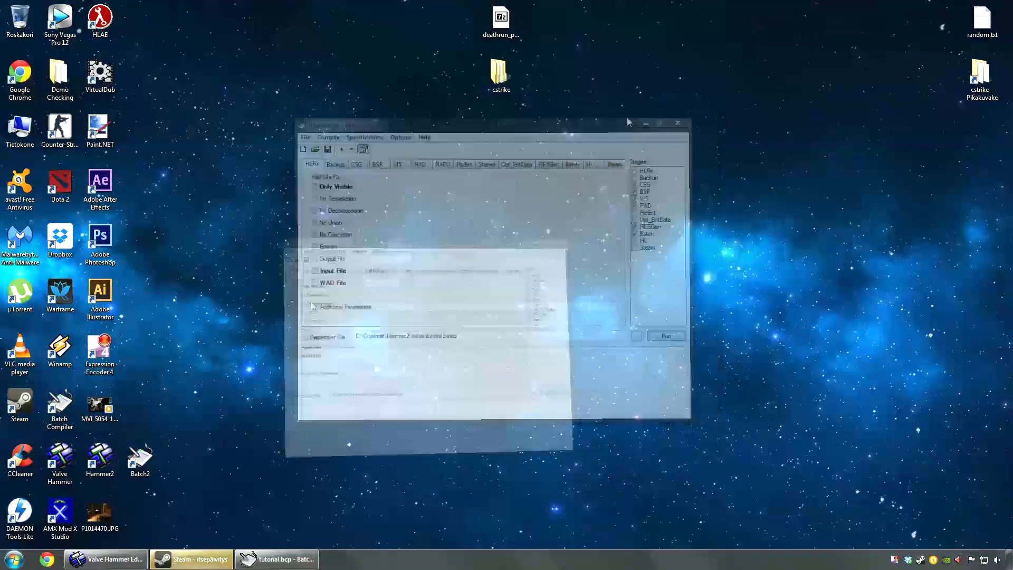
Open the Hammer2 maps folder on the D: drive and copy the compiled tutorial3.bsp
{"action": "left_click", "coordinate": [14, 559]}
{"action": "left_click", "coordinate": [179, 426]}
{"action": "double_click", "coordinate": [517, 153]}
{"action": "double_click", "coordinate": [378, 222]}
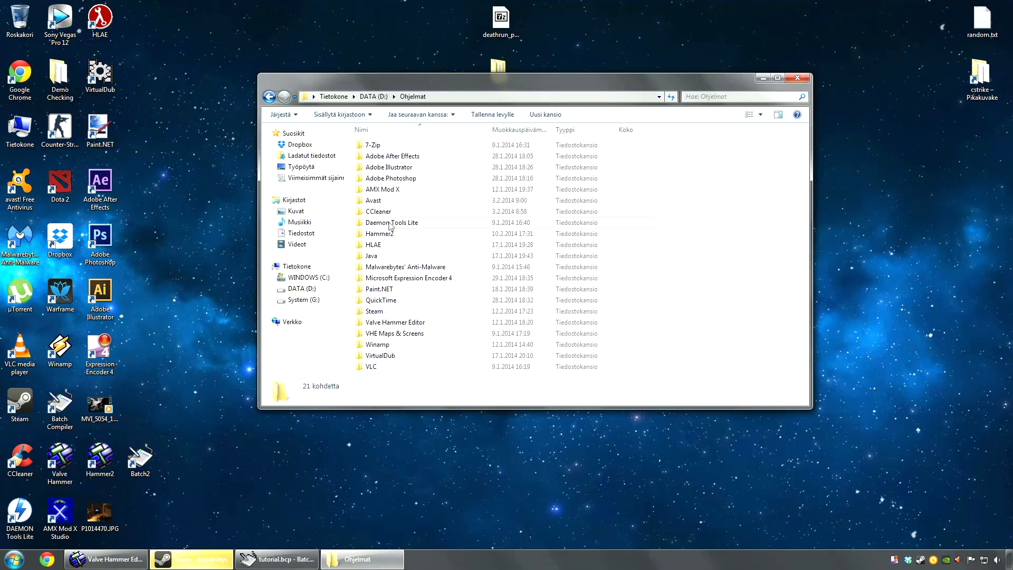
{"action": "double_click", "coordinate": [379, 233]}
{"action": "double_click", "coordinate": [396, 168]}
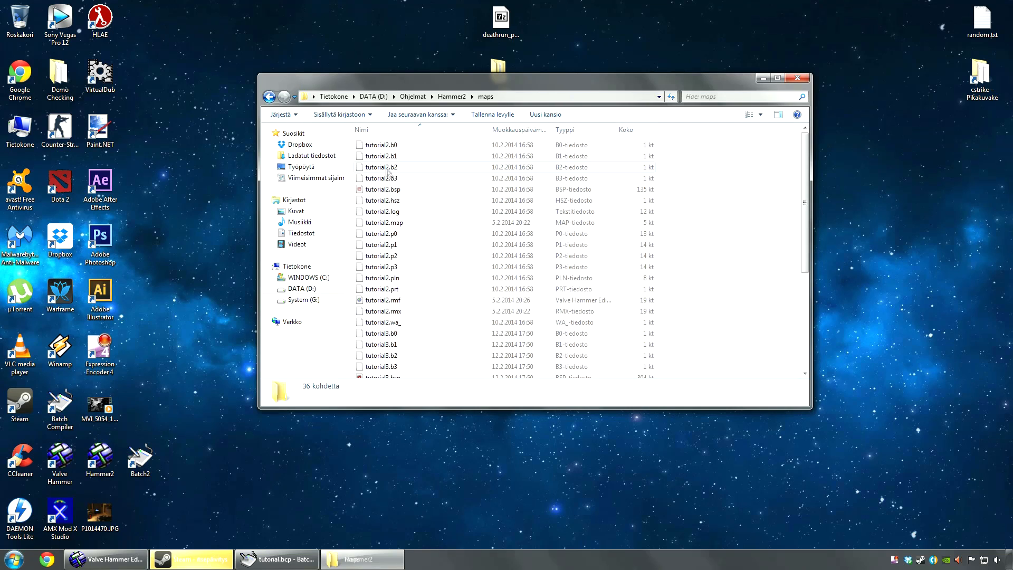
{"action": "scroll", "coordinate": [414, 296], "scroll_direction": "down", "scroll_amount": 5}
{"action": "left_click", "coordinate": [414, 217]}
Paste tutorial3.bsp into the cstrike maps folder, replacing the old version, and minimize both folder windows
{"action": "double_click", "coordinate": [981, 74]}
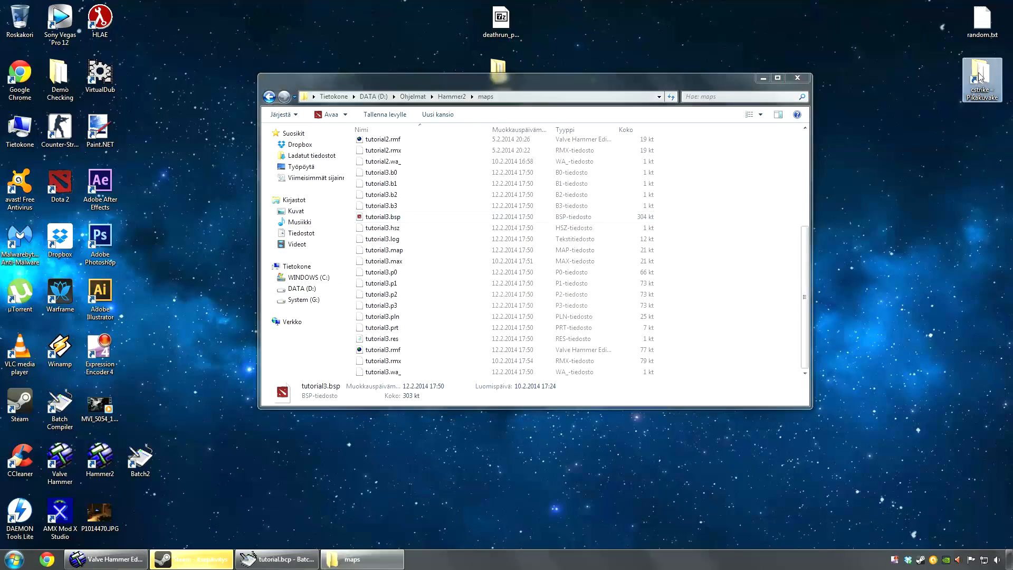
{"action": "double_click", "coordinate": [390, 234]}
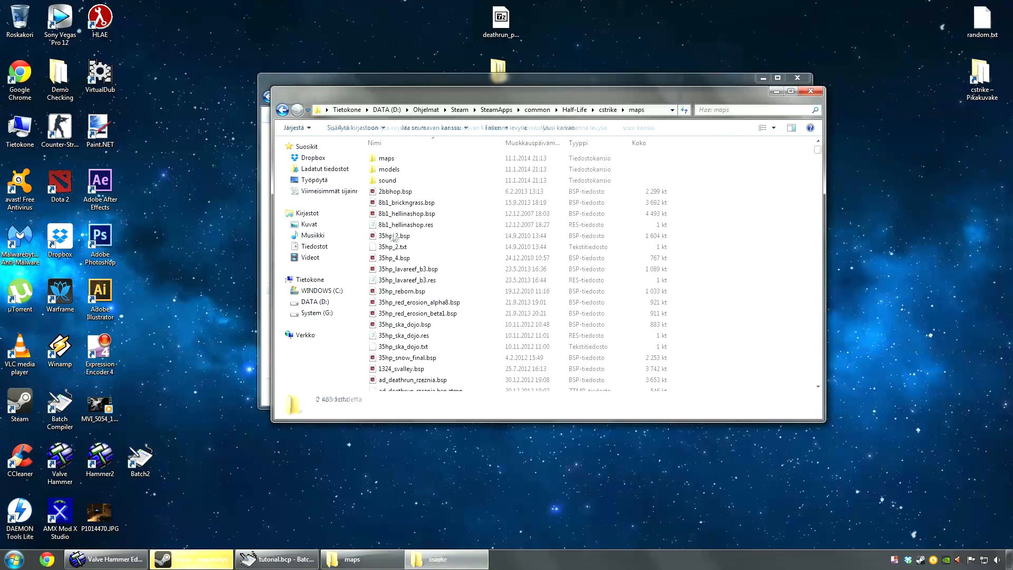
{"action": "key", "text": "ctrl+v"}
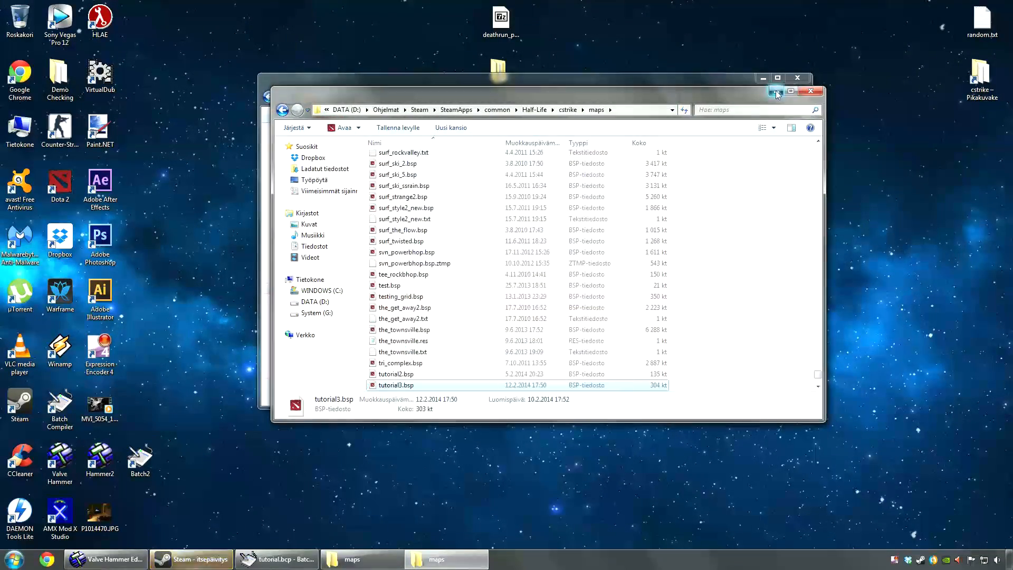
{"action": "left_click", "coordinate": [776, 92]}
{"action": "left_click", "coordinate": [763, 78]}
Launch Counter-Strike through Steam and start a local server on the tutorial3 map
{"action": "right_click", "coordinate": [924, 555]}
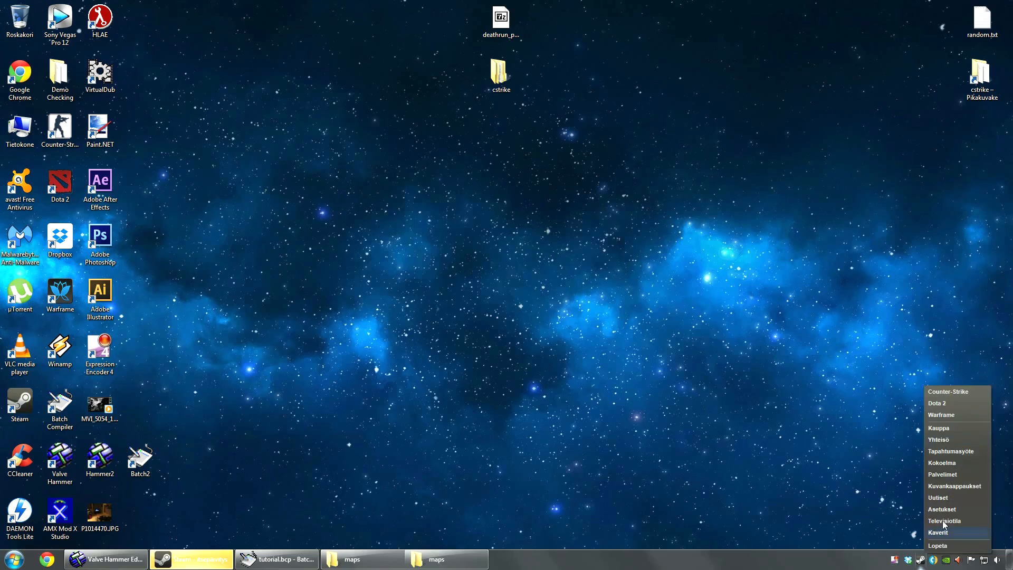
{"action": "left_click", "coordinate": [948, 391]}
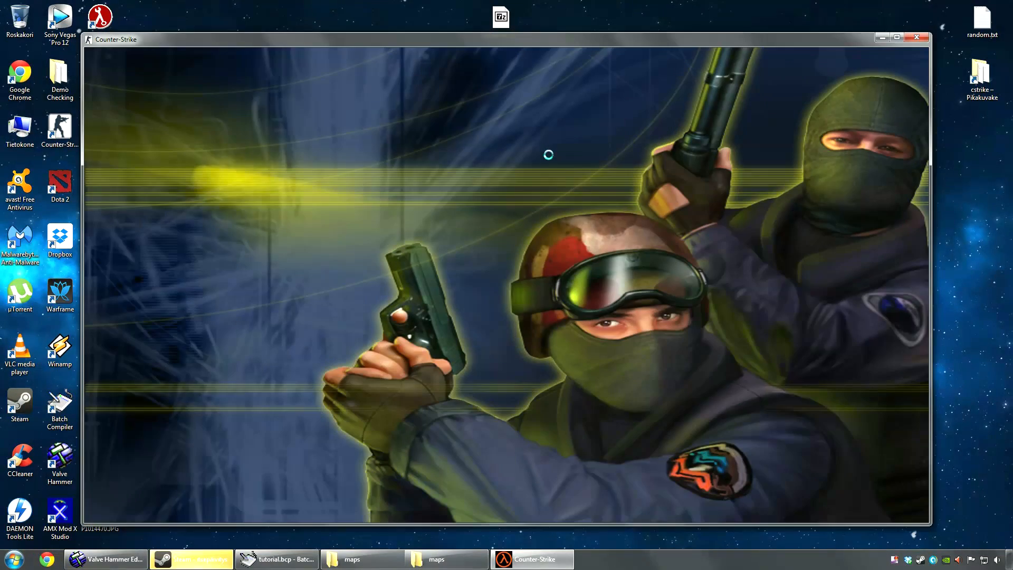
{"action": "left_click", "coordinate": [141, 440]}
{"action": "left_click", "coordinate": [511, 217]}
{"action": "left_click", "coordinate": [495, 312]}
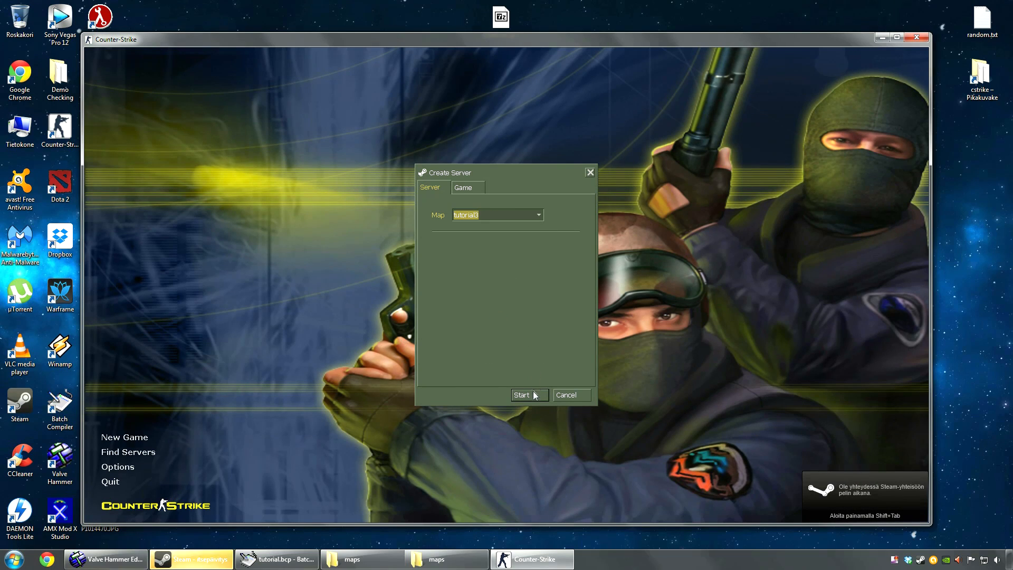
{"action": "key", "text": "Return"}
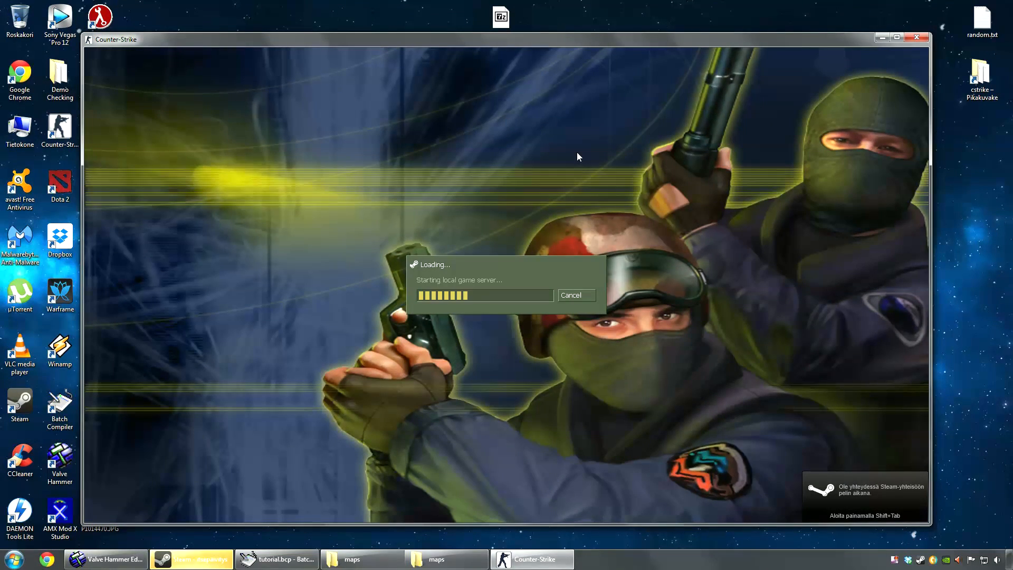
{"action": "key", "text": "Return"}
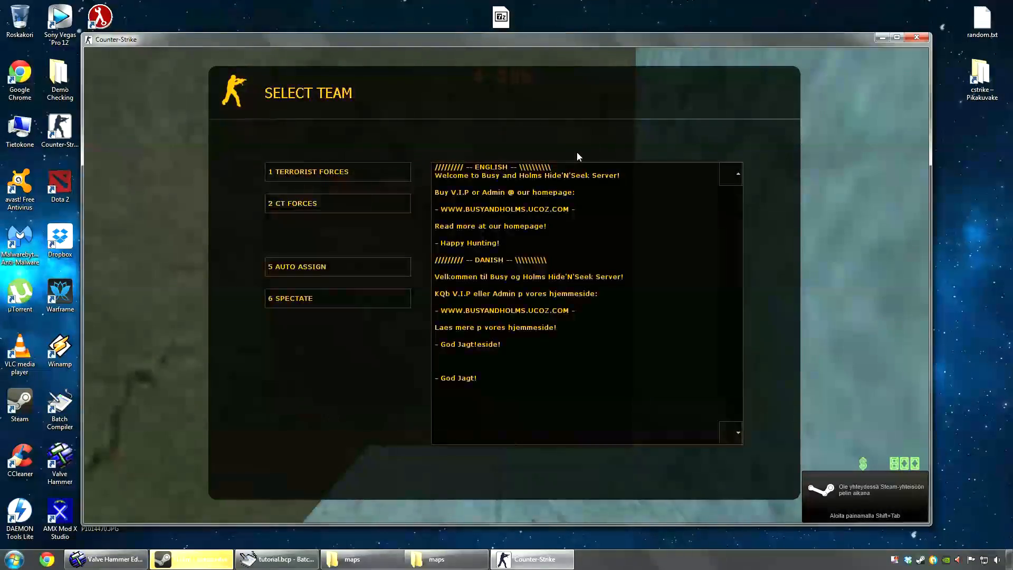
Join the CT forces with the second character choice and enter the map
{"action": "key", "text": "2"}
{"action": "key", "text": "2"}
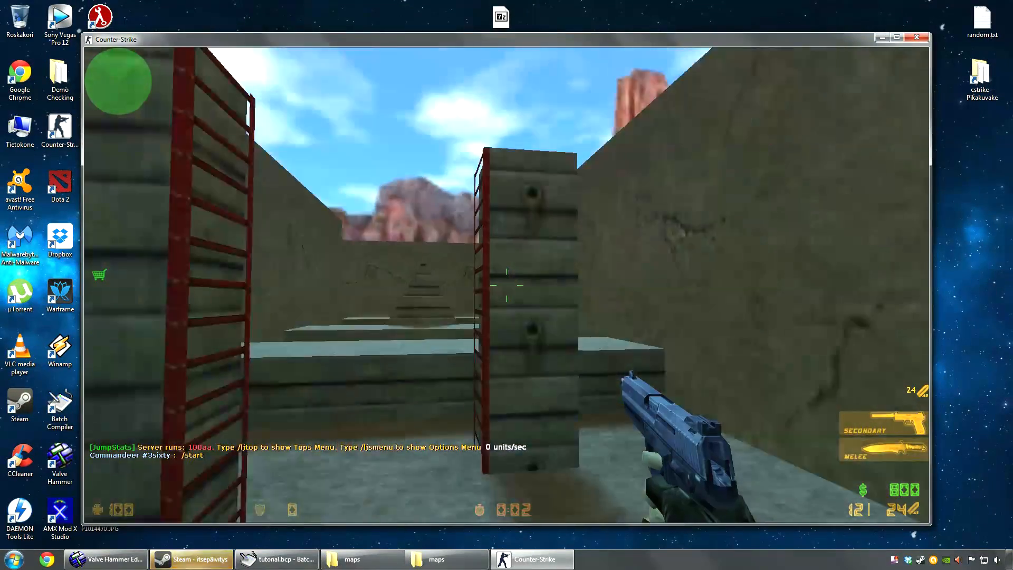
{"action": "key", "text": "f"}
Bind the z key to "say /training" in the game console and open the training menu in the game
{"action": "key", "text": "grave"}
{"action": "type", "text": "bind z \"say /t"}
{"action": "key", "text": "BackSpace"}
{"action": "key", "text": "BackSpace"}
{"action": "type", "text": "say"}
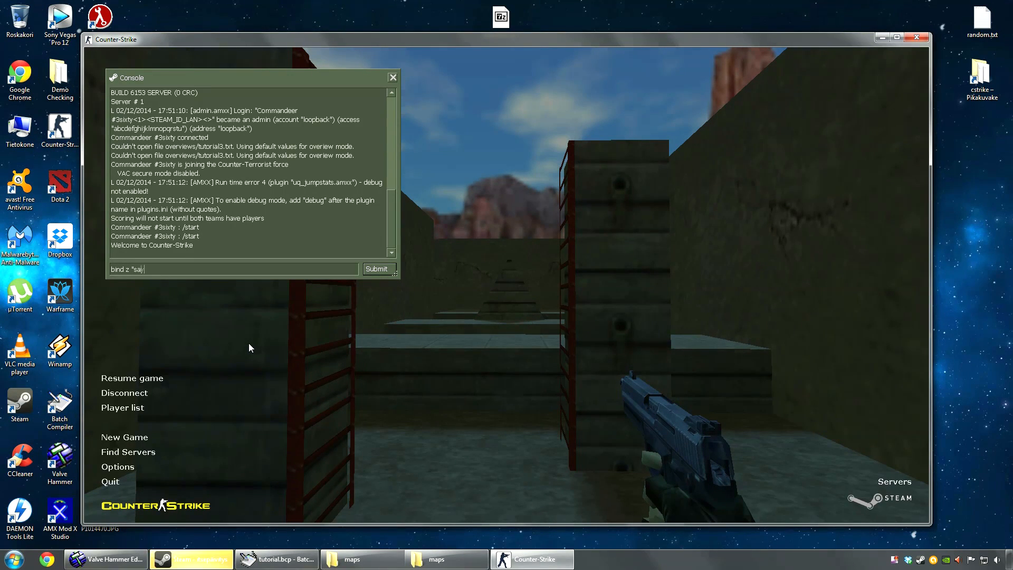
{"action": "type", "text": " /training\""}
{"action": "key", "text": "Return"}
{"action": "key", "text": "Escape"}
{"action": "key", "text": "z"}
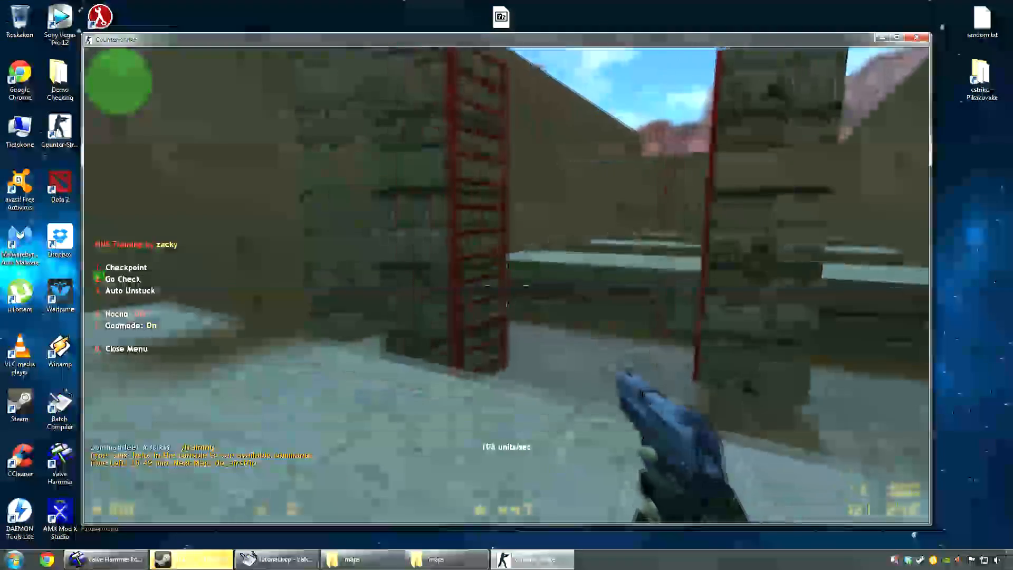
Playtest the ladder section by climbing and jumping between the red ladders, saving a checkpoint on the way
{"action": "key", "text": "w"}
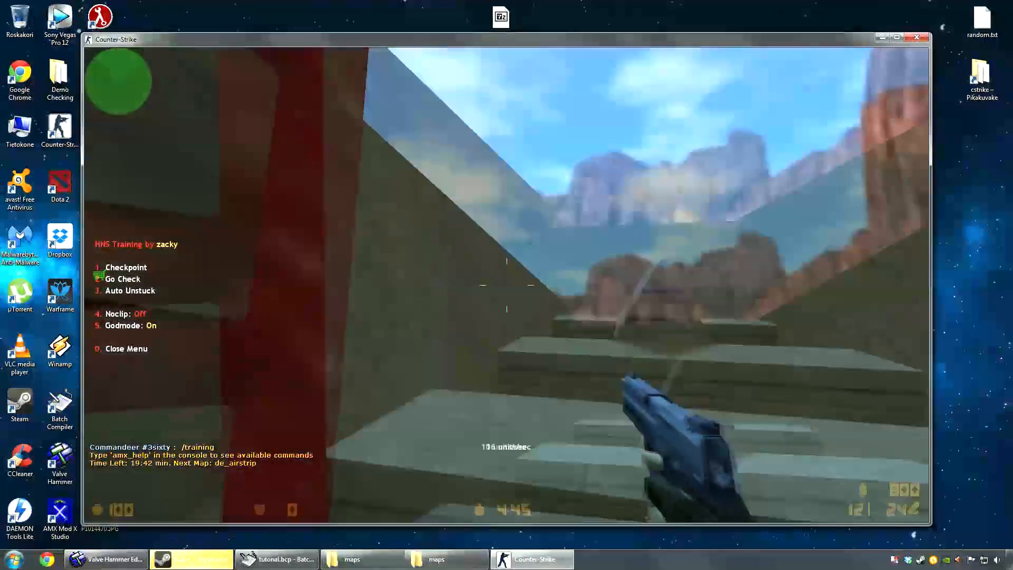
{"action": "key", "text": "a"}
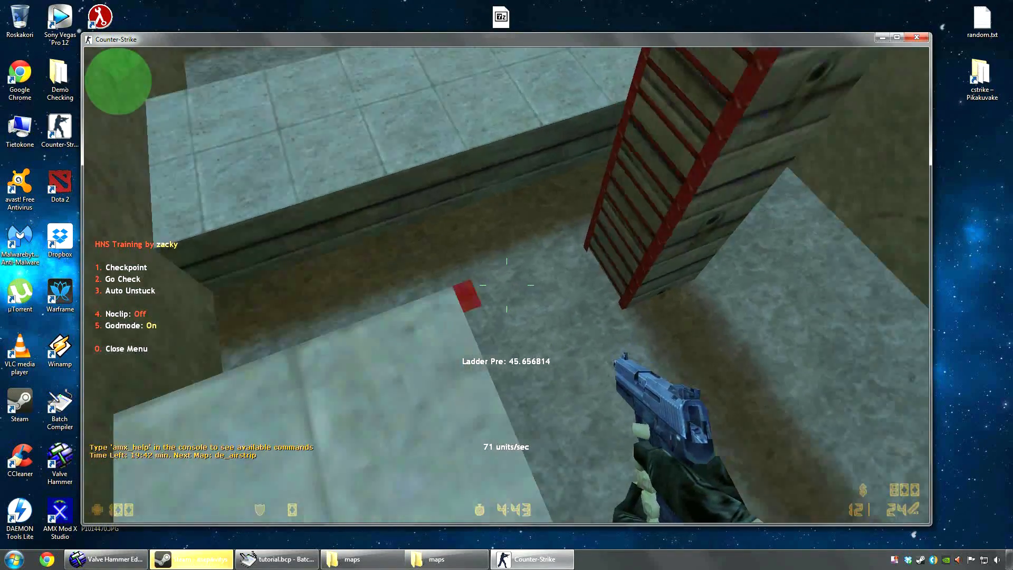
{"action": "key", "text": "1"}
{"action": "key", "text": "w"}
{"action": "key", "text": "space"}
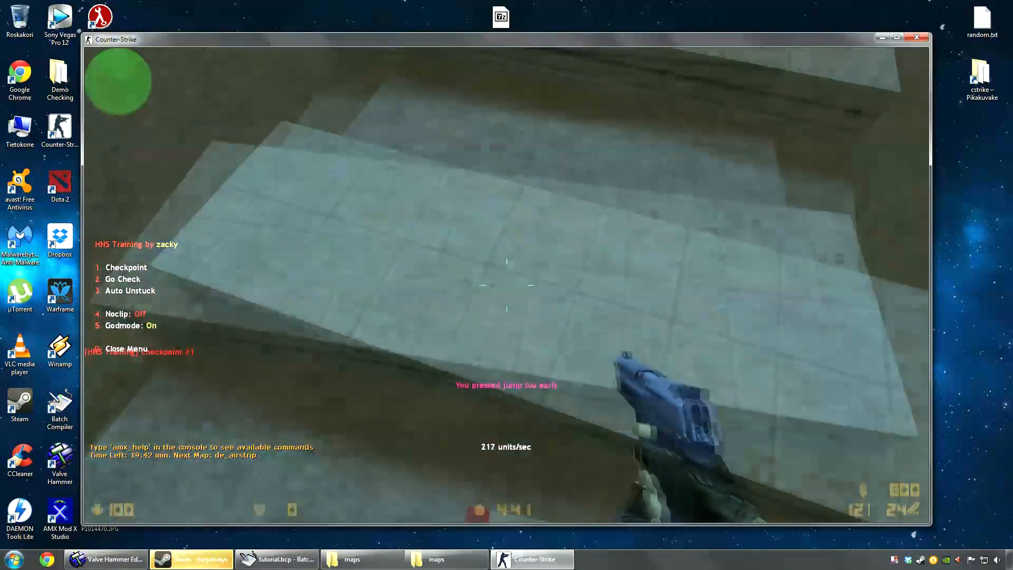
{"action": "key", "text": "w"}
{"action": "key", "text": "space"}
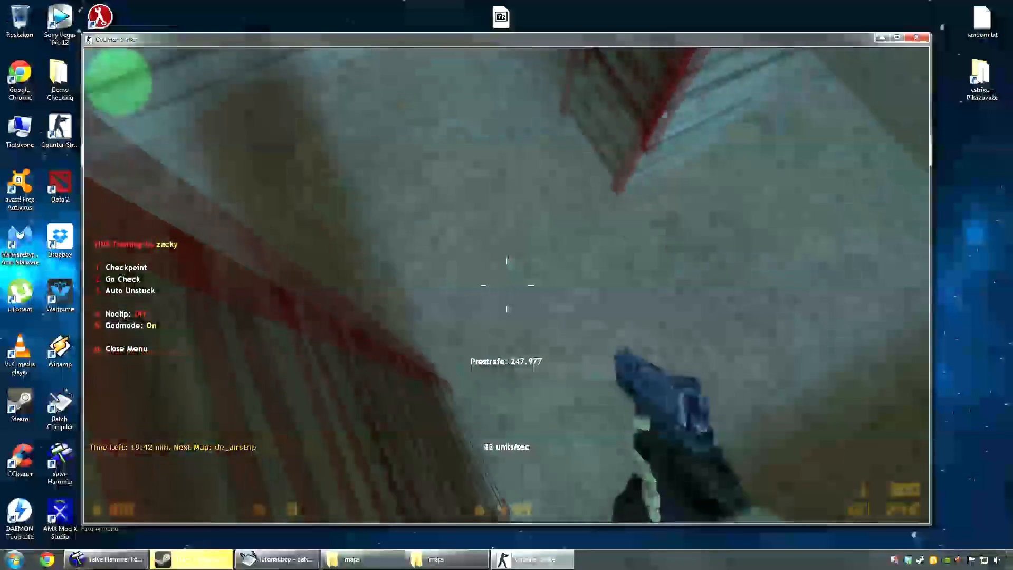
{"action": "key", "text": "w"}
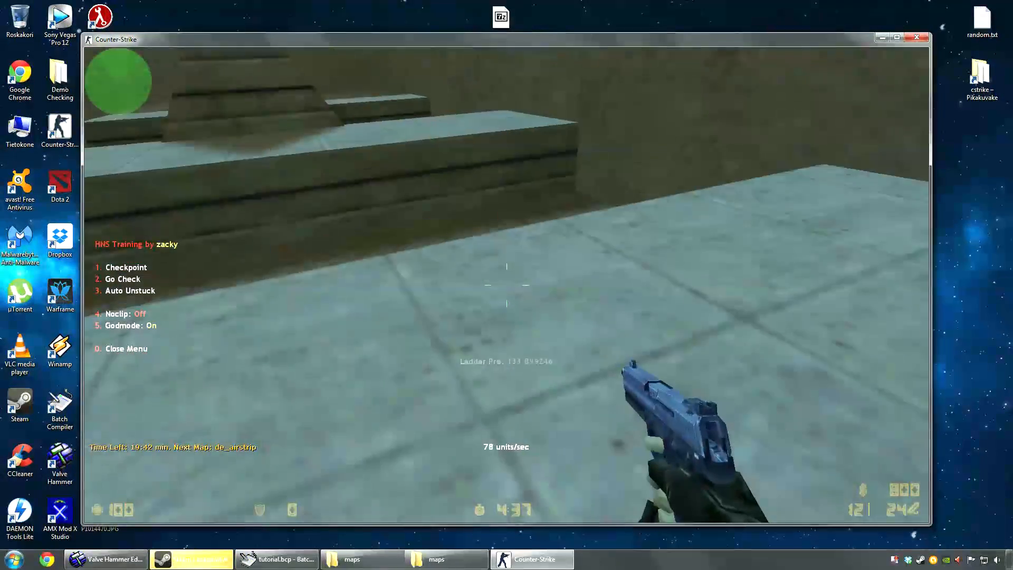
Save a checkpoint on the tiled platform beyond the ladders and test the following block jumps, returning to the checkpoint to retry
{"action": "key", "text": "w"}
{"action": "key", "text": "1"}
{"action": "key", "text": "w"}
{"action": "key", "text": "space"}
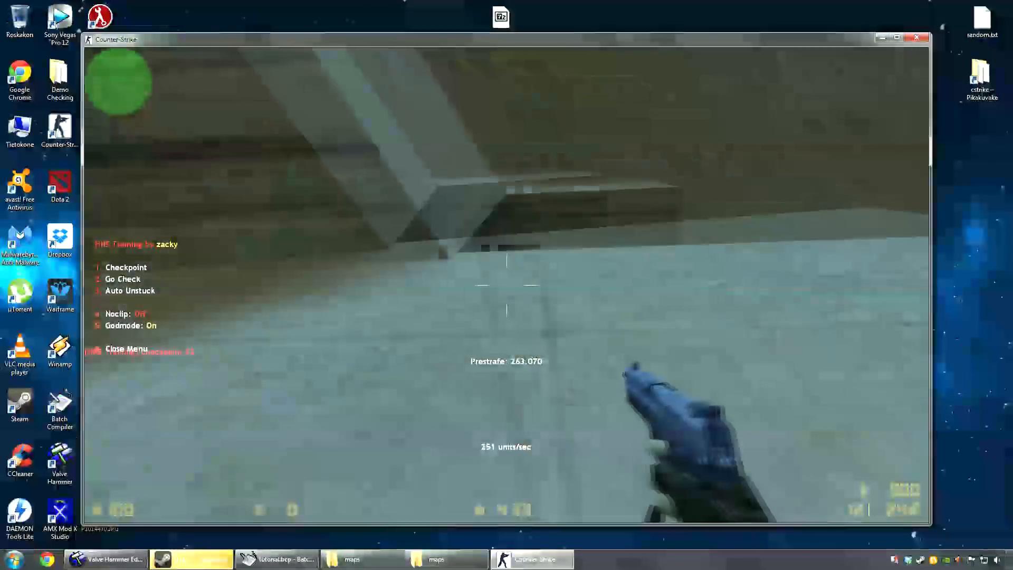
{"action": "key", "text": "2"}
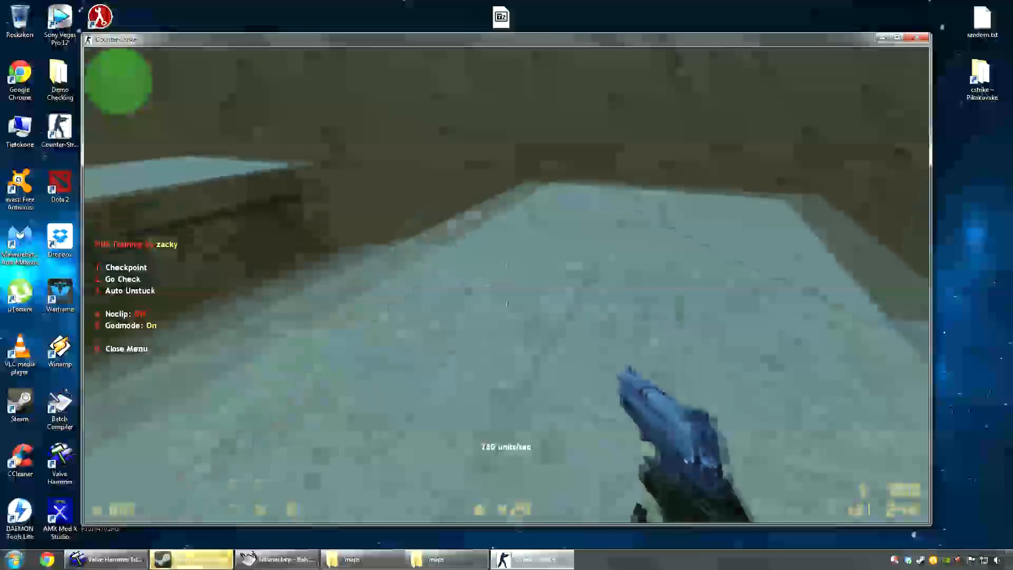
{"action": "key", "text": "w"}
{"action": "key", "text": "space"}
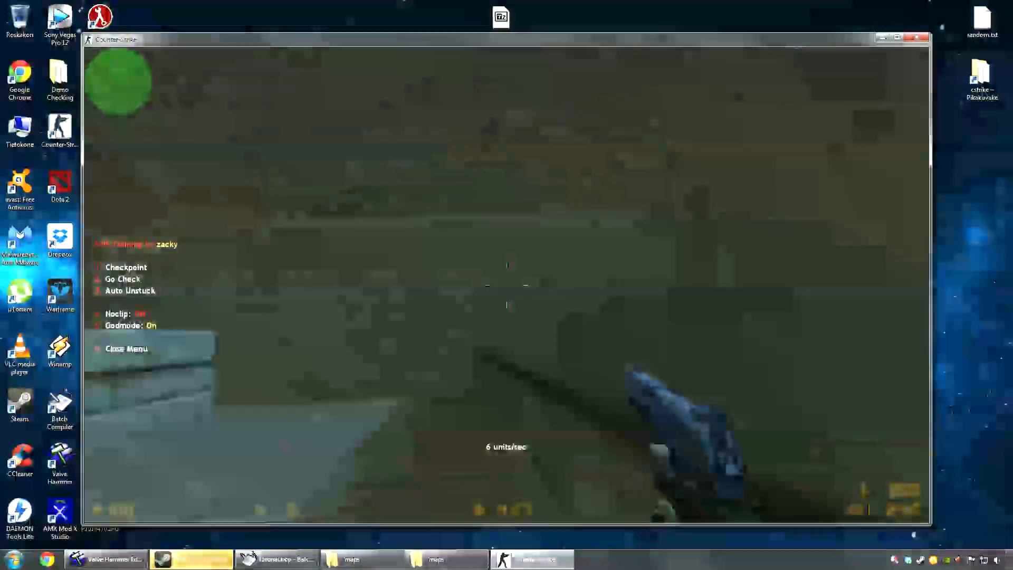
{"action": "key", "text": "ctrl"}
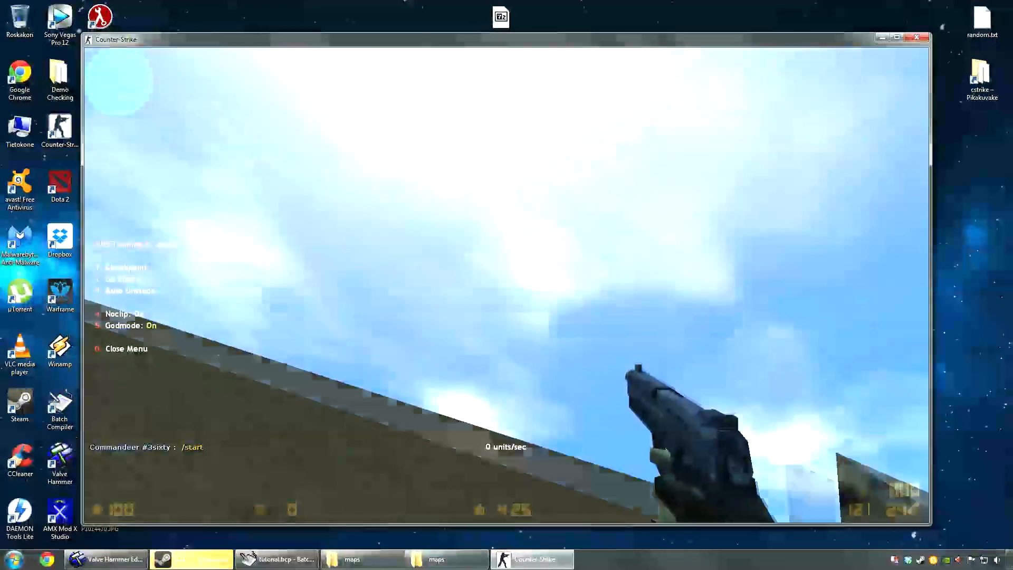
Turn noclip off by the surf wedge and cross to the platform in front of the sinking blocks
{"action": "key", "text": "4"}
{"action": "key", "text": "space"}
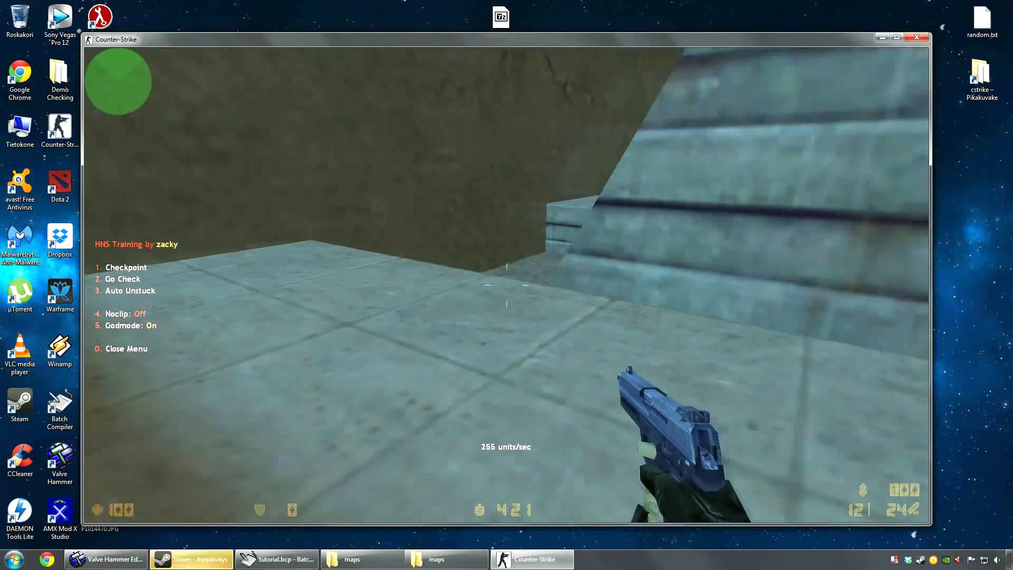
{"action": "key", "text": "d"}
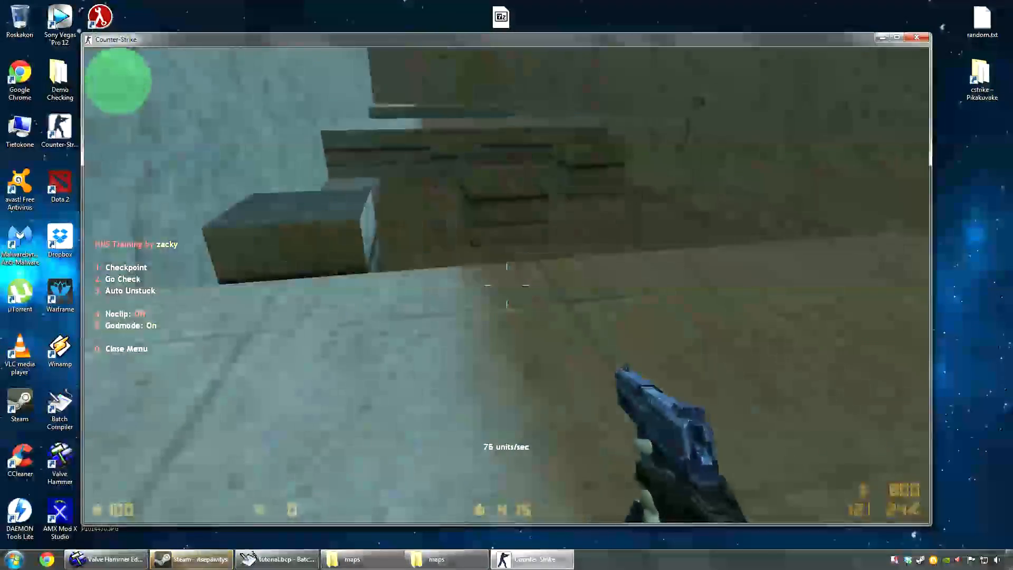
Save a checkpoint before the sinking blocks and test jumping across them, going back to the checkpoint to retry
{"action": "key", "text": "1"}
{"action": "key", "text": "space"}
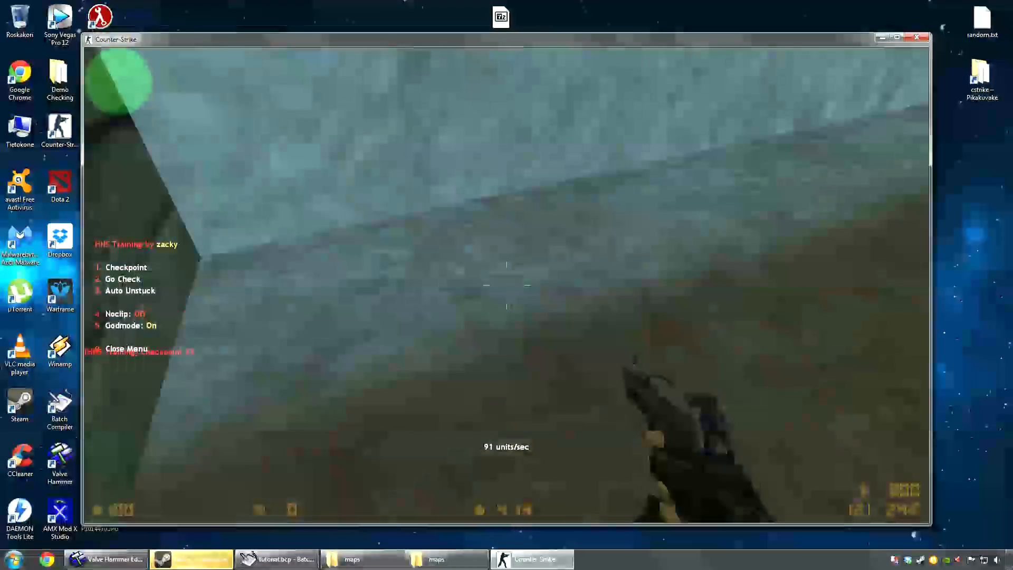
{"action": "key", "text": "ctrl"}
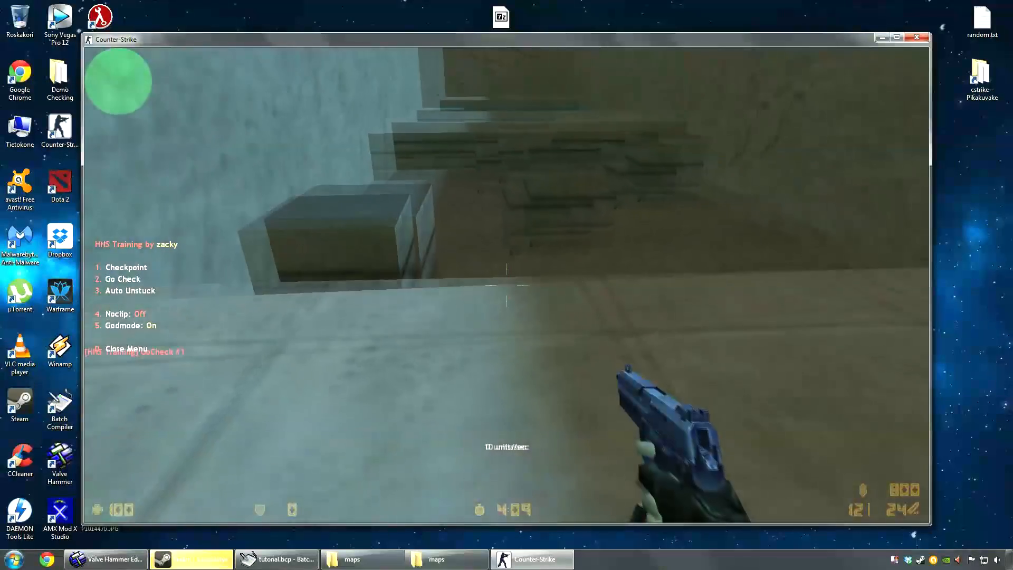
{"action": "key", "text": "a"}
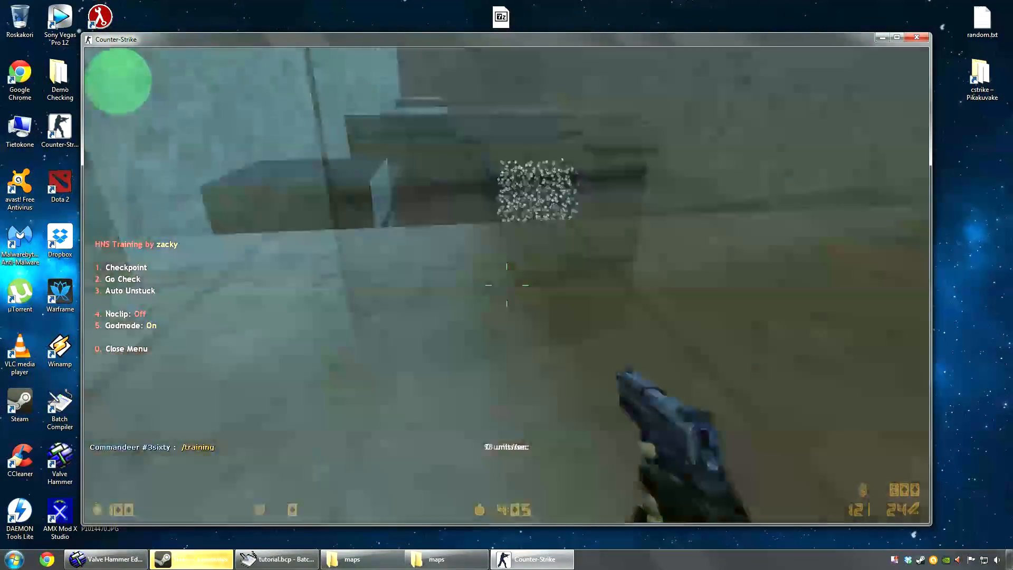
{"action": "key", "text": "space"}
{"action": "key", "text": "2"}
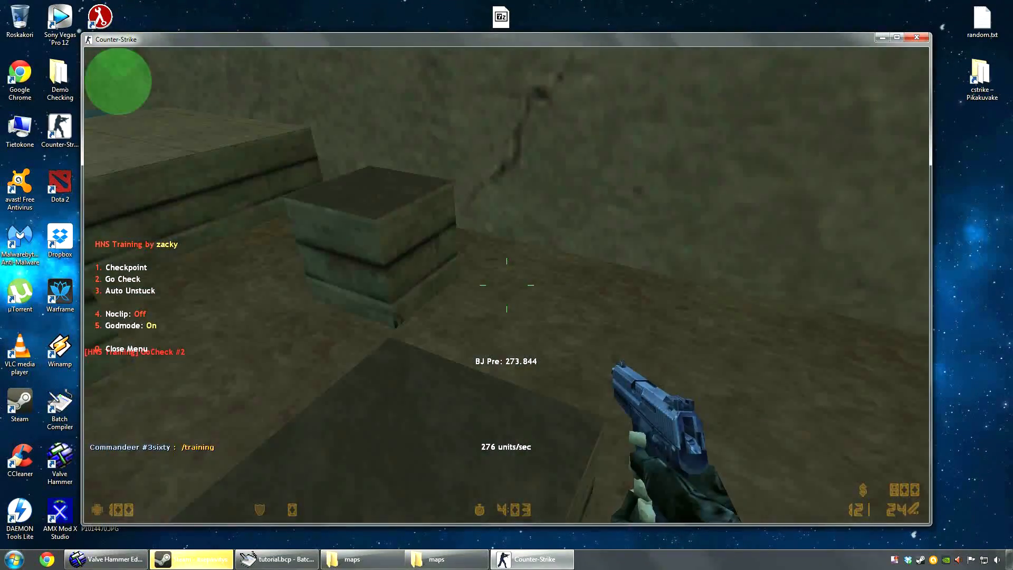
Use noclip to pass the sinking blocks, turn it off, and test swimming through the water pool to the far ledge
{"action": "key", "text": "4"}
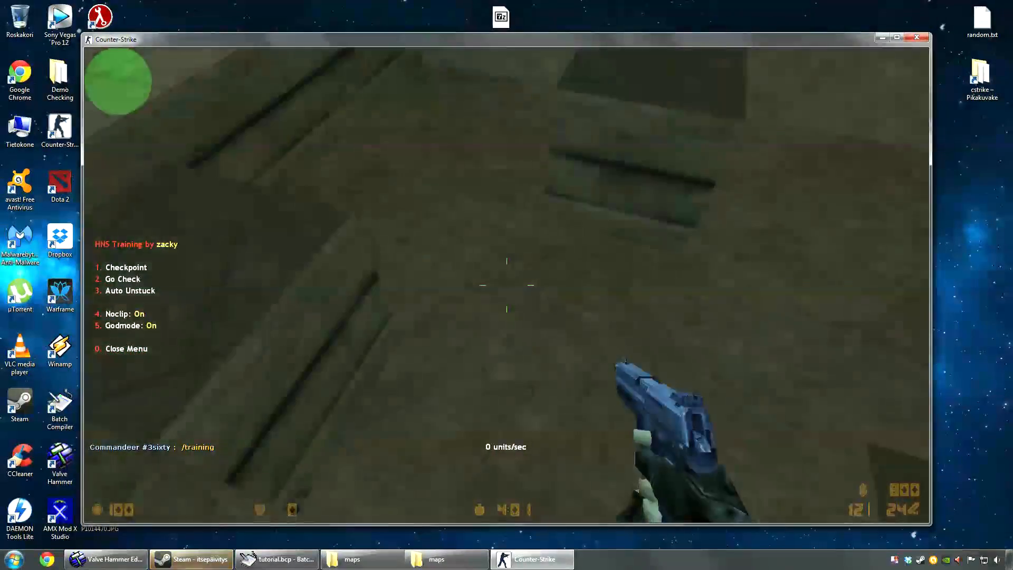
{"action": "key", "text": "4"}
{"action": "key", "text": "w"}
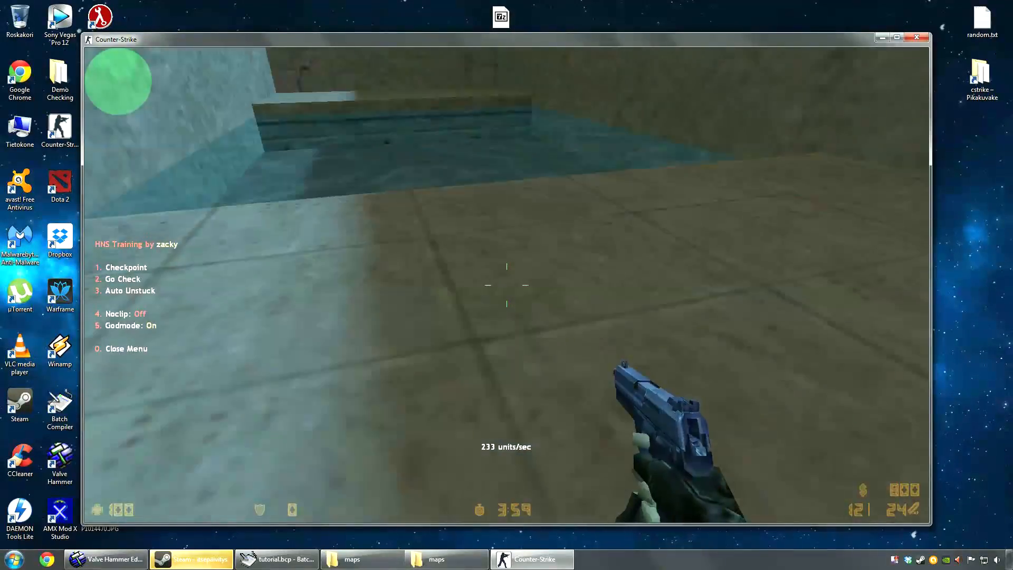
{"action": "key", "text": "w"}
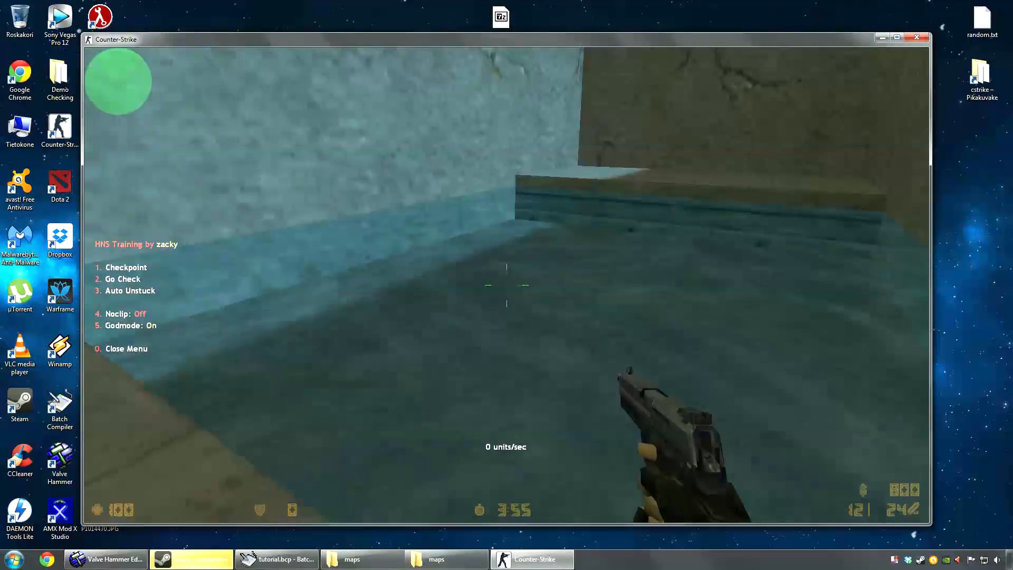
{"action": "key", "text": "w"}
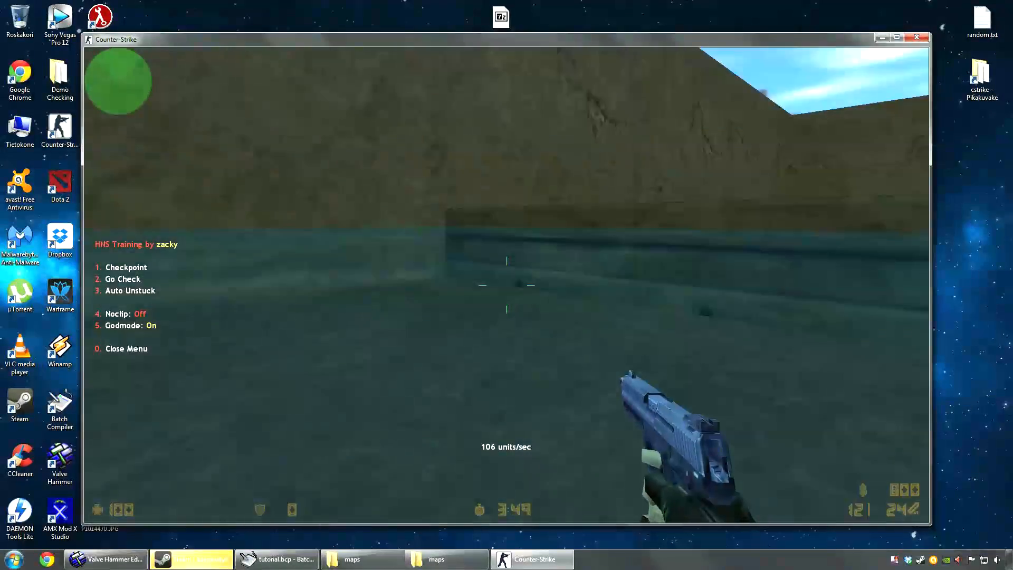
{"action": "key", "text": "w"}
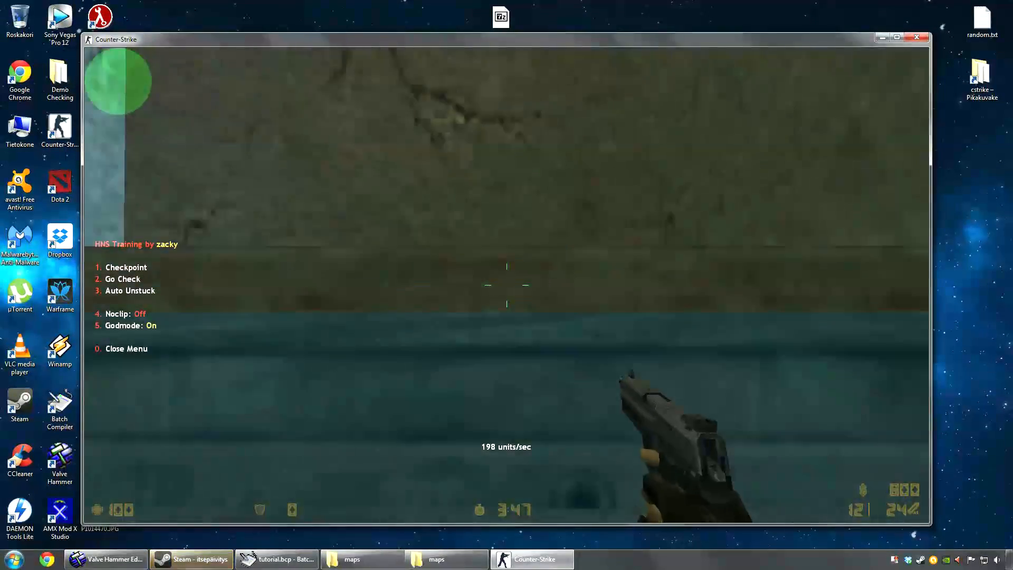
{"action": "key", "text": "w"}
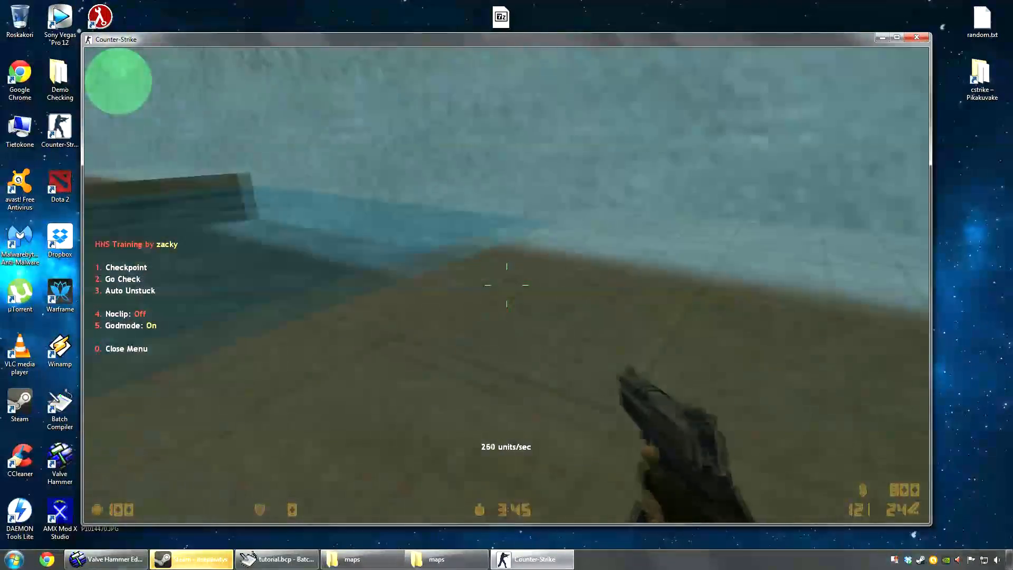
Go back through the water and examine the walls, sky and lighting along the corridor
{"action": "key", "text": "w"}
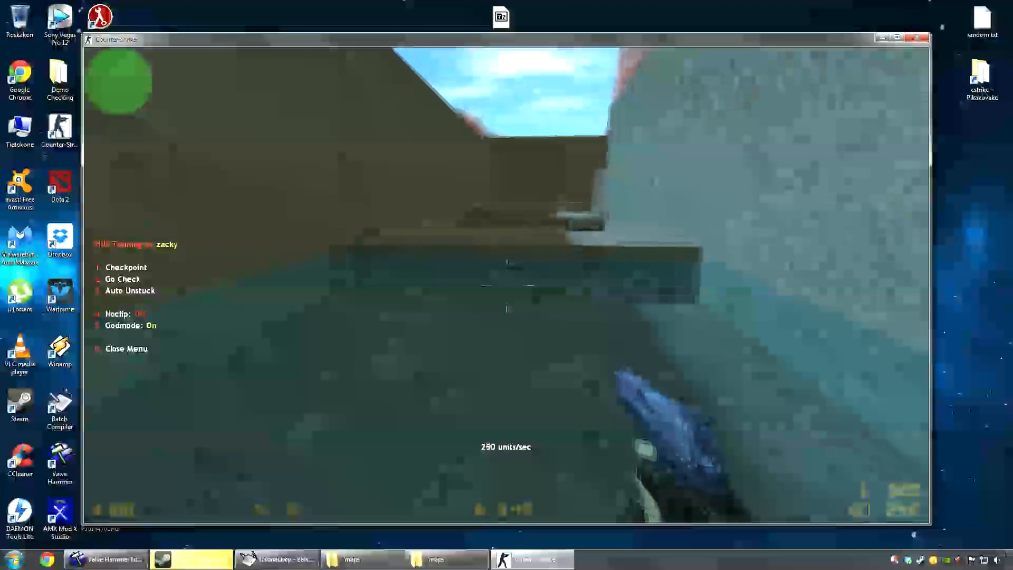
{"action": "key", "text": "w"}
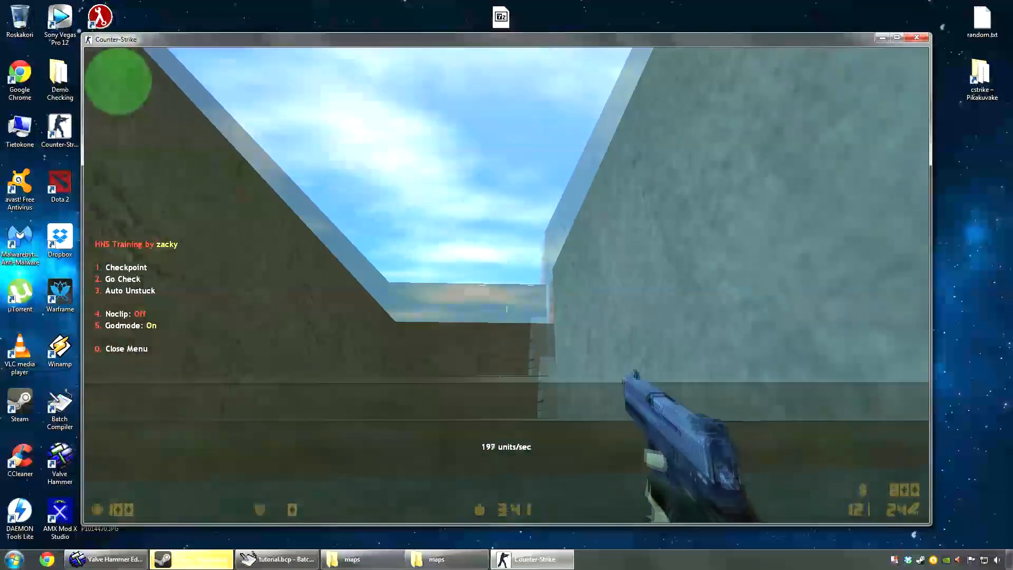
{"action": "key", "text": "w"}
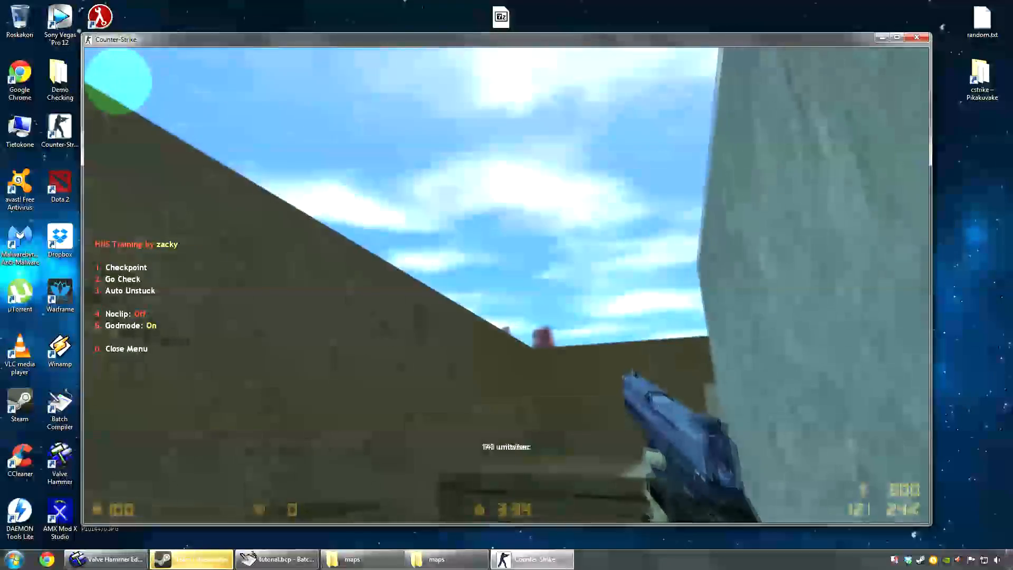
{"action": "key", "text": "w"}
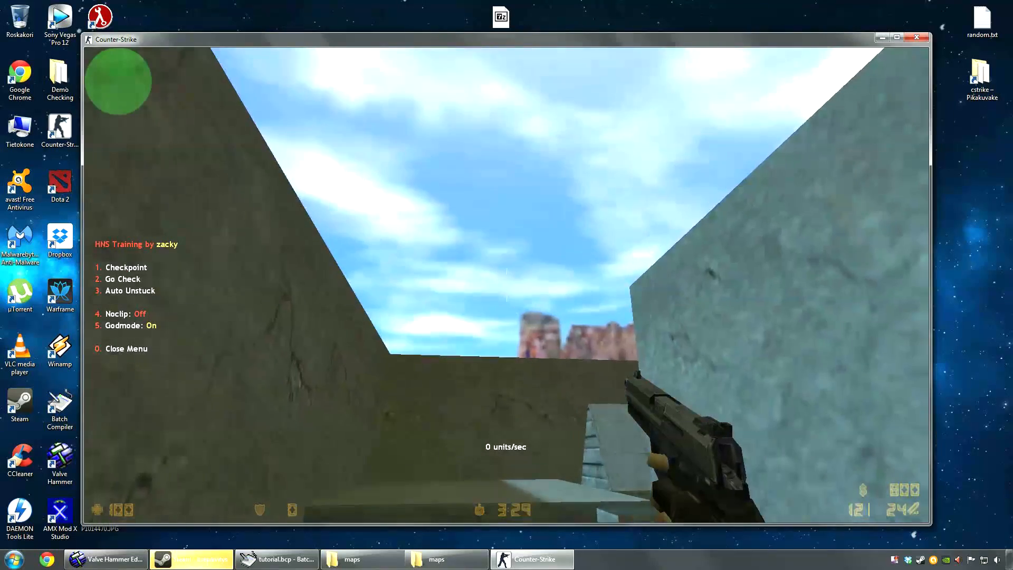
{"action": "key", "text": "d"}
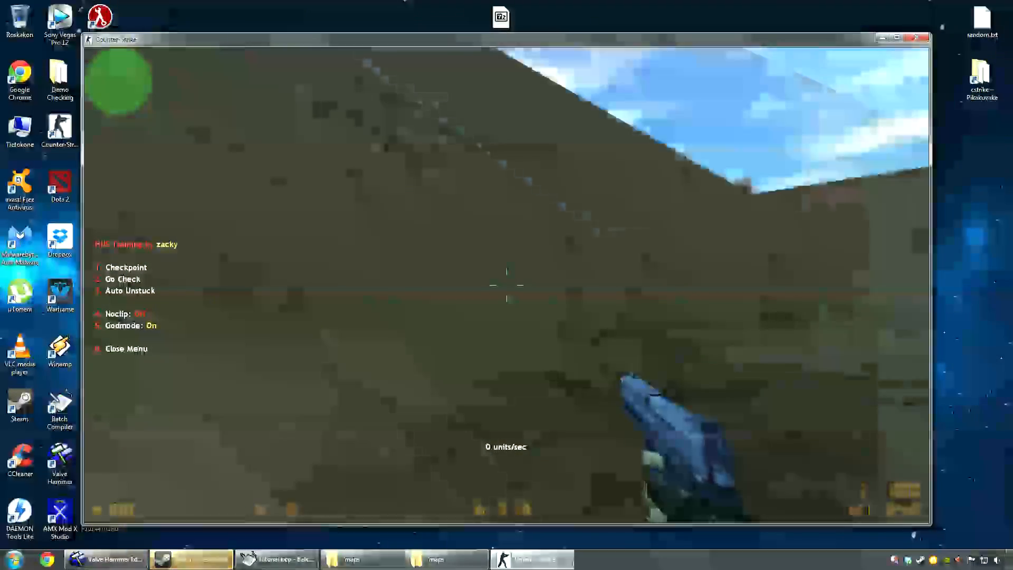
{"action": "key", "text": "w"}
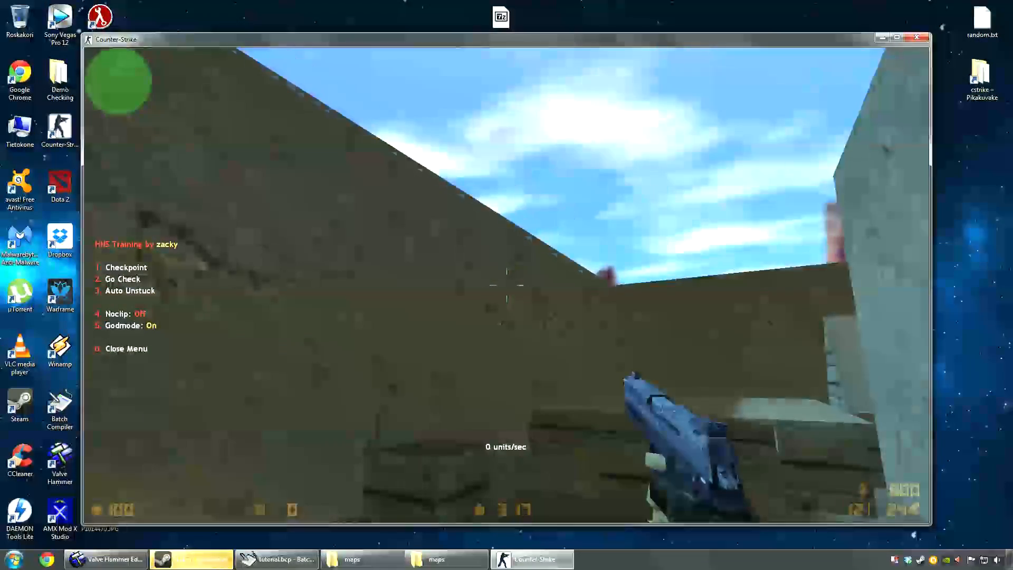
{"action": "key", "text": "w"}
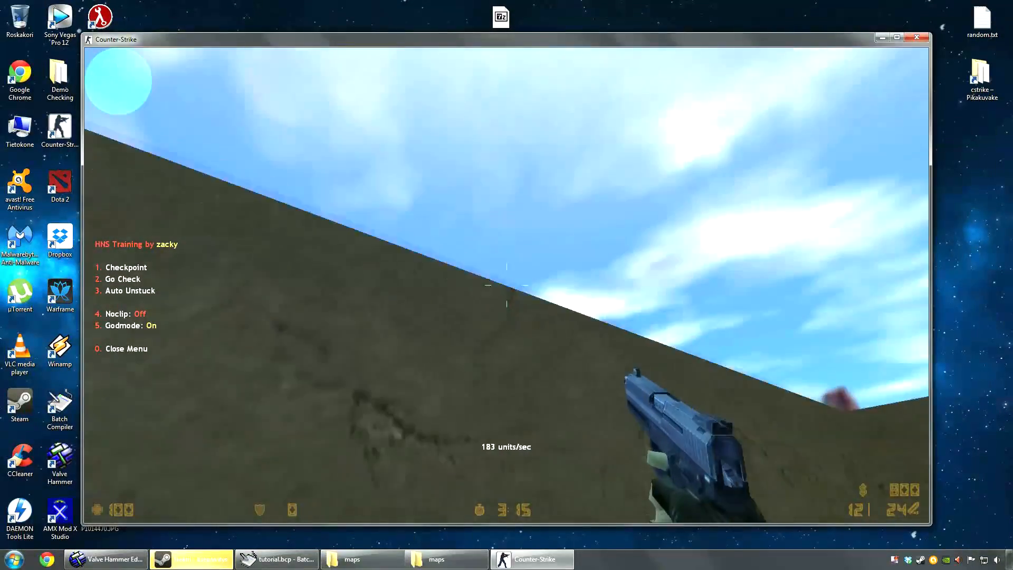
{"action": "key", "text": "w"}
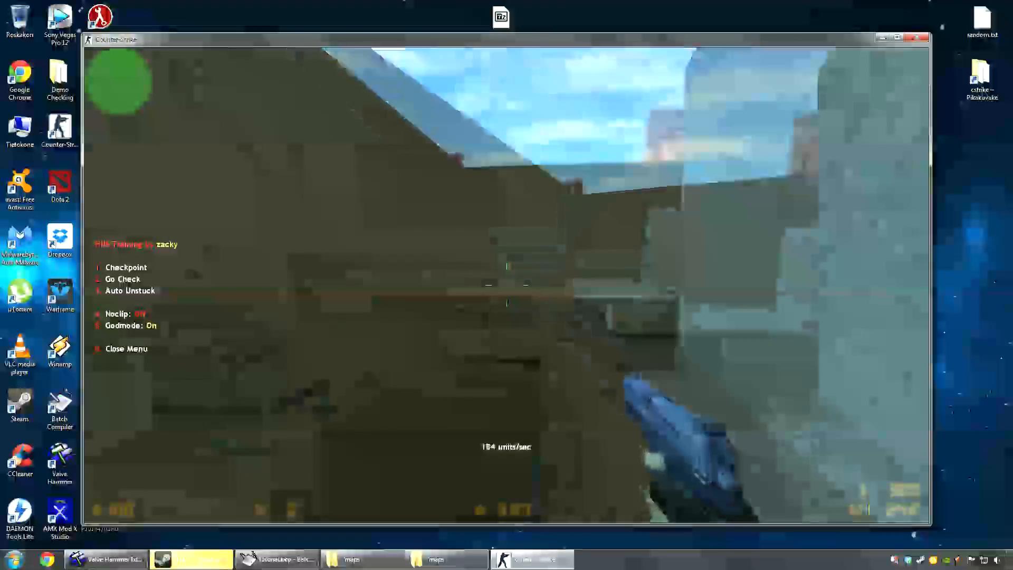
{"action": "key", "text": "w"}
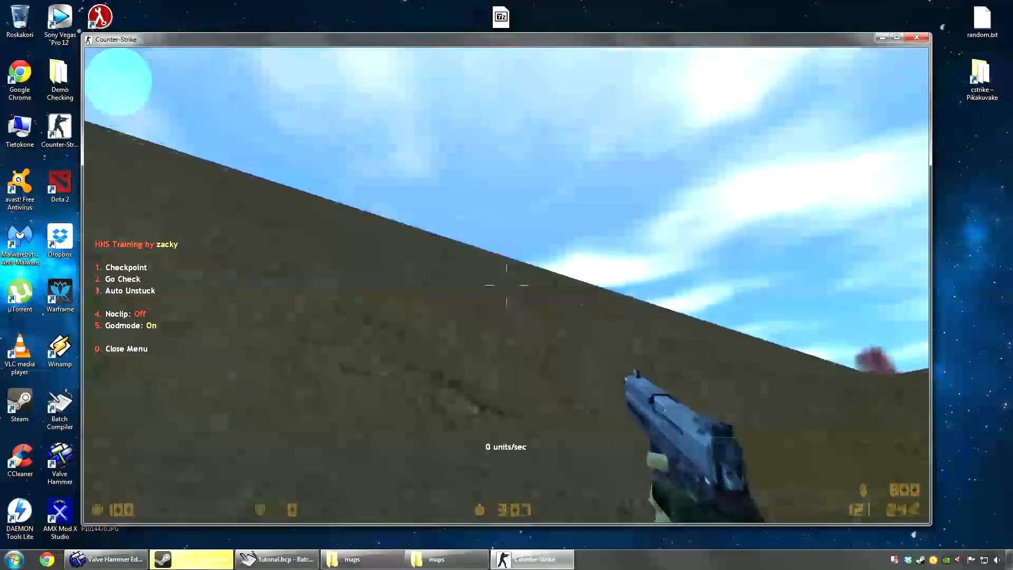